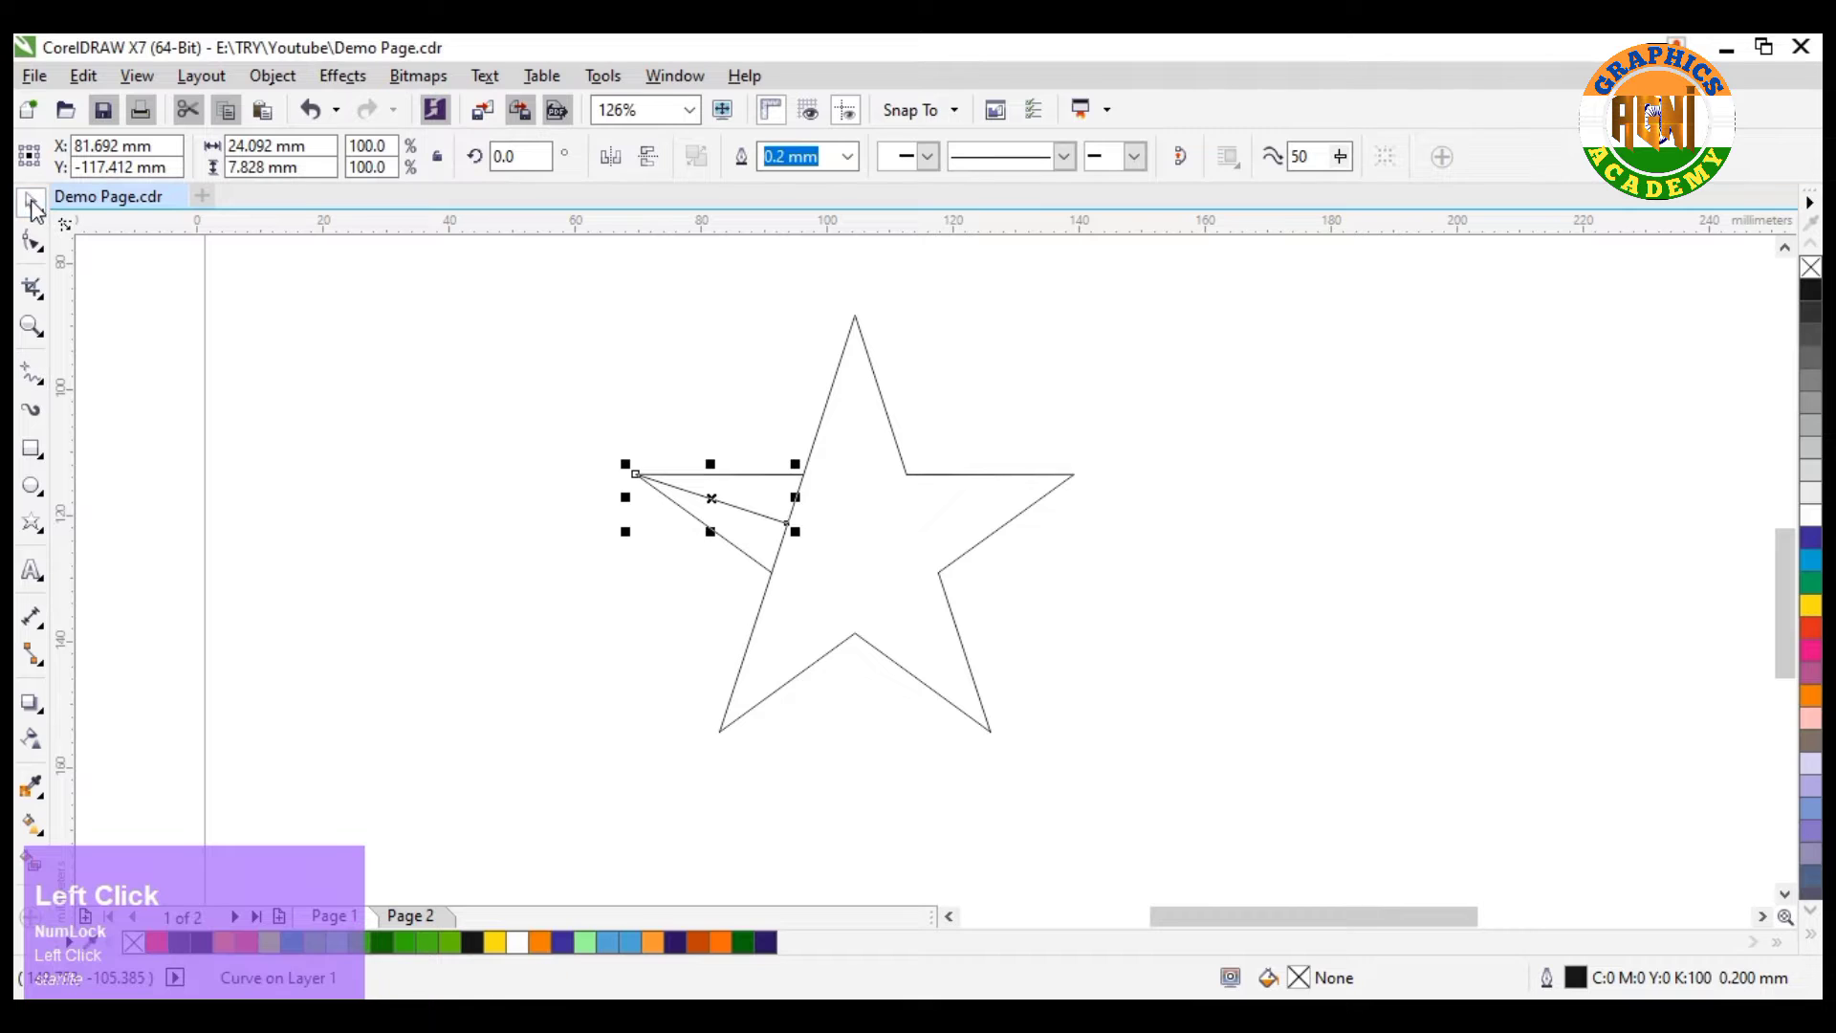
Stretch the short slanted line across the star's left arm proportionally from its centre to about 58 mm by 177 mm.
{"action": "left_click", "coordinate": [776, 542]}
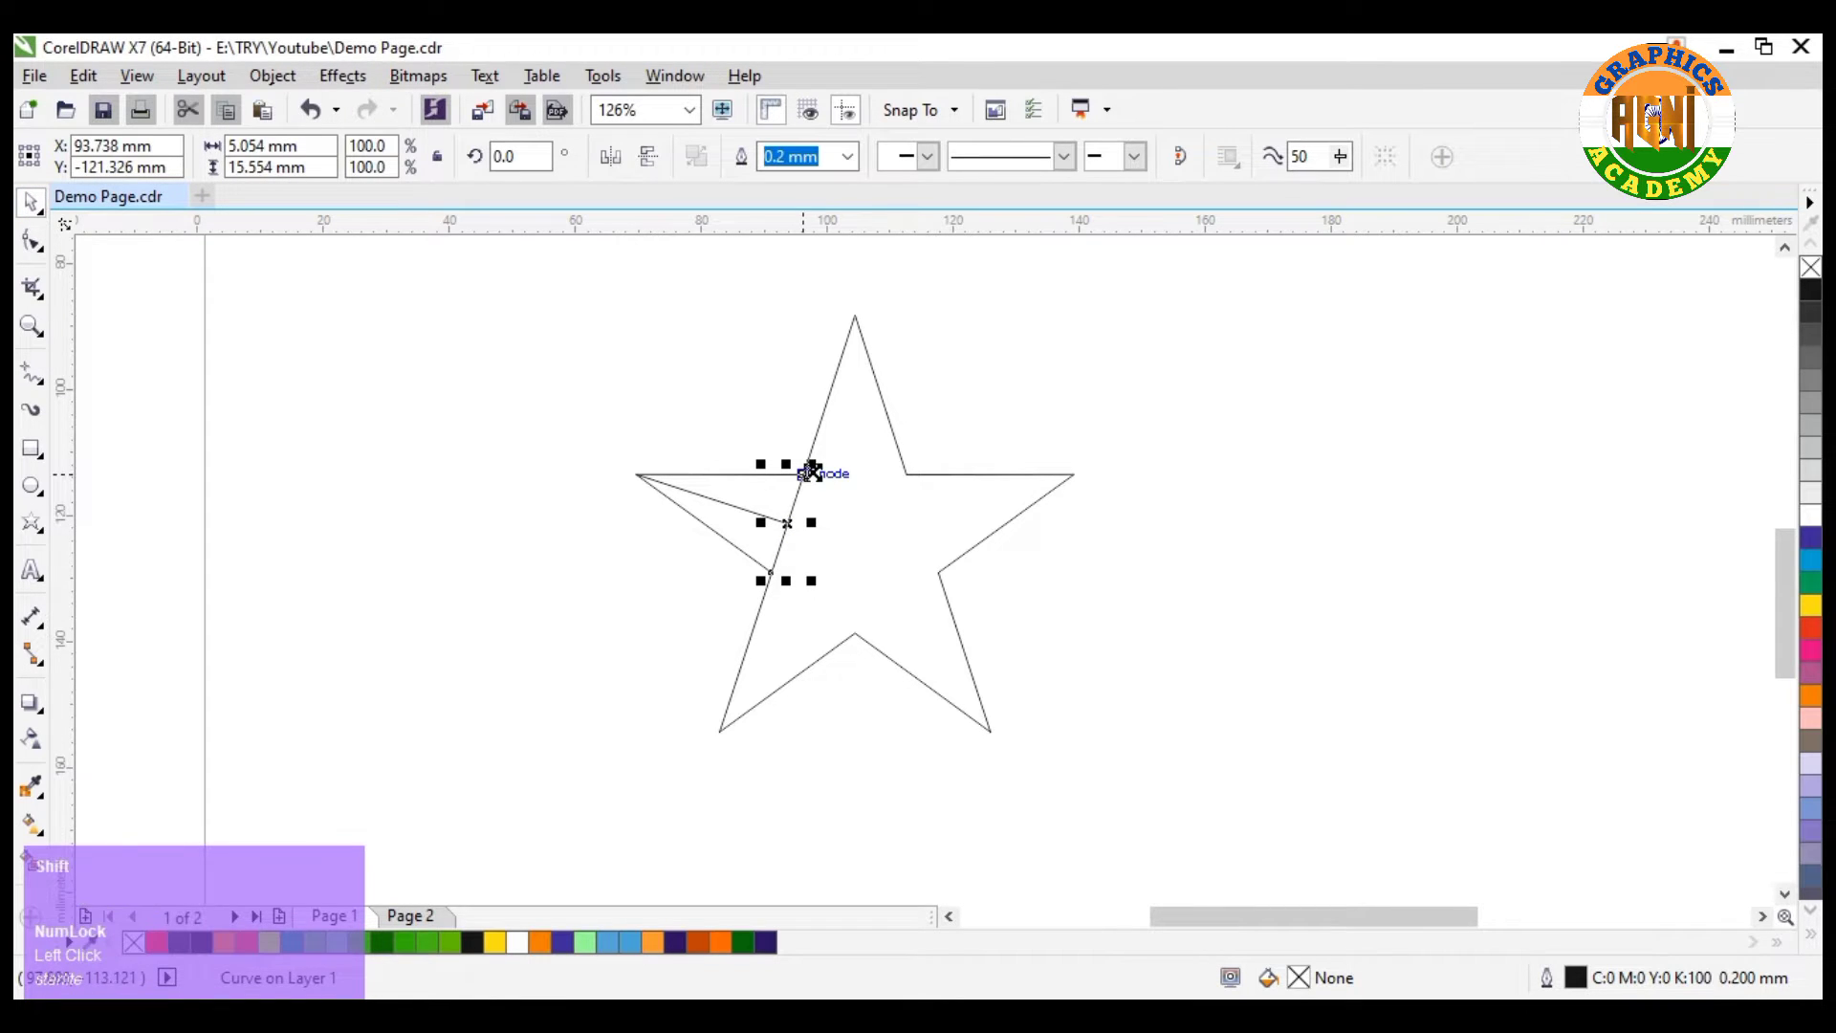
{"action": "left_click_drag", "start_coordinate": [811, 466], "coordinate": [1245, 285]}
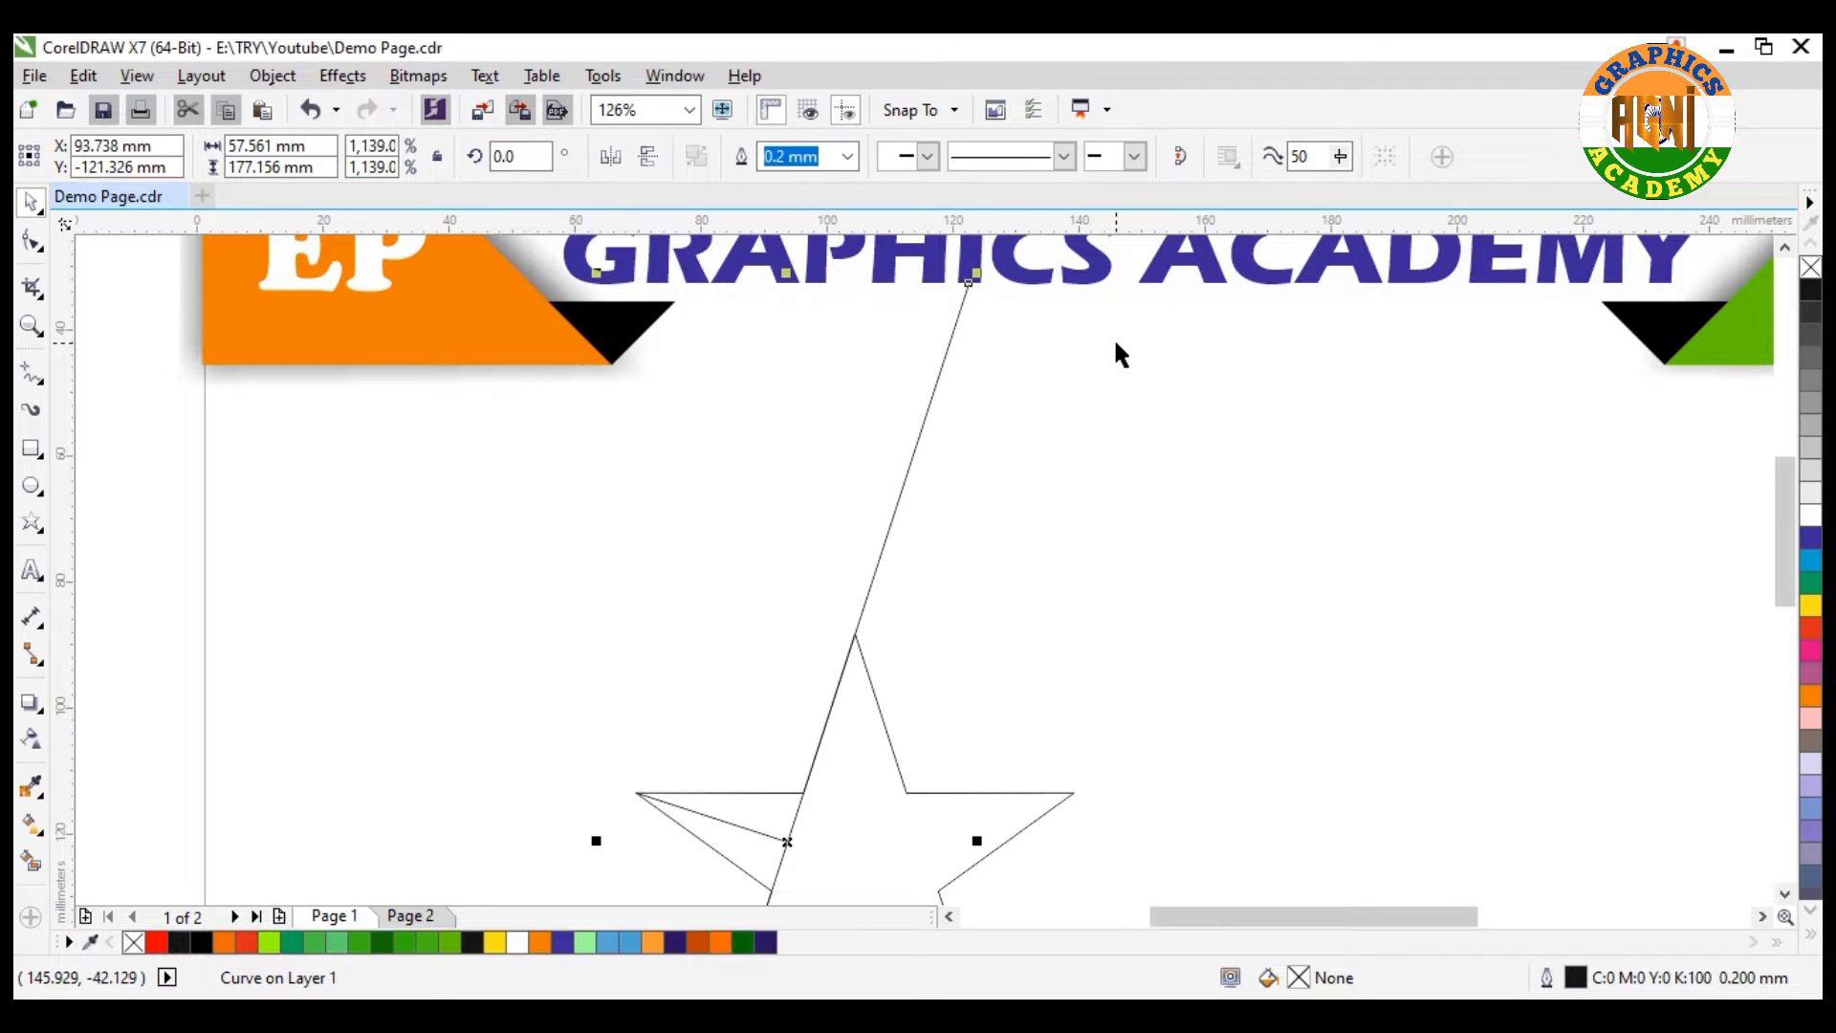
{"action": "left_click", "coordinate": [32, 203]}
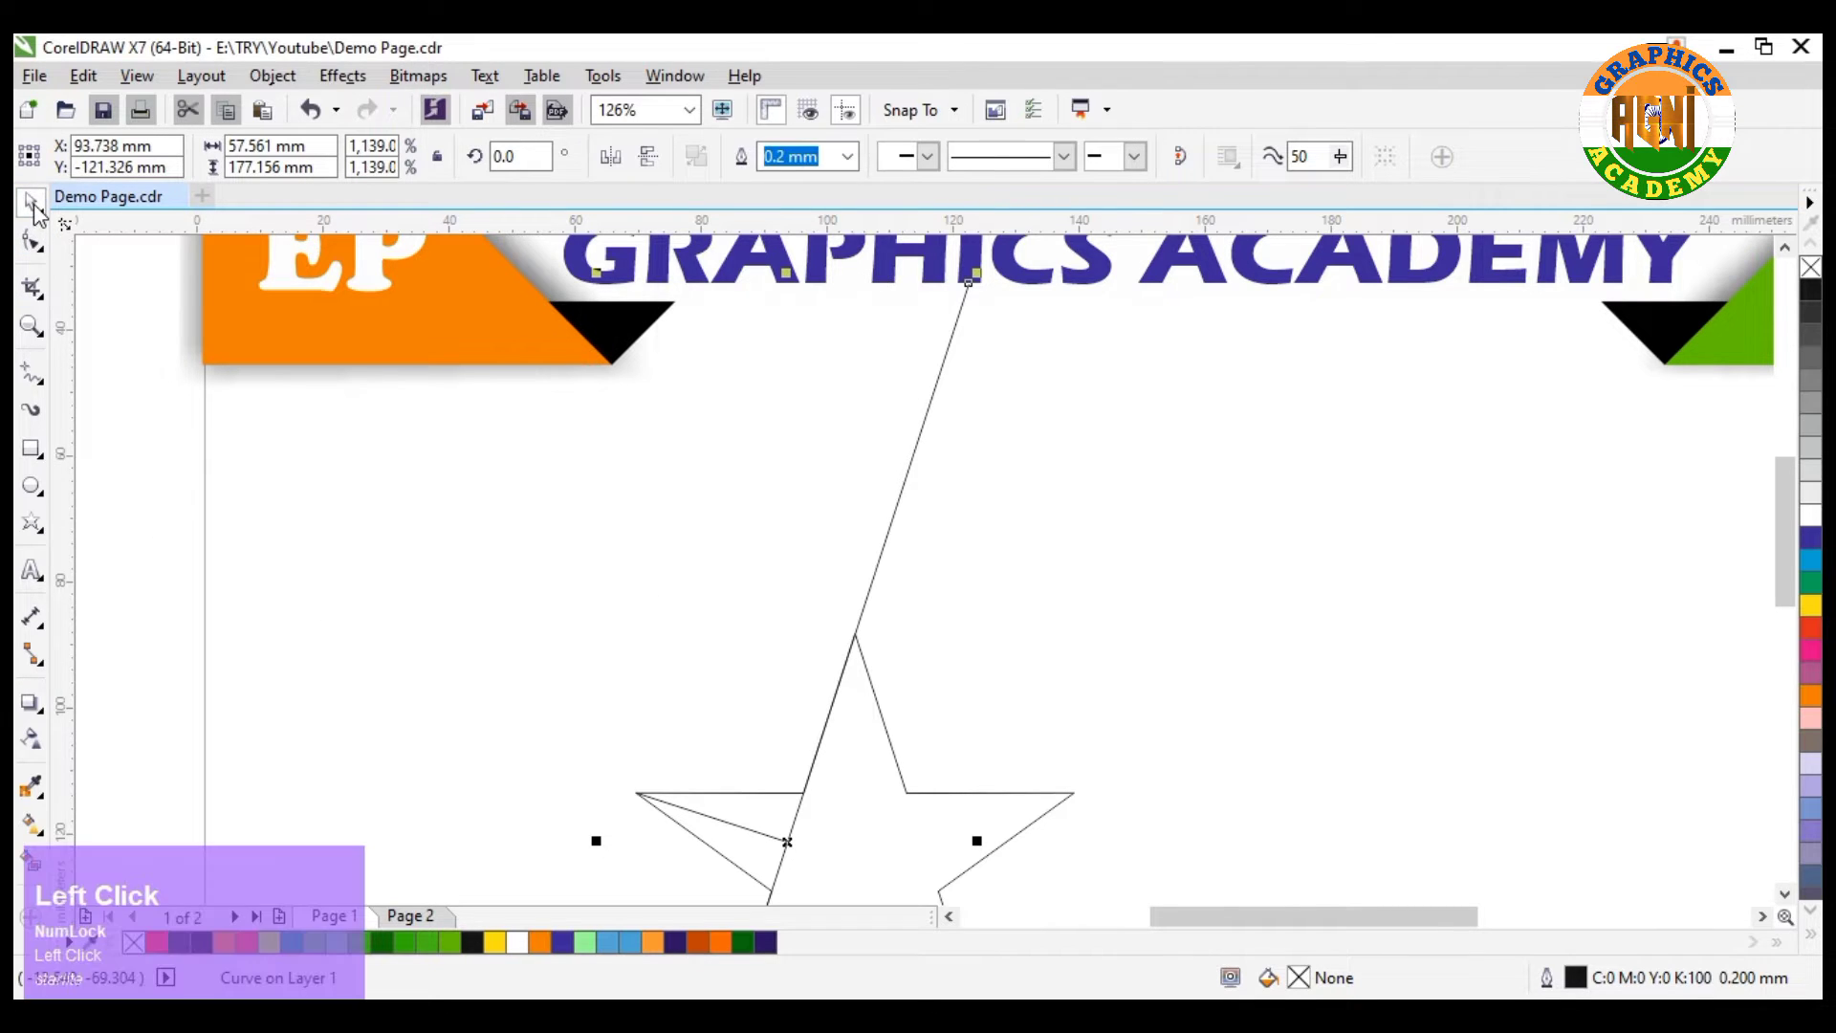
{"action": "left_click", "coordinate": [871, 582]}
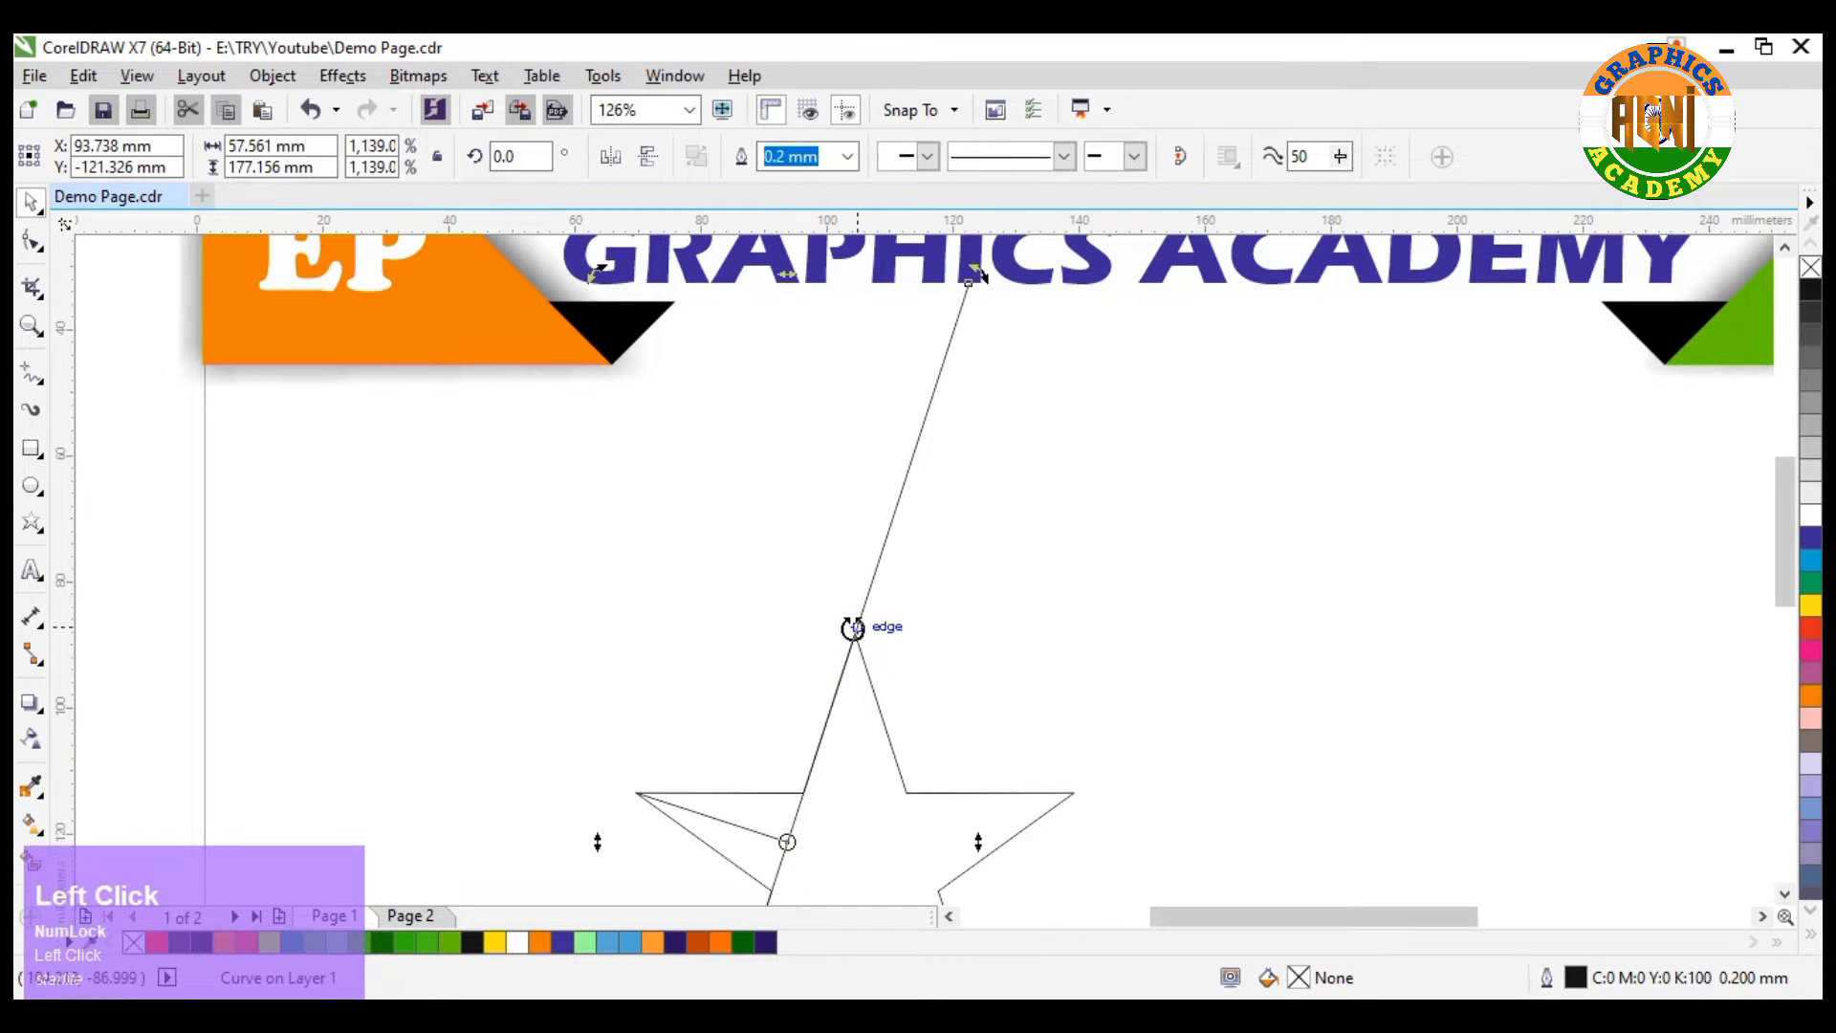
{"action": "left_click", "coordinate": [880, 557]}
Place a copy of the long slanted line at the midpoint of the guide line inside the star's left arm.
{"action": "scroll", "coordinate": [682, 739], "scroll_direction": "down", "scroll_amount": 4}
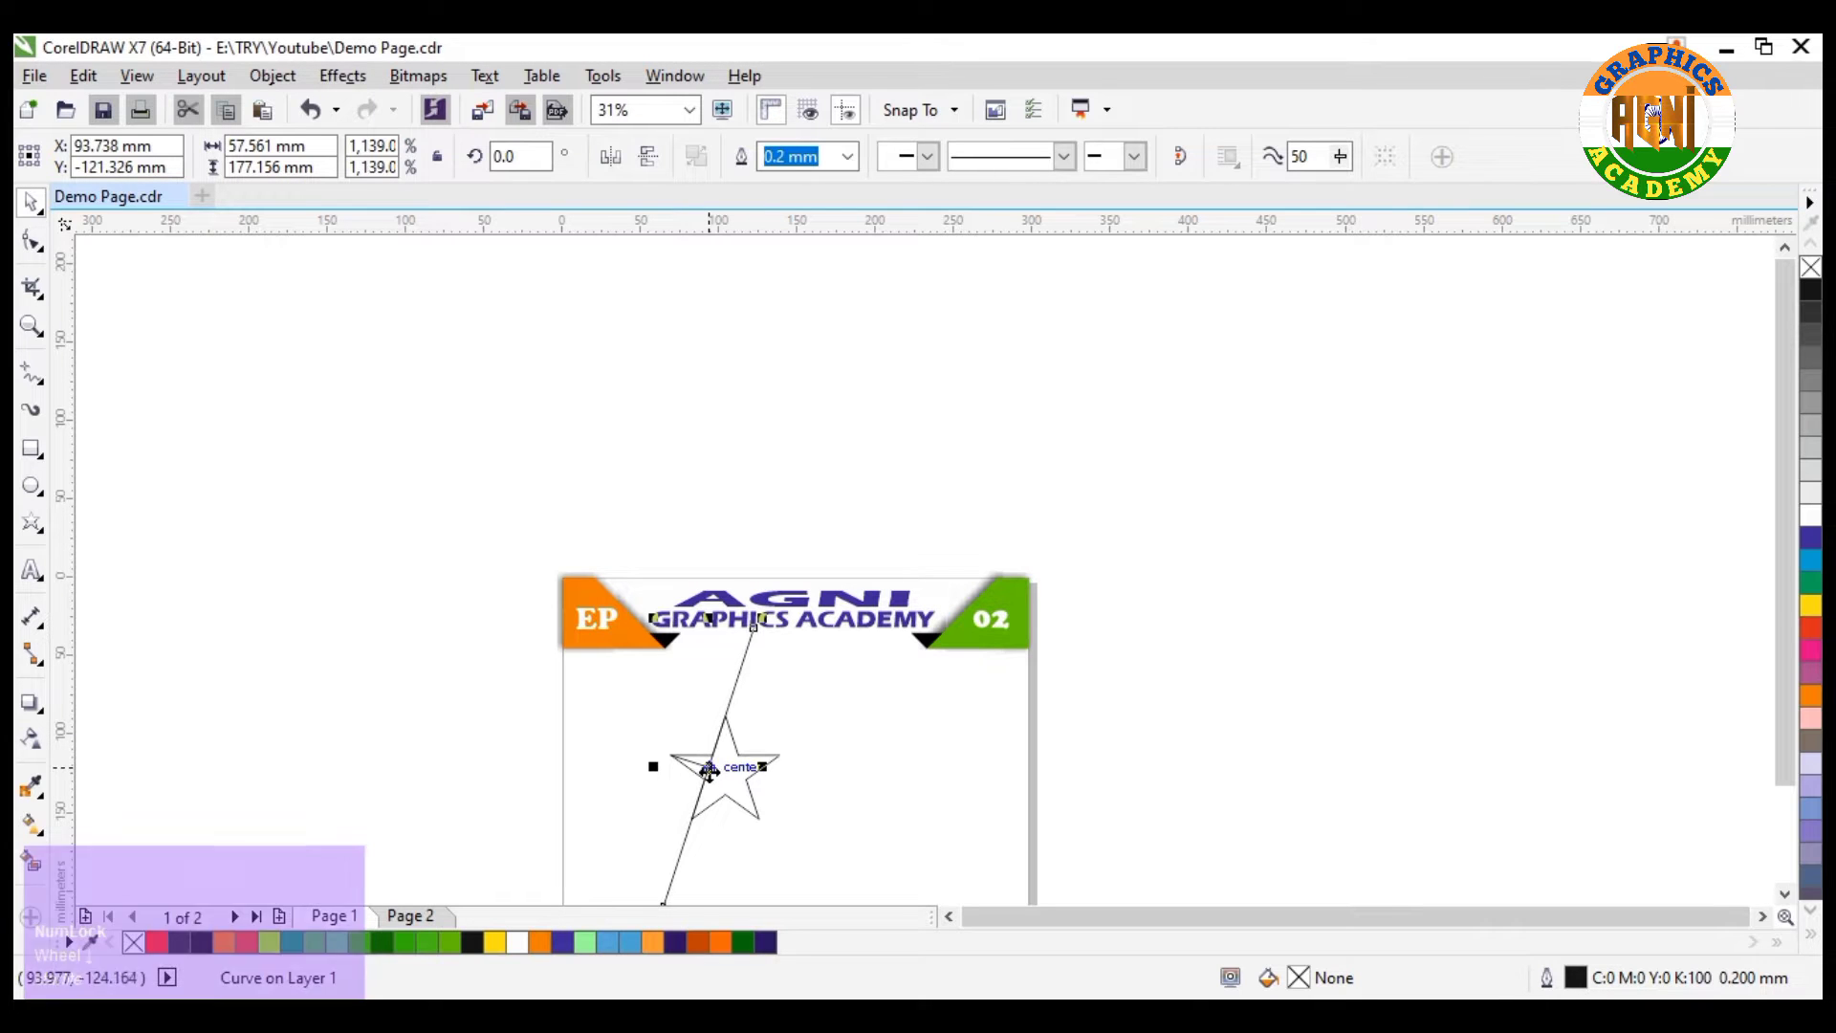
{"action": "scroll", "coordinate": [640, 783], "scroll_direction": "up", "scroll_amount": 4}
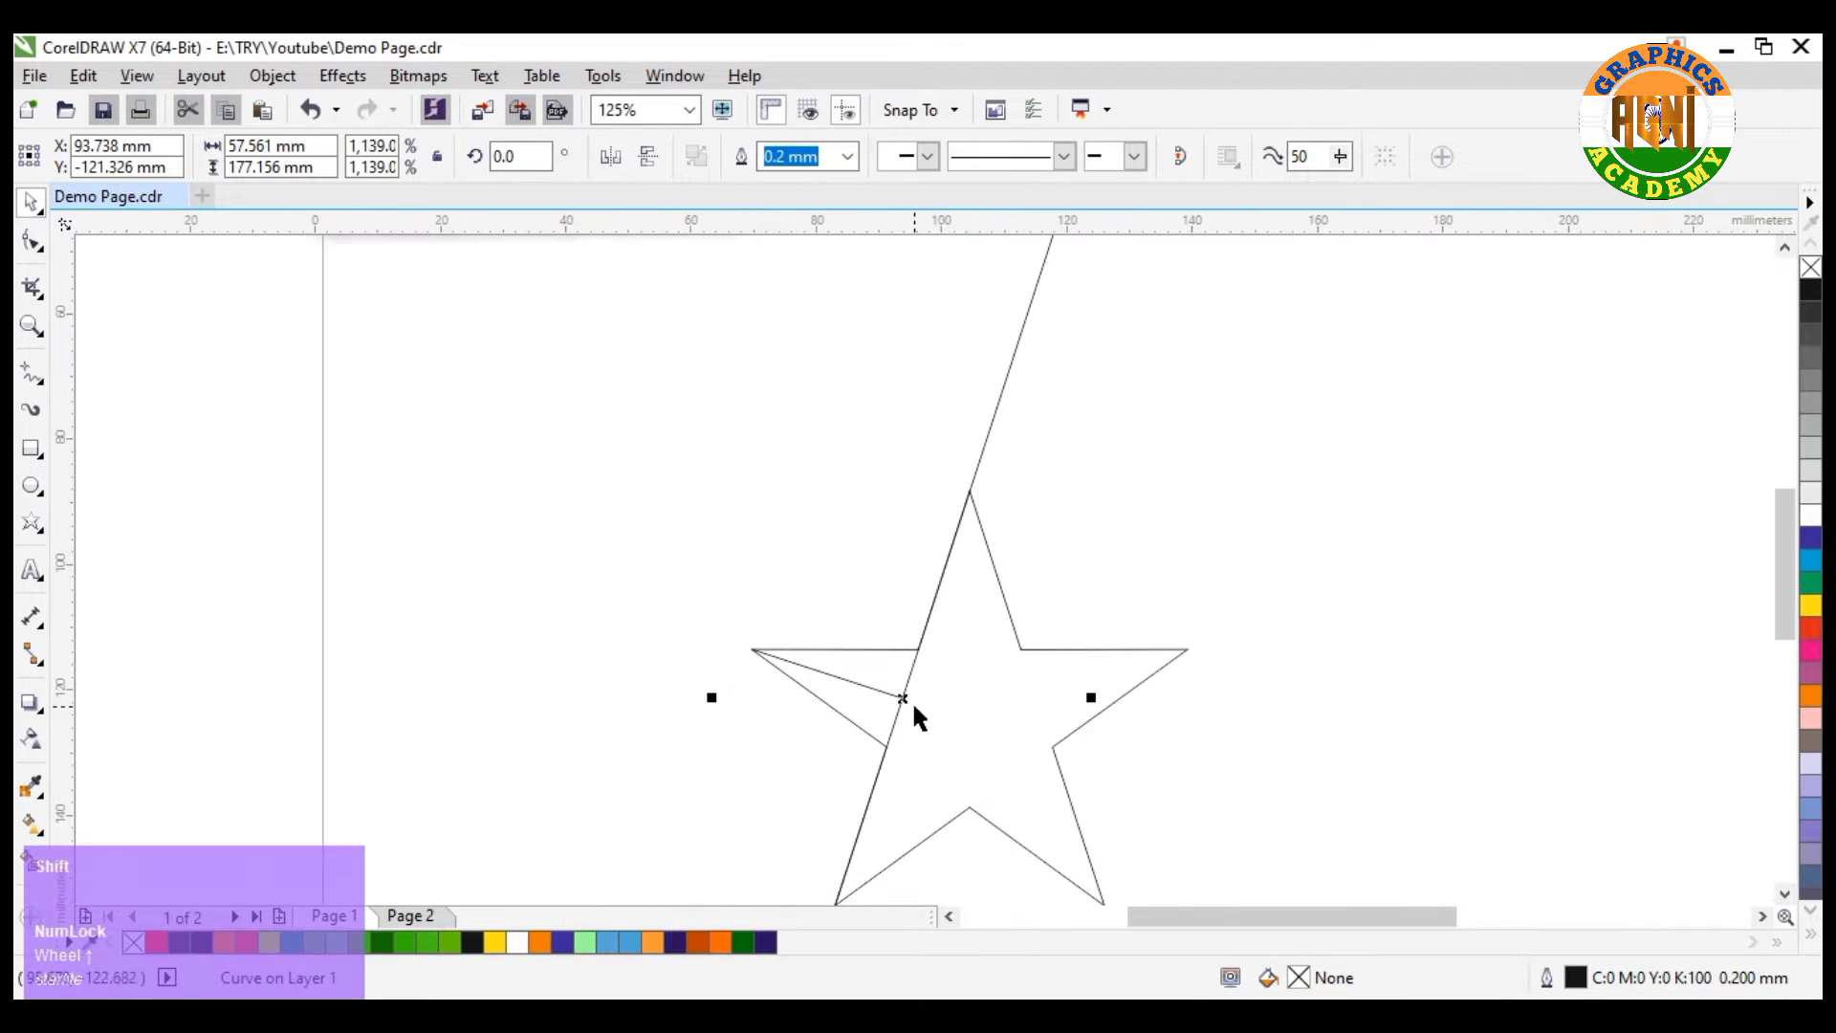
{"action": "left_click", "coordinate": [884, 689], "text": "shift"}
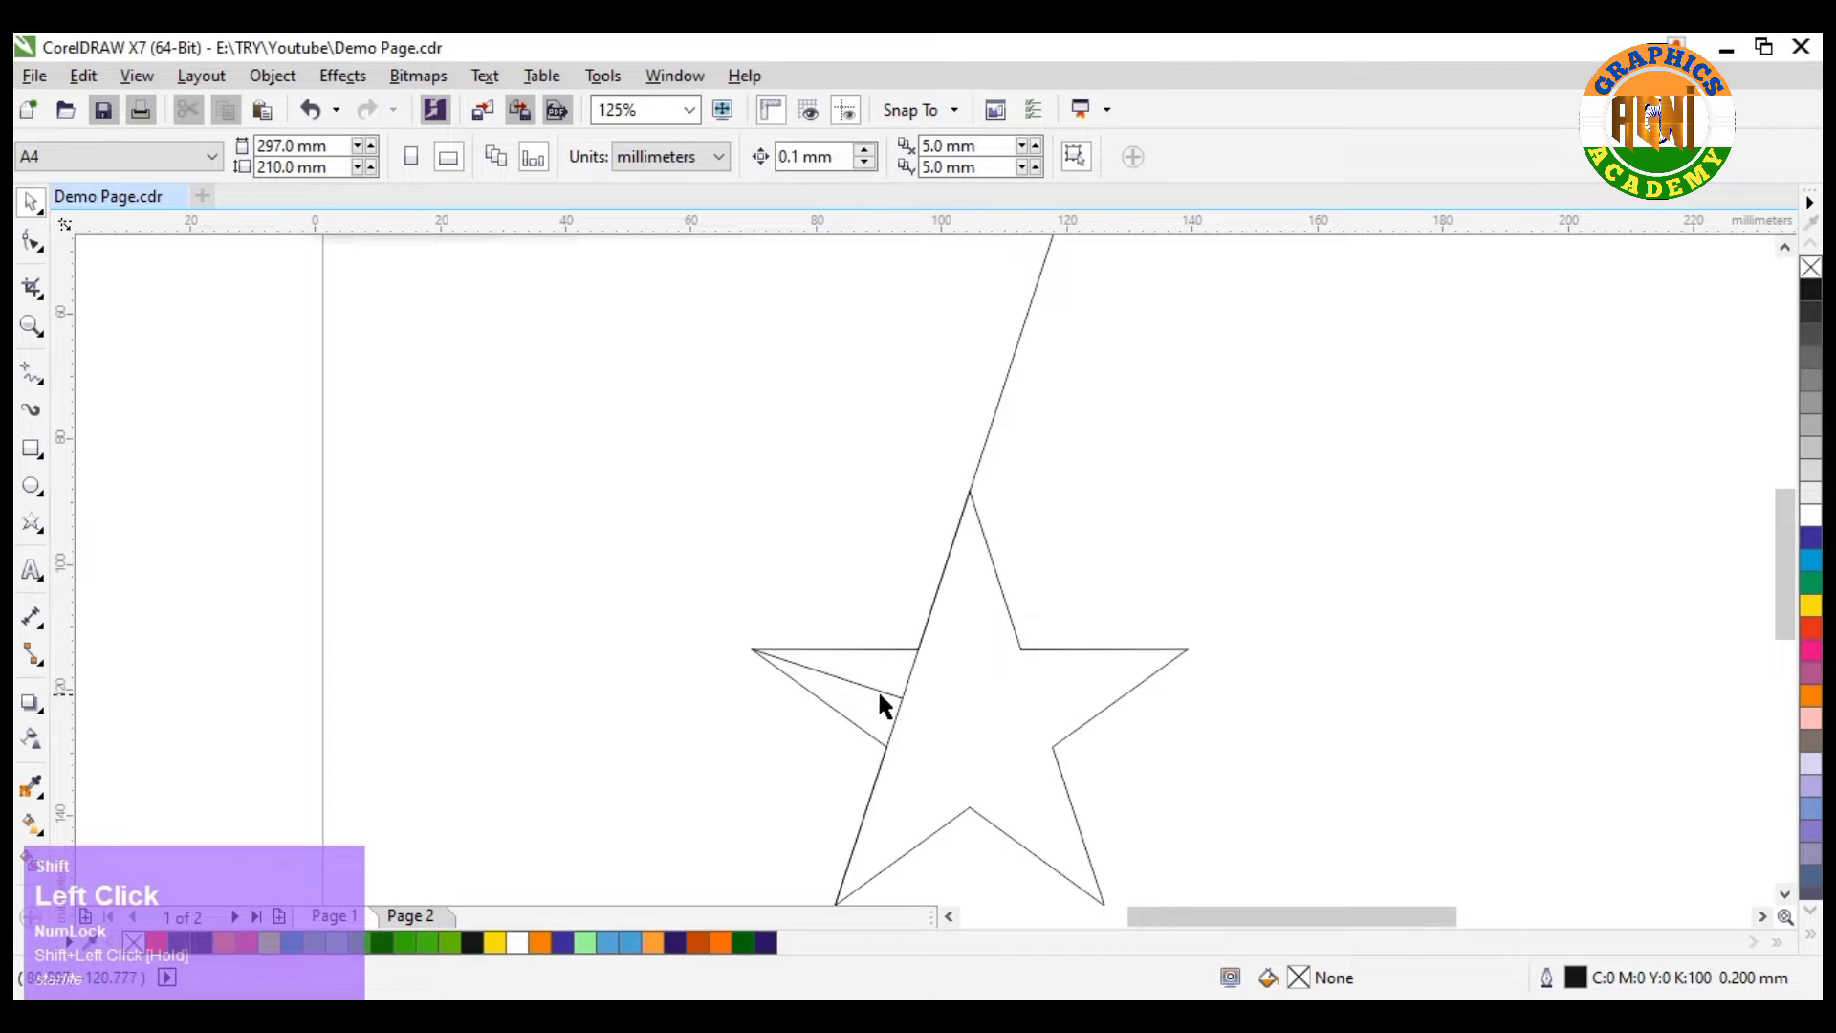
{"action": "left_click", "coordinate": [904, 675]}
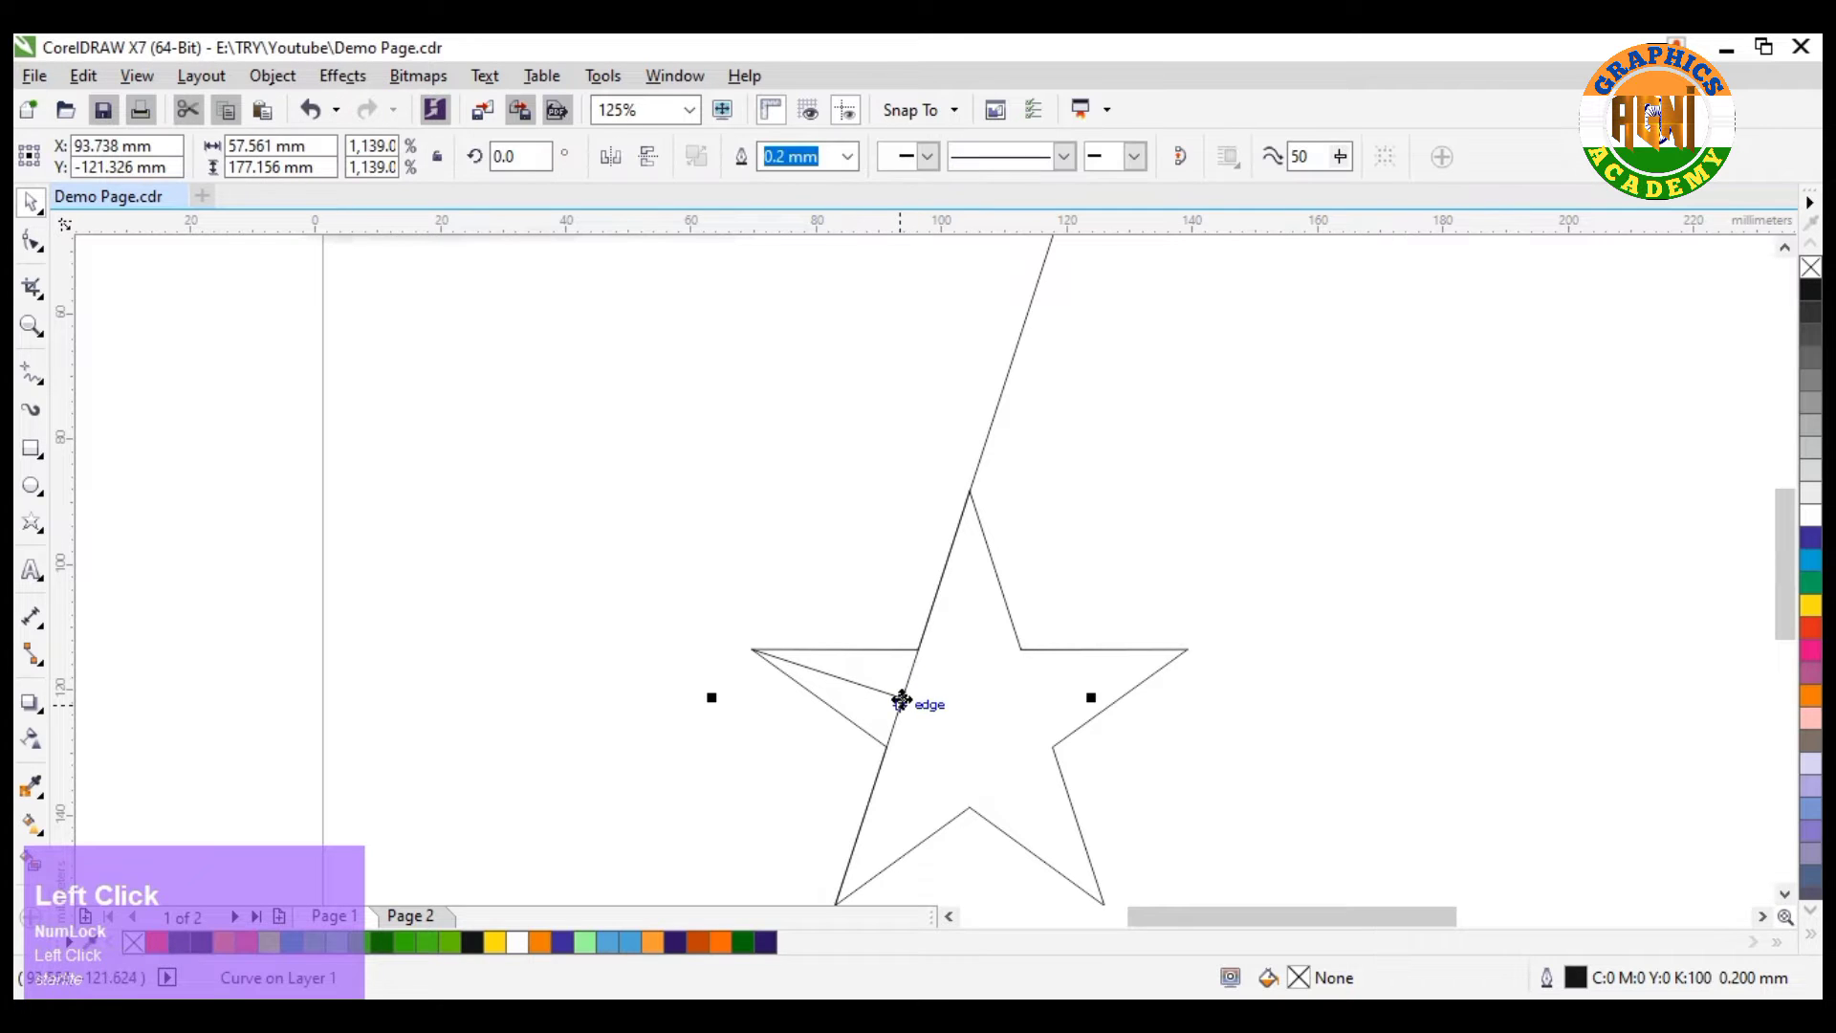
{"action": "left_click", "coordinate": [974, 459]}
{"action": "left_click", "coordinate": [980, 457]}
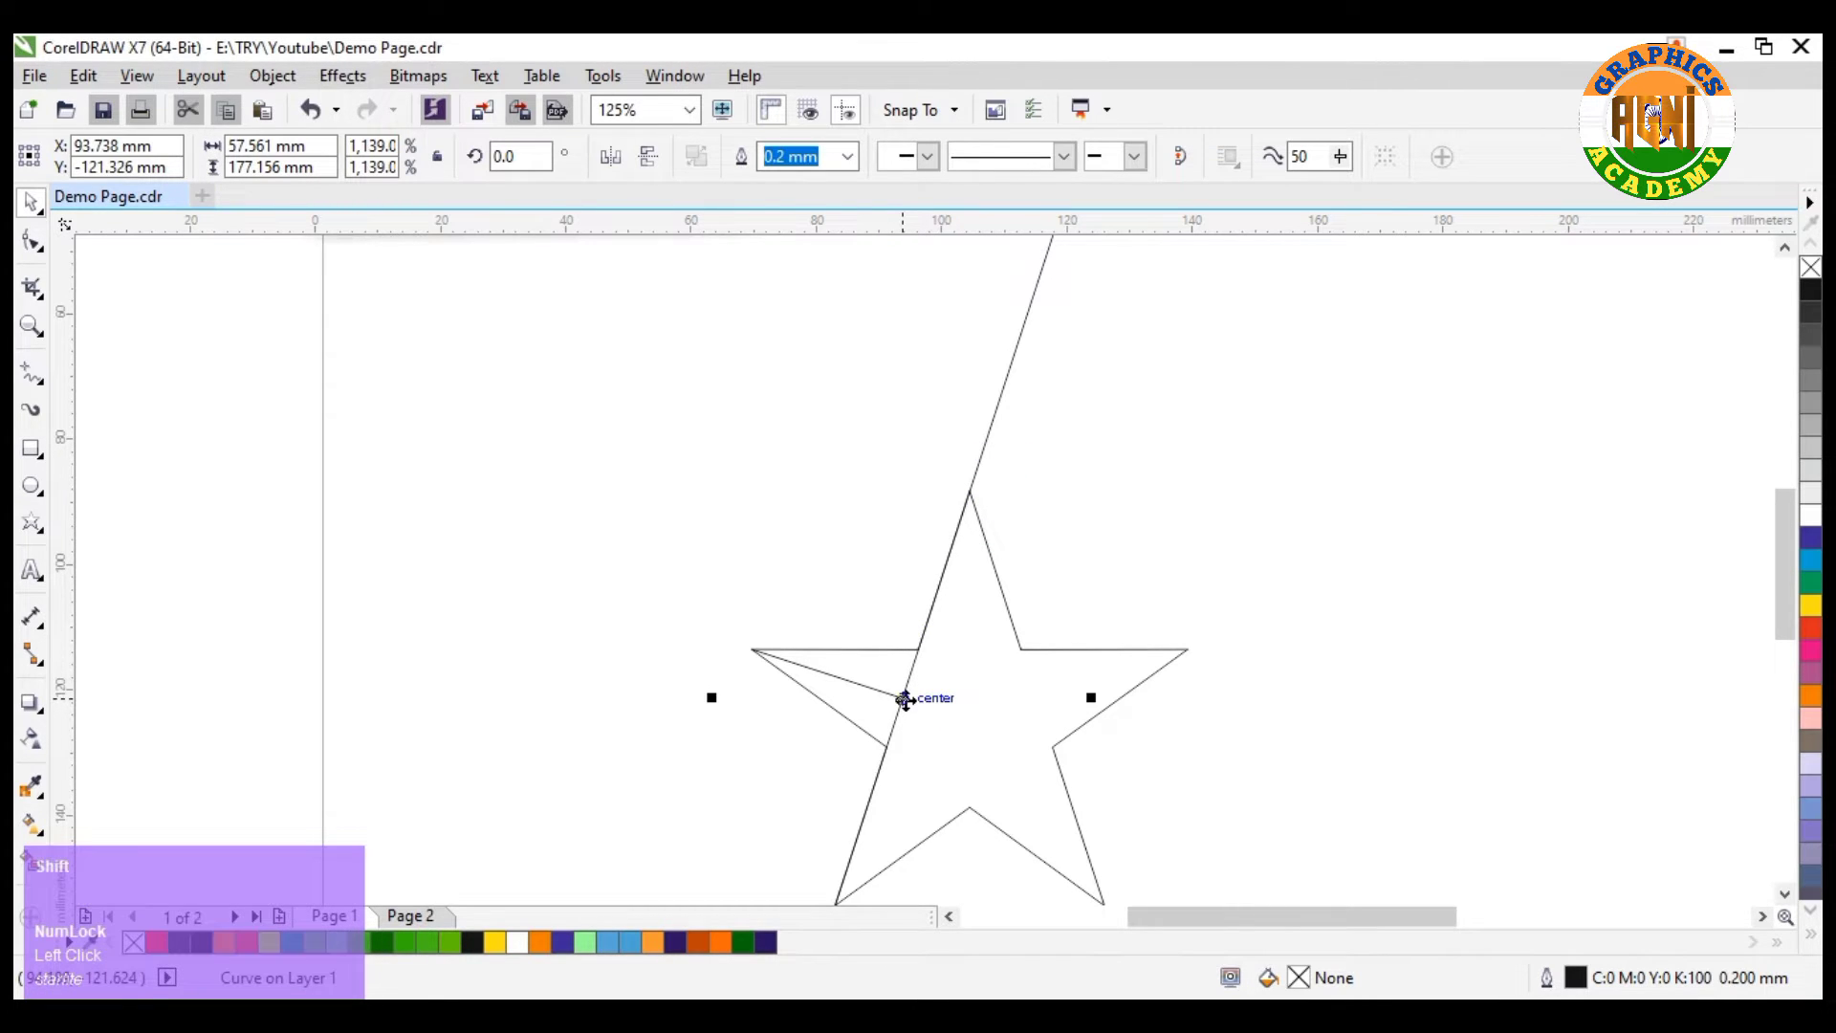
{"action": "left_click_drag", "start_coordinate": [905, 699], "coordinate": [828, 675]}
{"action": "right_click", "coordinate": [828, 675]}
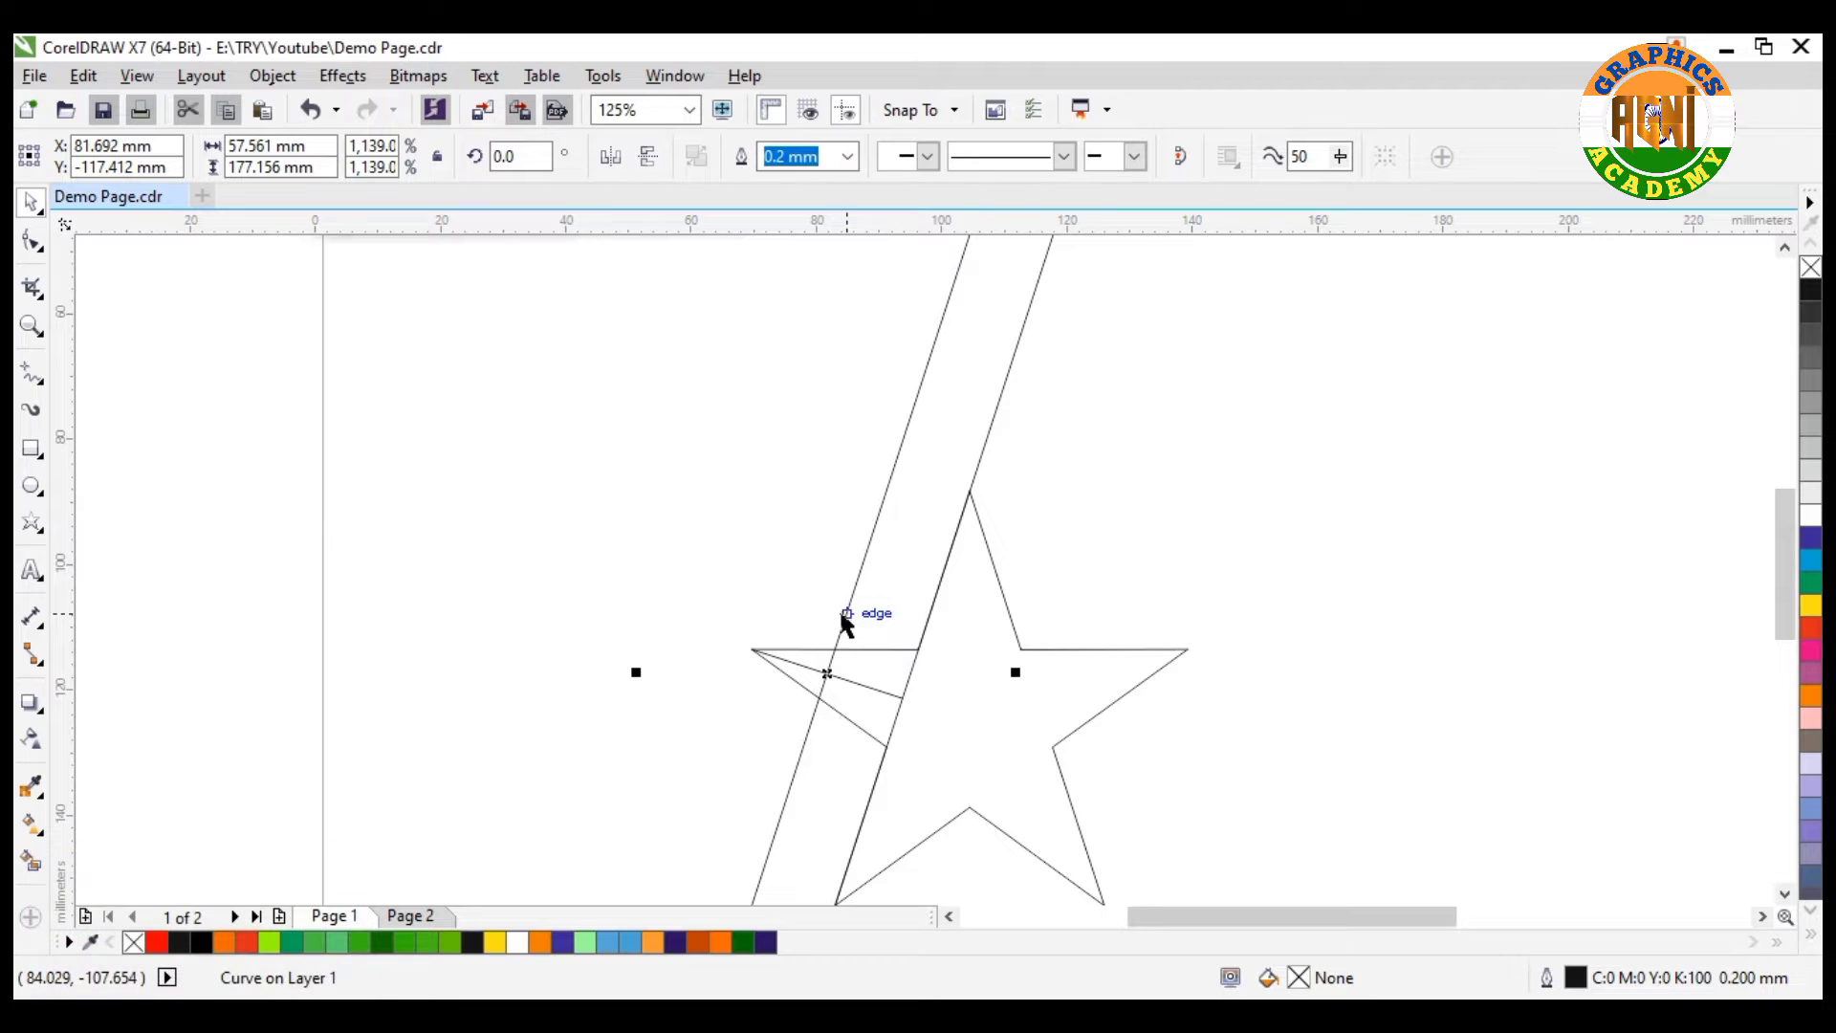
Place another copy of the long slanted line through the tip of the star's left arm.
{"action": "left_click_drag", "start_coordinate": [843, 617], "coordinate": [759, 648]}
{"action": "right_click", "coordinate": [759, 648]}
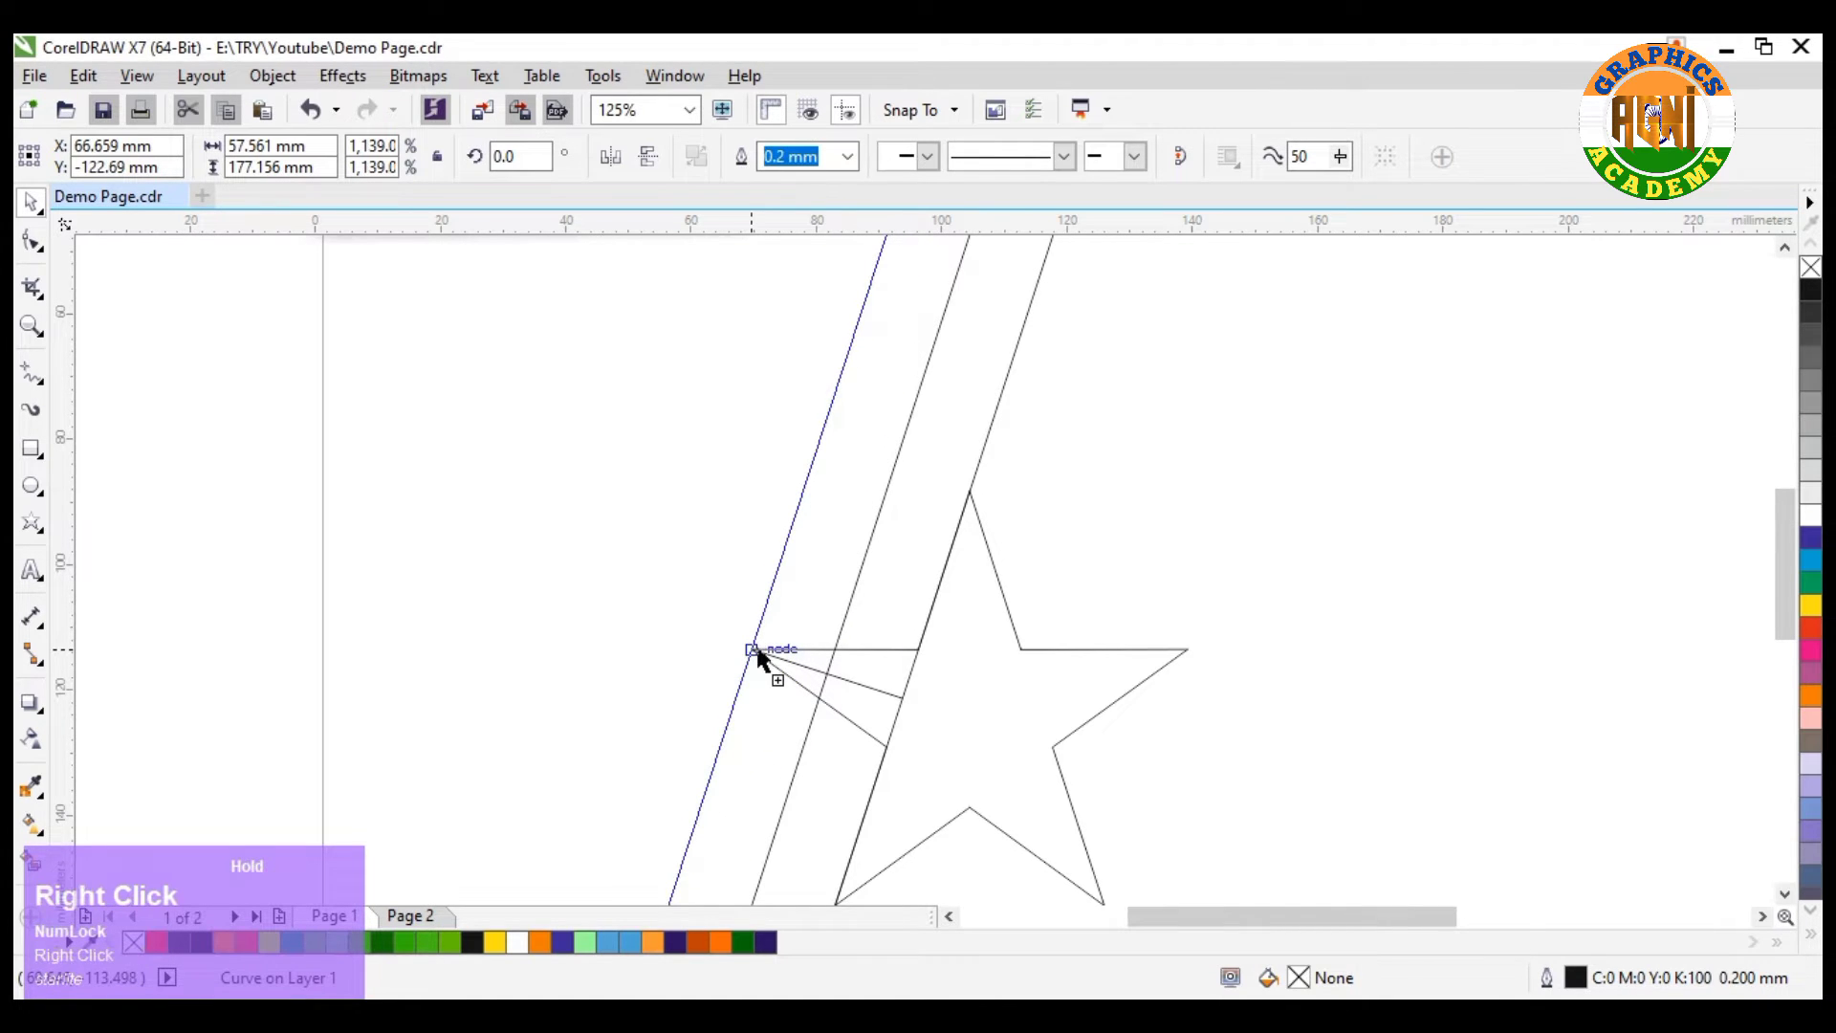
{"action": "left_click", "coordinate": [484, 591]}
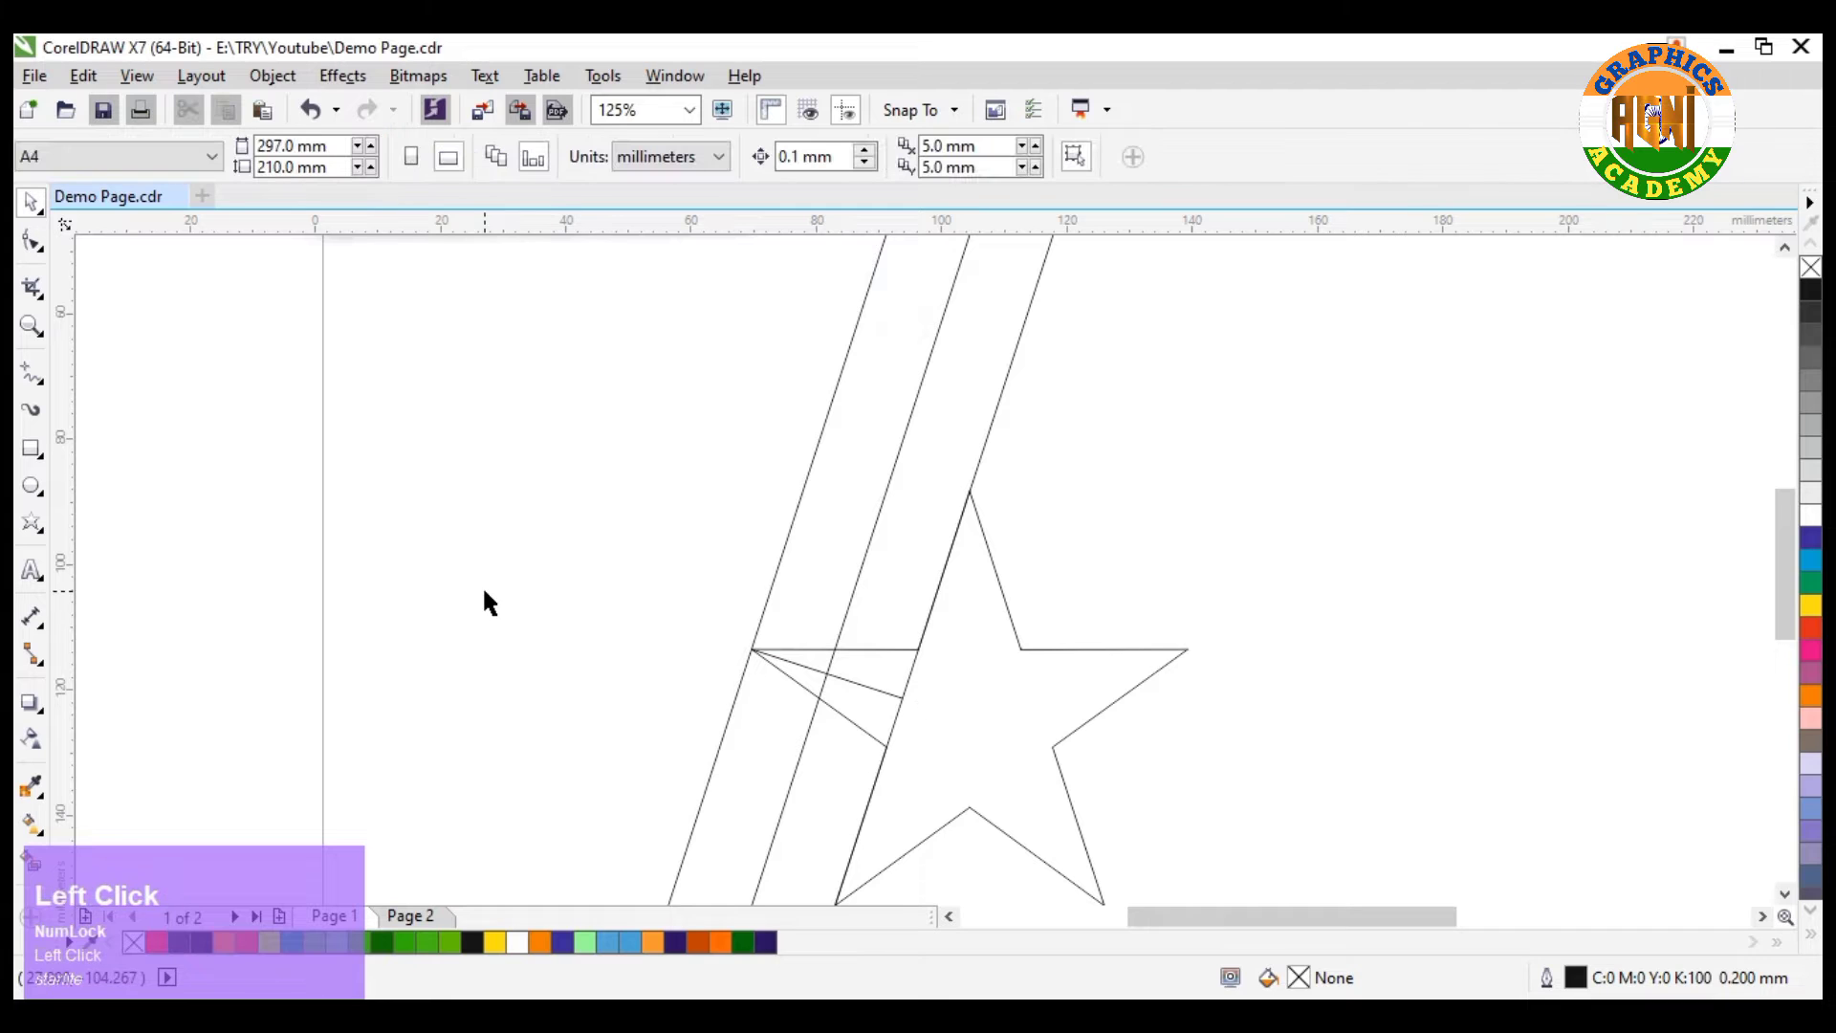
Delete the short guide line running from the star's left tip to the inner slanted line.
{"action": "scroll", "coordinate": [484, 591], "scroll_direction": "down", "scroll_amount": 3}
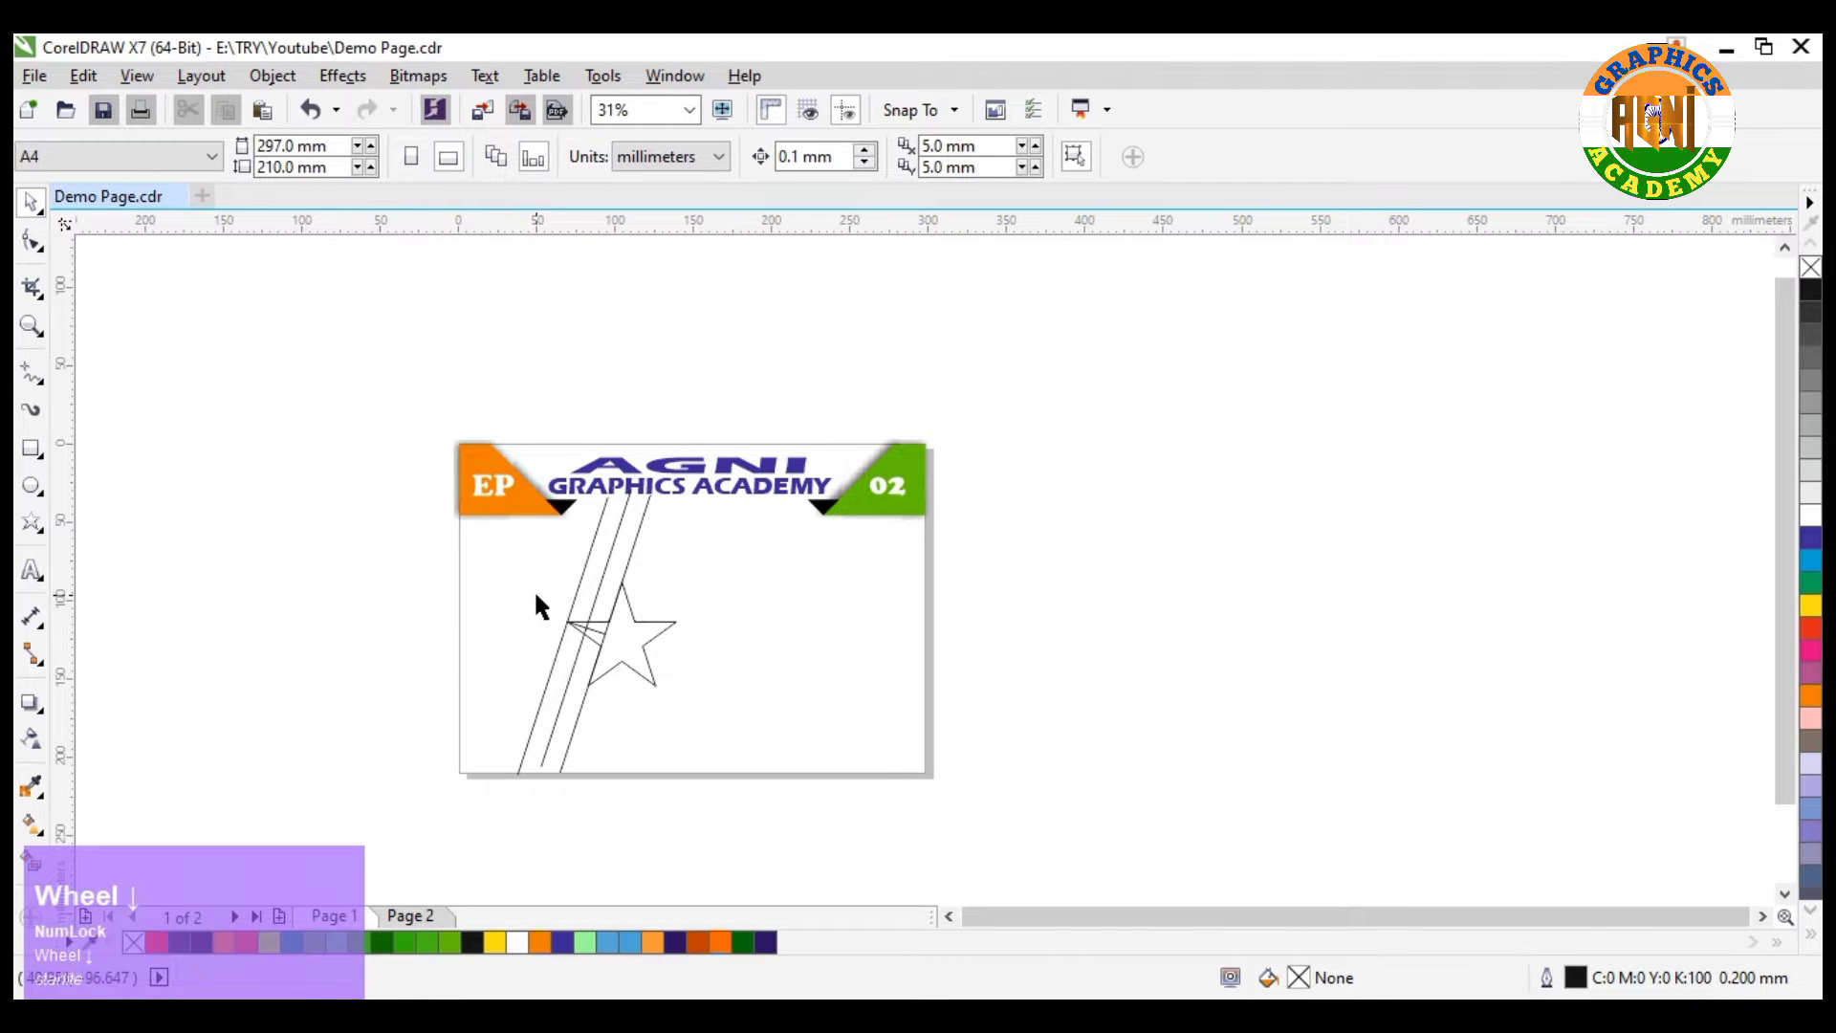
{"action": "scroll", "coordinate": [504, 623], "scroll_direction": "up", "scroll_amount": 1}
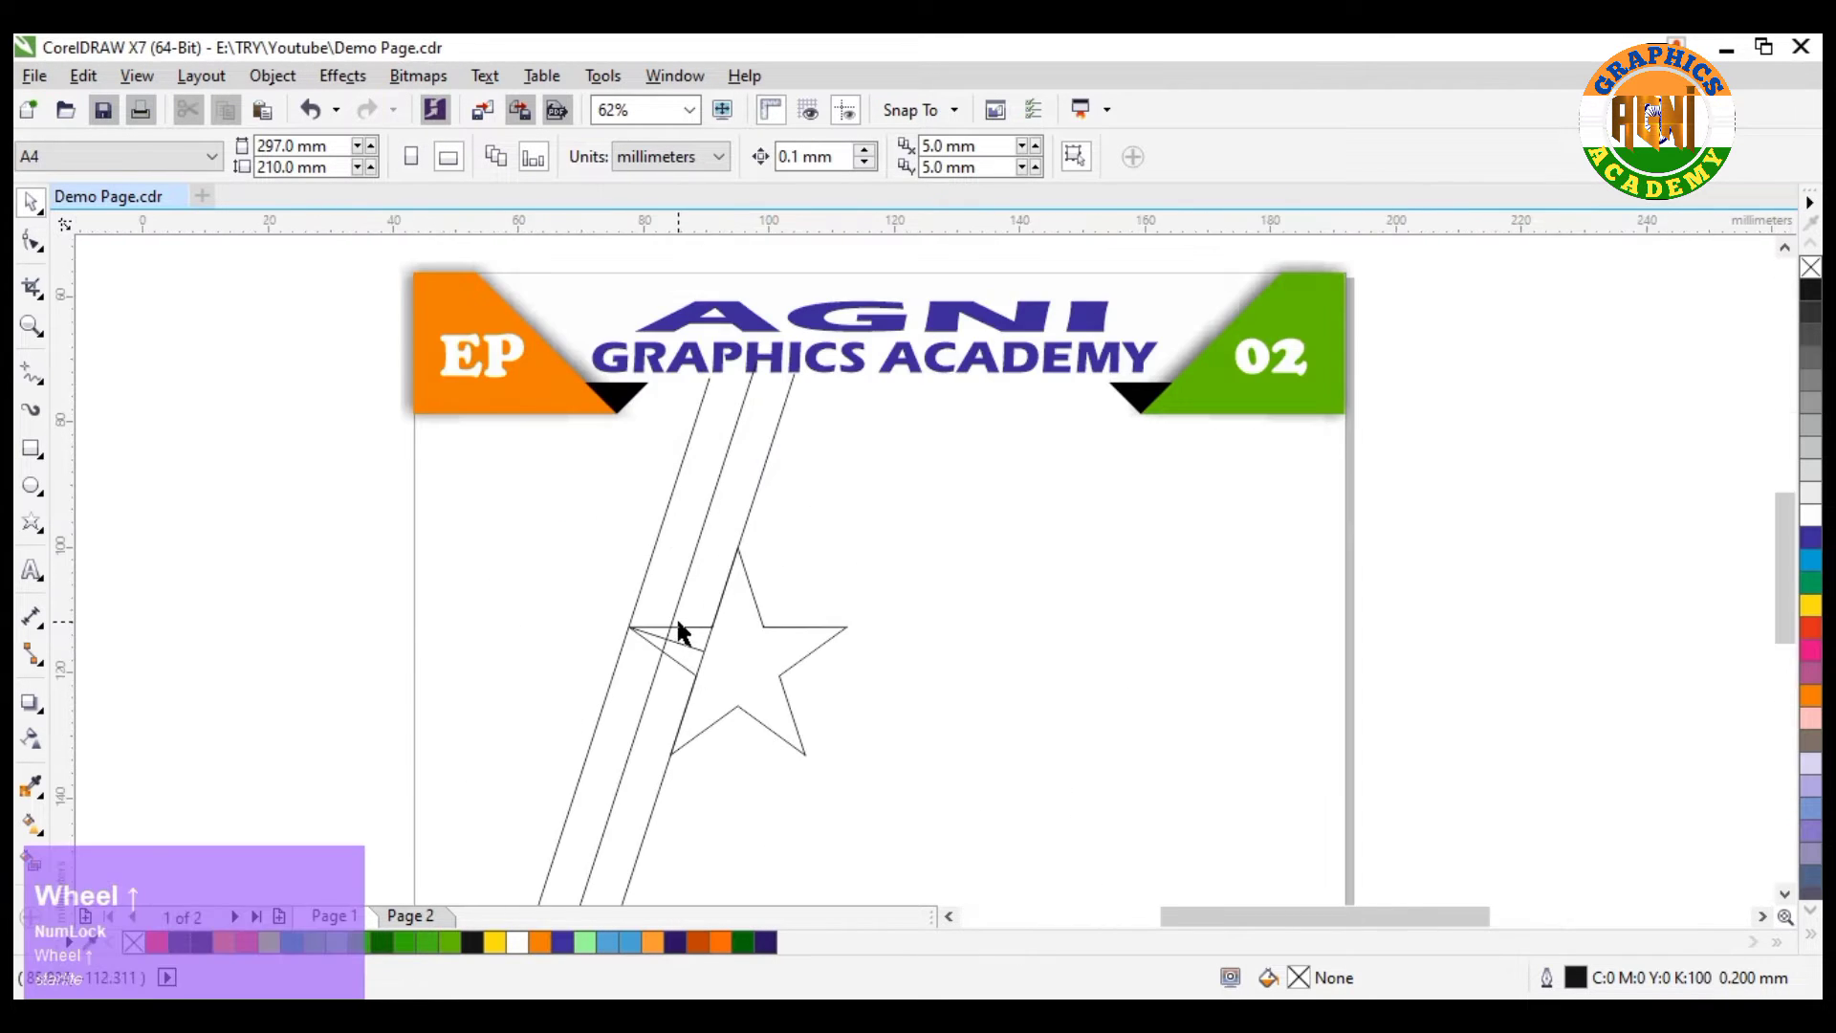
{"action": "scroll", "coordinate": [678, 631], "scroll_direction": "up", "scroll_amount": 1}
{"action": "left_click", "coordinate": [688, 666]}
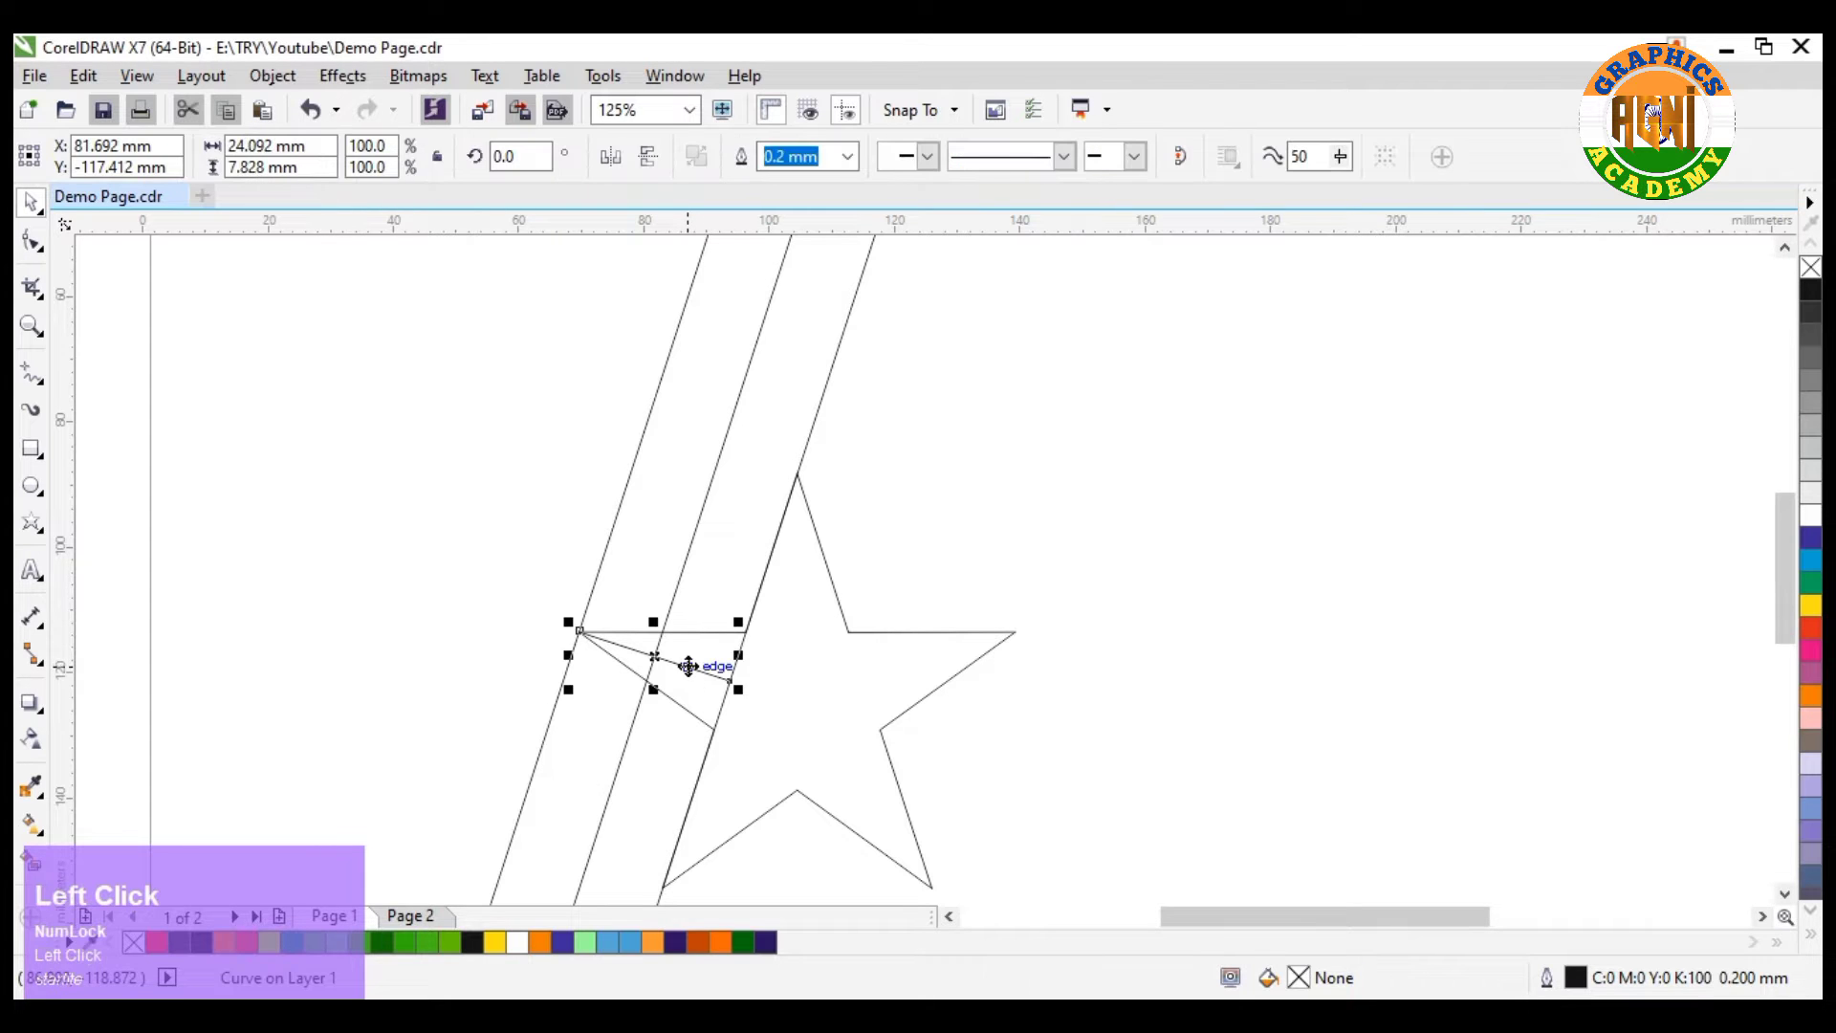
{"action": "key", "text": "Delete"}
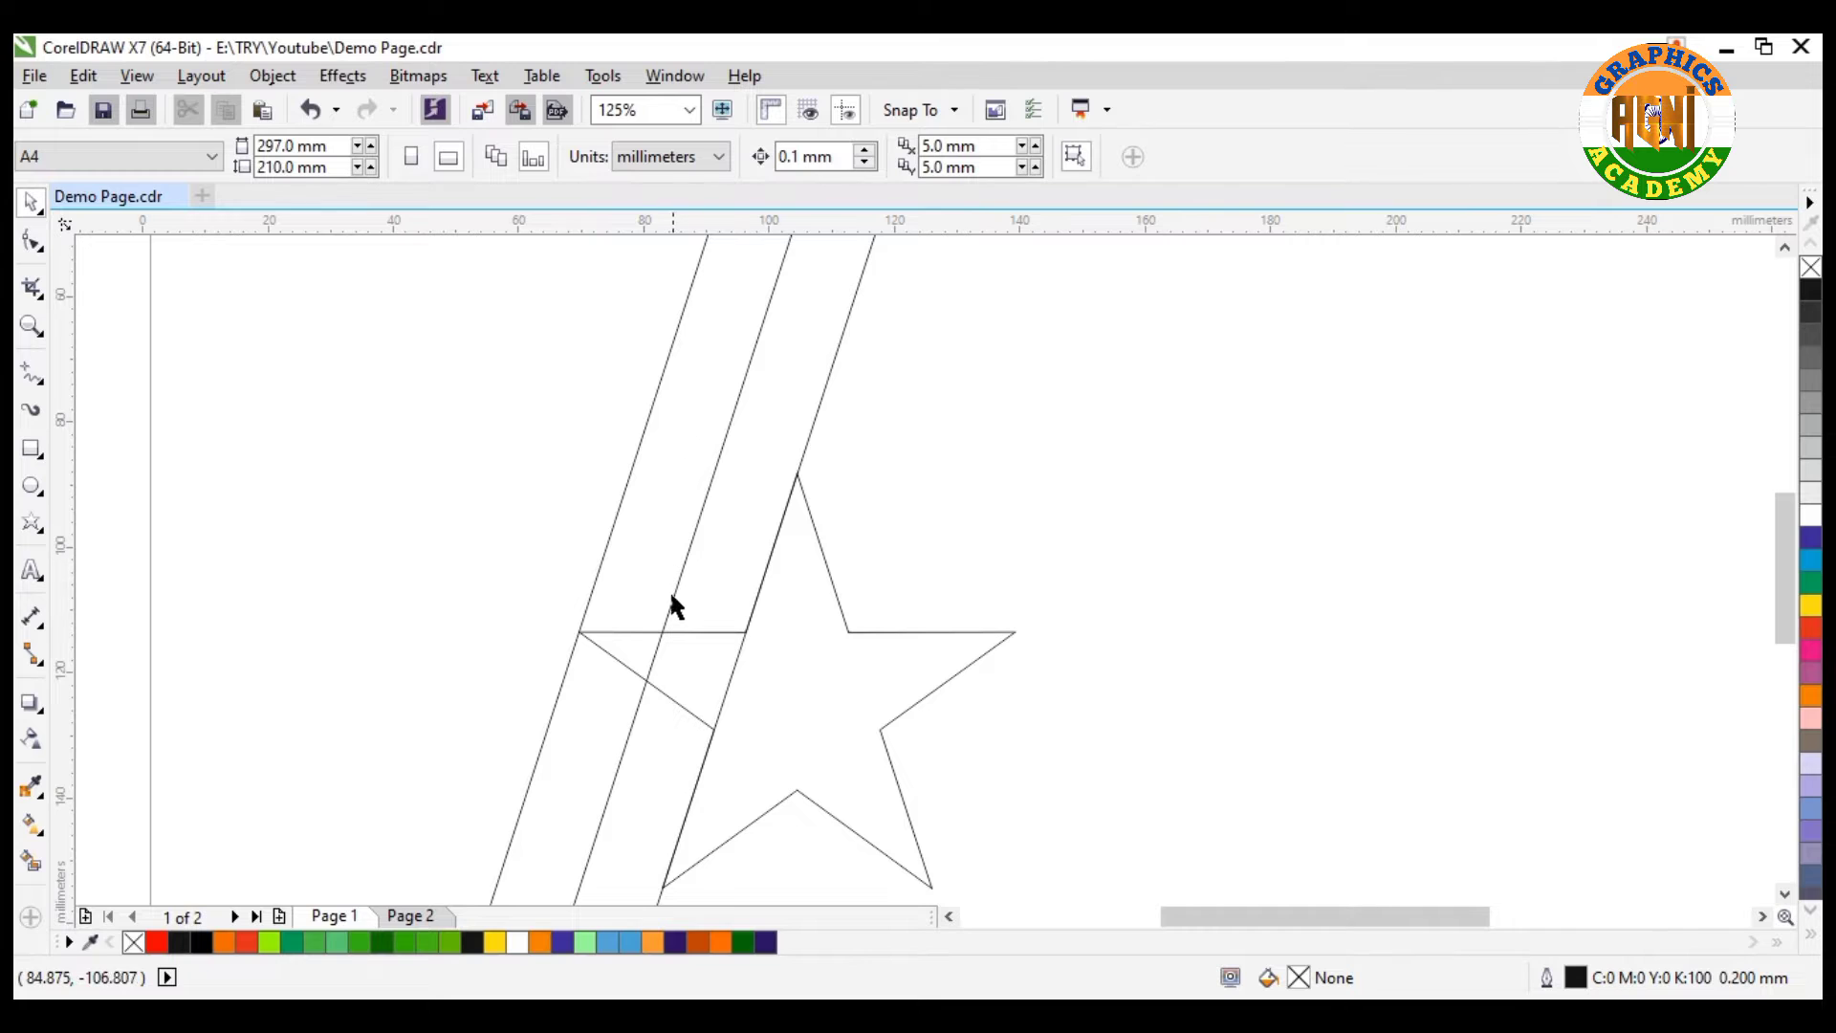
Group the three parallel slanted lines.
{"action": "scroll", "coordinate": [670, 597], "scroll_direction": "down", "scroll_amount": 3}
{"action": "left_click", "coordinate": [643, 570]}
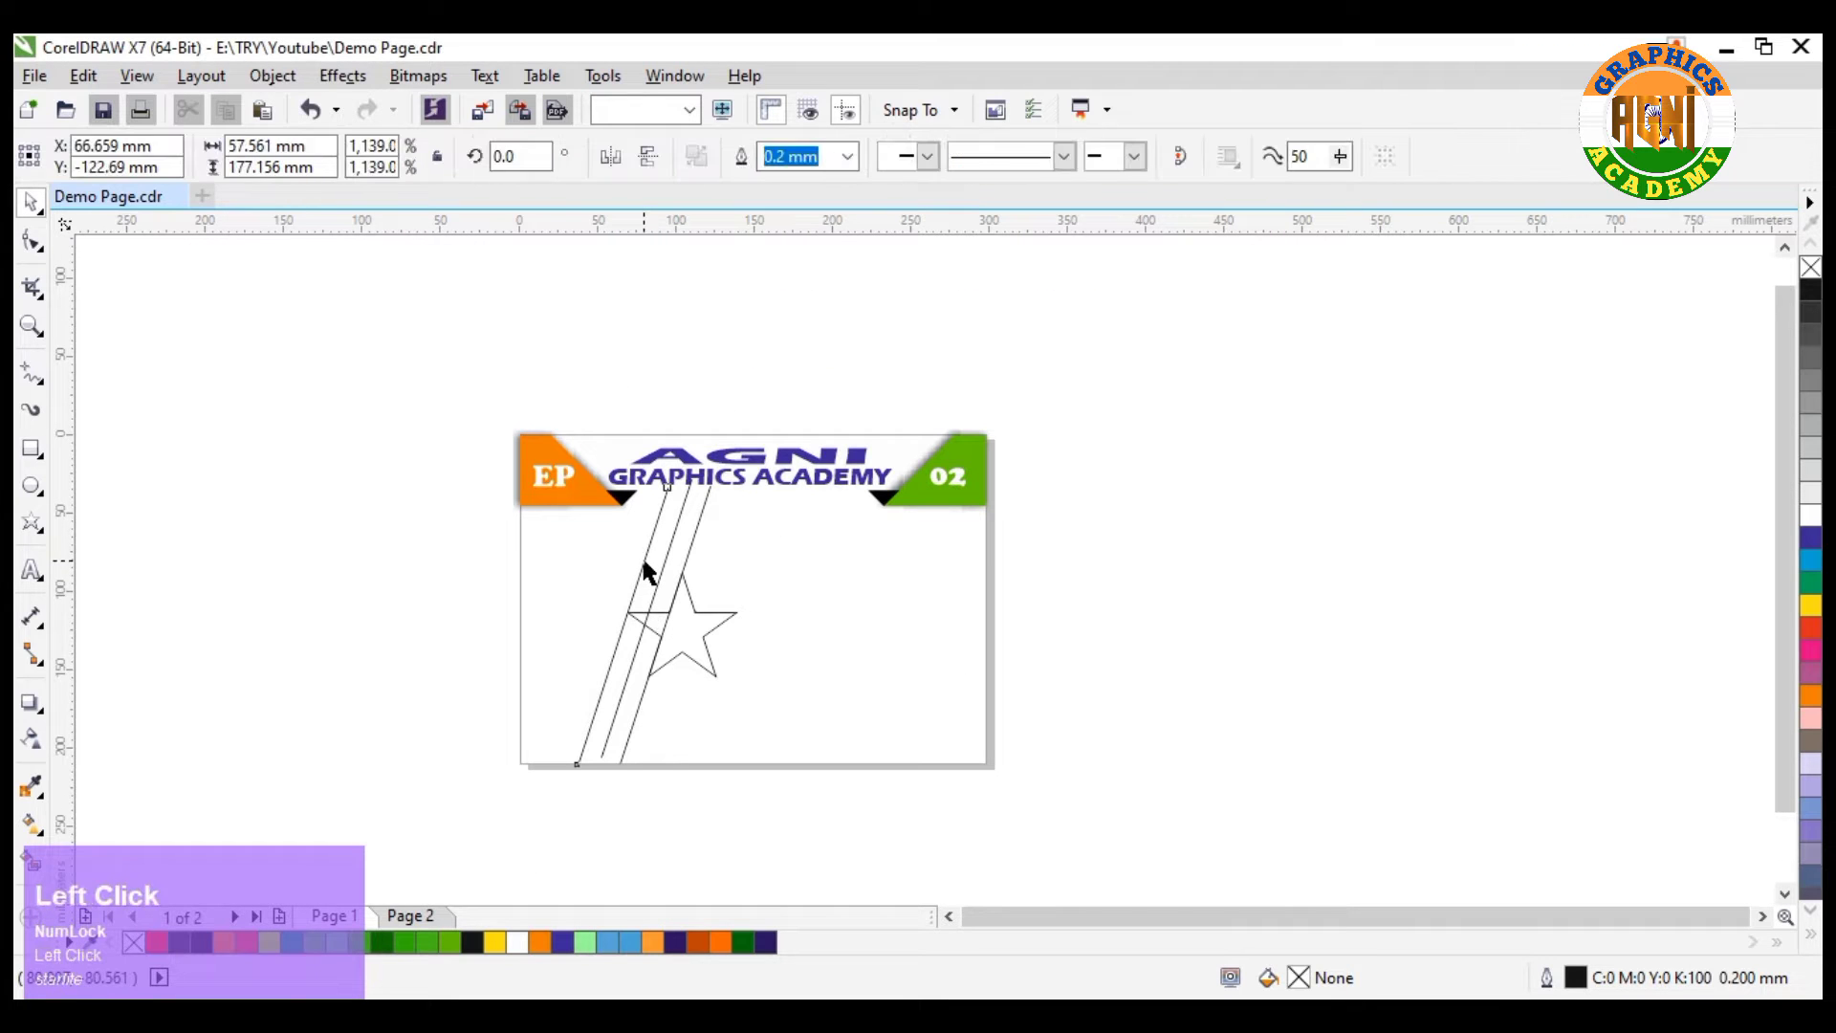
{"action": "left_click", "coordinate": [671, 549], "text": "shift"}
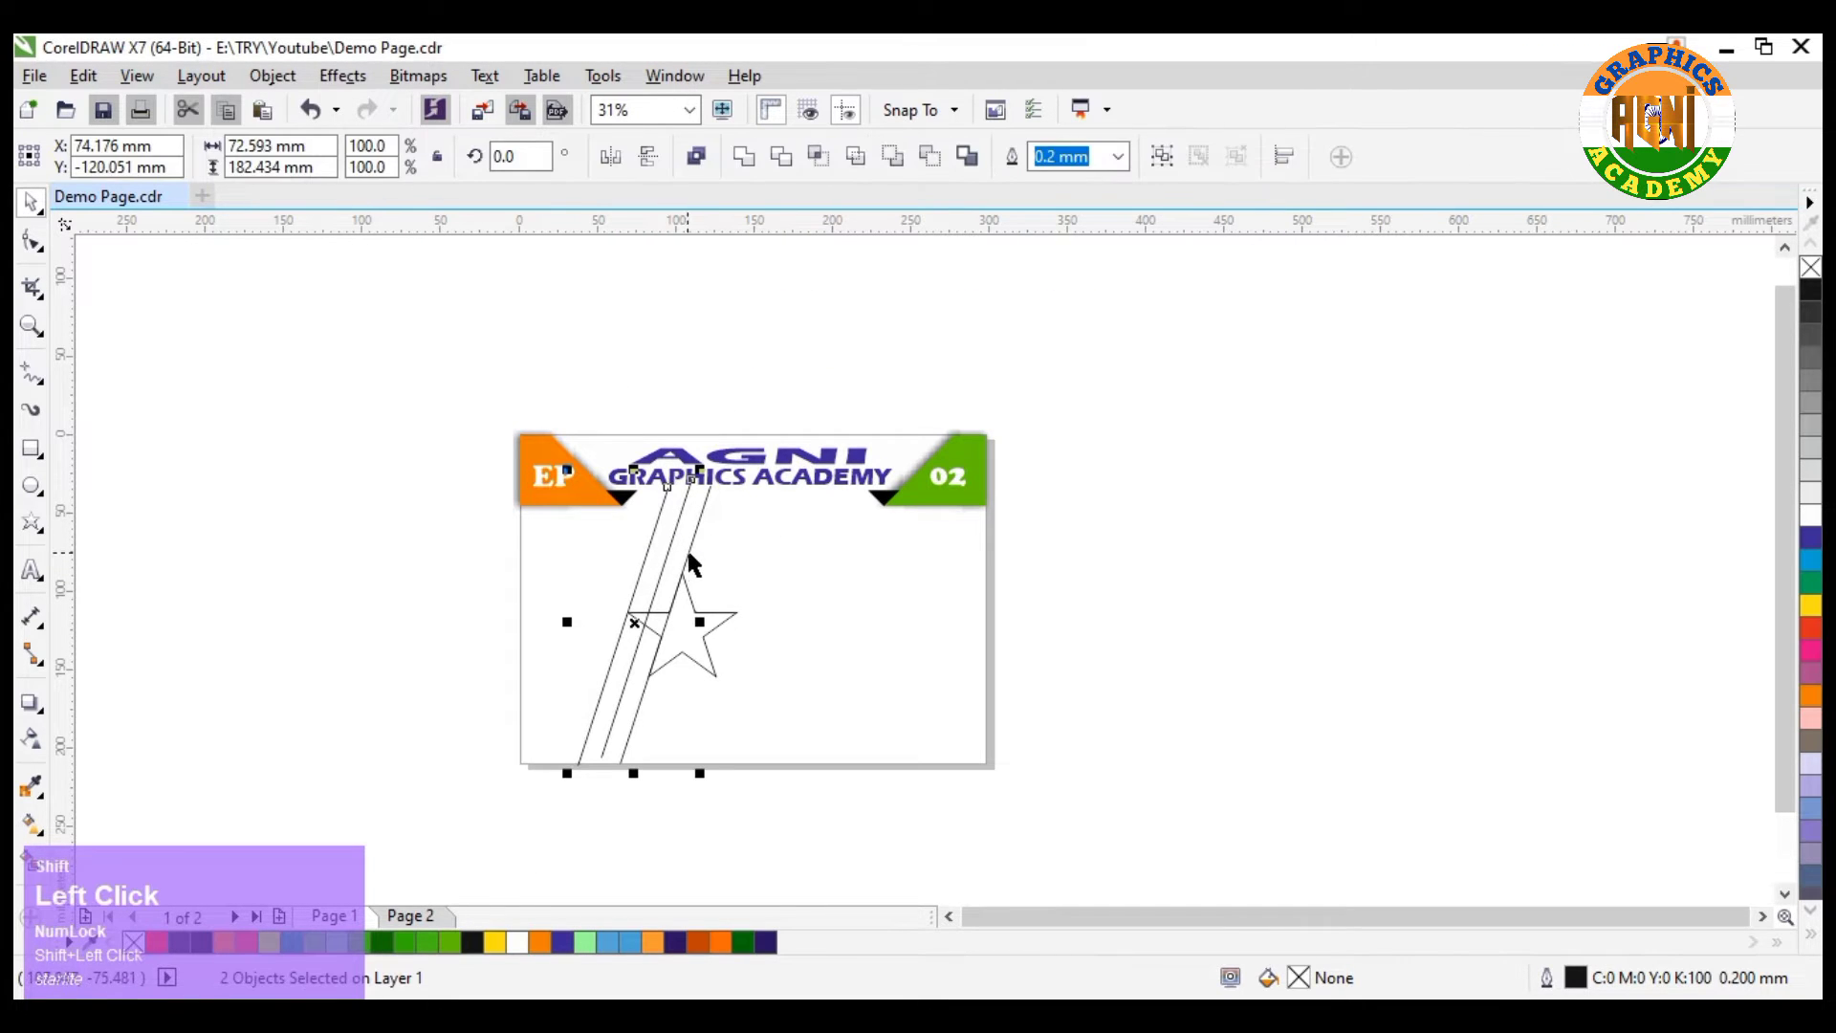
{"action": "left_click", "coordinate": [687, 545], "text": "shift"}
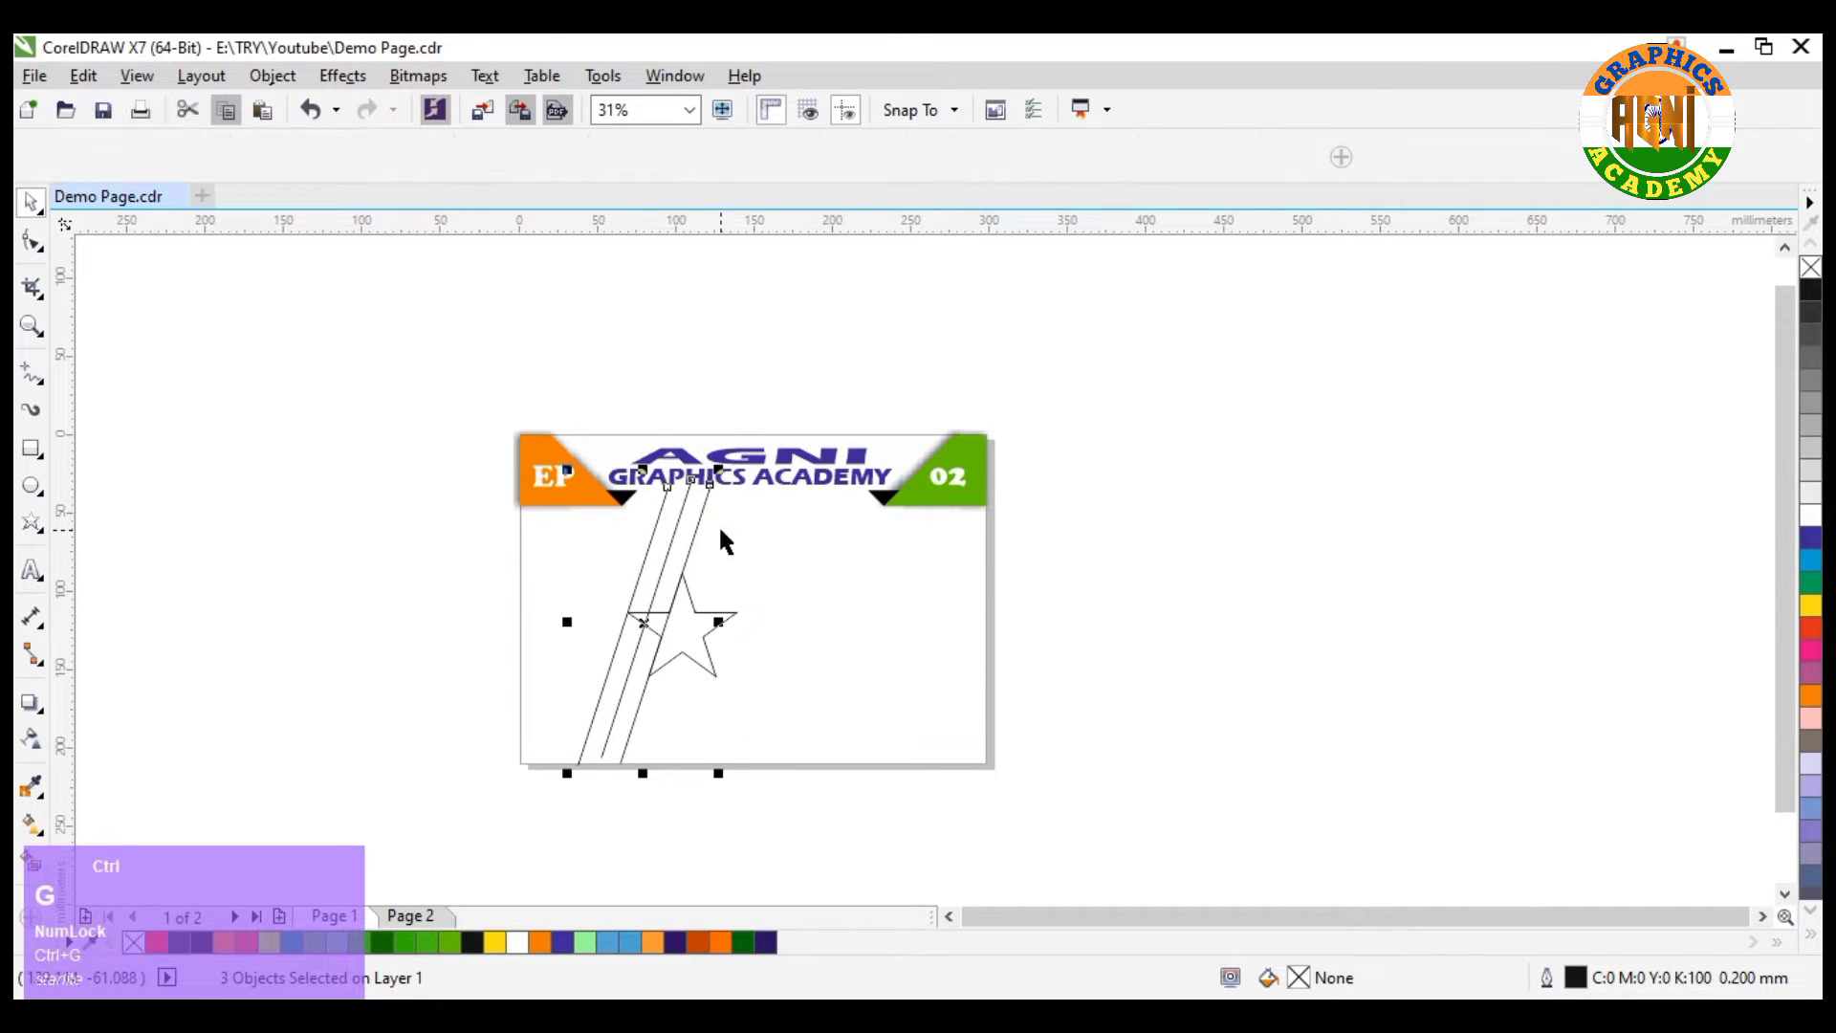
{"action": "key", "text": "ctrl+g"}
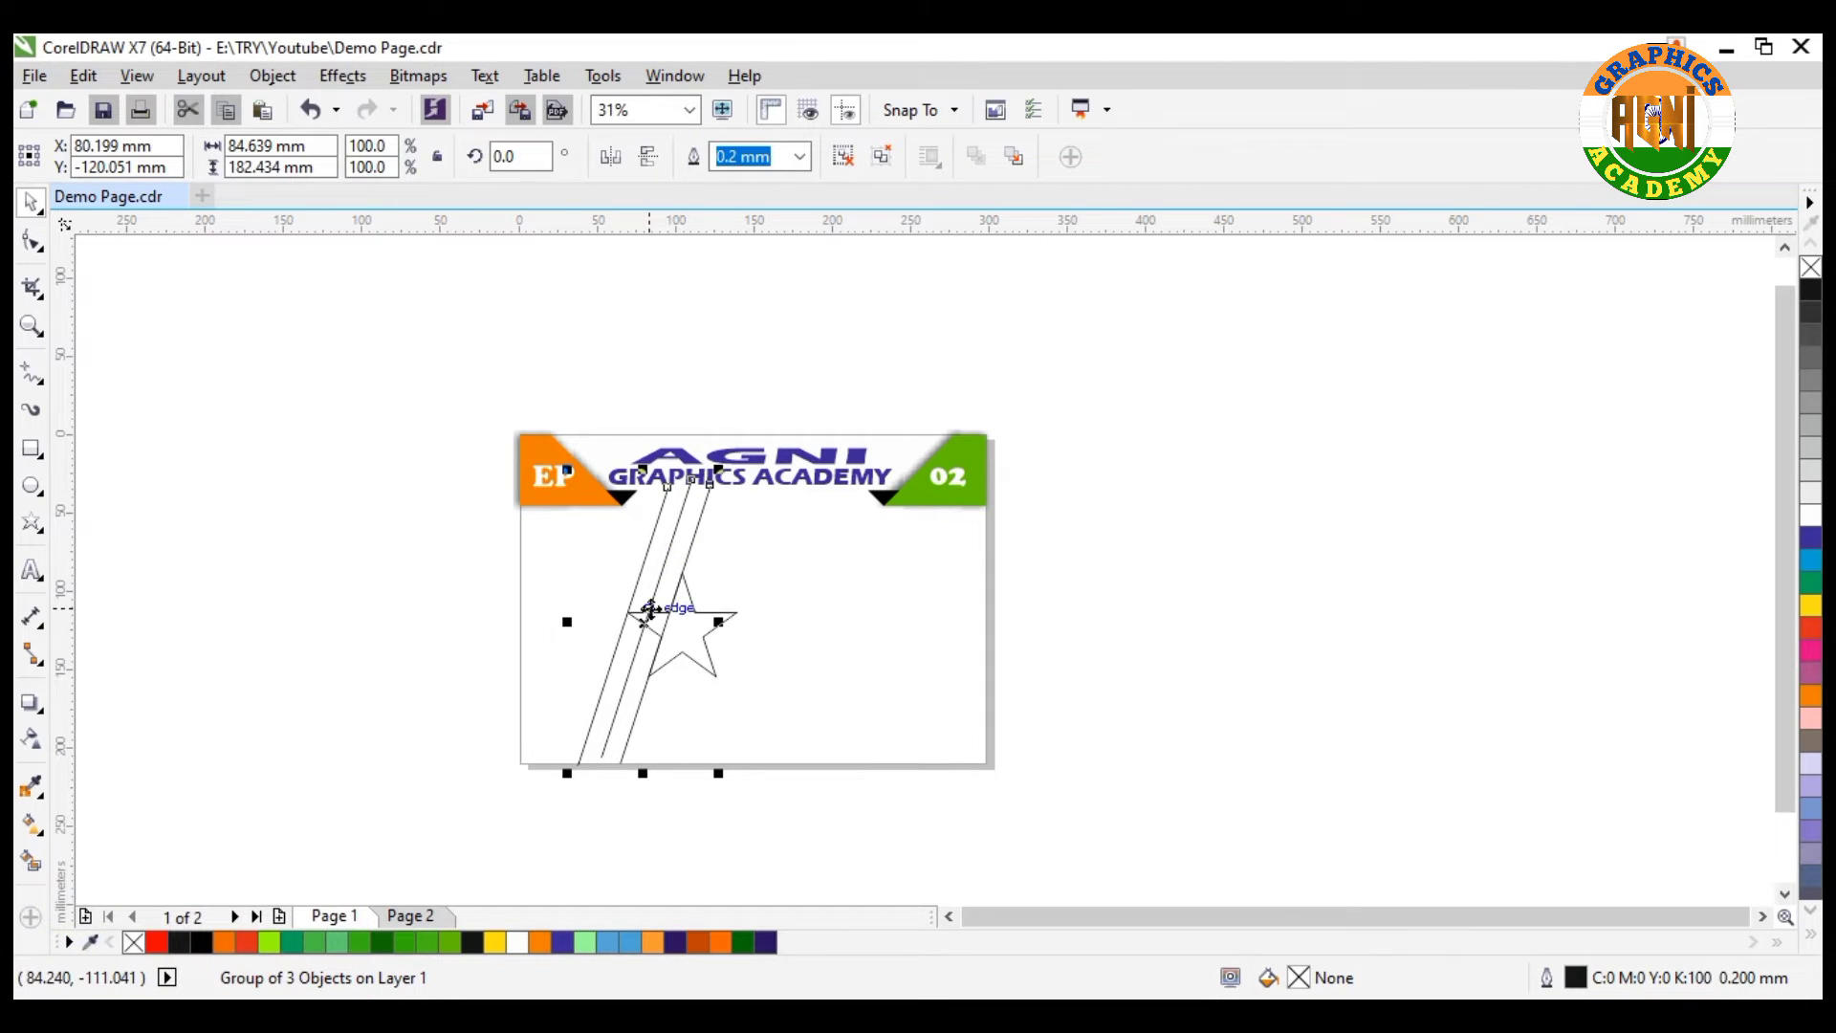
Move the line group's rotation centre to the middle of the star and delete the star.
{"action": "scroll", "coordinate": [651, 610], "scroll_direction": "up", "scroll_amount": 1}
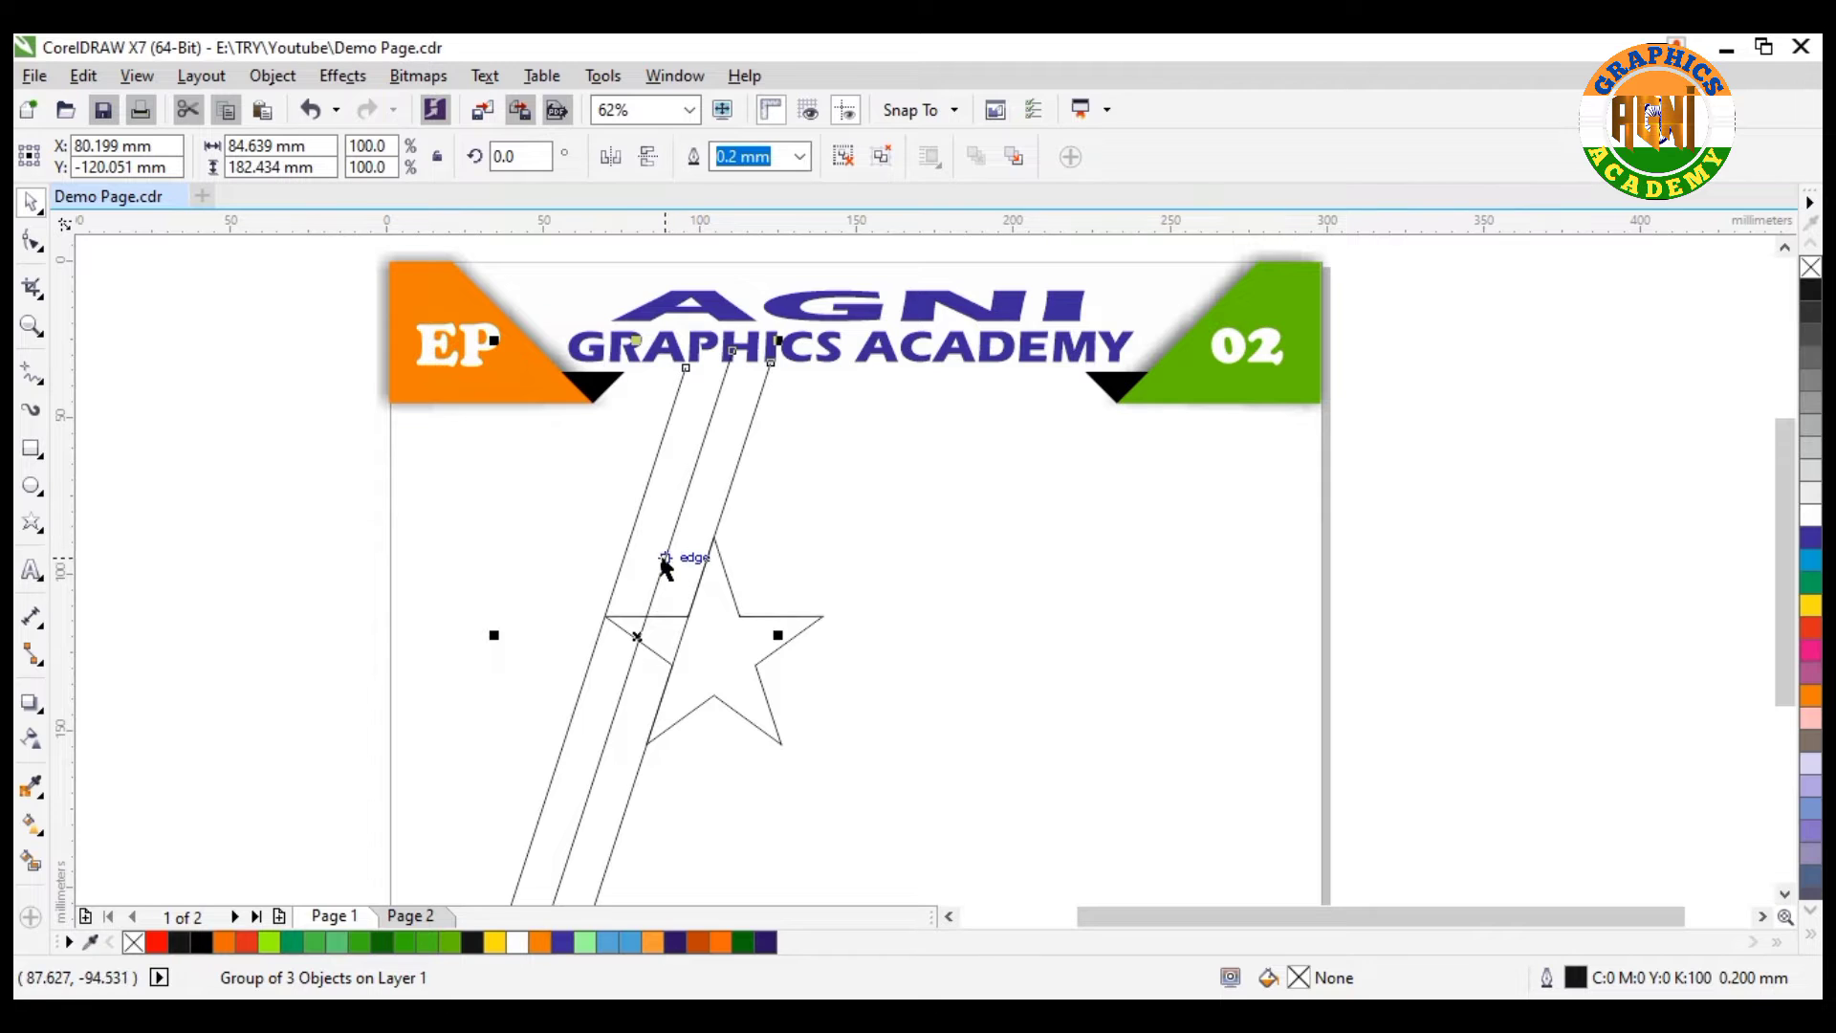
{"action": "left_click", "coordinate": [637, 636]}
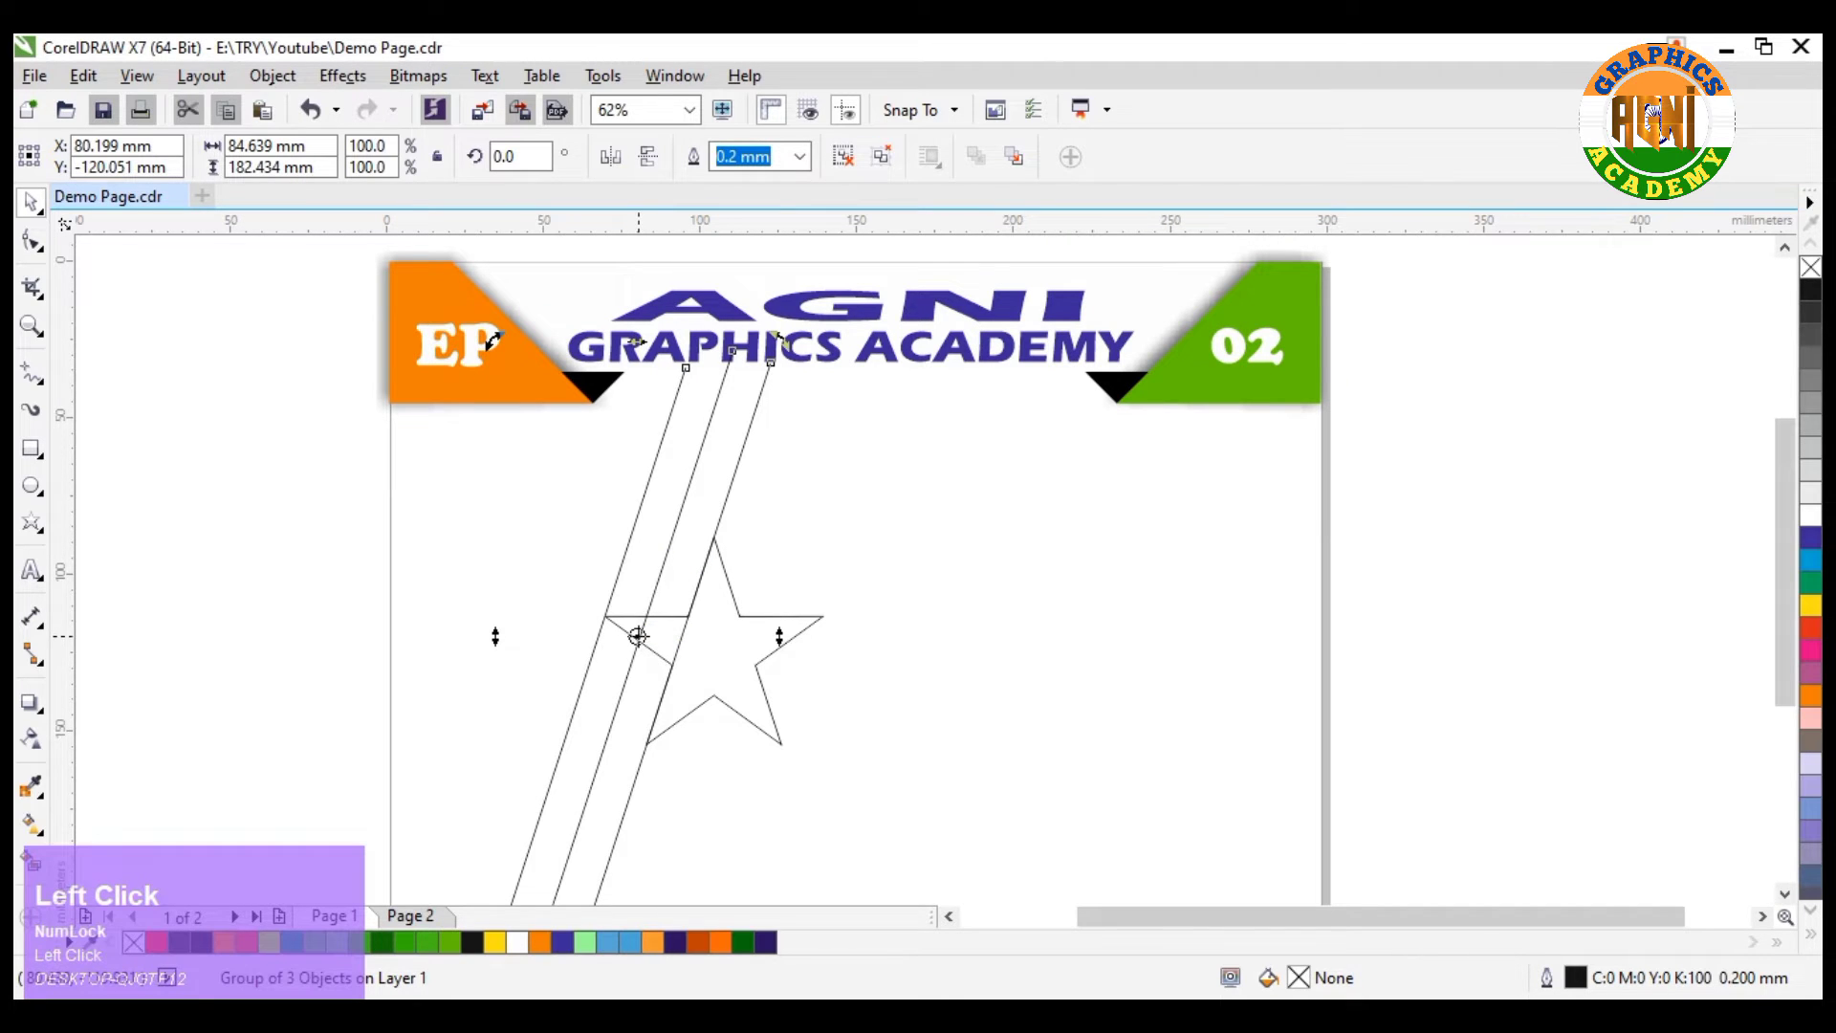
{"action": "left_click_drag", "start_coordinate": [637, 636], "coordinate": [714, 653]}
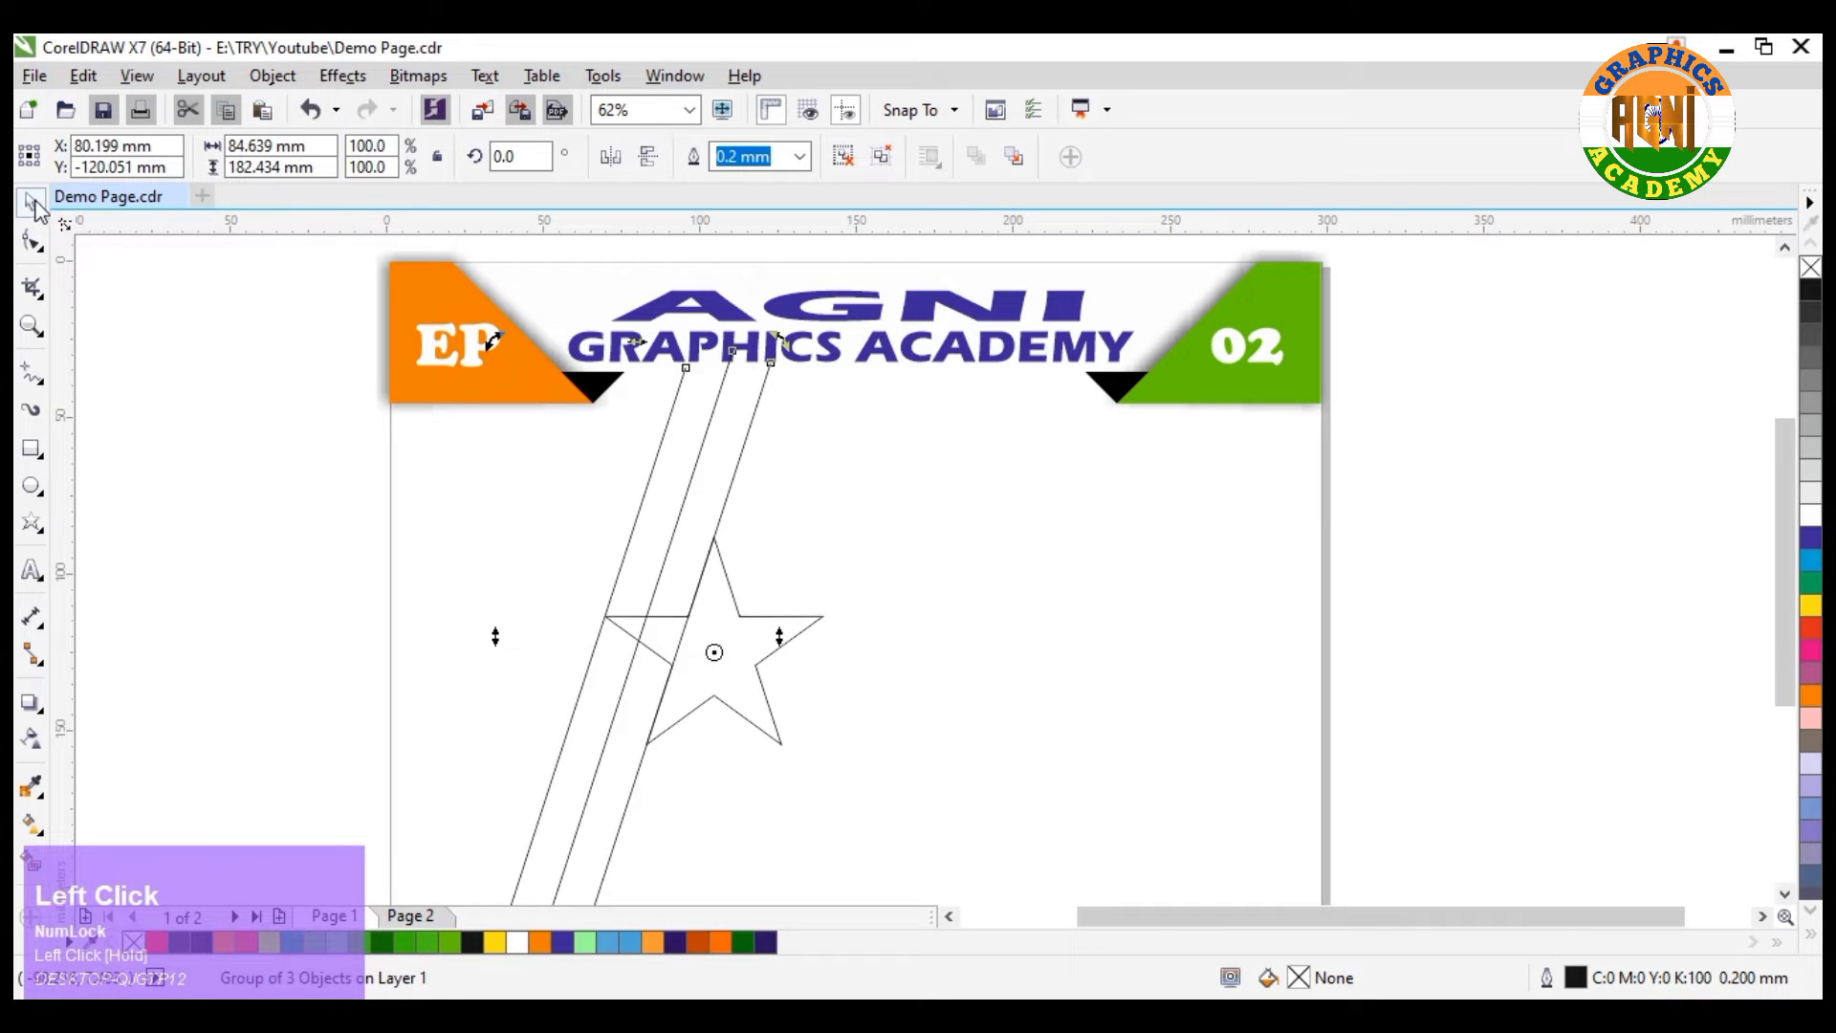
{"action": "left_click", "coordinate": [290, 542]}
{"action": "left_click", "coordinate": [783, 616]}
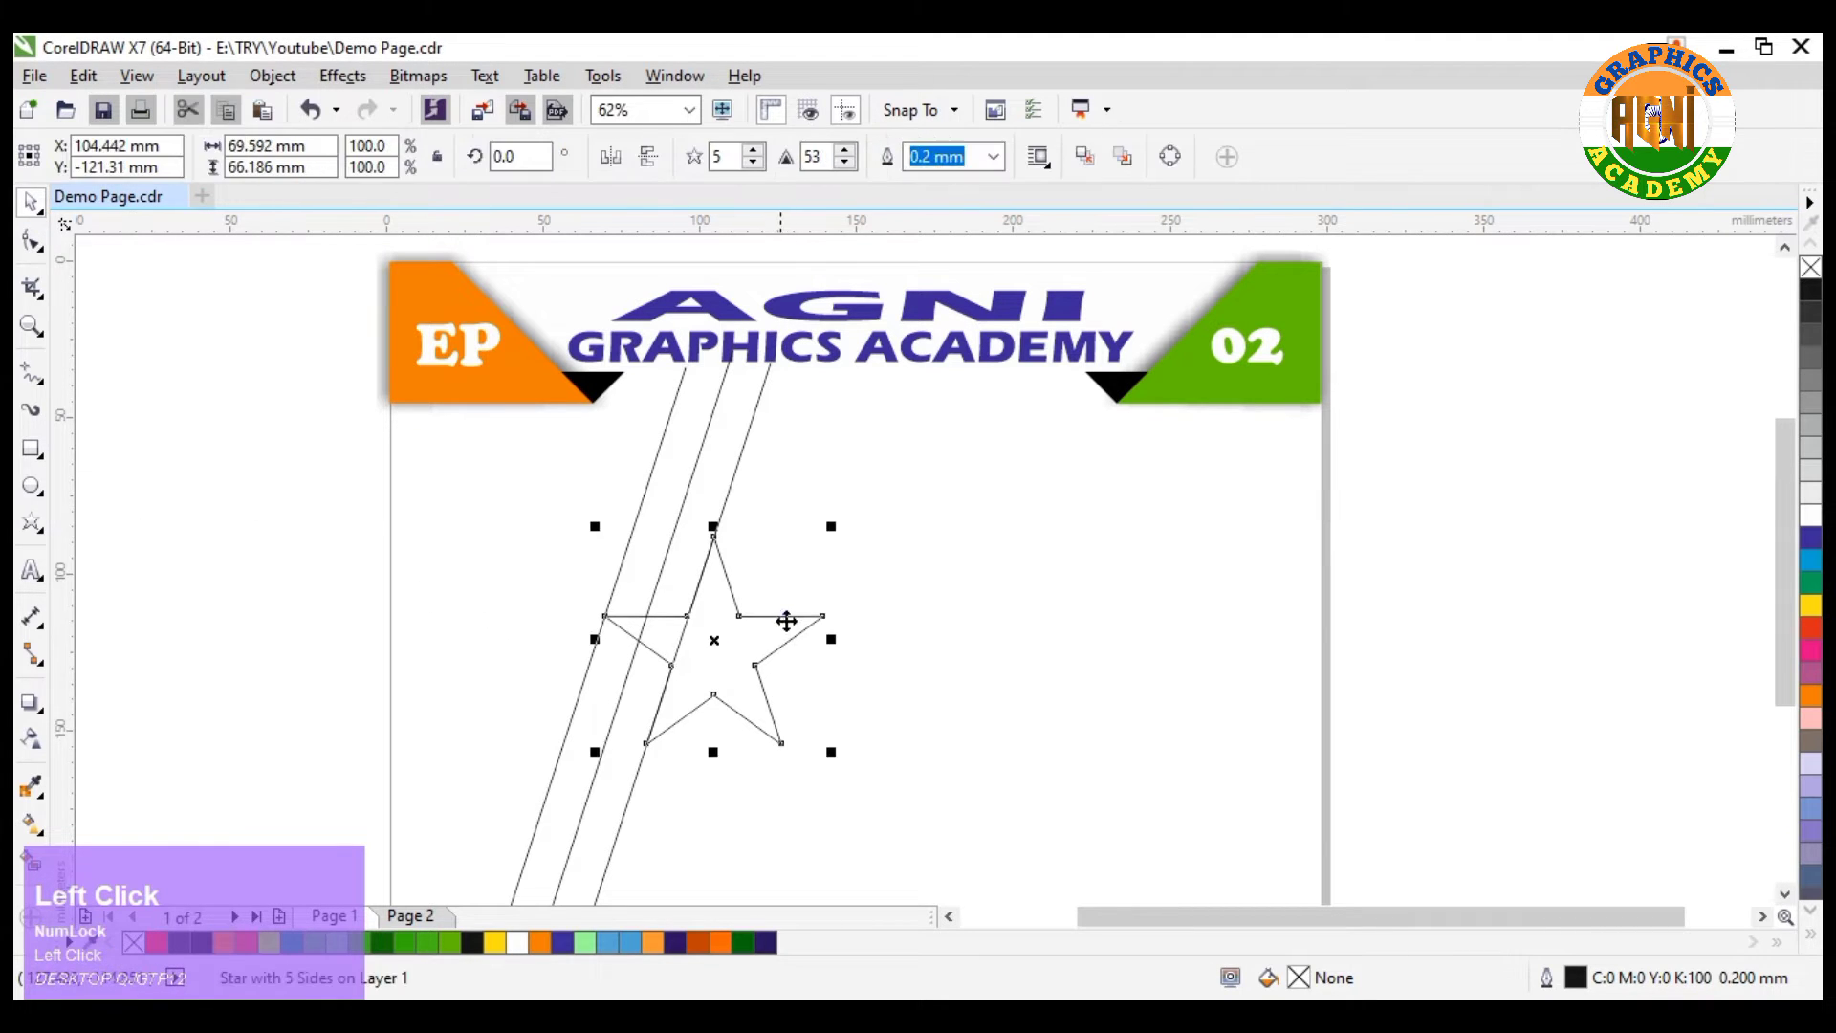
{"action": "key", "text": "Delete"}
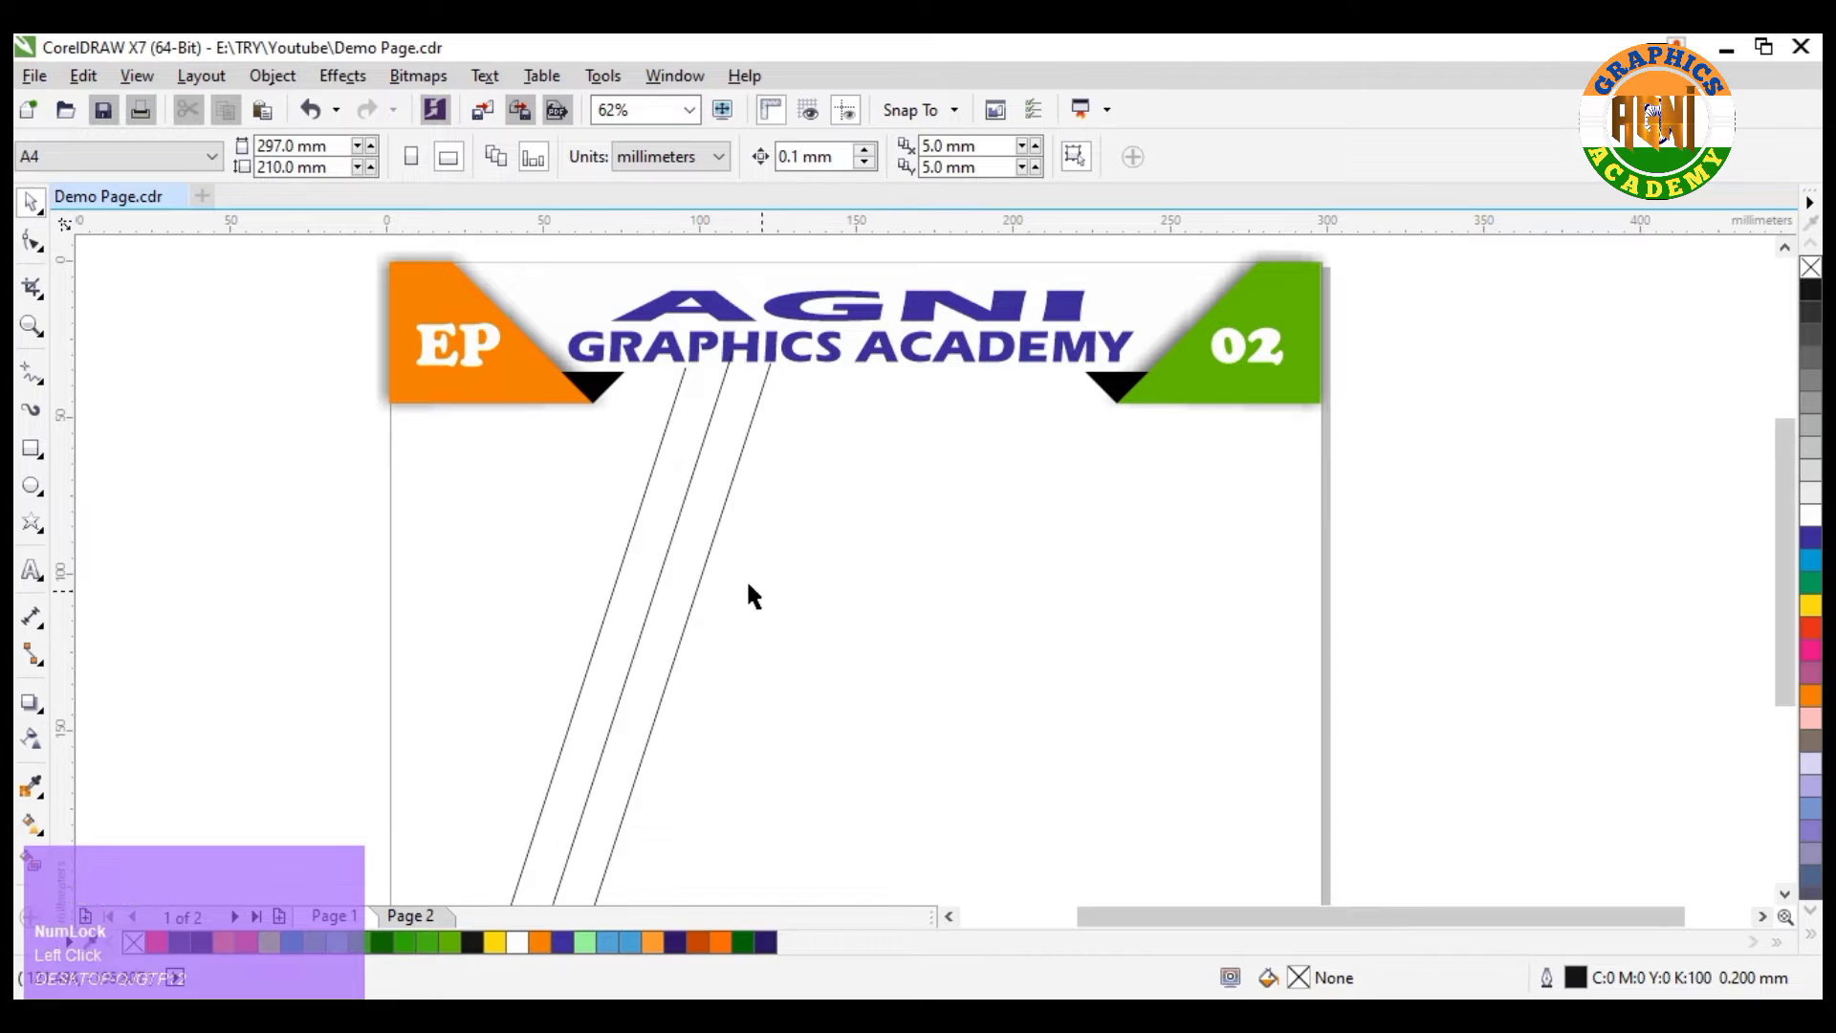
Rotate the line group by 72° about its relocated centre with 4 copies.
{"action": "left_click", "coordinate": [677, 519]}
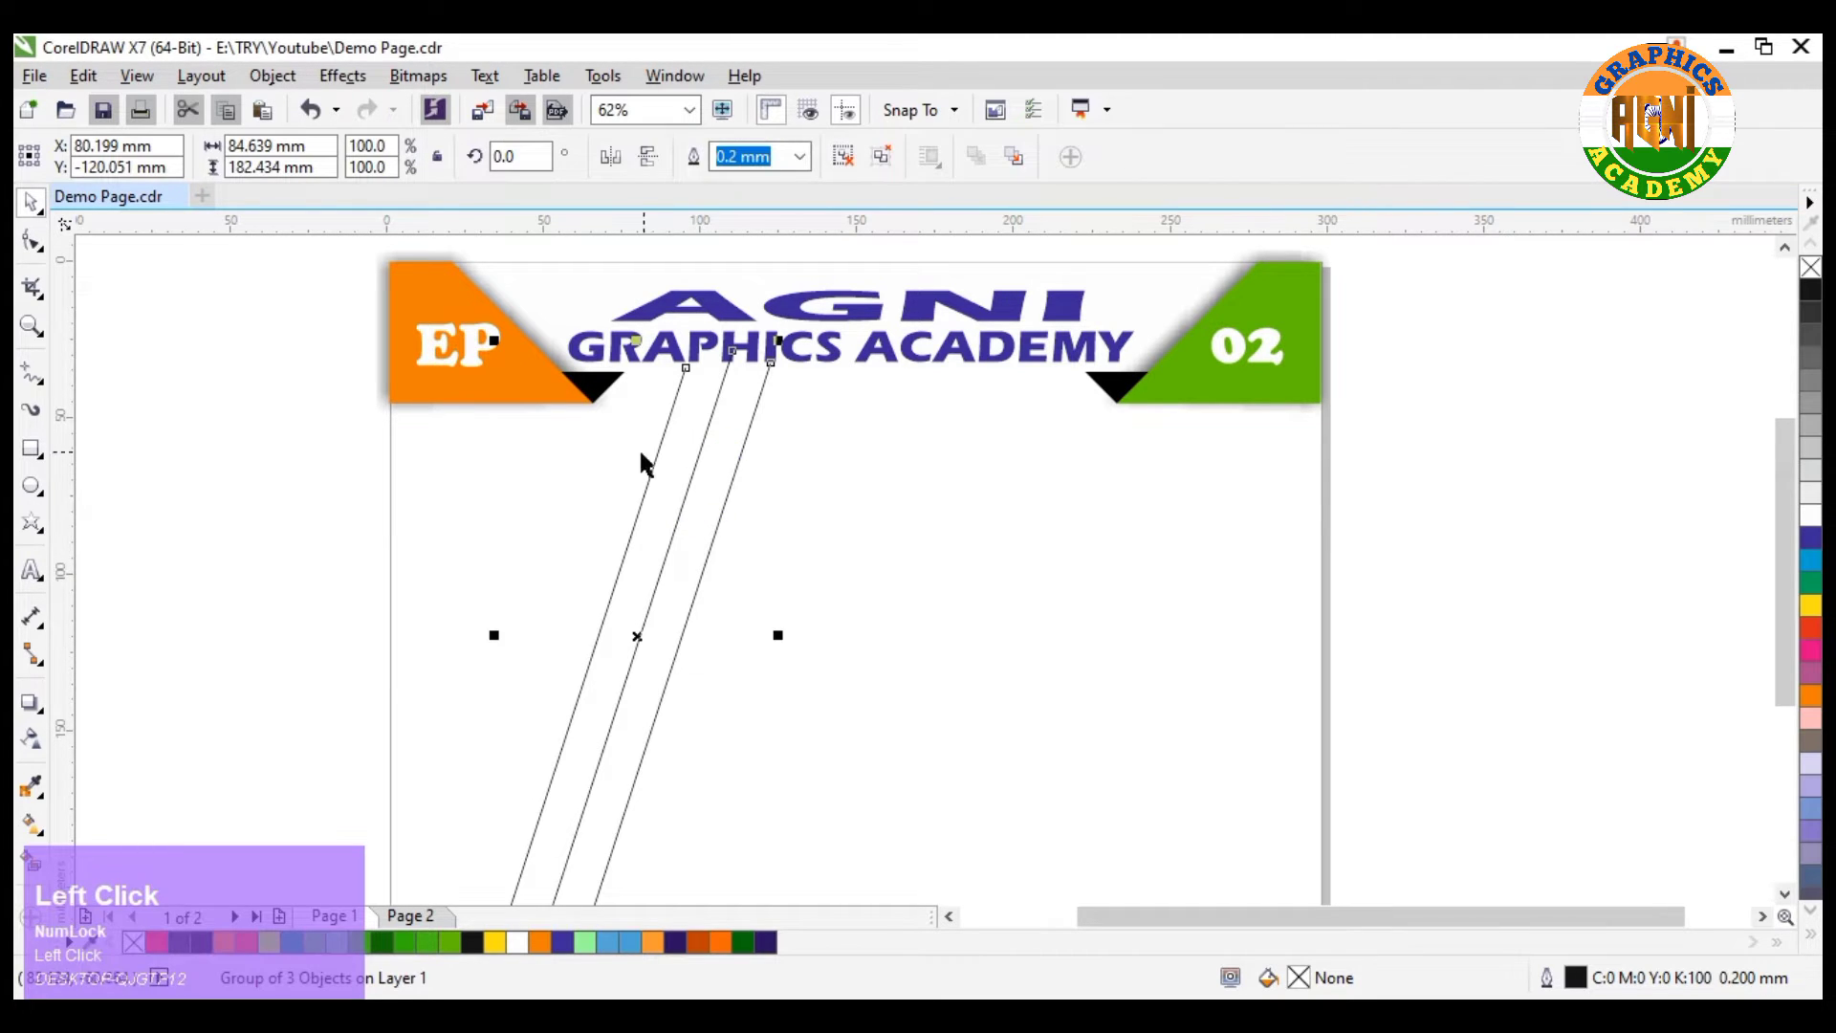
{"action": "left_click", "coordinate": [635, 637]}
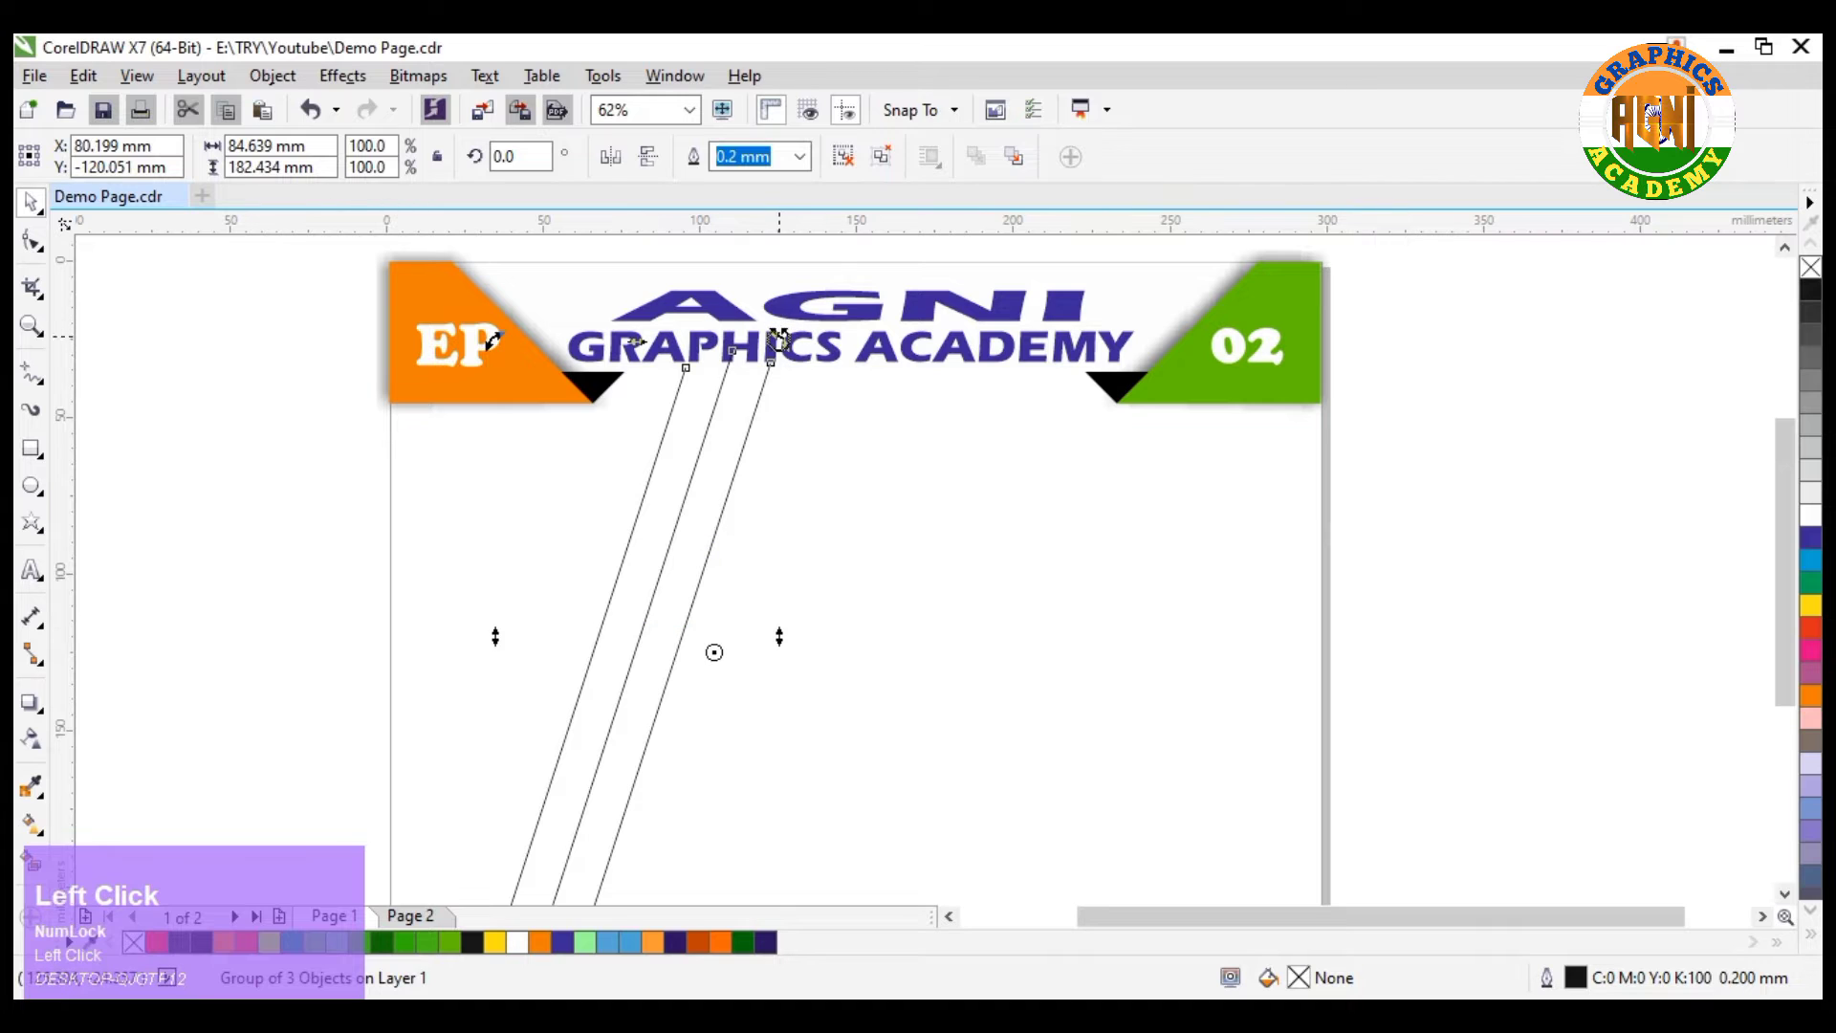
{"action": "left_click", "coordinate": [989, 594]}
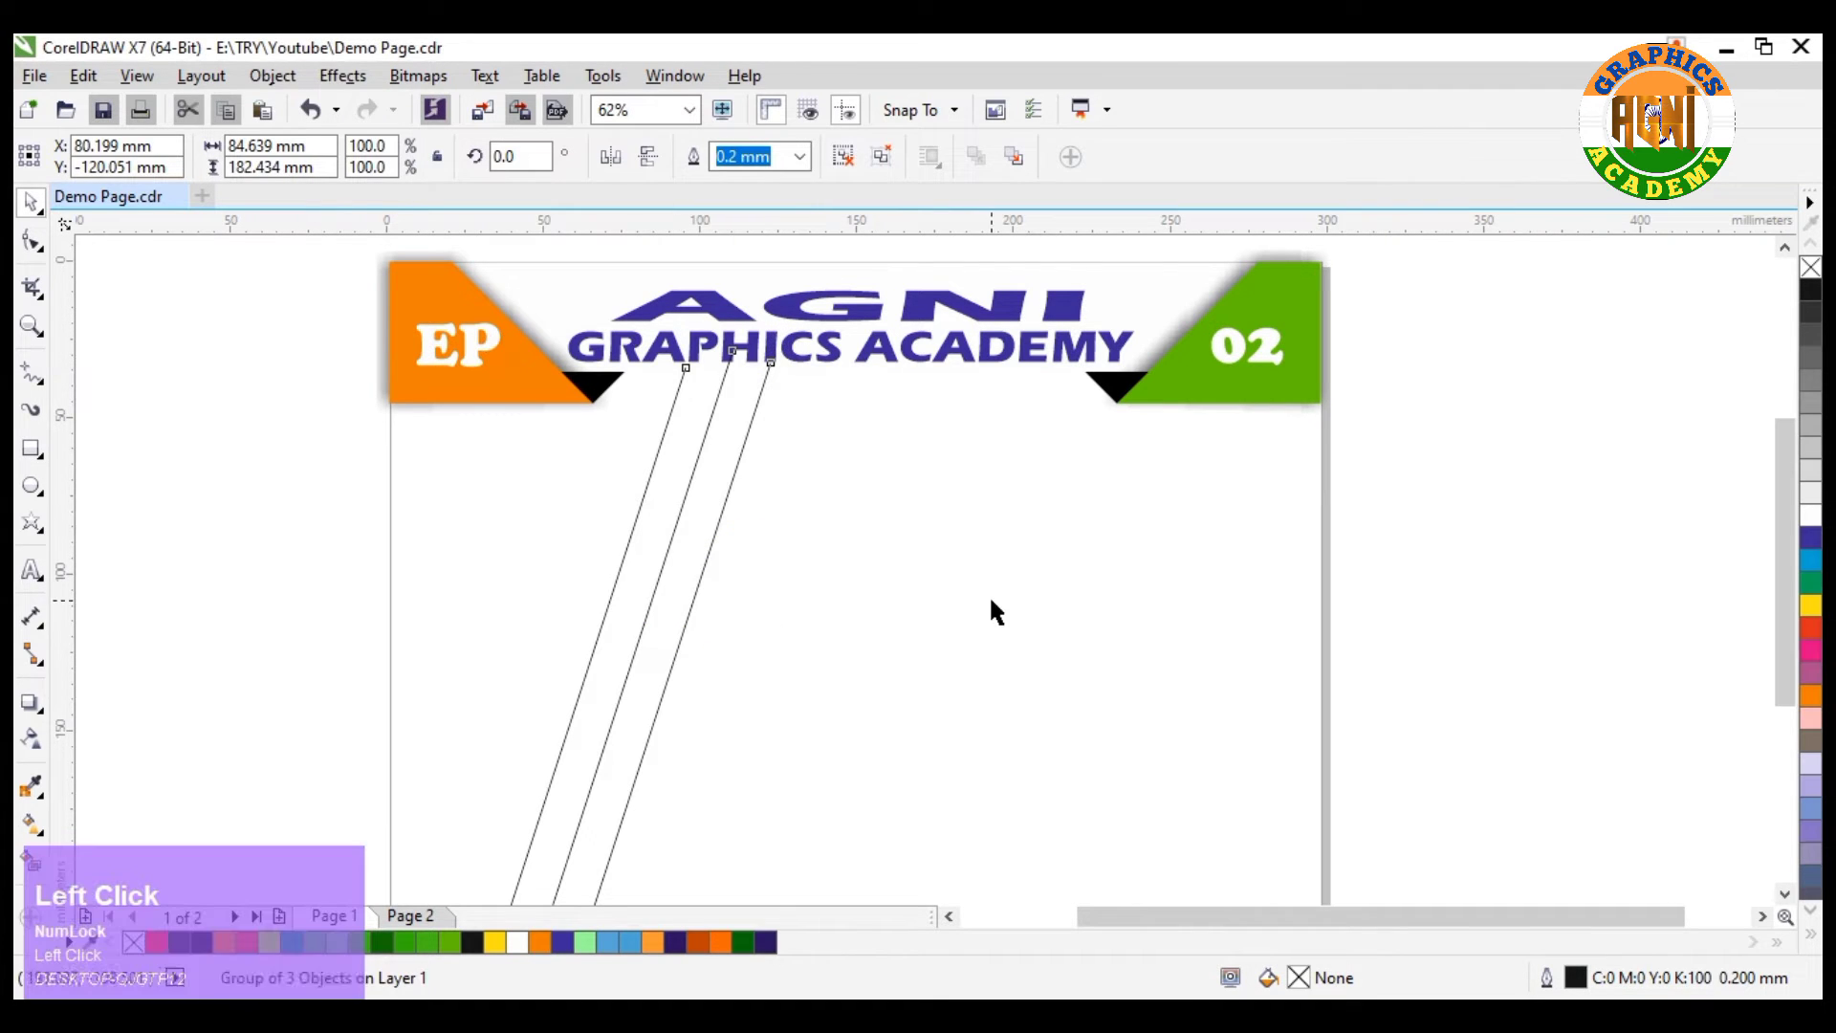
{"action": "left_click", "coordinate": [628, 667]}
{"action": "key", "text": "alt"}
{"action": "key", "text": "alt+F8"}
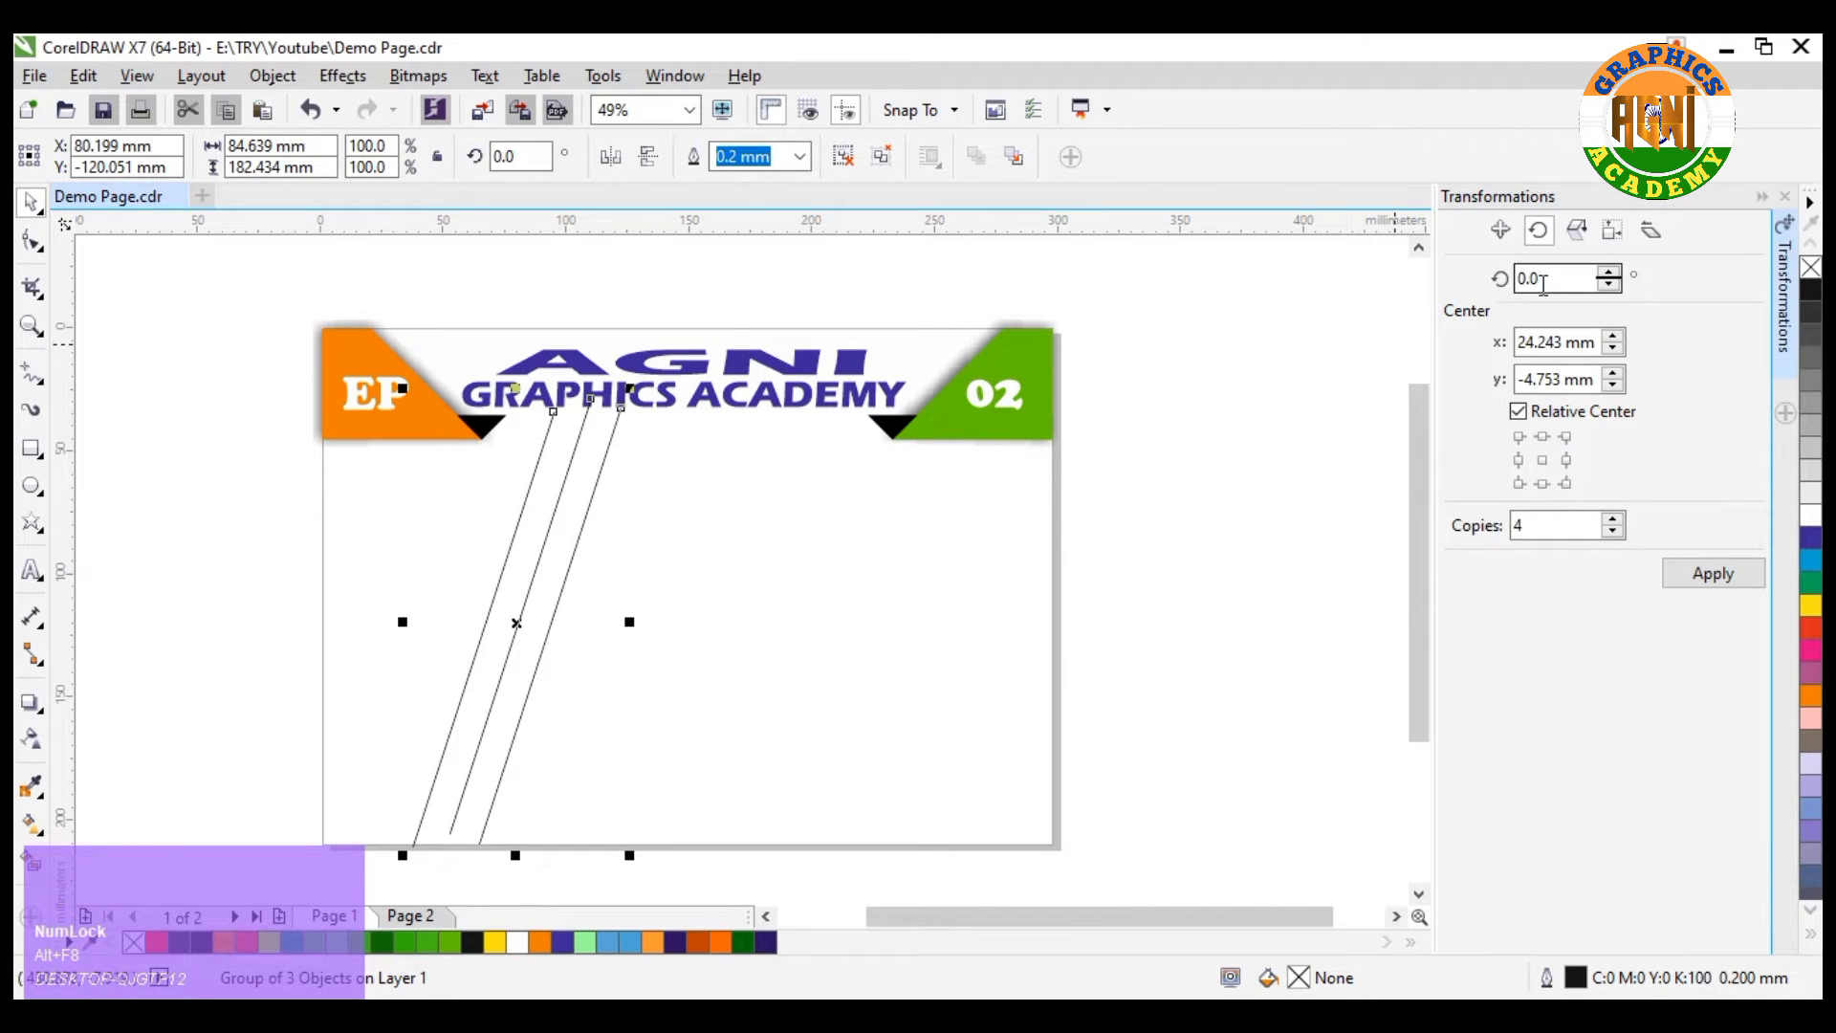
{"action": "left_click_drag", "start_coordinate": [1542, 280], "coordinate": [1518, 280]}
{"action": "type", "text": "7"}
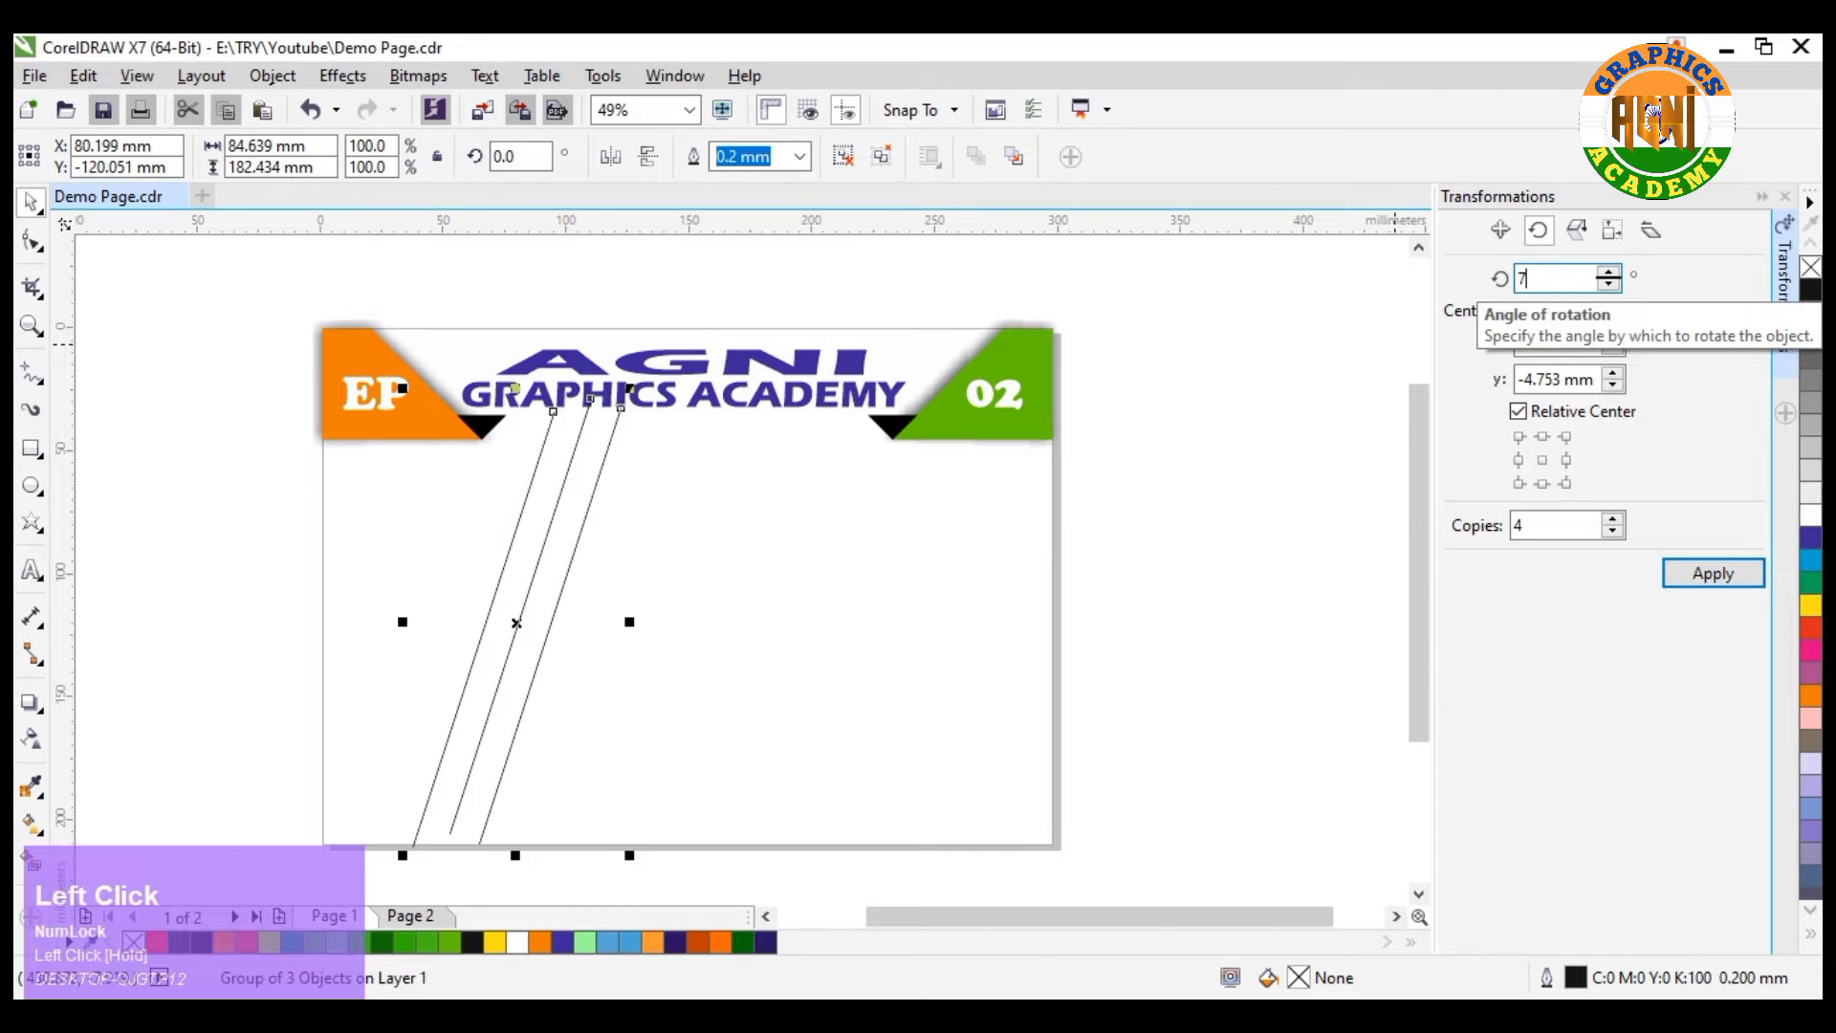
{"action": "type", "text": "2"}
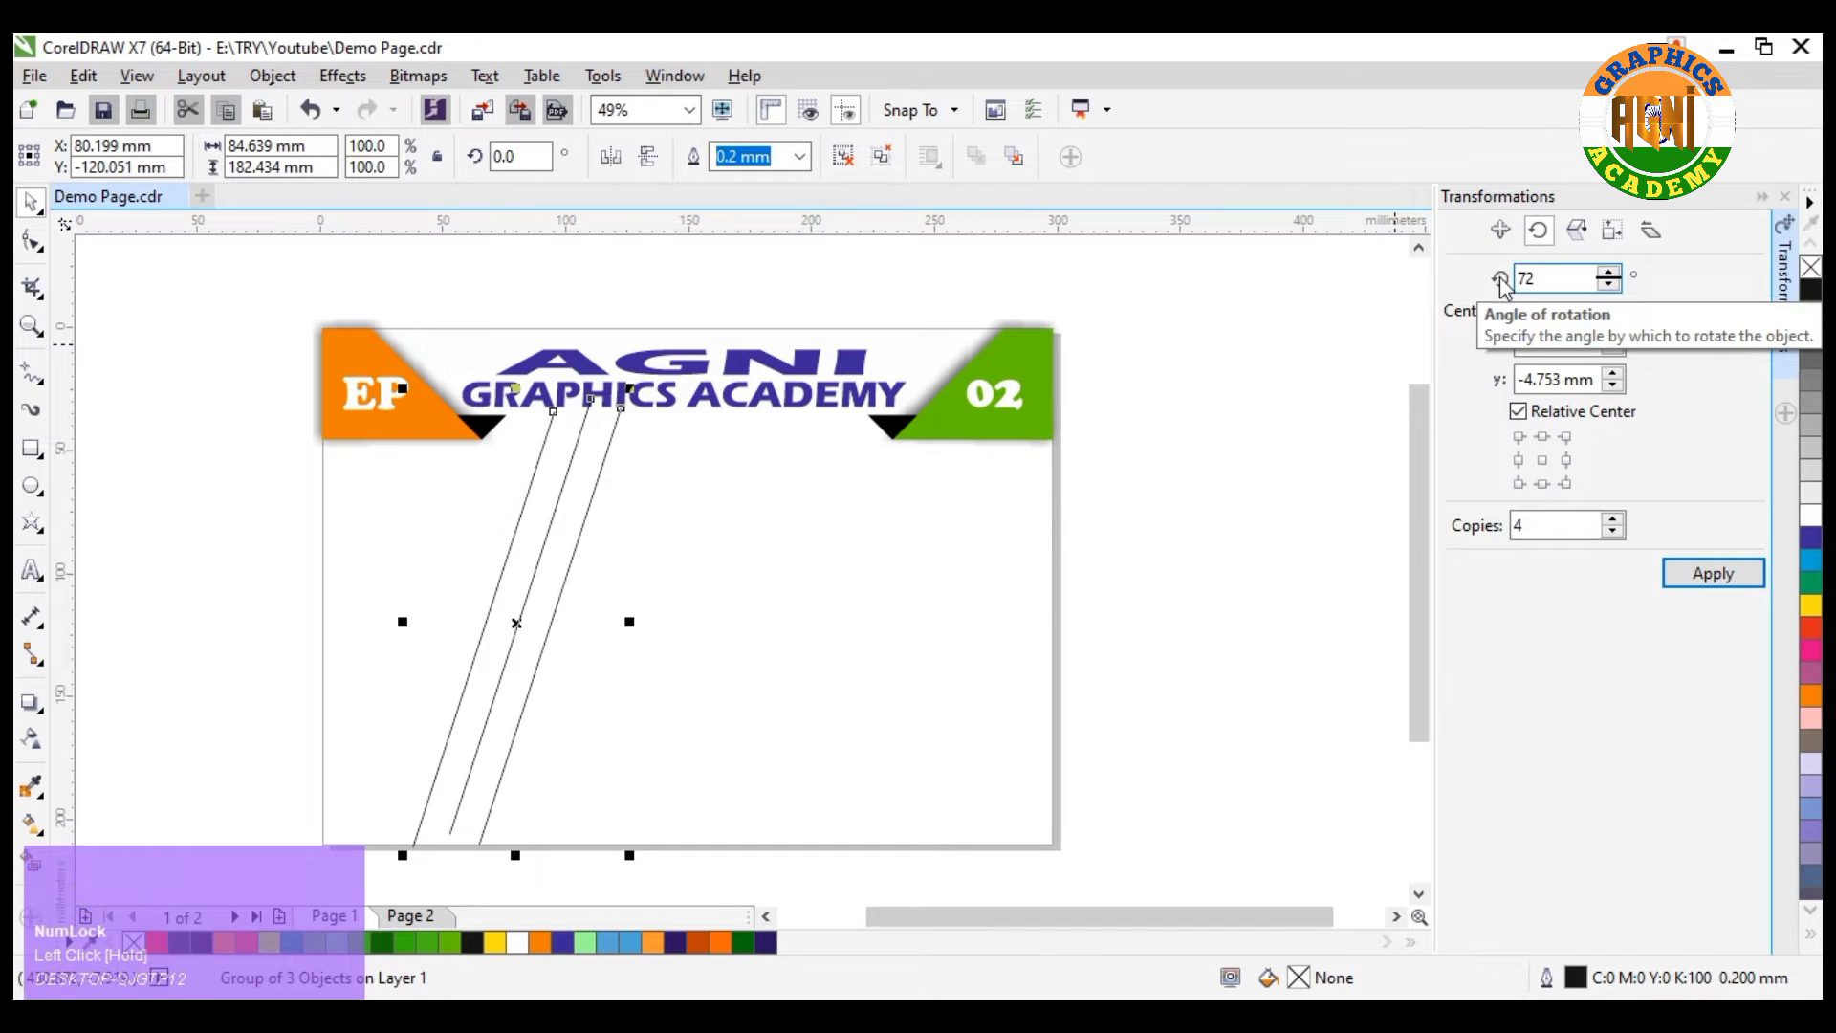
{"action": "left_click", "coordinate": [1595, 656]}
{"action": "left_click", "coordinate": [1707, 574]}
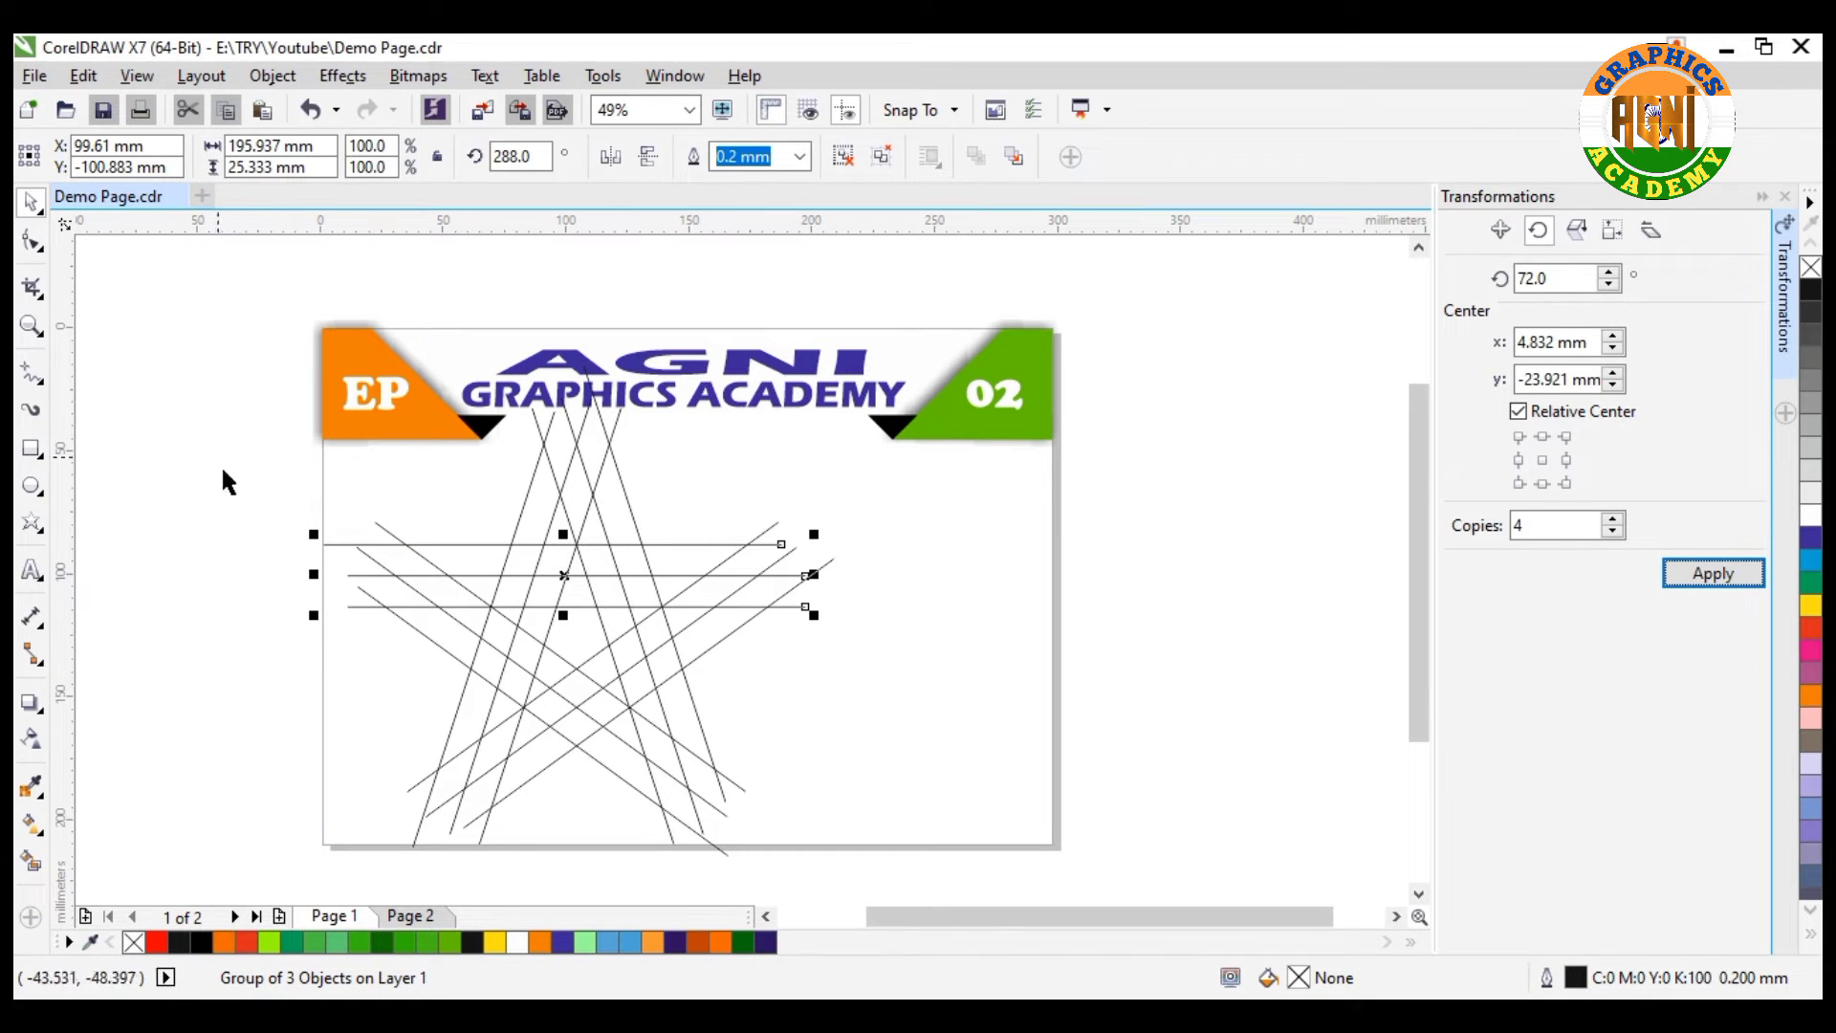
{"action": "left_click", "coordinate": [117, 568]}
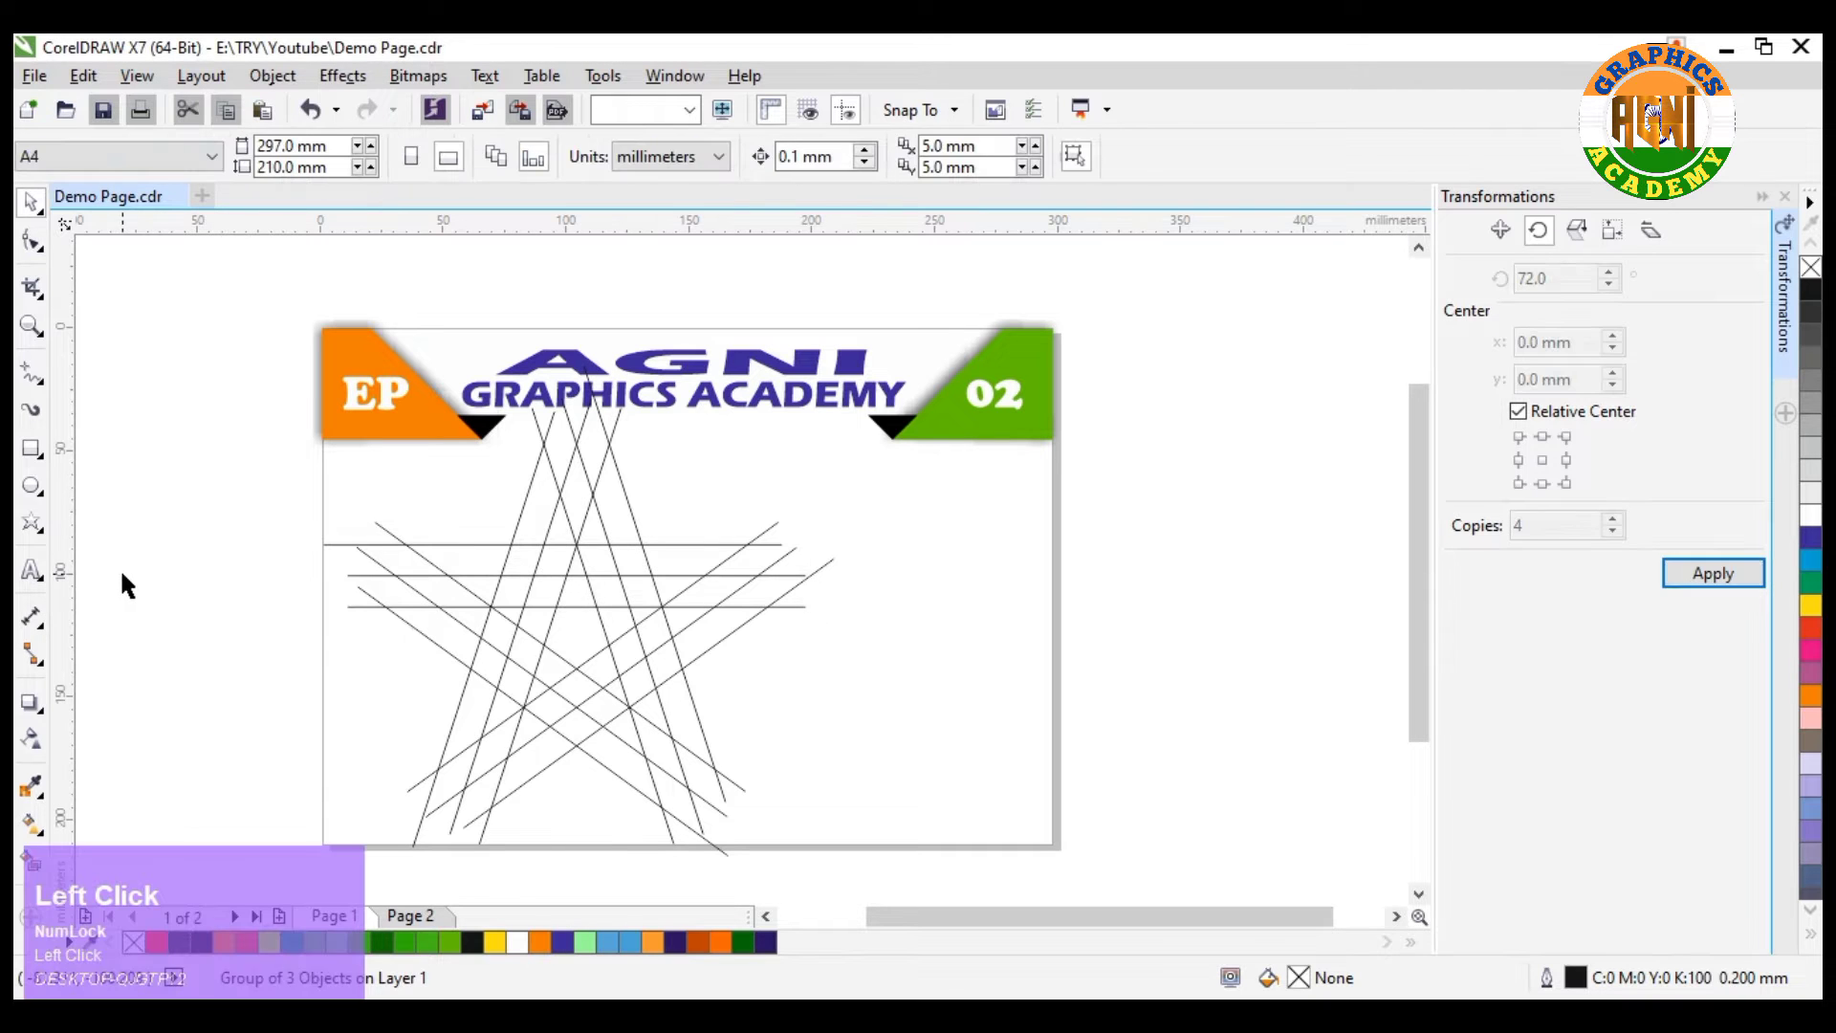
Stretch the horizontal line group symmetrically about its centre to about 308 mm wide.
{"action": "left_click", "coordinate": [679, 572]}
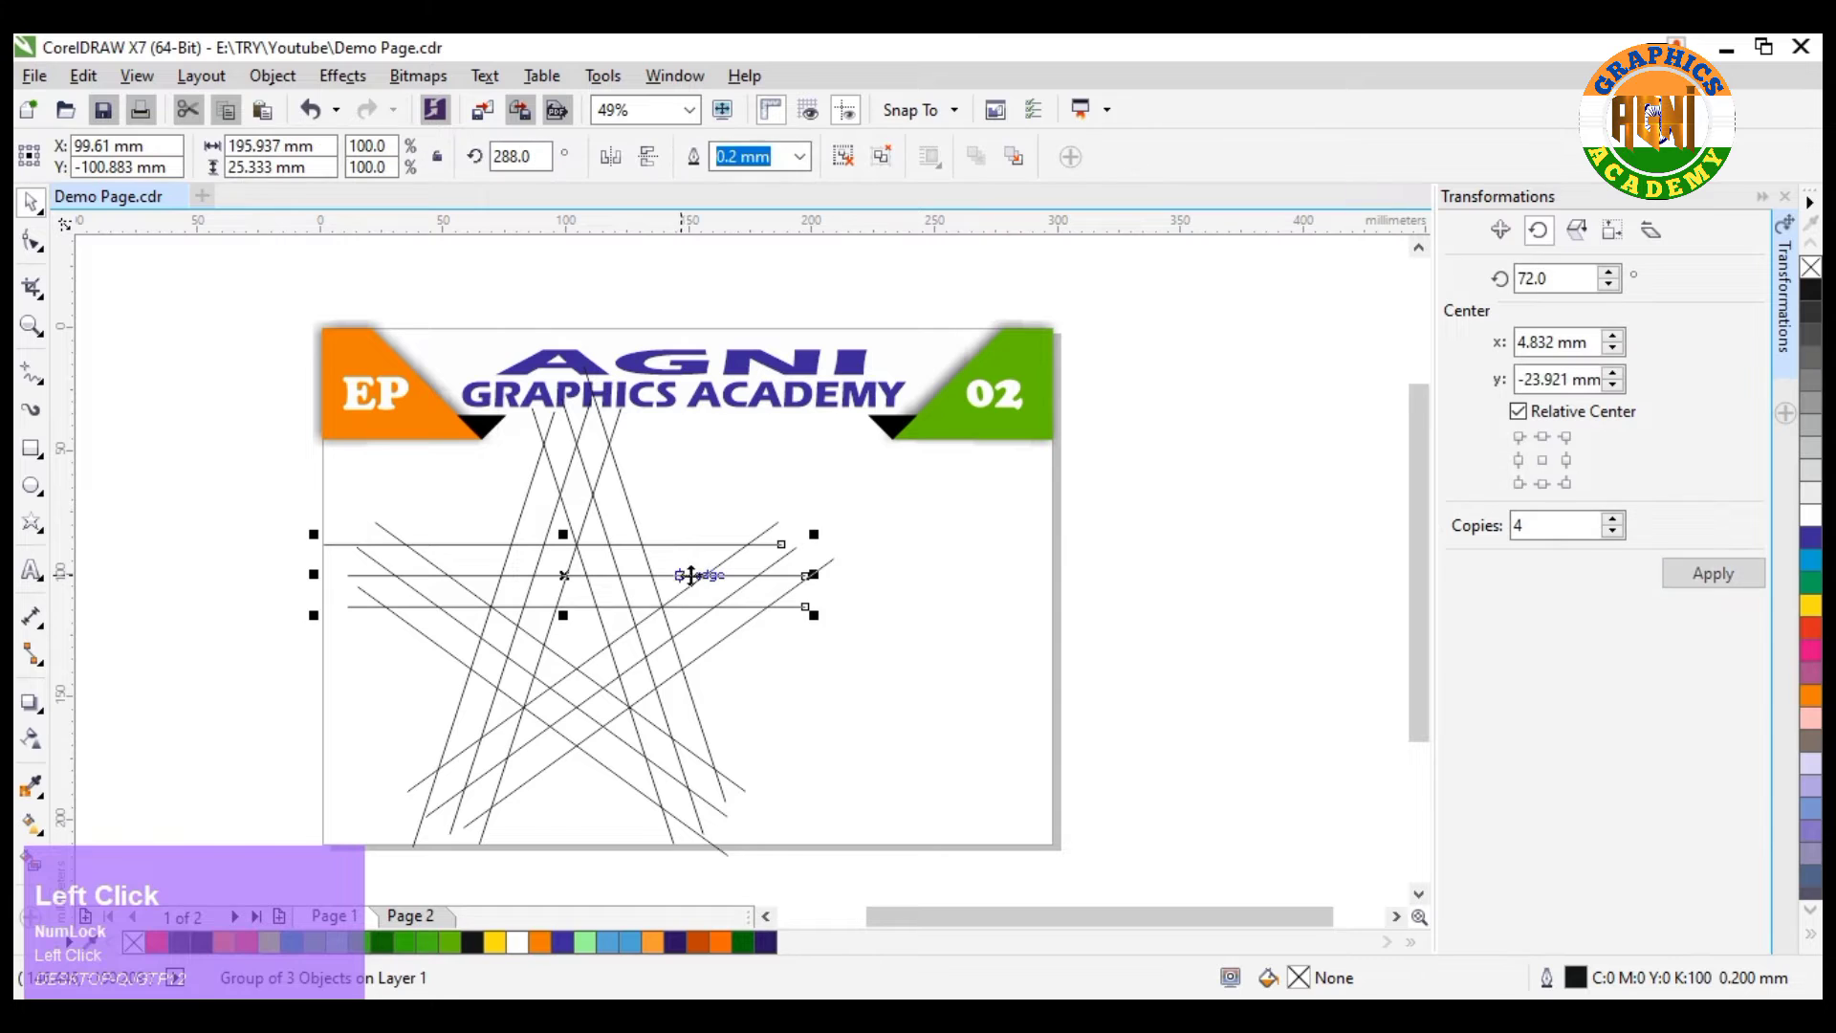
{"action": "left_click", "coordinate": [787, 547], "text": "shift"}
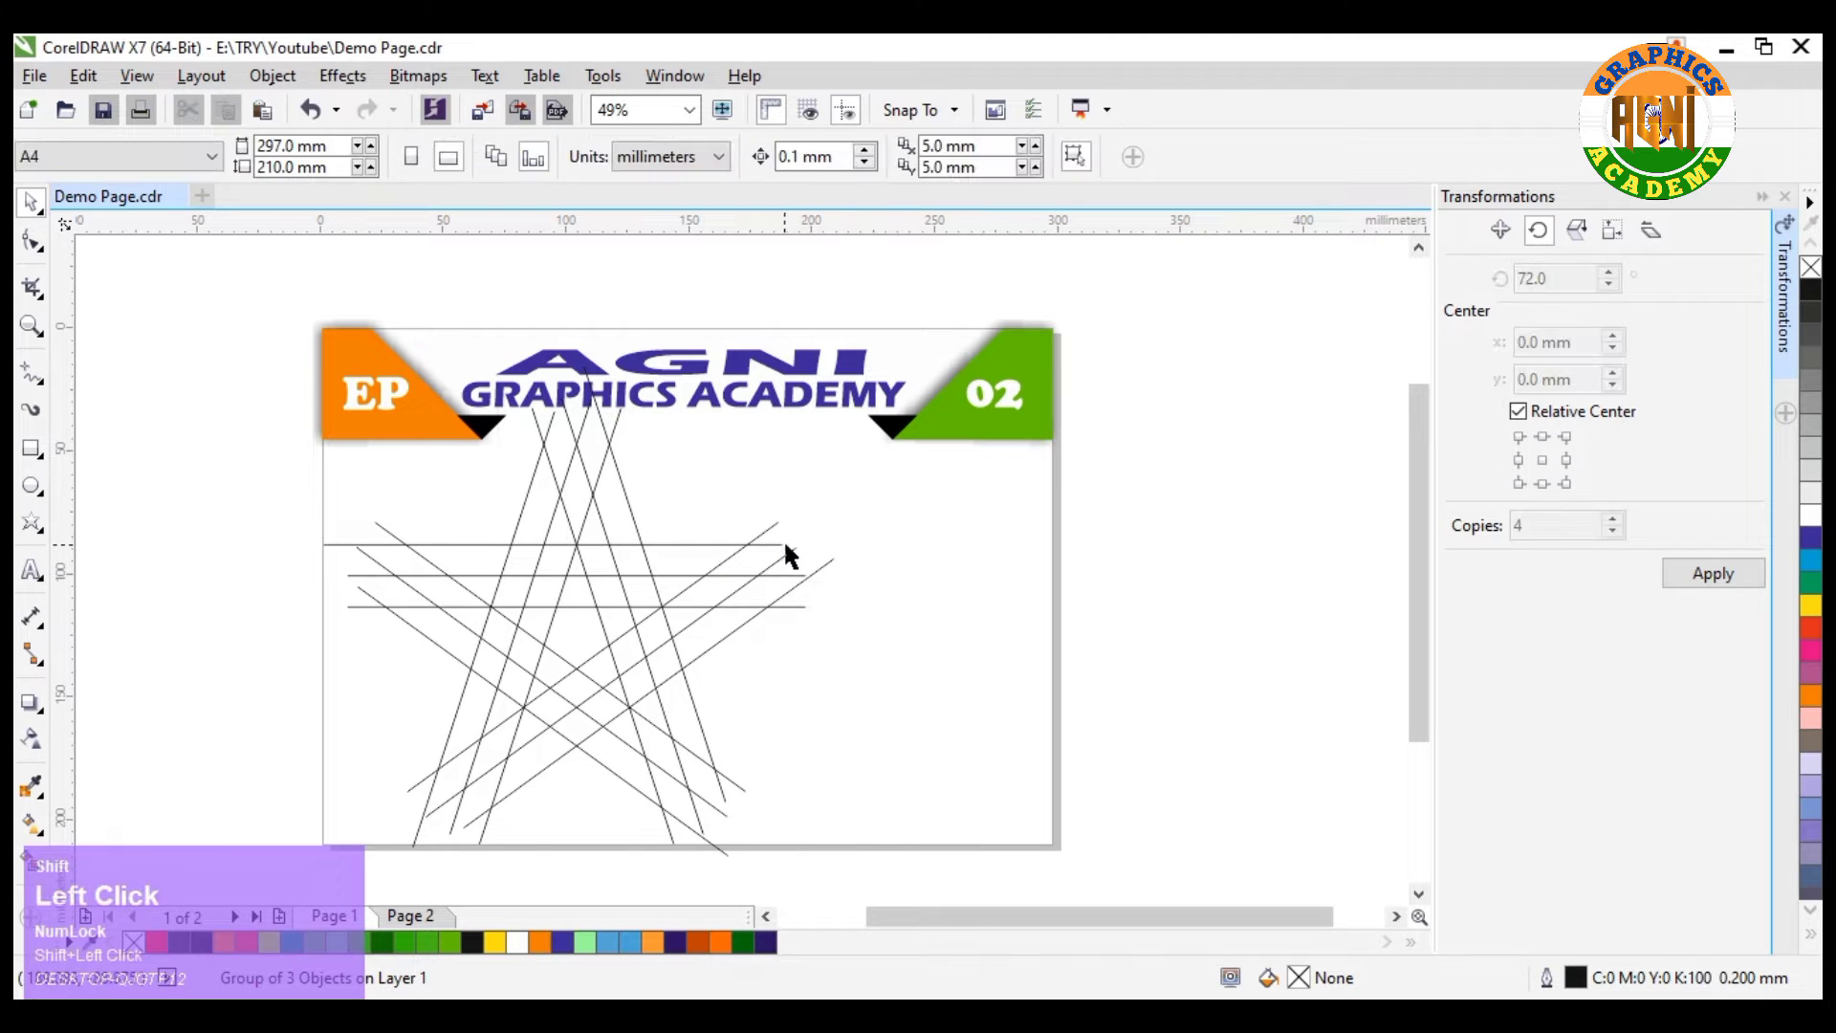
{"action": "left_click", "coordinate": [779, 547]}
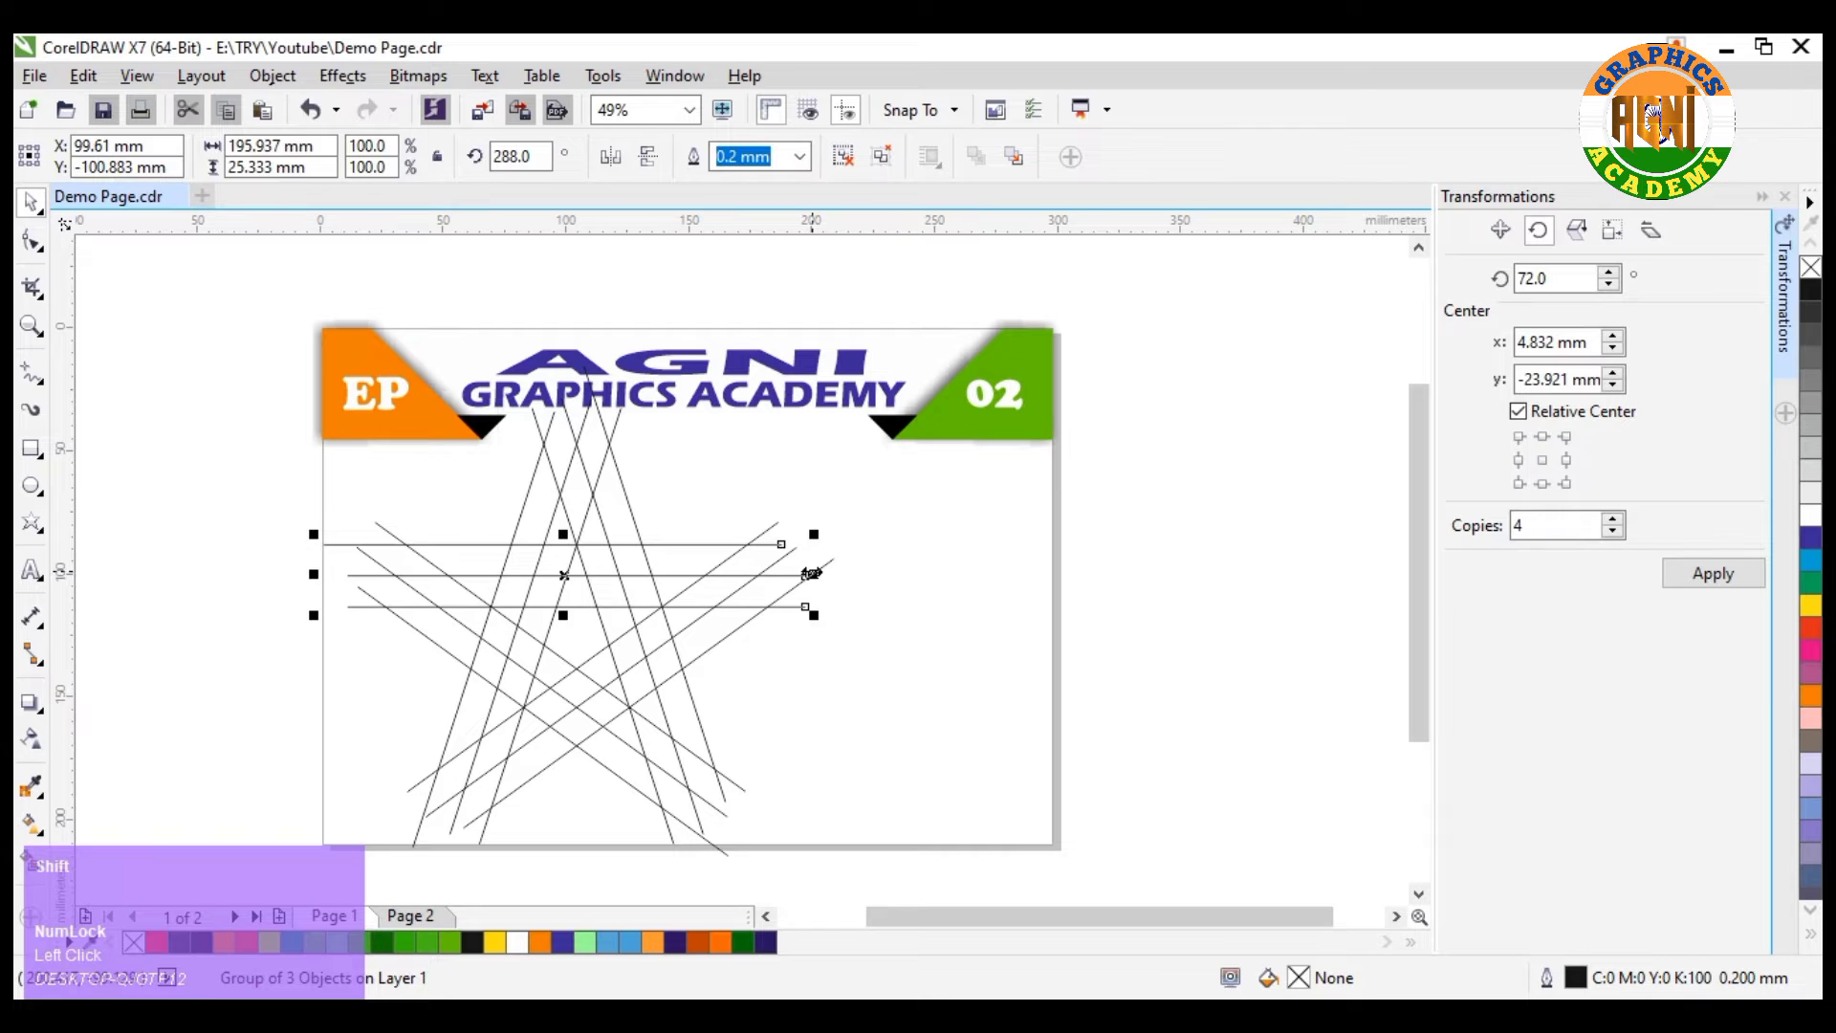
{"action": "left_click_drag", "start_coordinate": [812, 573], "coordinate": [953, 604]}
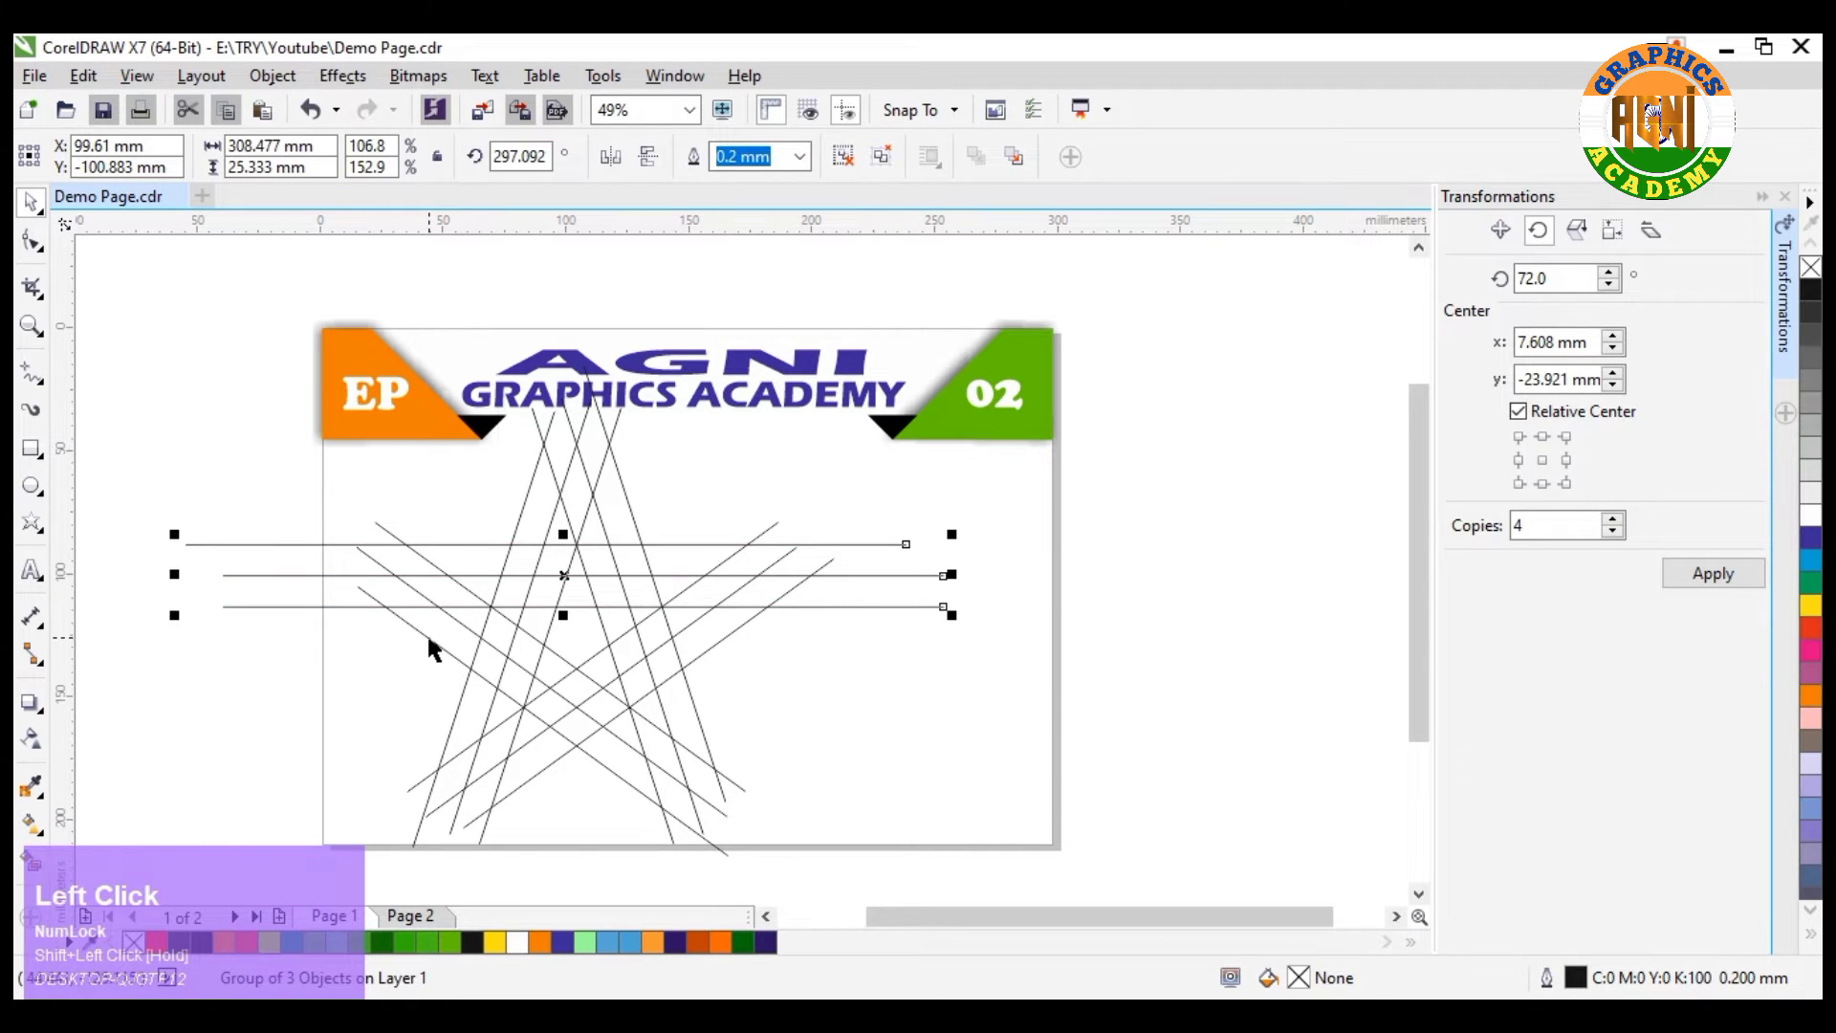
Enlarge the line group rising toward the upper right proportionally to about 209 mm wide.
{"action": "left_click", "coordinate": [694, 616]}
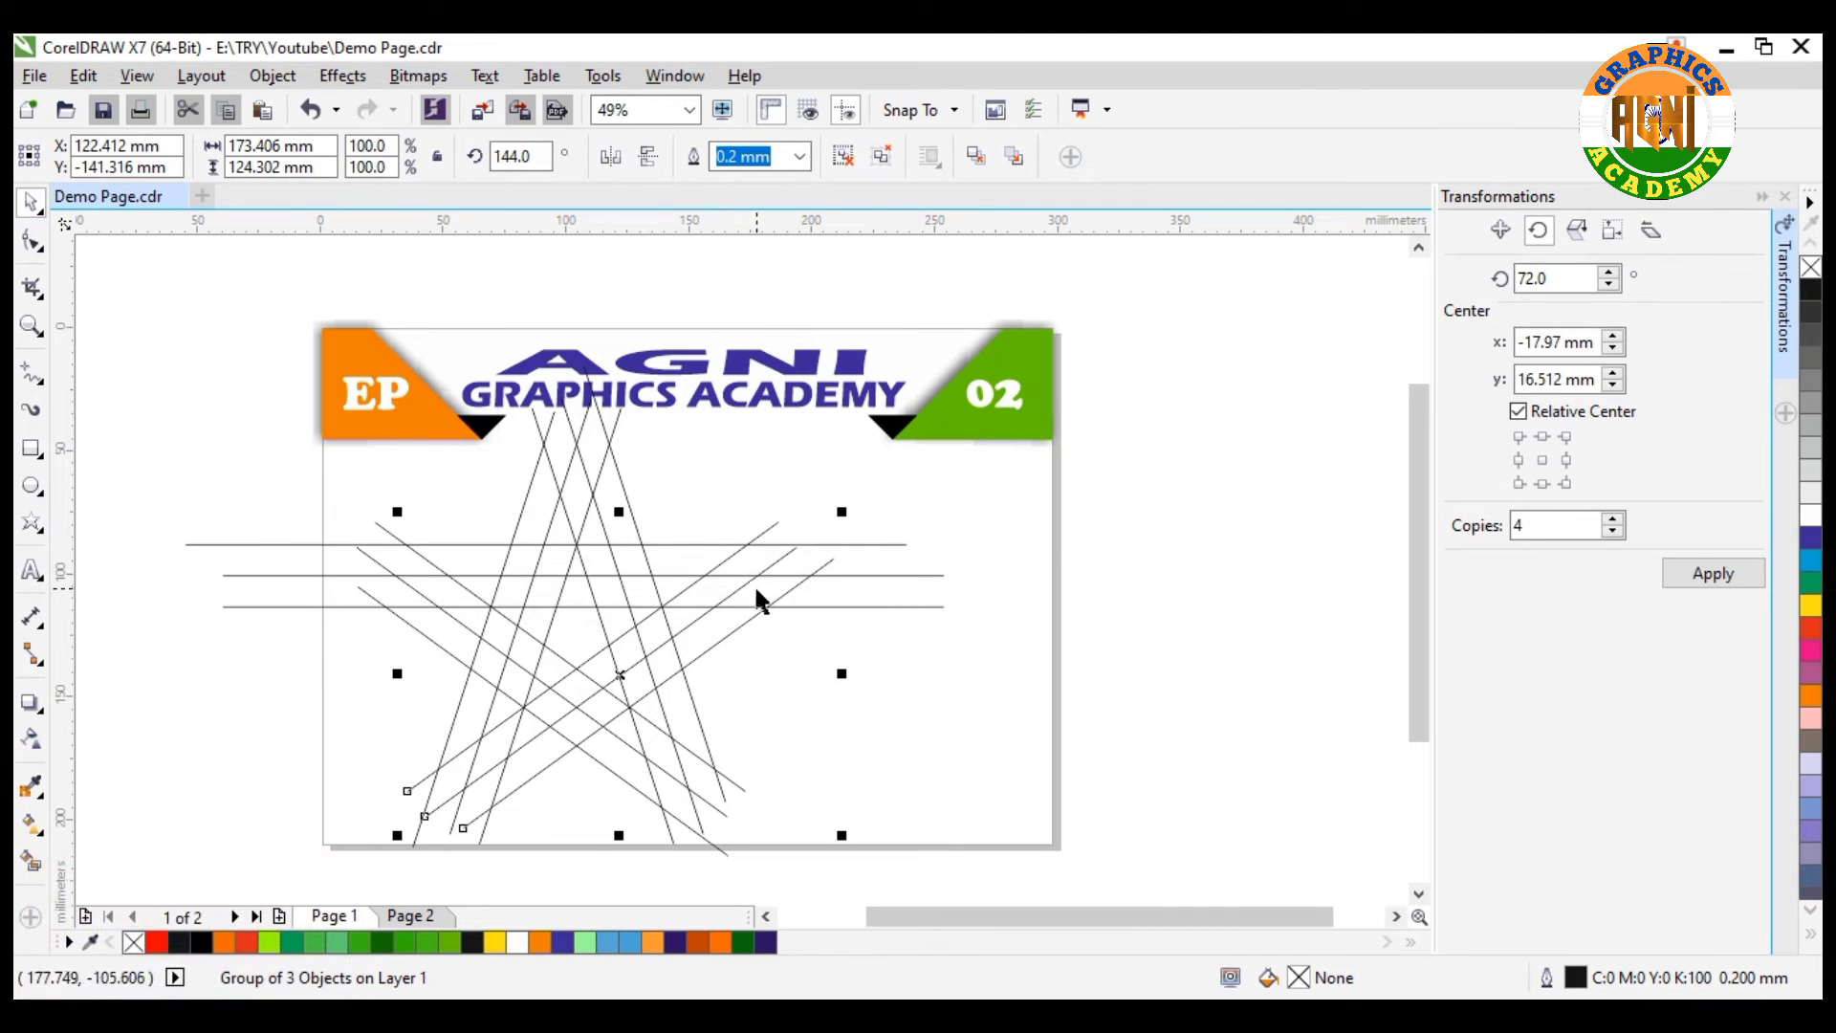
{"action": "left_click_drag", "start_coordinate": [847, 509], "coordinate": [897, 501]}
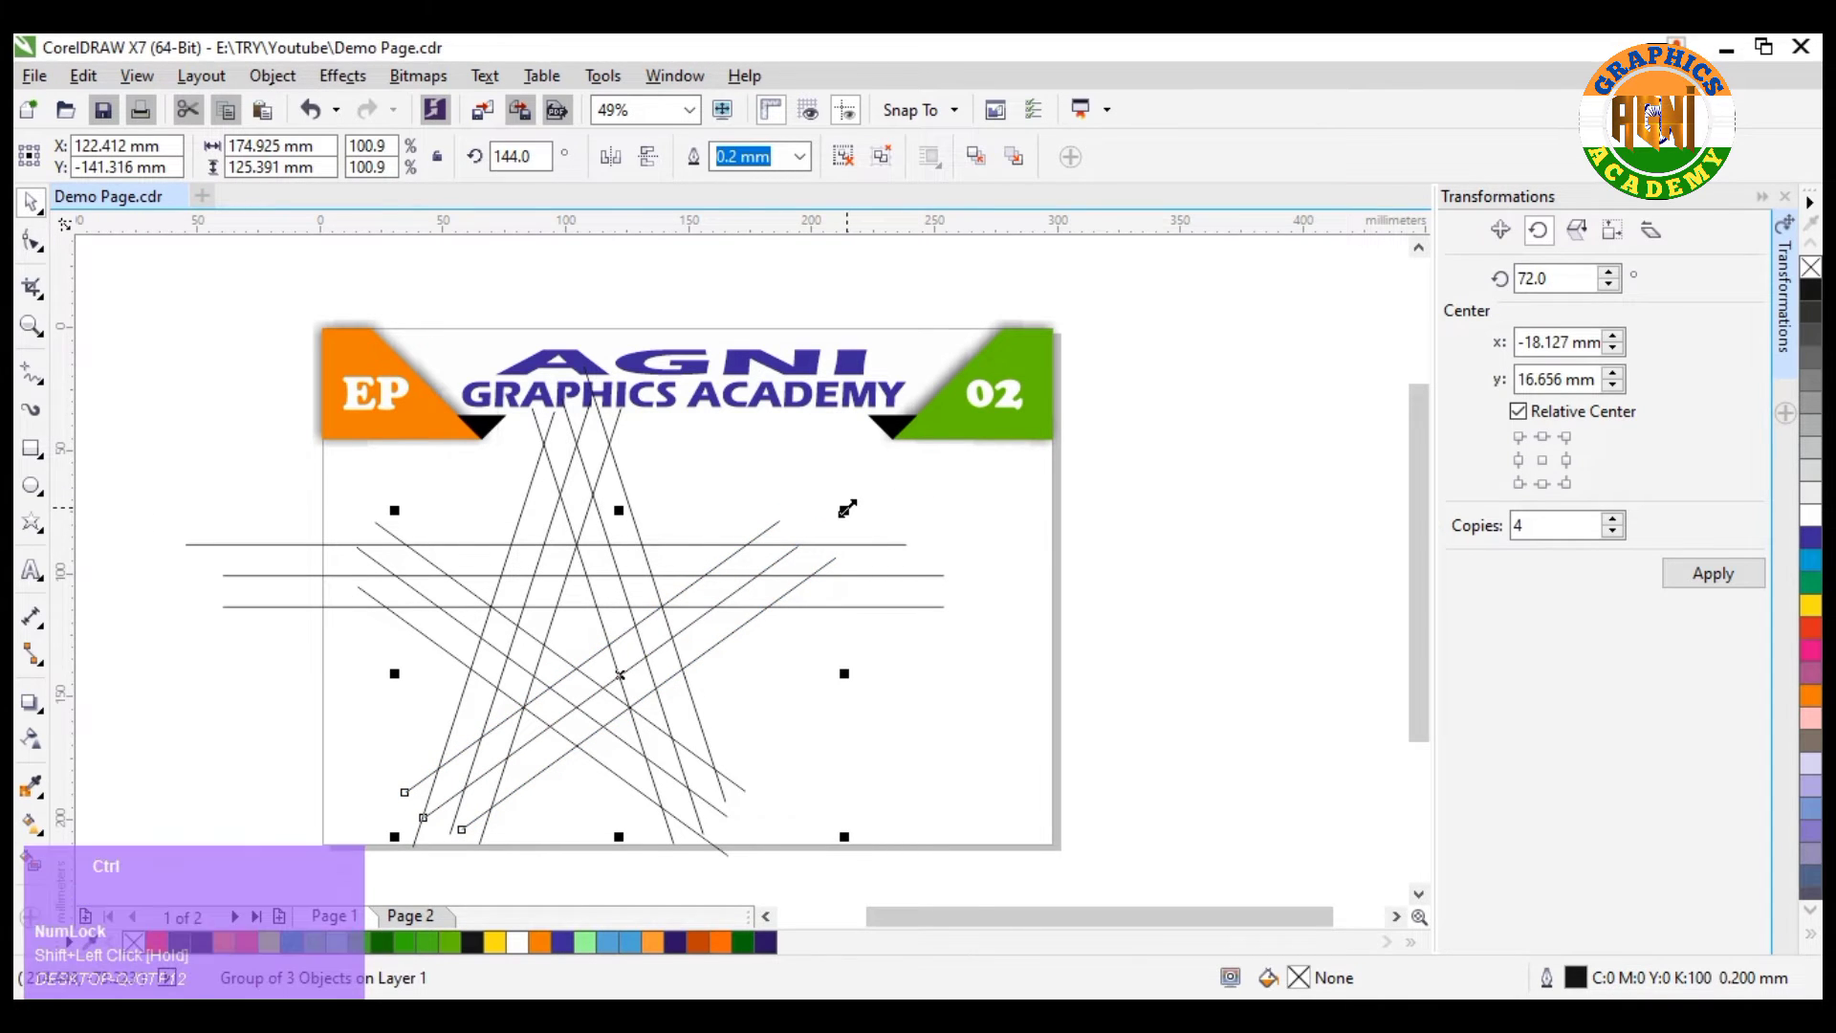
{"action": "left_click_drag", "start_coordinate": [848, 508], "coordinate": [945, 449]}
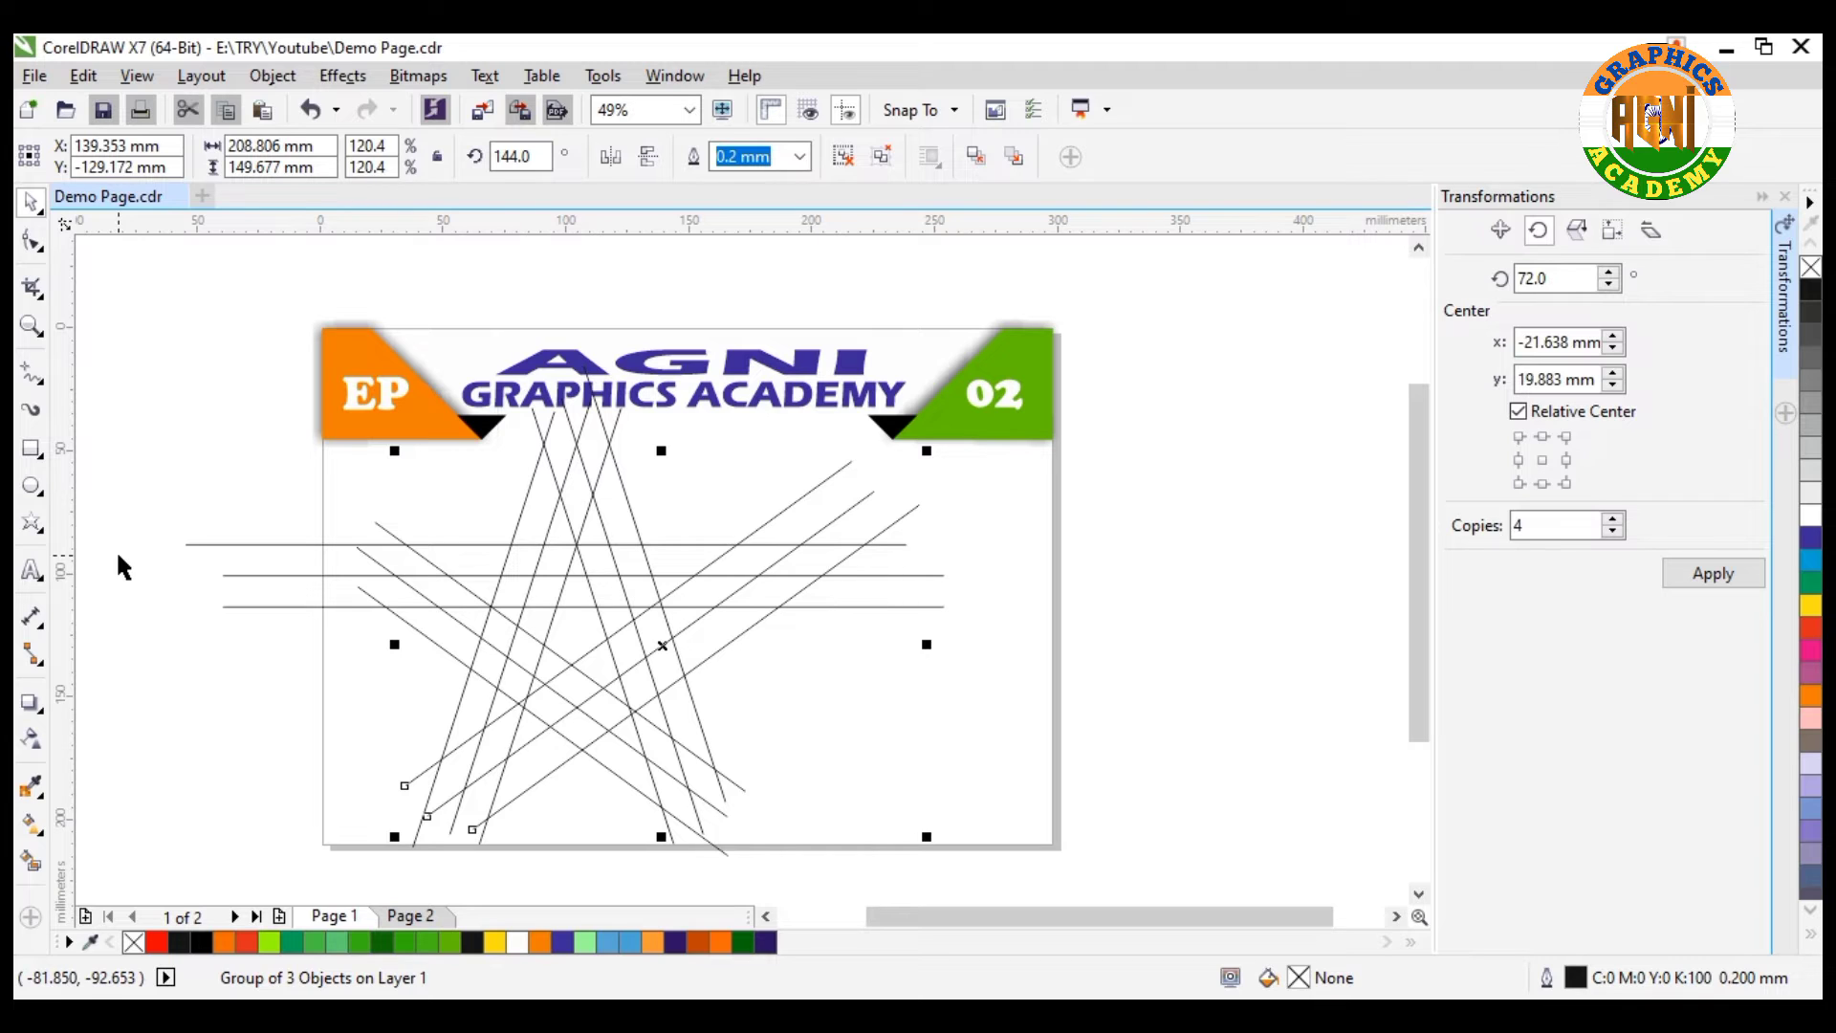
Draw a straight cap line about 15 mm long across the right arm, from the upper to the middle horizontal line.
{"action": "scroll", "coordinate": [116, 549], "scroll_direction": "up", "scroll_amount": 2}
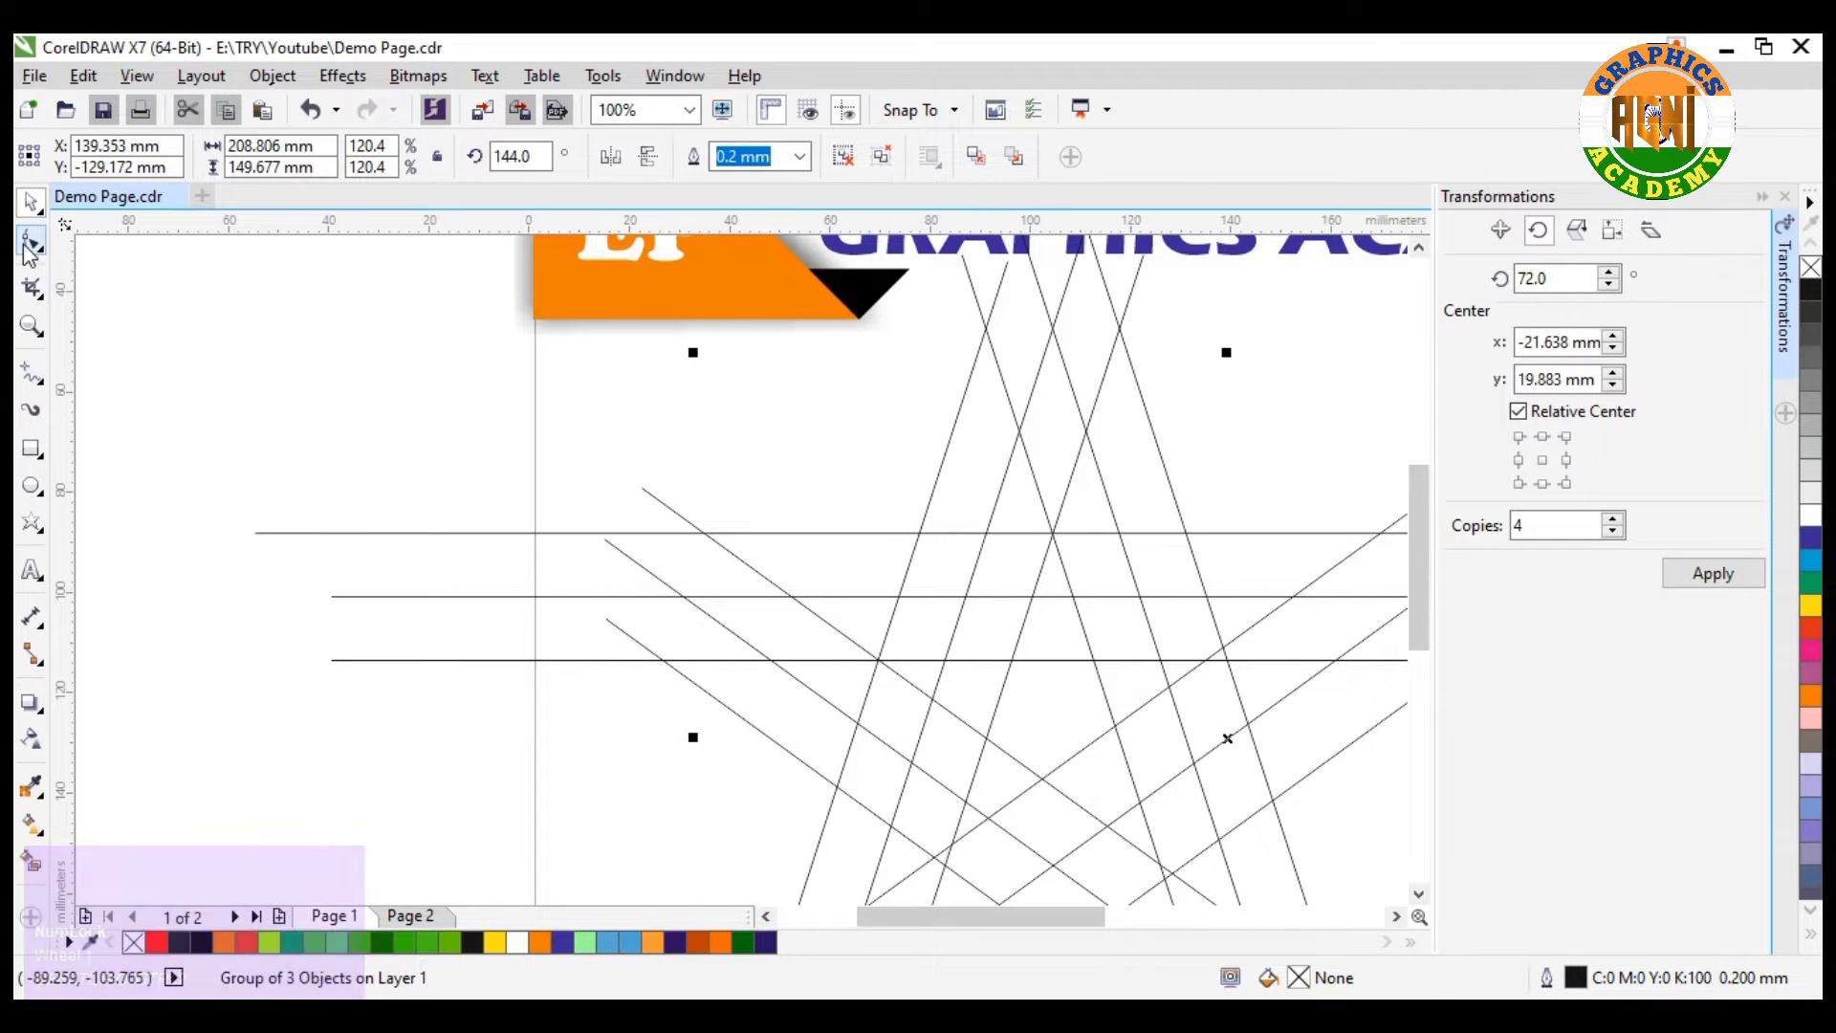
{"action": "left_click", "coordinate": [31, 375]}
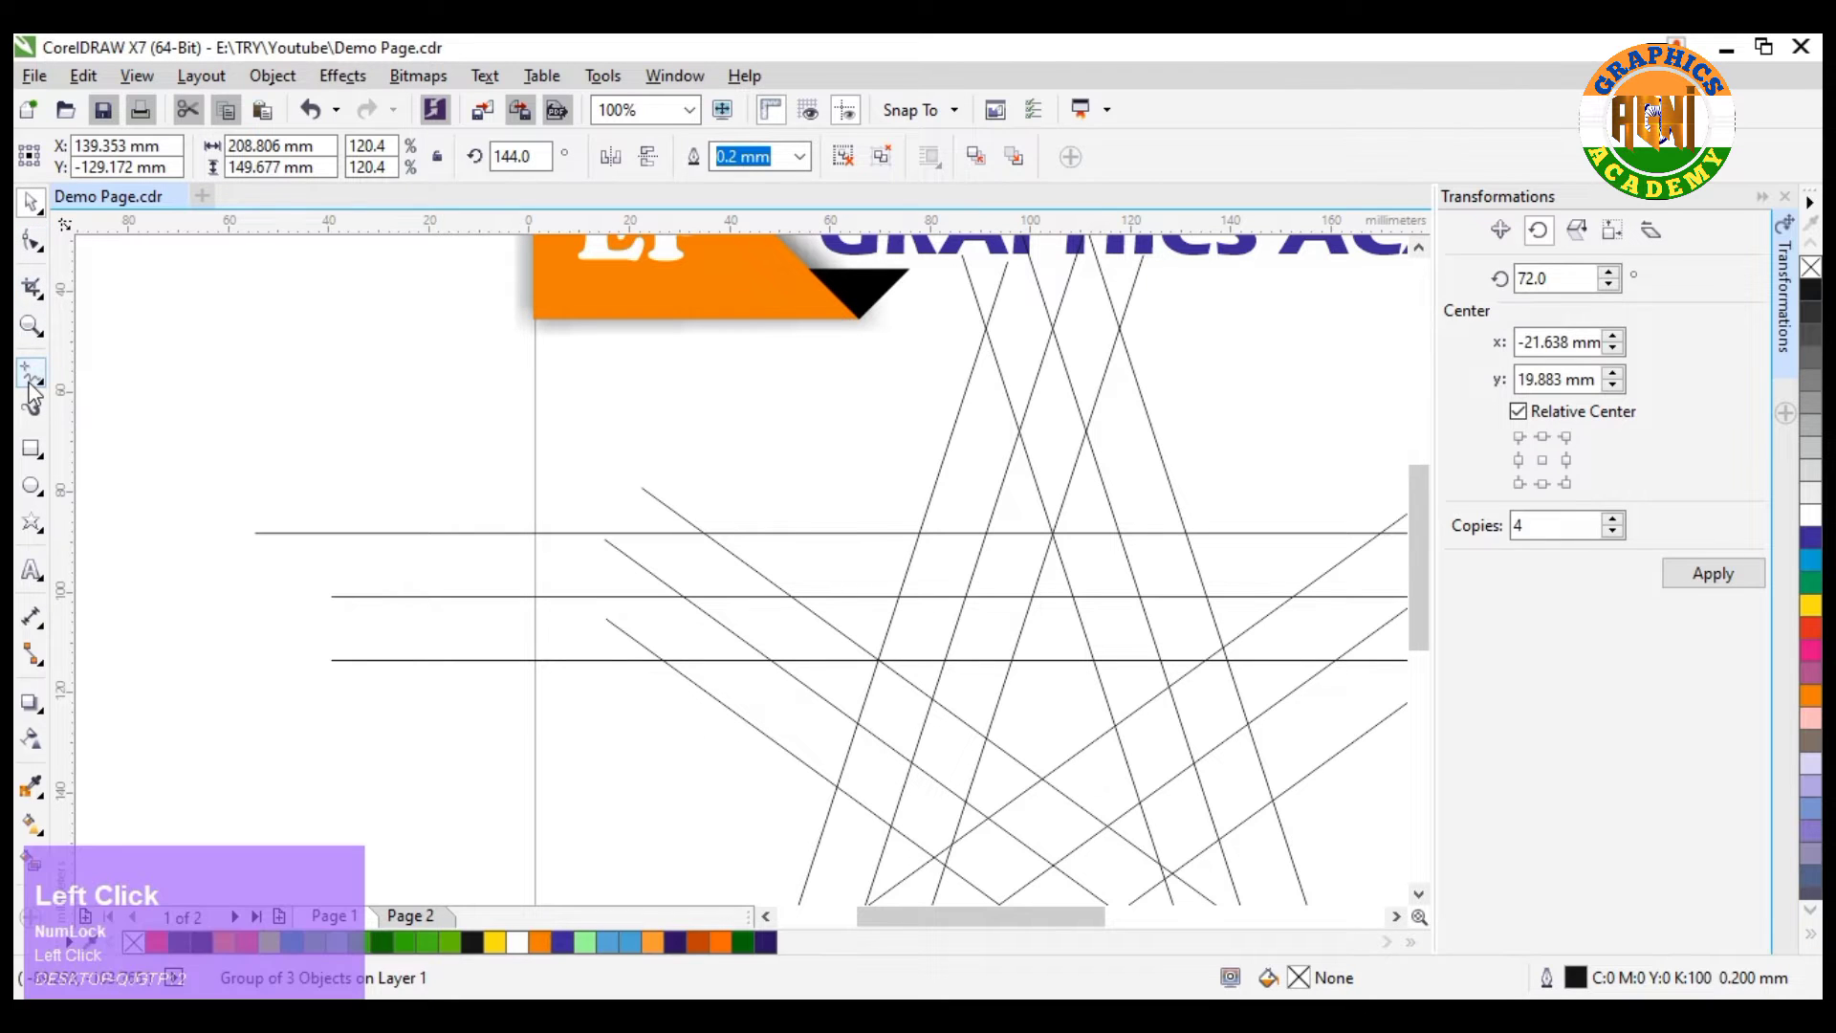
{"action": "scroll", "coordinate": [750, 574], "scroll_direction": "down", "scroll_amount": 4}
{"action": "scroll", "coordinate": [935, 609], "scroll_direction": "up", "scroll_amount": 1}
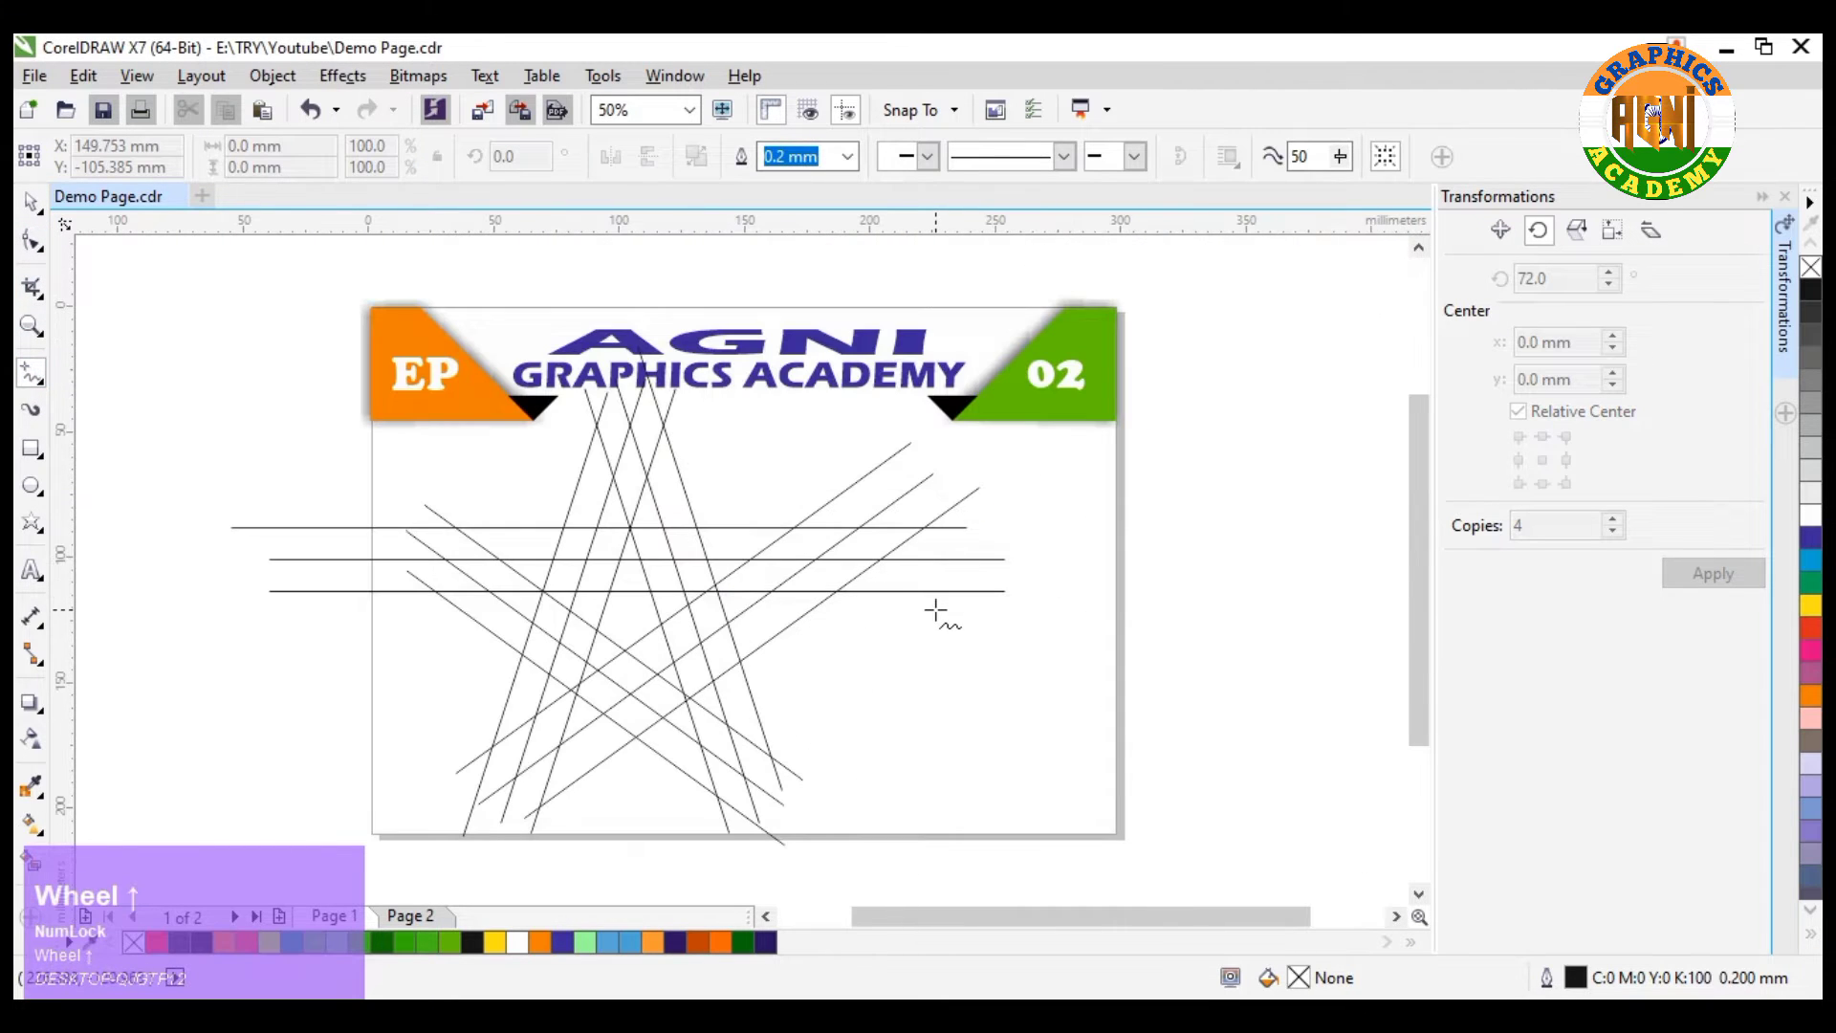
{"action": "left_click", "coordinate": [858, 527]}
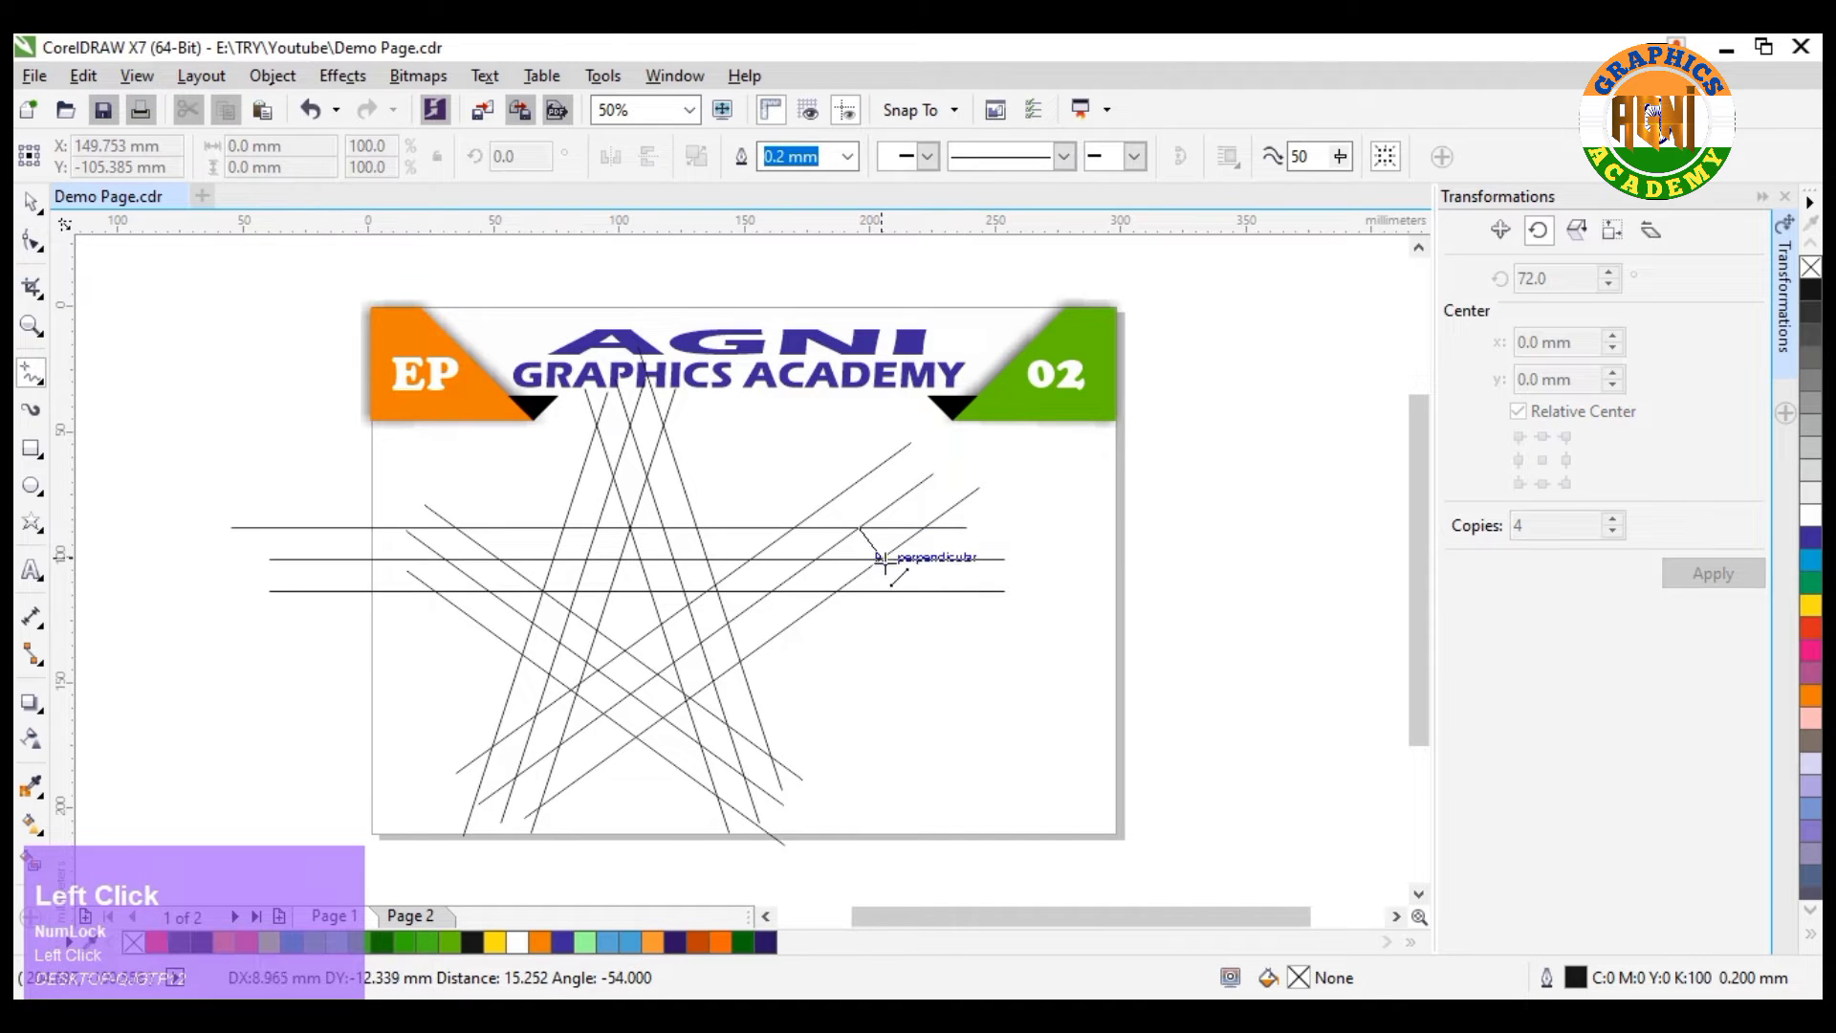
{"action": "left_click", "coordinate": [881, 560]}
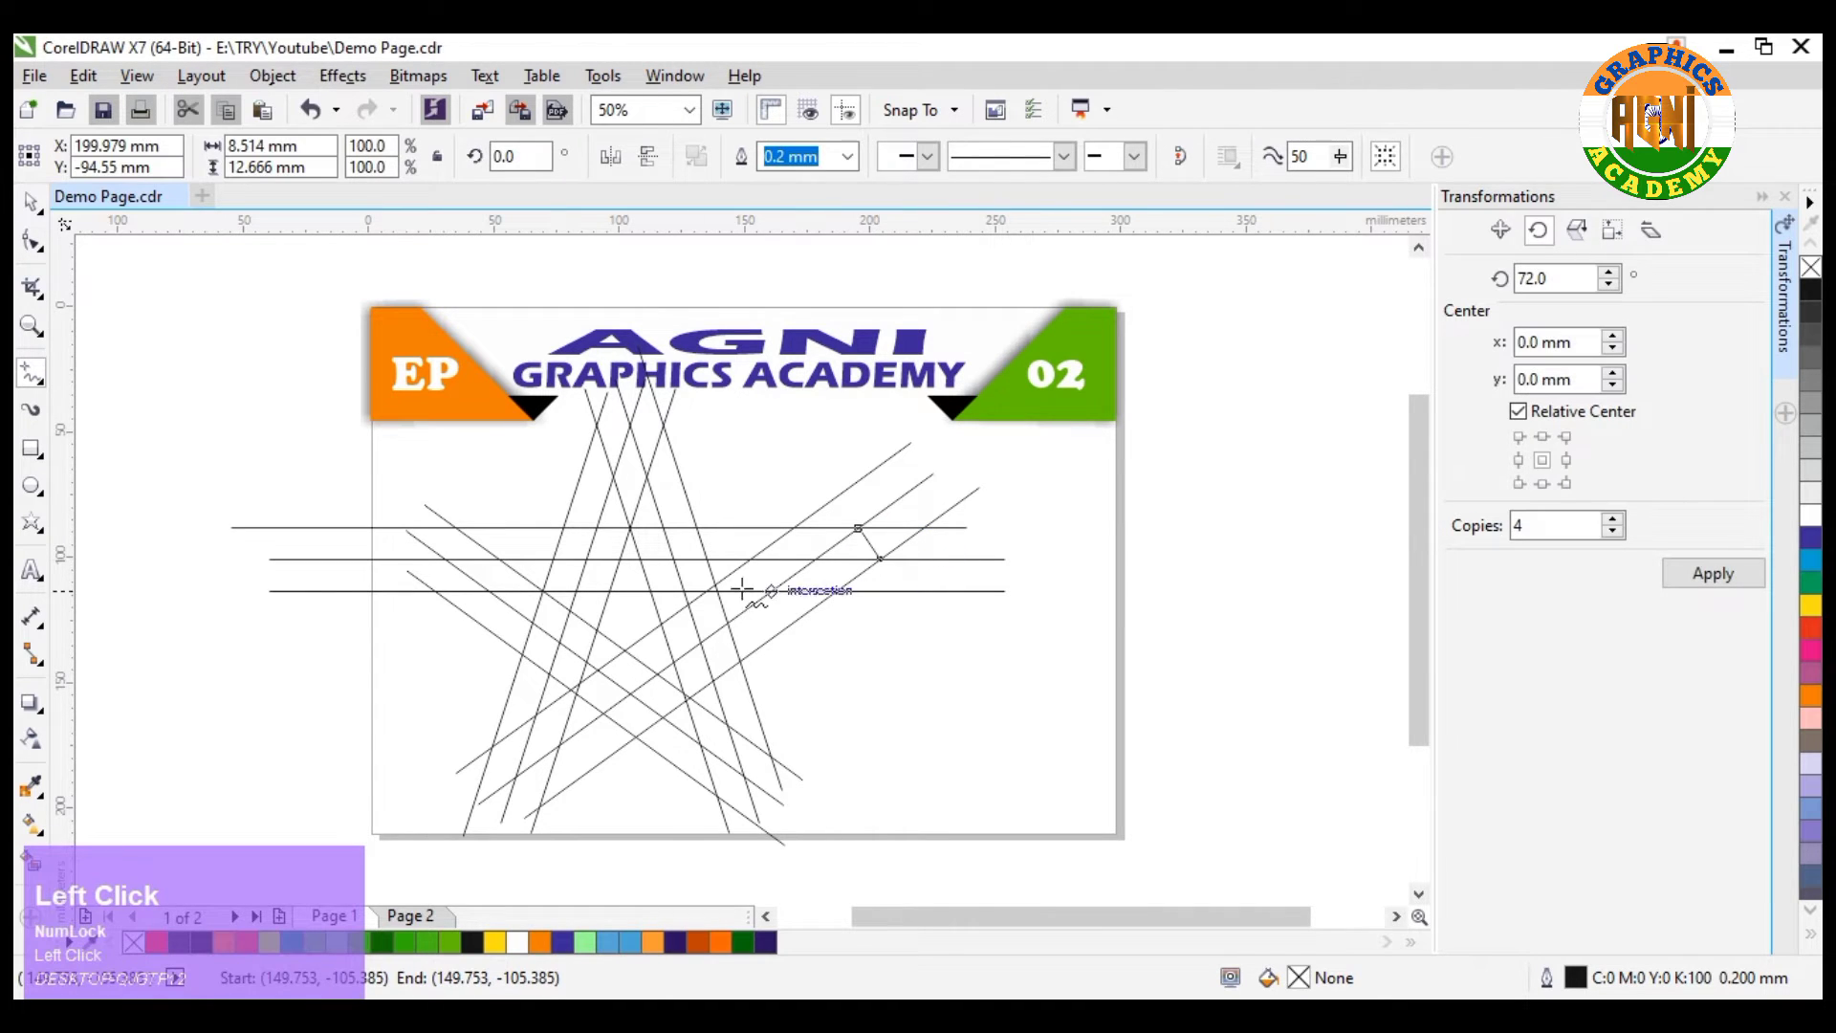
Remove the slanted segments crossing the horizontal band and the lower horizontal segment inside the right arm with Virtual Segment Delete.
{"action": "left_click", "coordinate": [37, 246]}
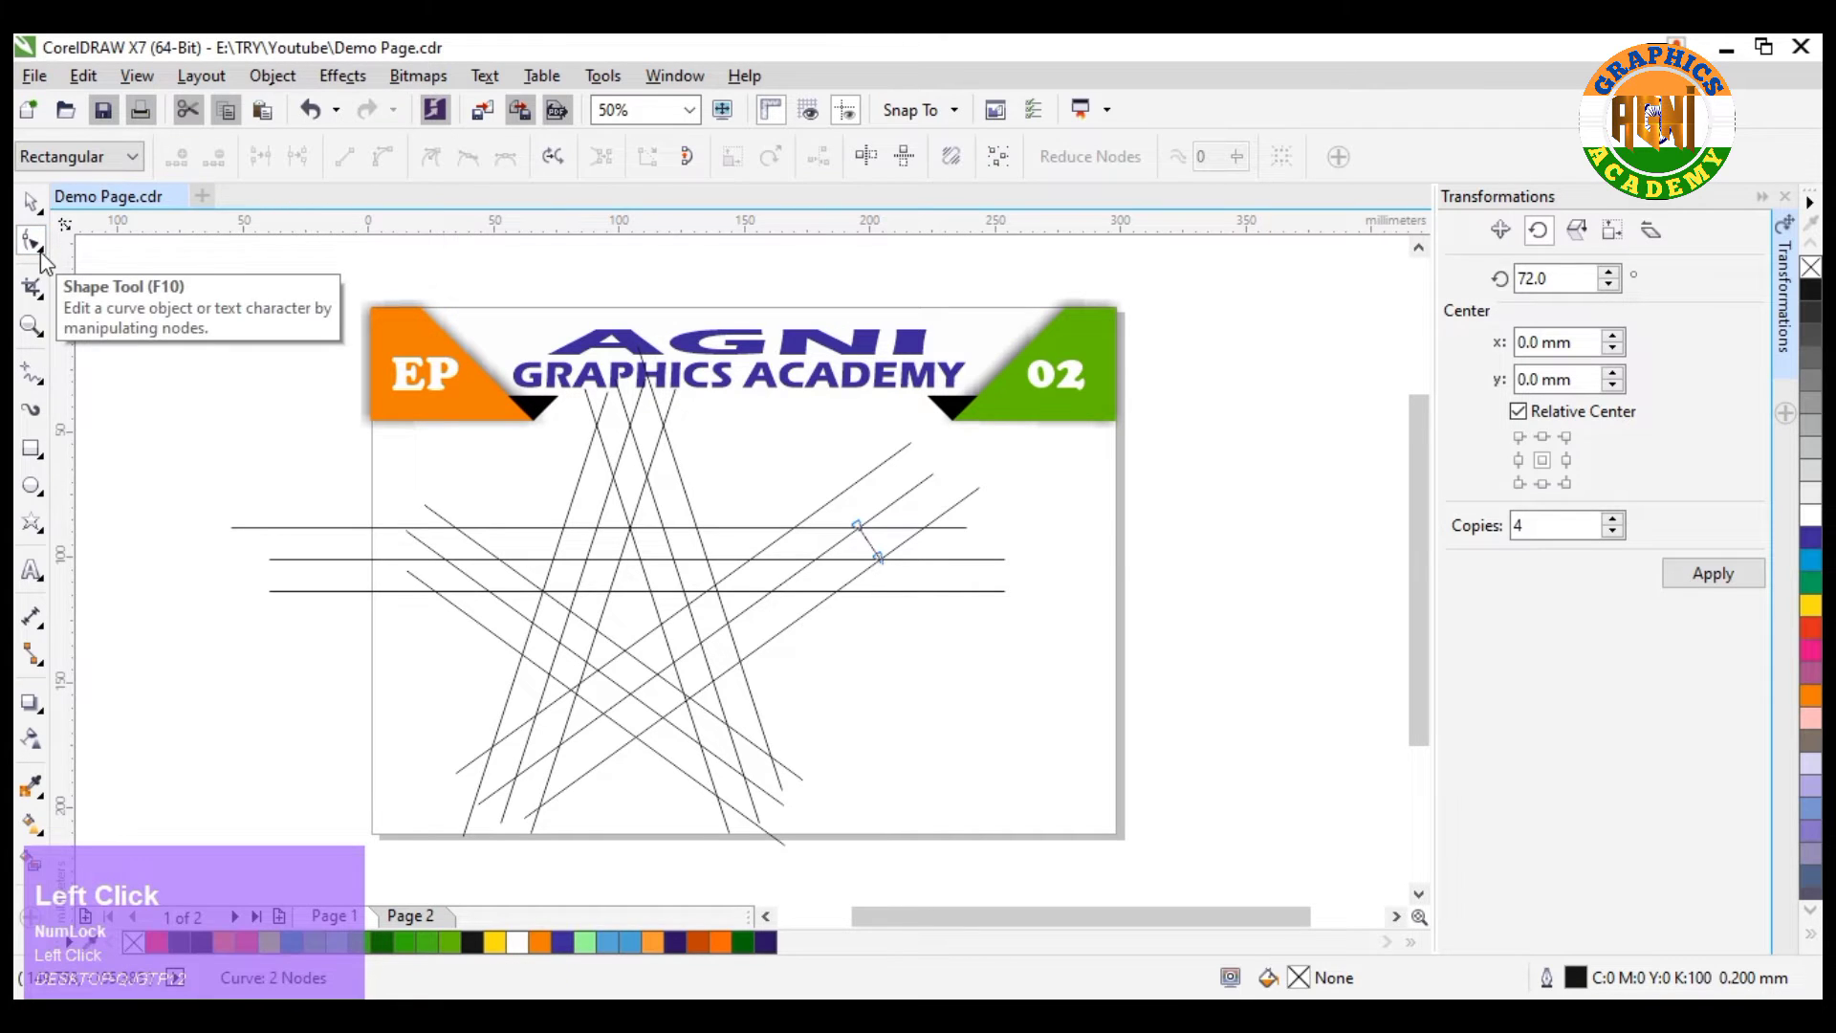
{"action": "left_click", "coordinate": [42, 254]}
{"action": "left_click", "coordinate": [42, 297]}
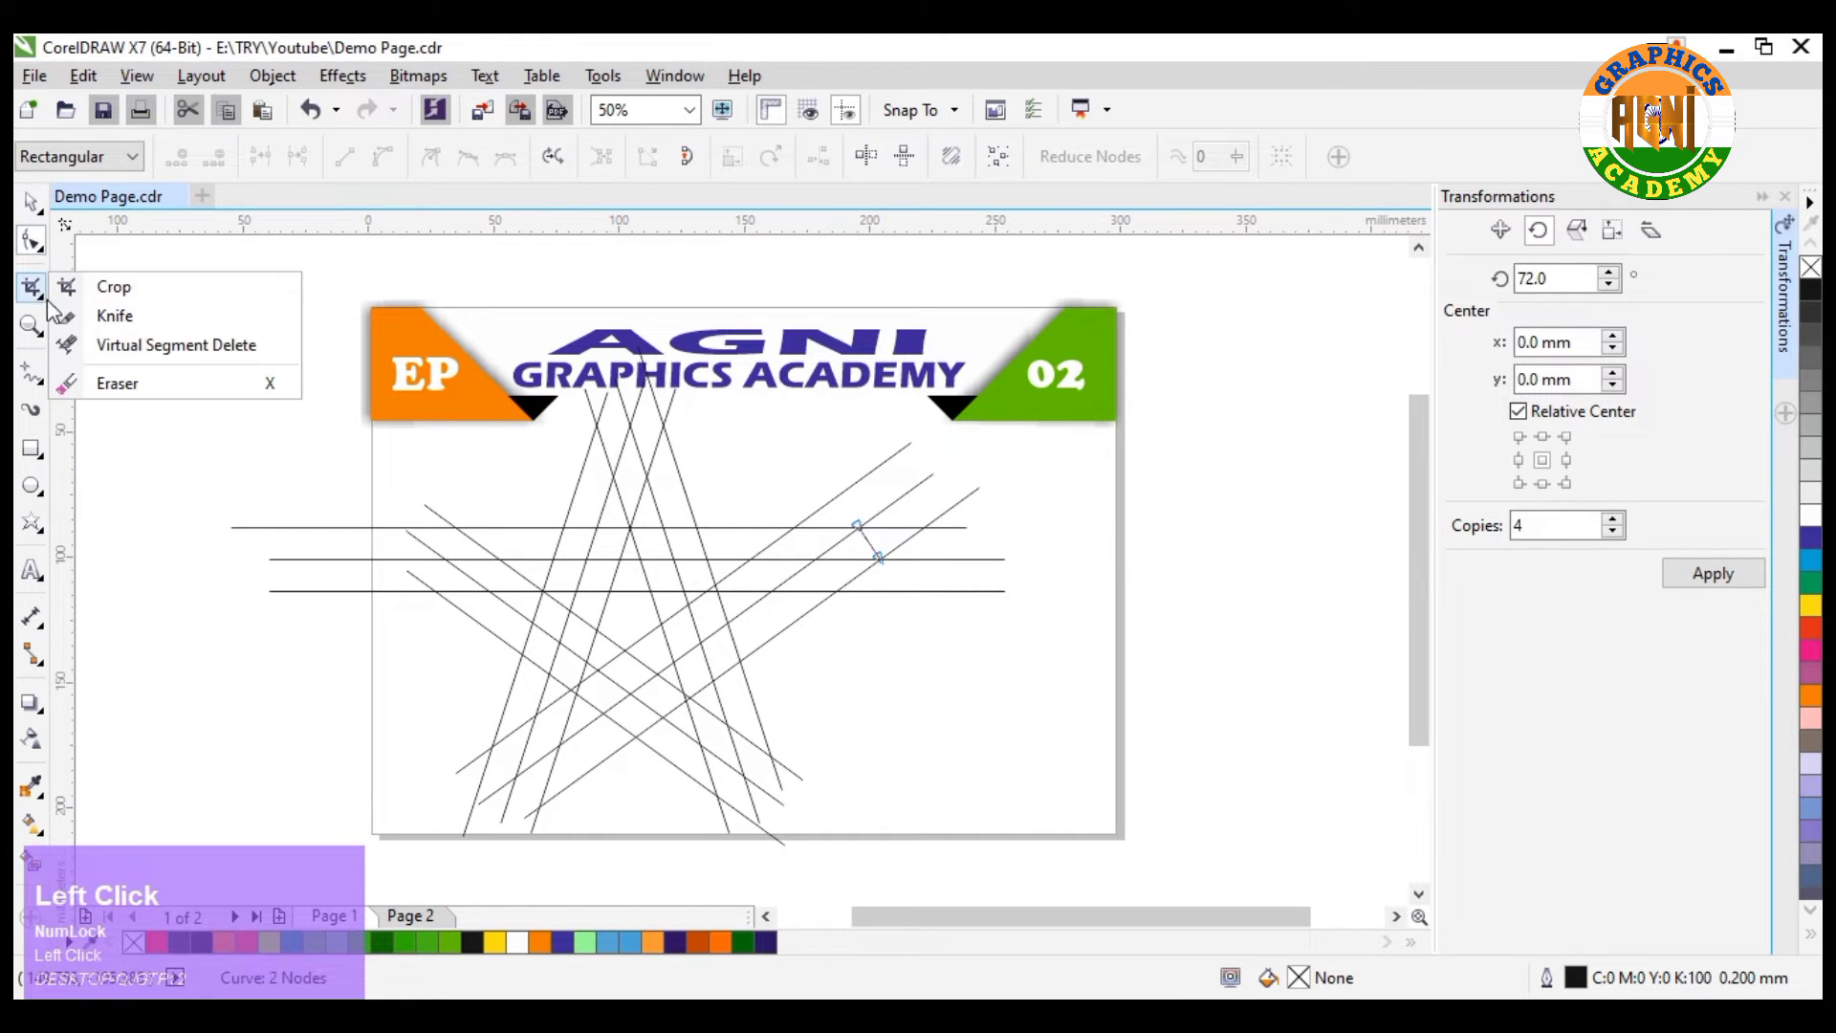
{"action": "left_click", "coordinate": [240, 383]}
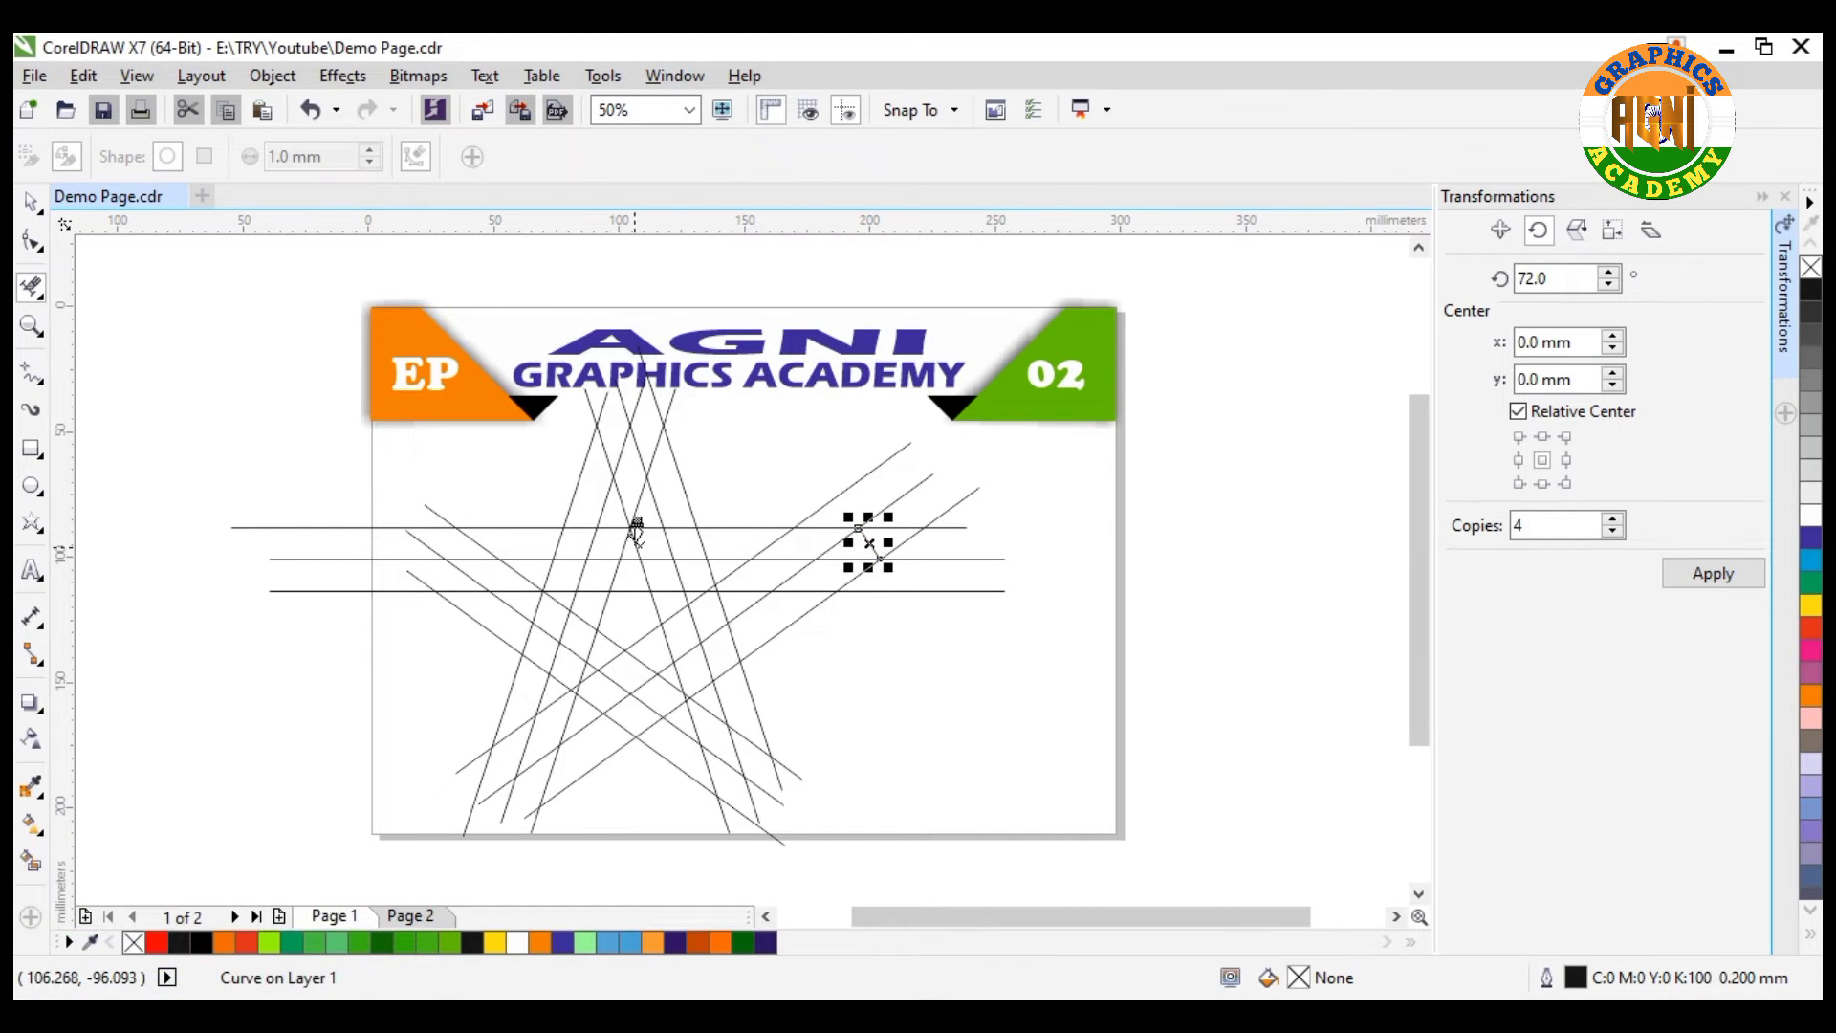
{"action": "mouse_move", "coordinate": [641, 543]}
{"action": "left_mouse_down"}
{"action": "mouse_move", "coordinate": [730, 558]}
{"action": "mouse_move", "coordinate": [852, 545]}
{"action": "mouse_move", "coordinate": [811, 580]}
{"action": "mouse_move", "coordinate": [659, 559]}
{"action": "left_mouse_up"}
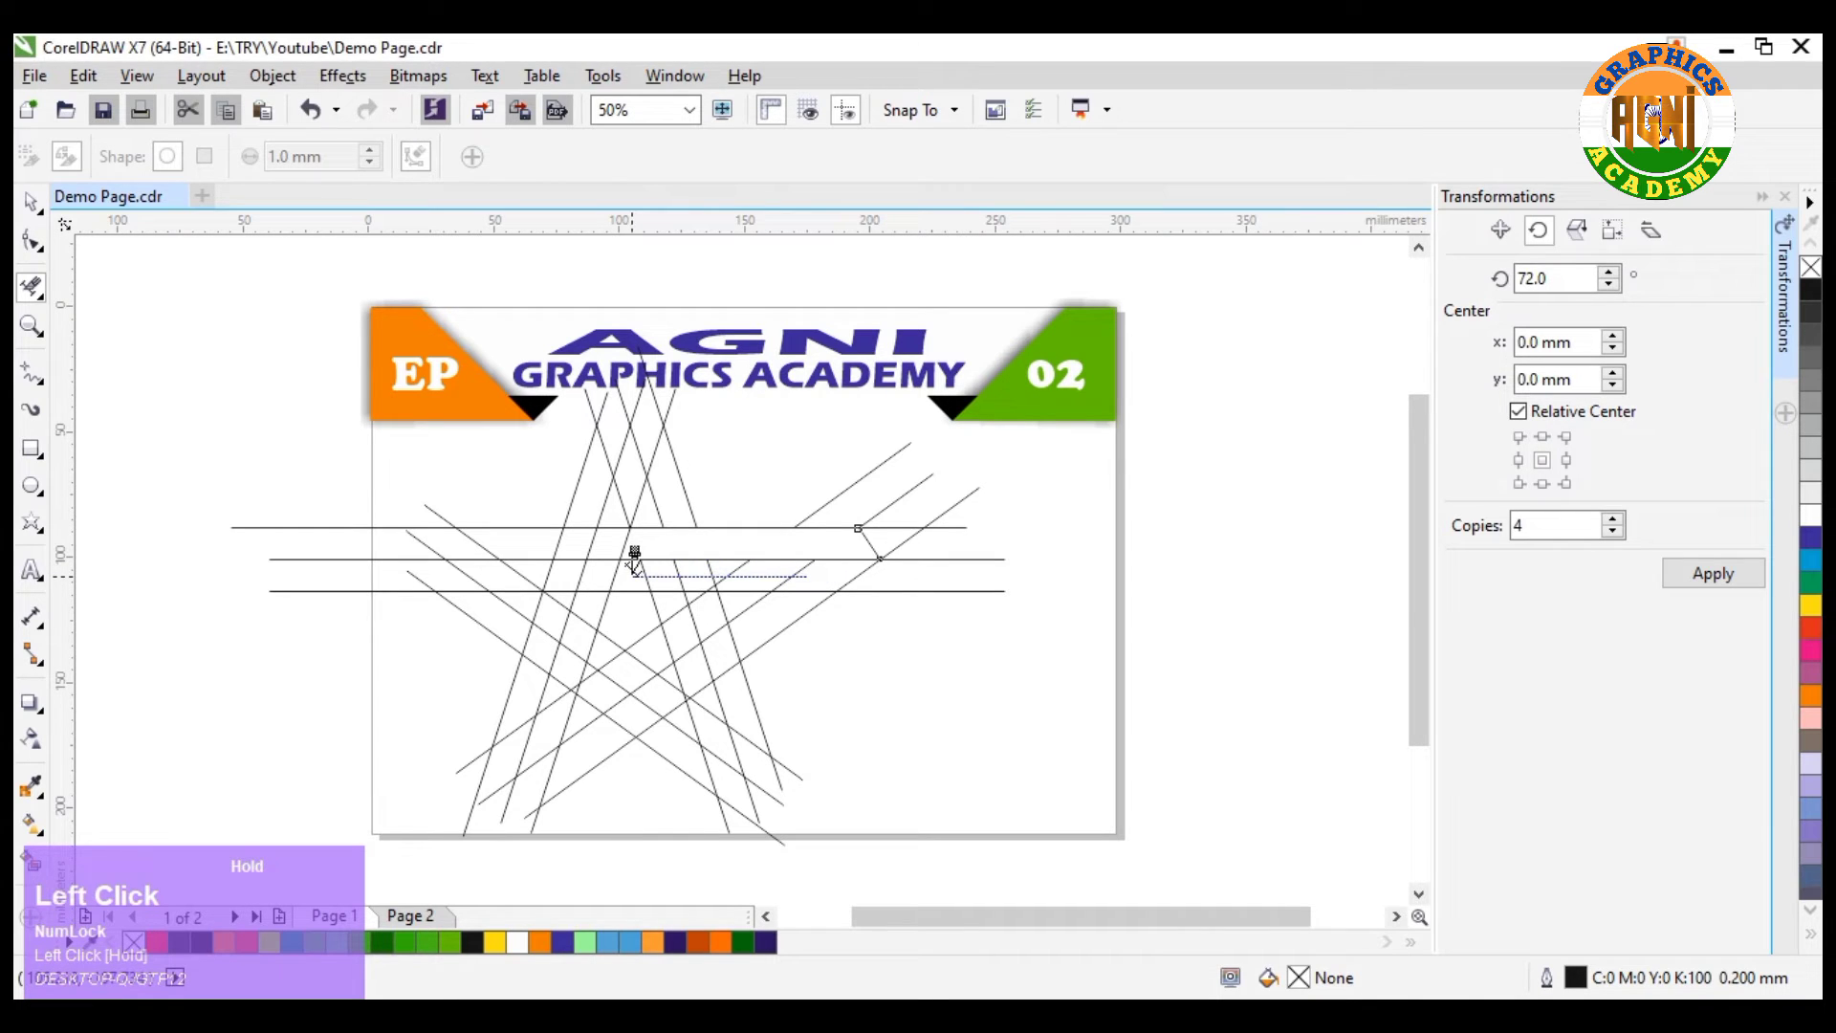
{"action": "left_click_drag", "start_coordinate": [634, 564], "coordinate": [641, 565]}
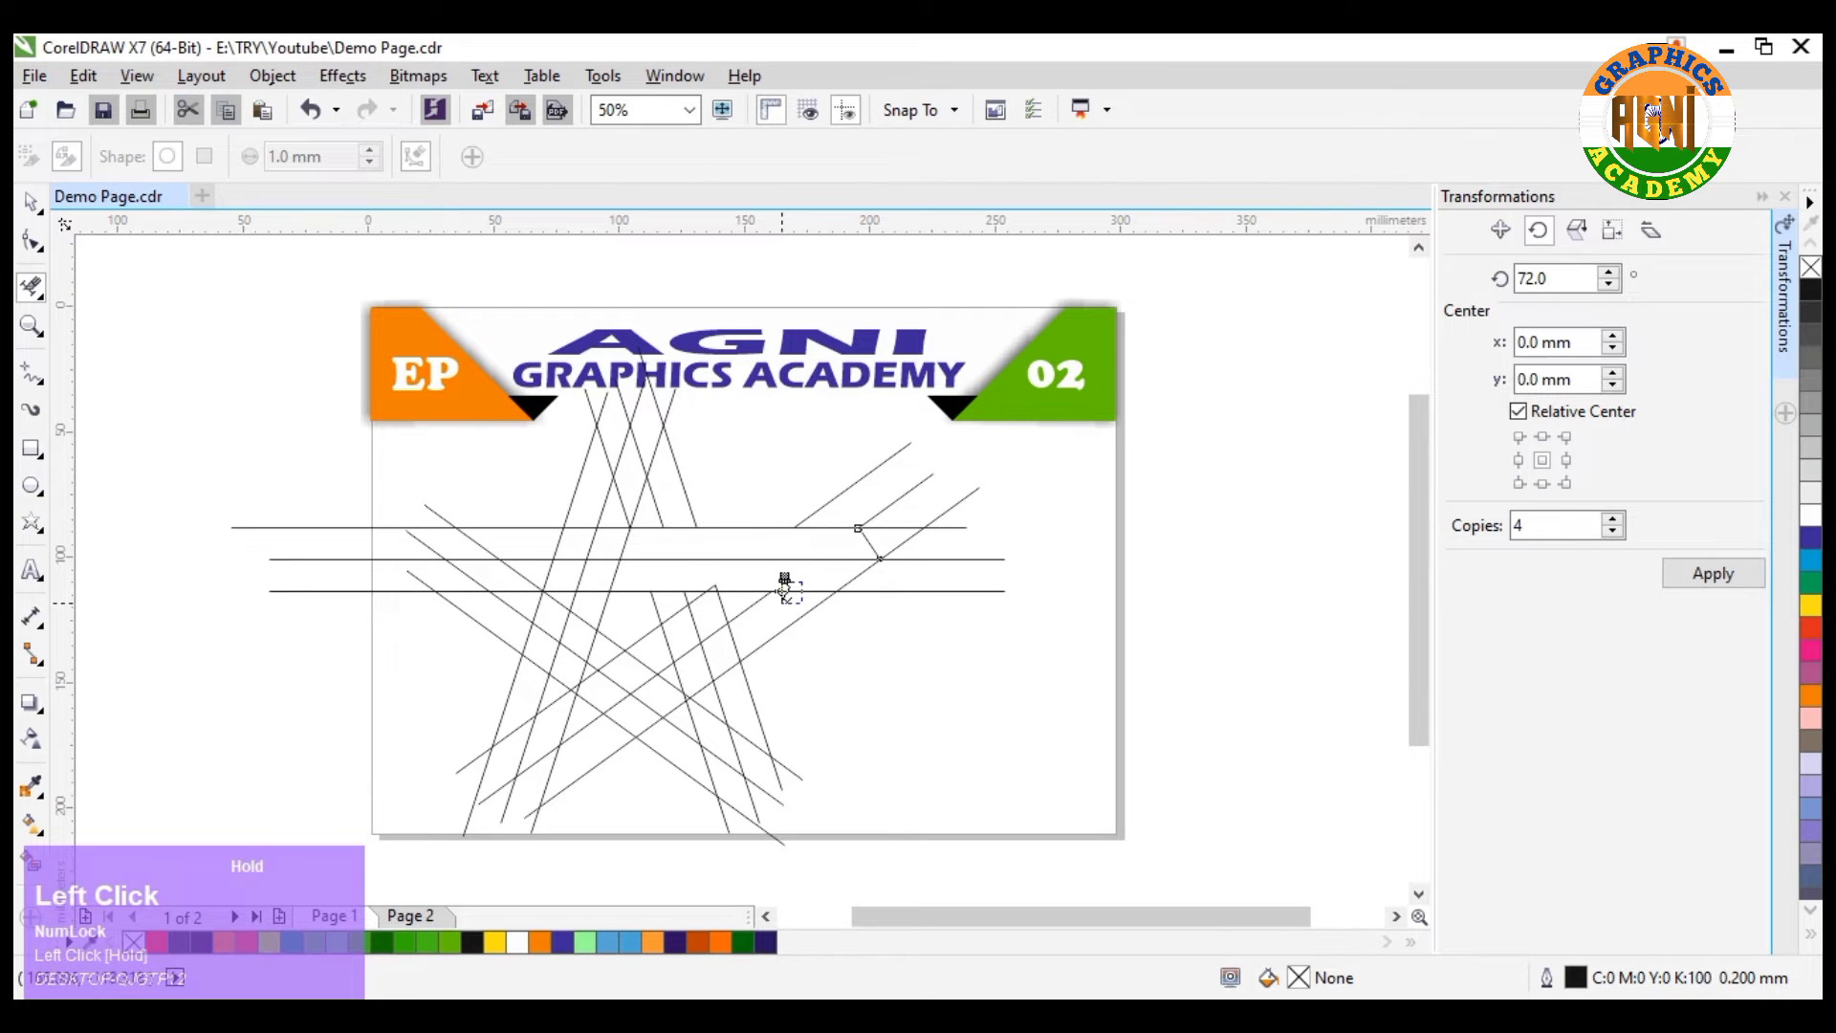
{"action": "left_click_drag", "start_coordinate": [783, 582], "coordinate": [865, 600]}
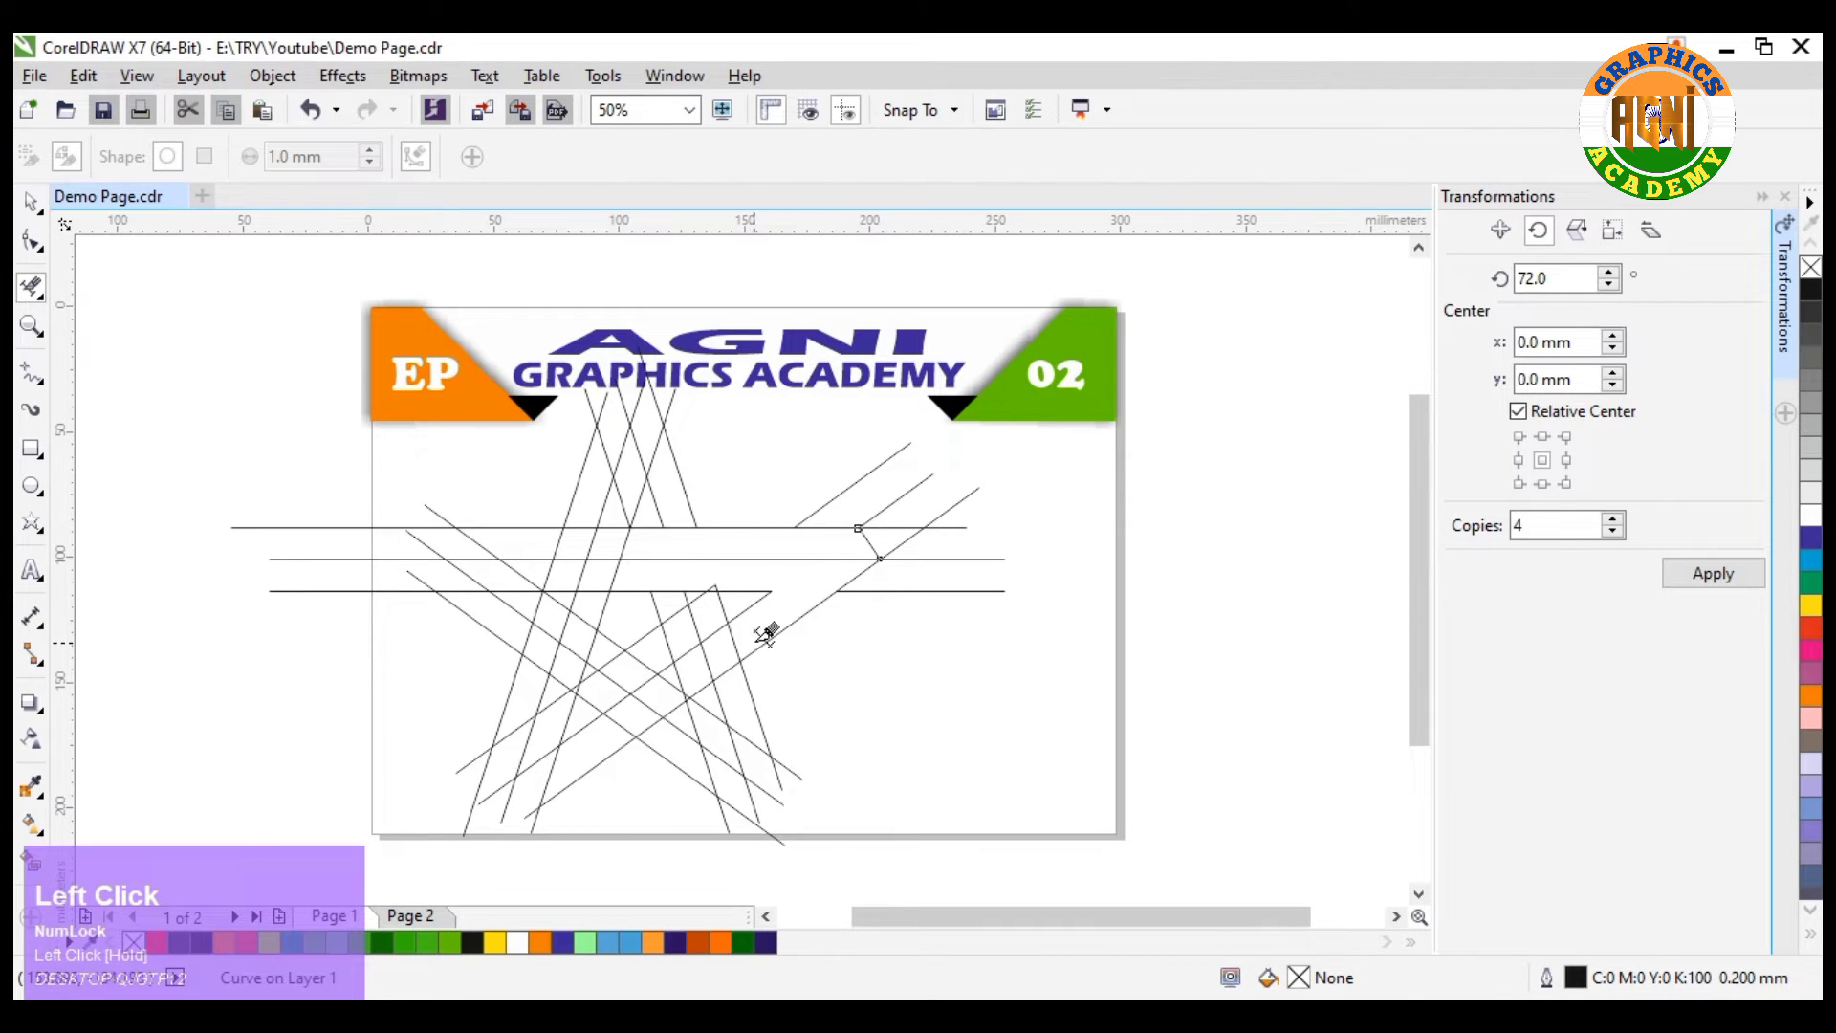
{"action": "scroll", "coordinate": [717, 574], "scroll_direction": "up", "scroll_amount": 2}
{"action": "left_click", "coordinate": [727, 579]}
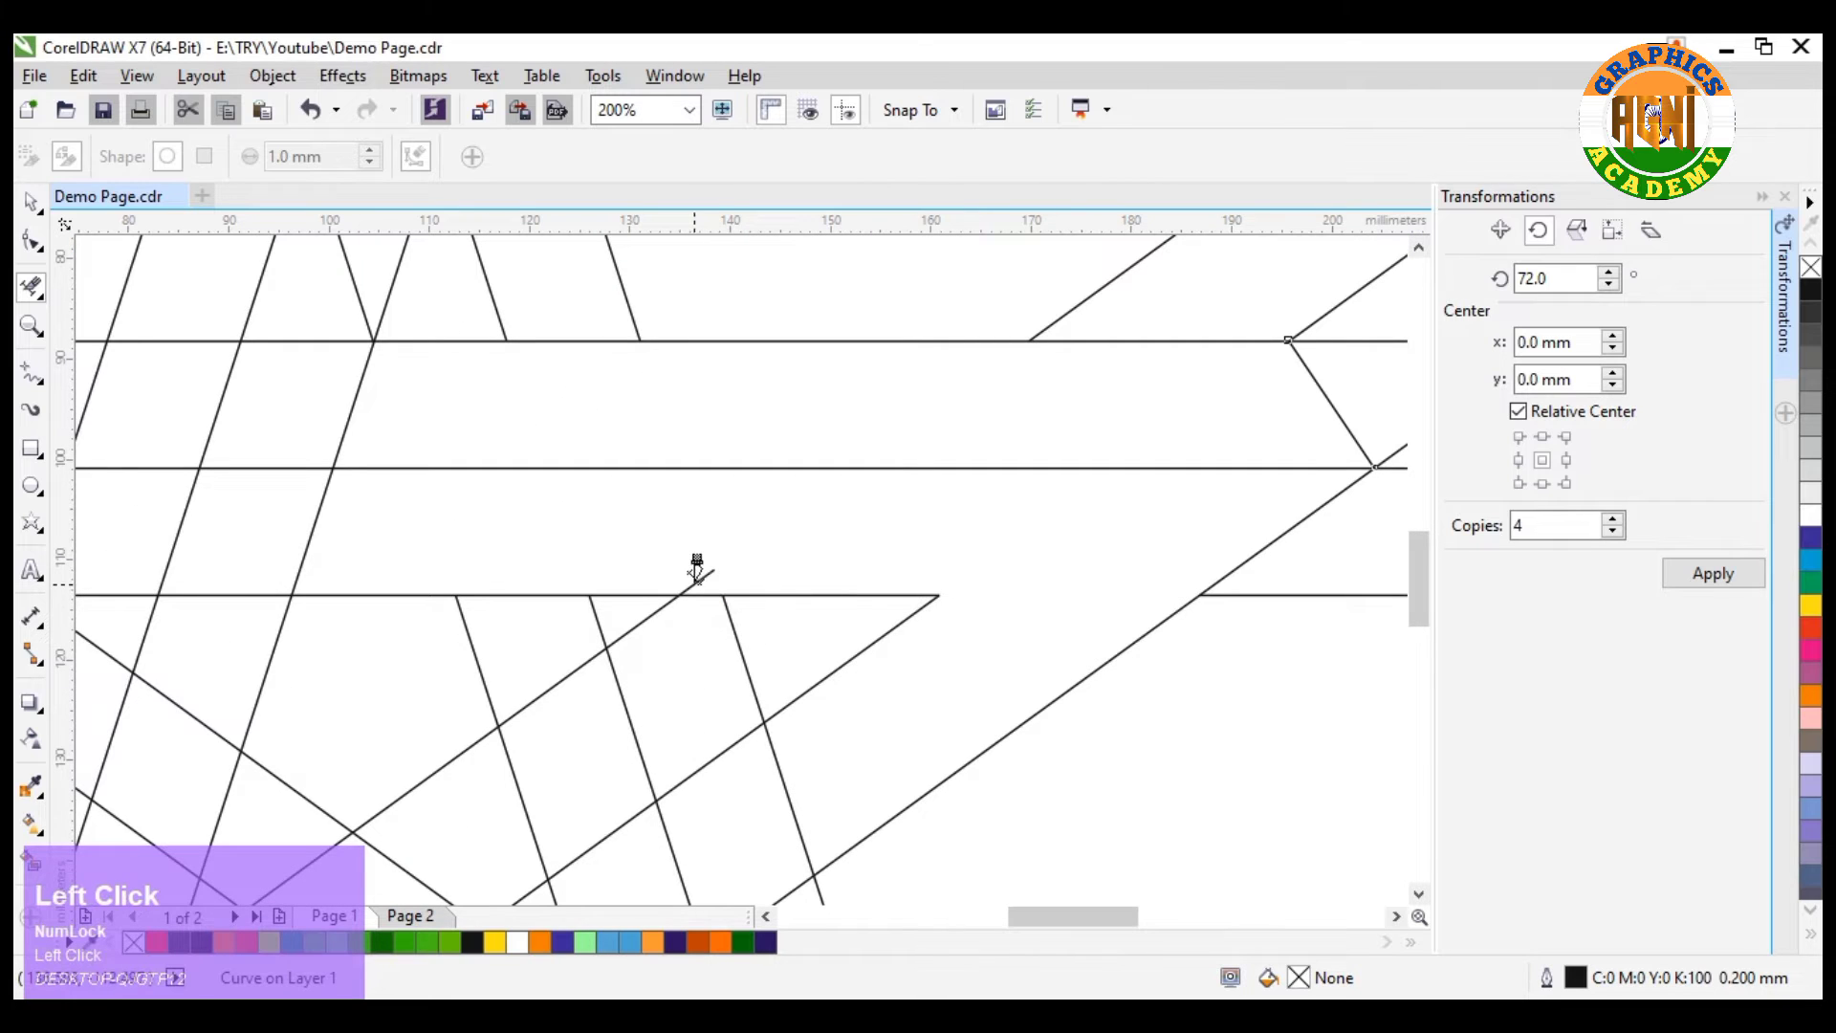
{"action": "scroll", "coordinate": [705, 566], "scroll_direction": "down", "scroll_amount": 1}
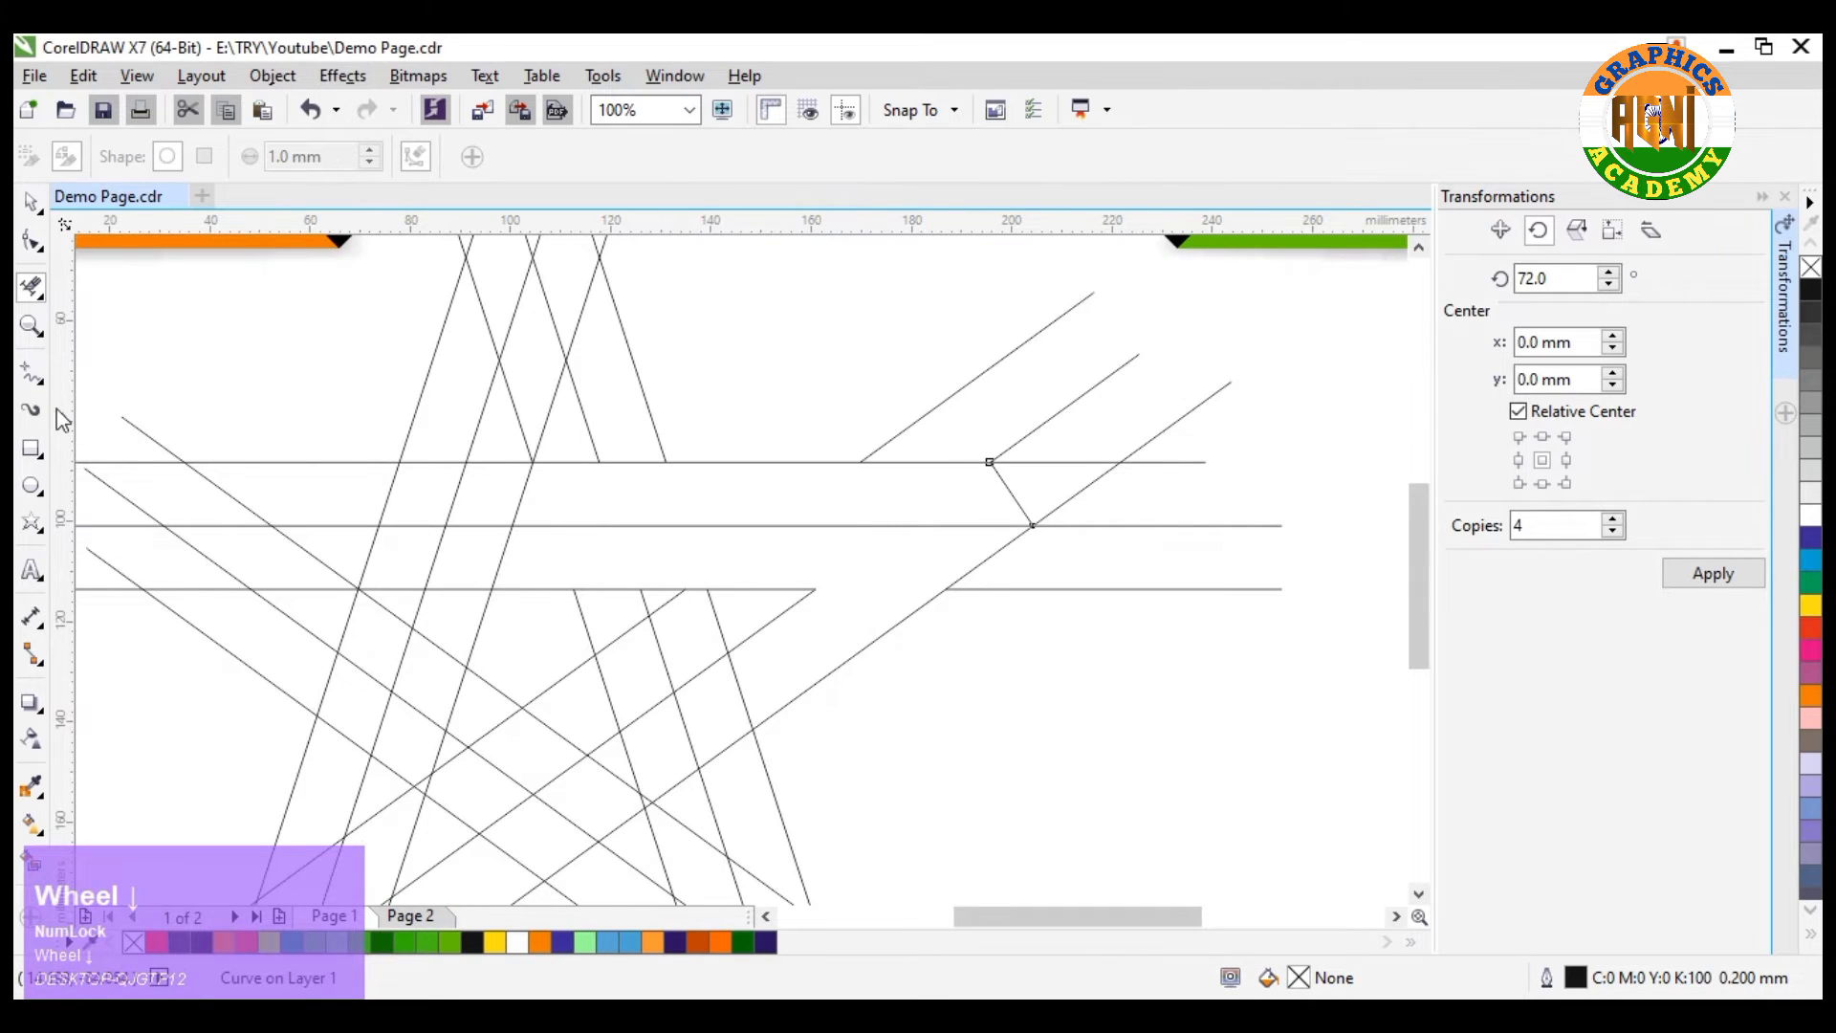
Smart-fill both halves of the horizontal band, the connected right arm and the small inner triangle with orange (#FF6600).
{"action": "left_click", "coordinate": [28, 203]}
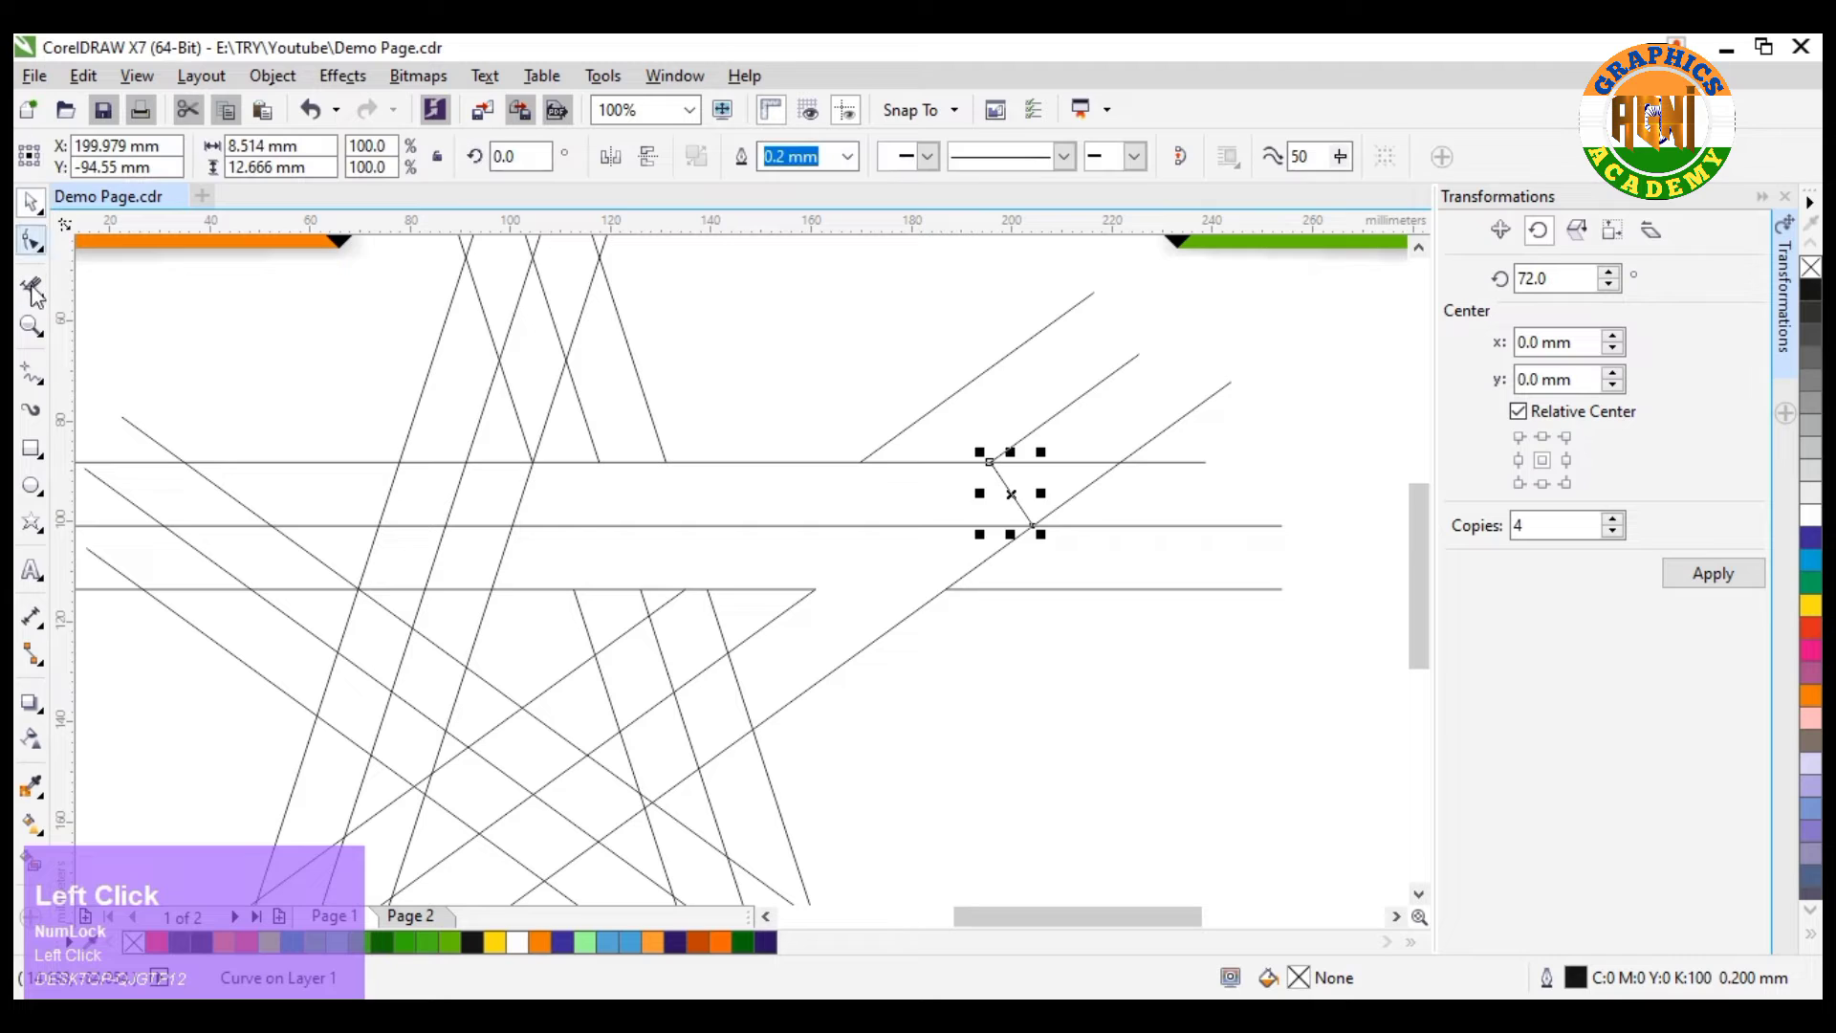
{"action": "left_click", "coordinate": [20, 859]}
{"action": "left_click", "coordinate": [727, 487]}
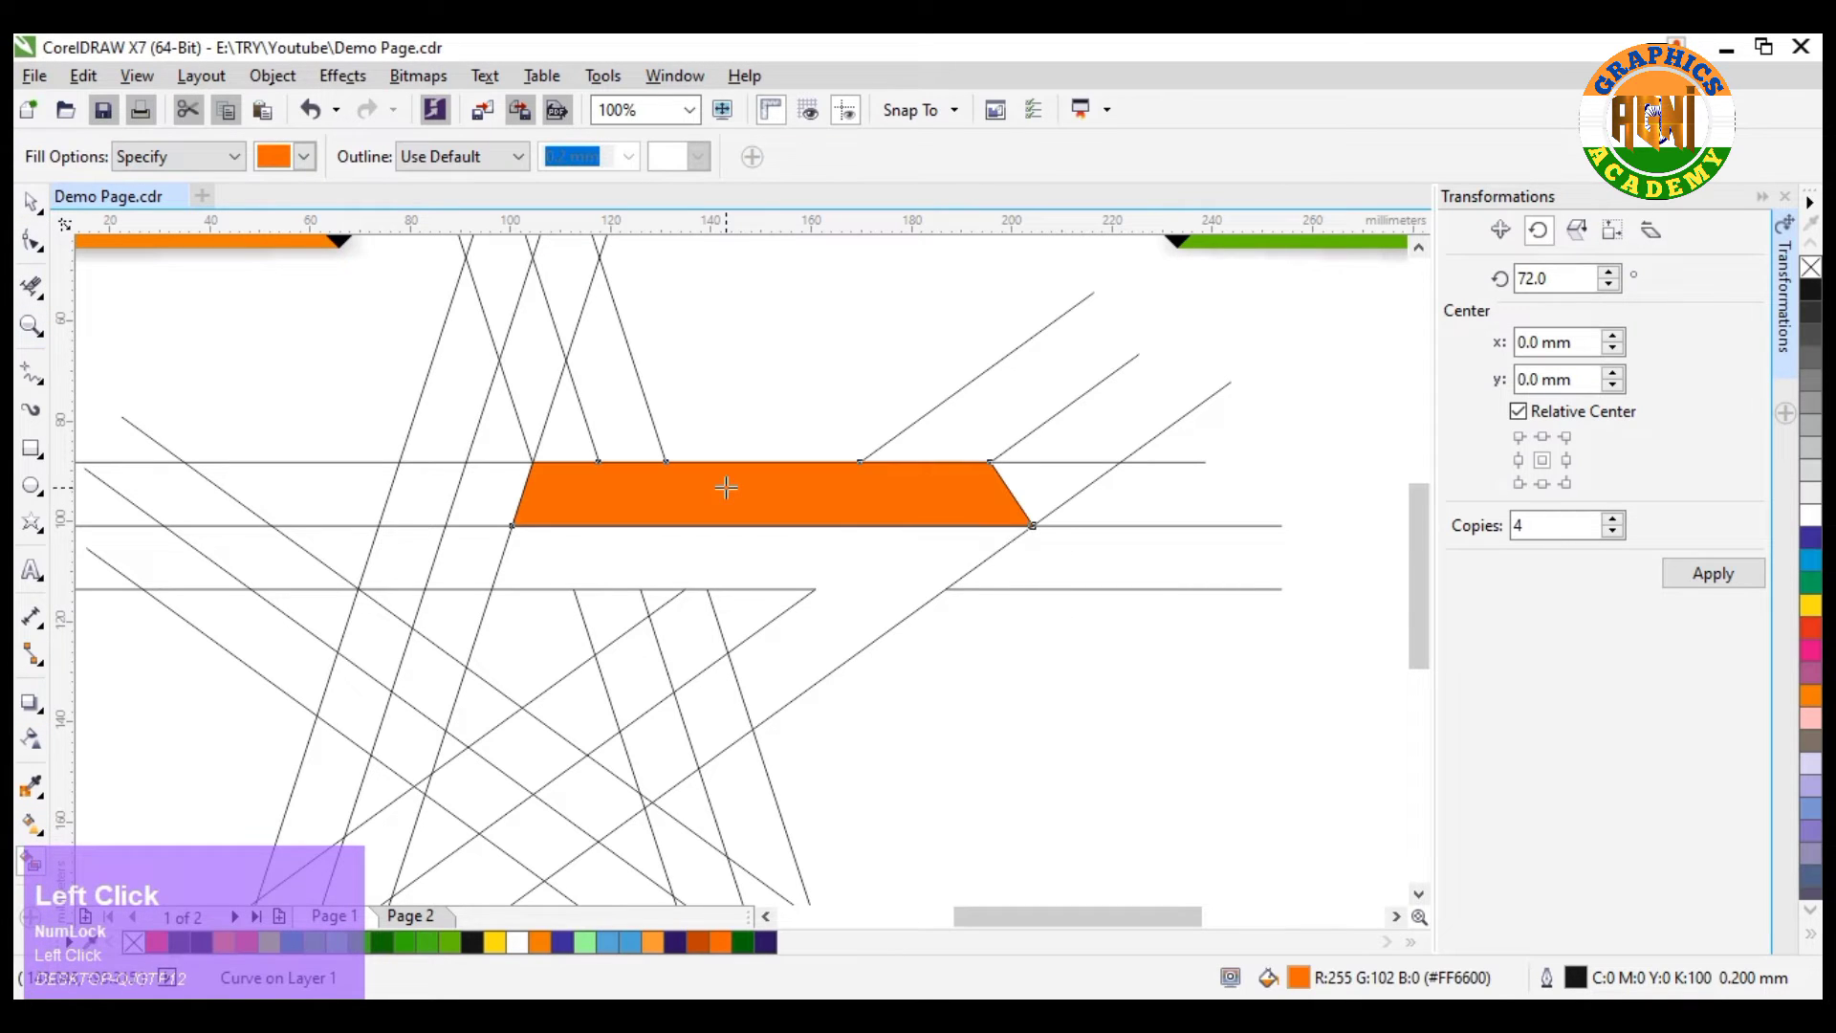
{"action": "left_click", "coordinate": [825, 600]}
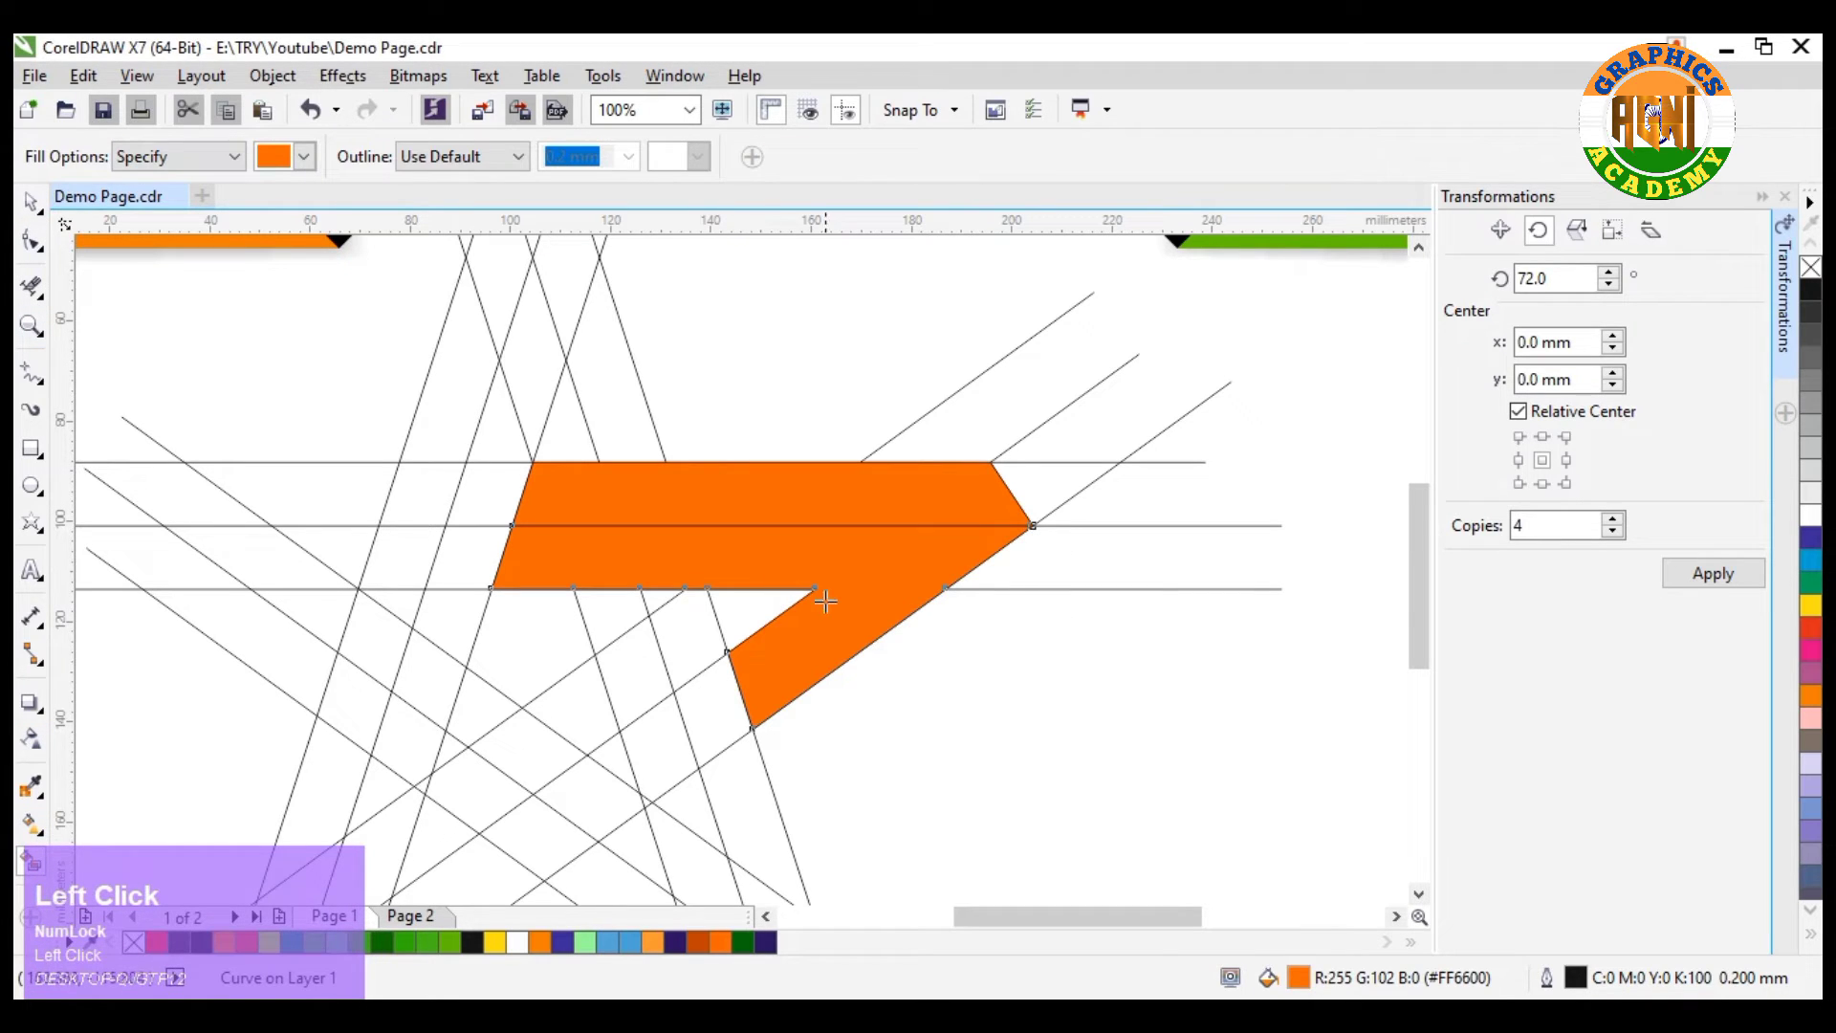
{"action": "left_click", "coordinate": [756, 603]}
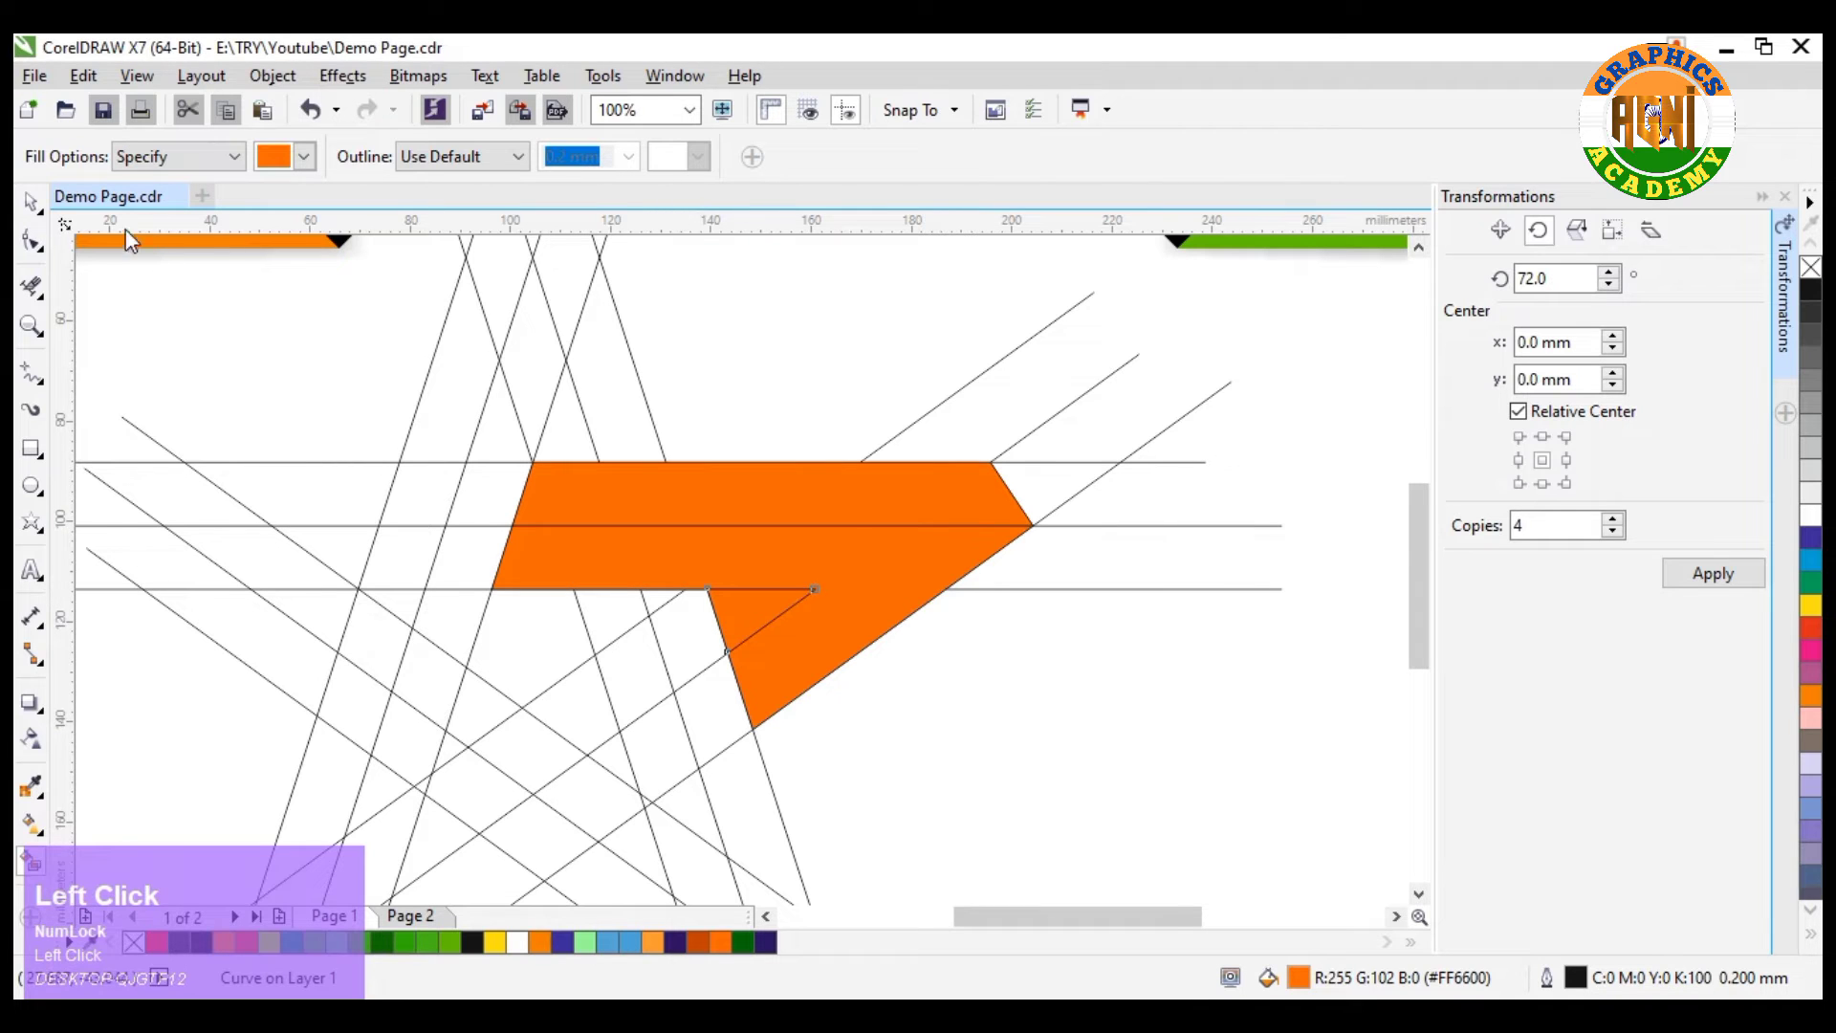
{"action": "left_click", "coordinate": [31, 202]}
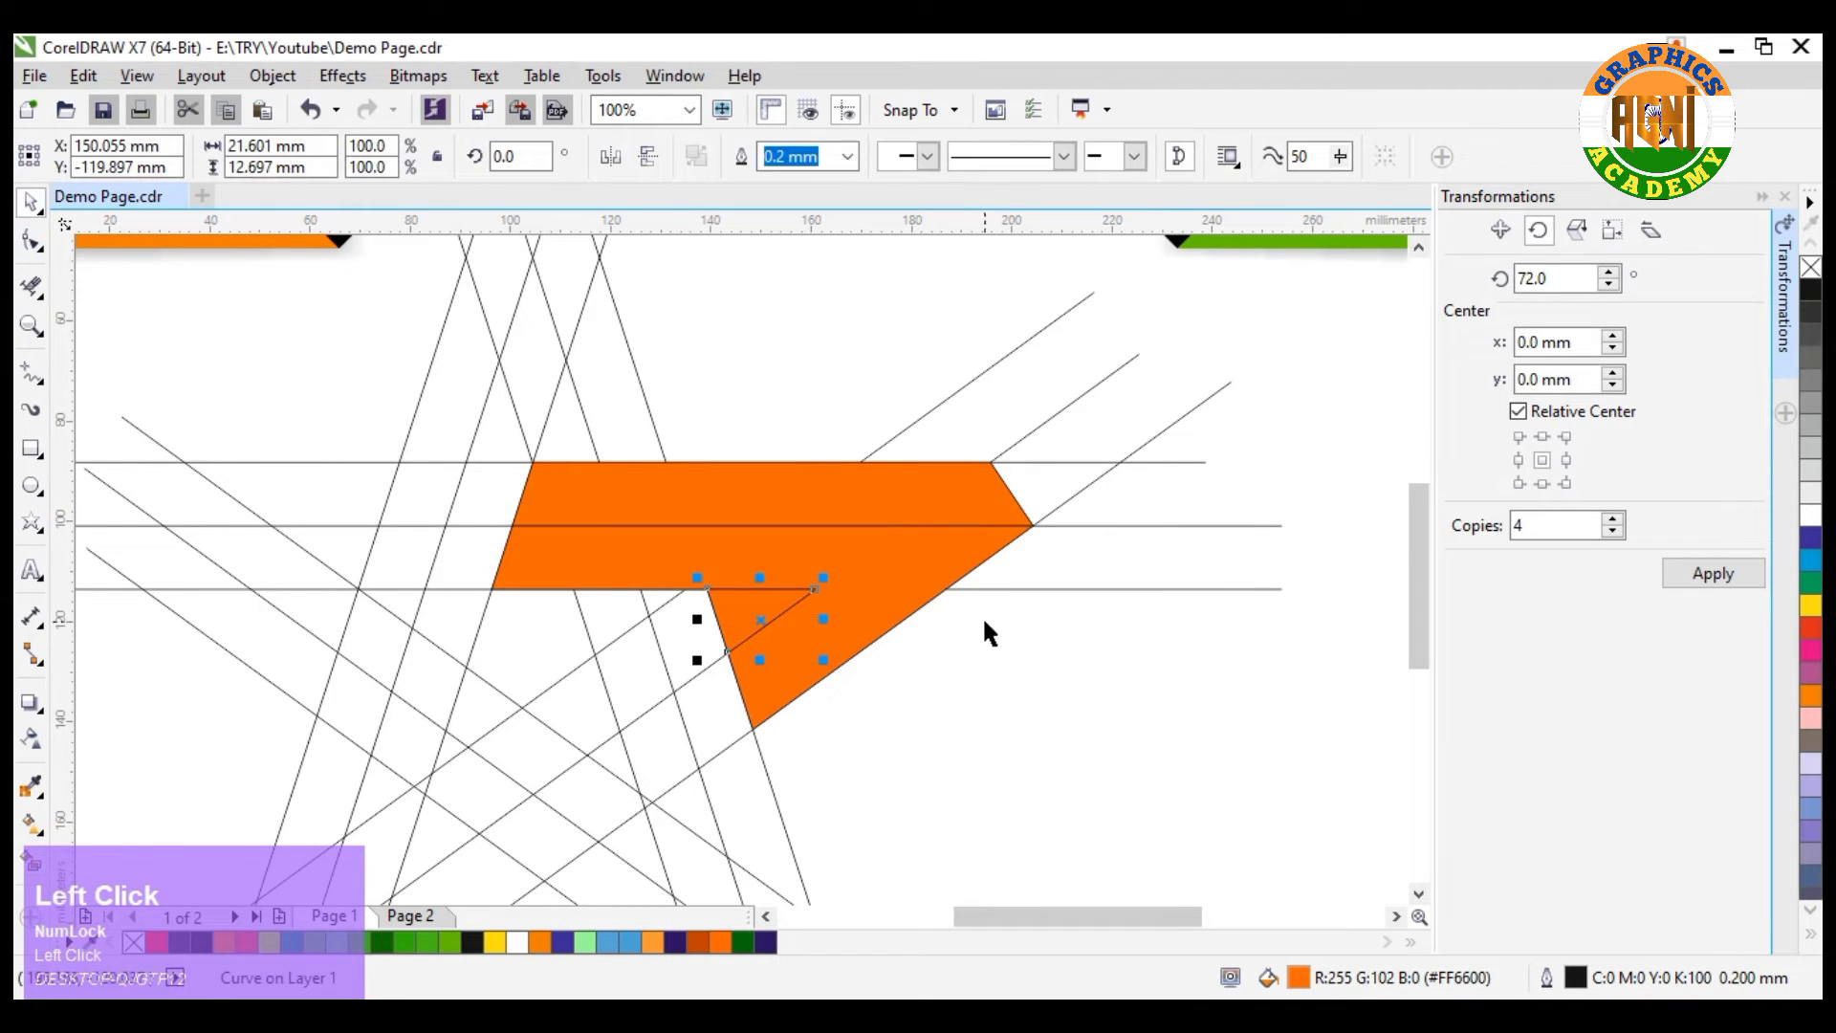
{"action": "left_click", "coordinate": [778, 492]}
{"action": "key", "text": "Num_Lock"}
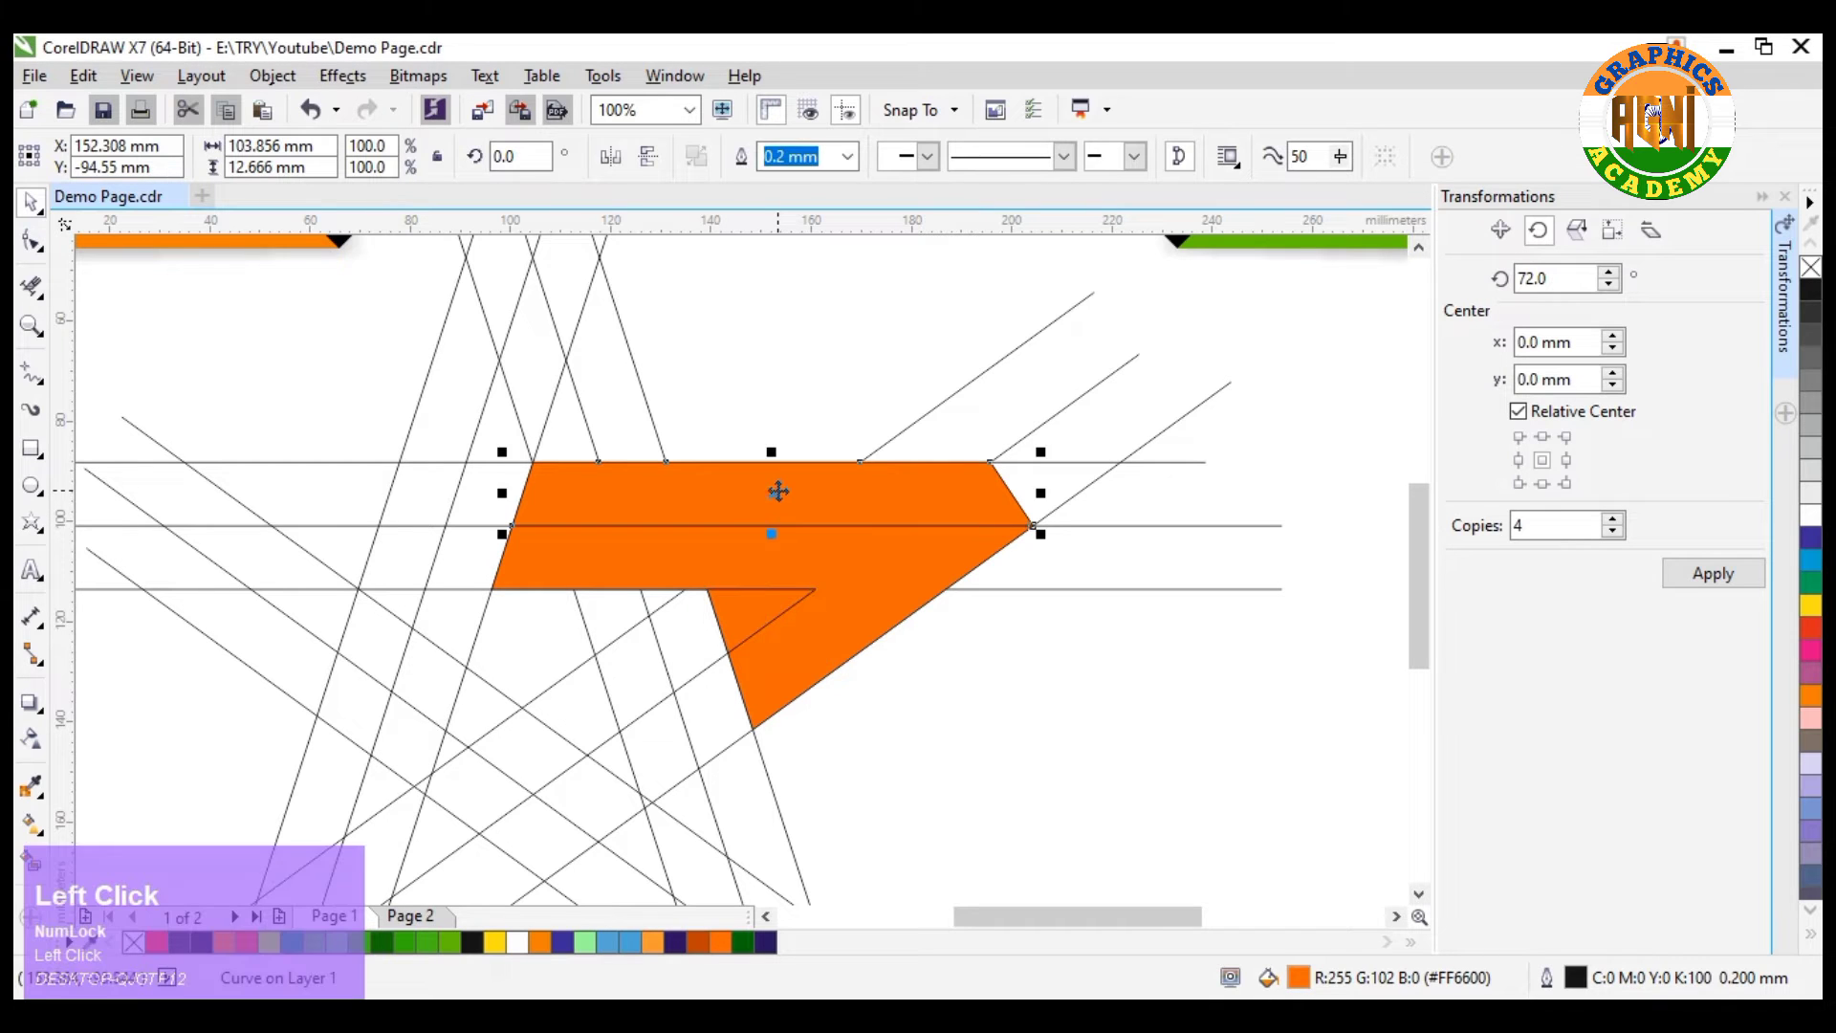
{"action": "left_click", "coordinate": [775, 495]}
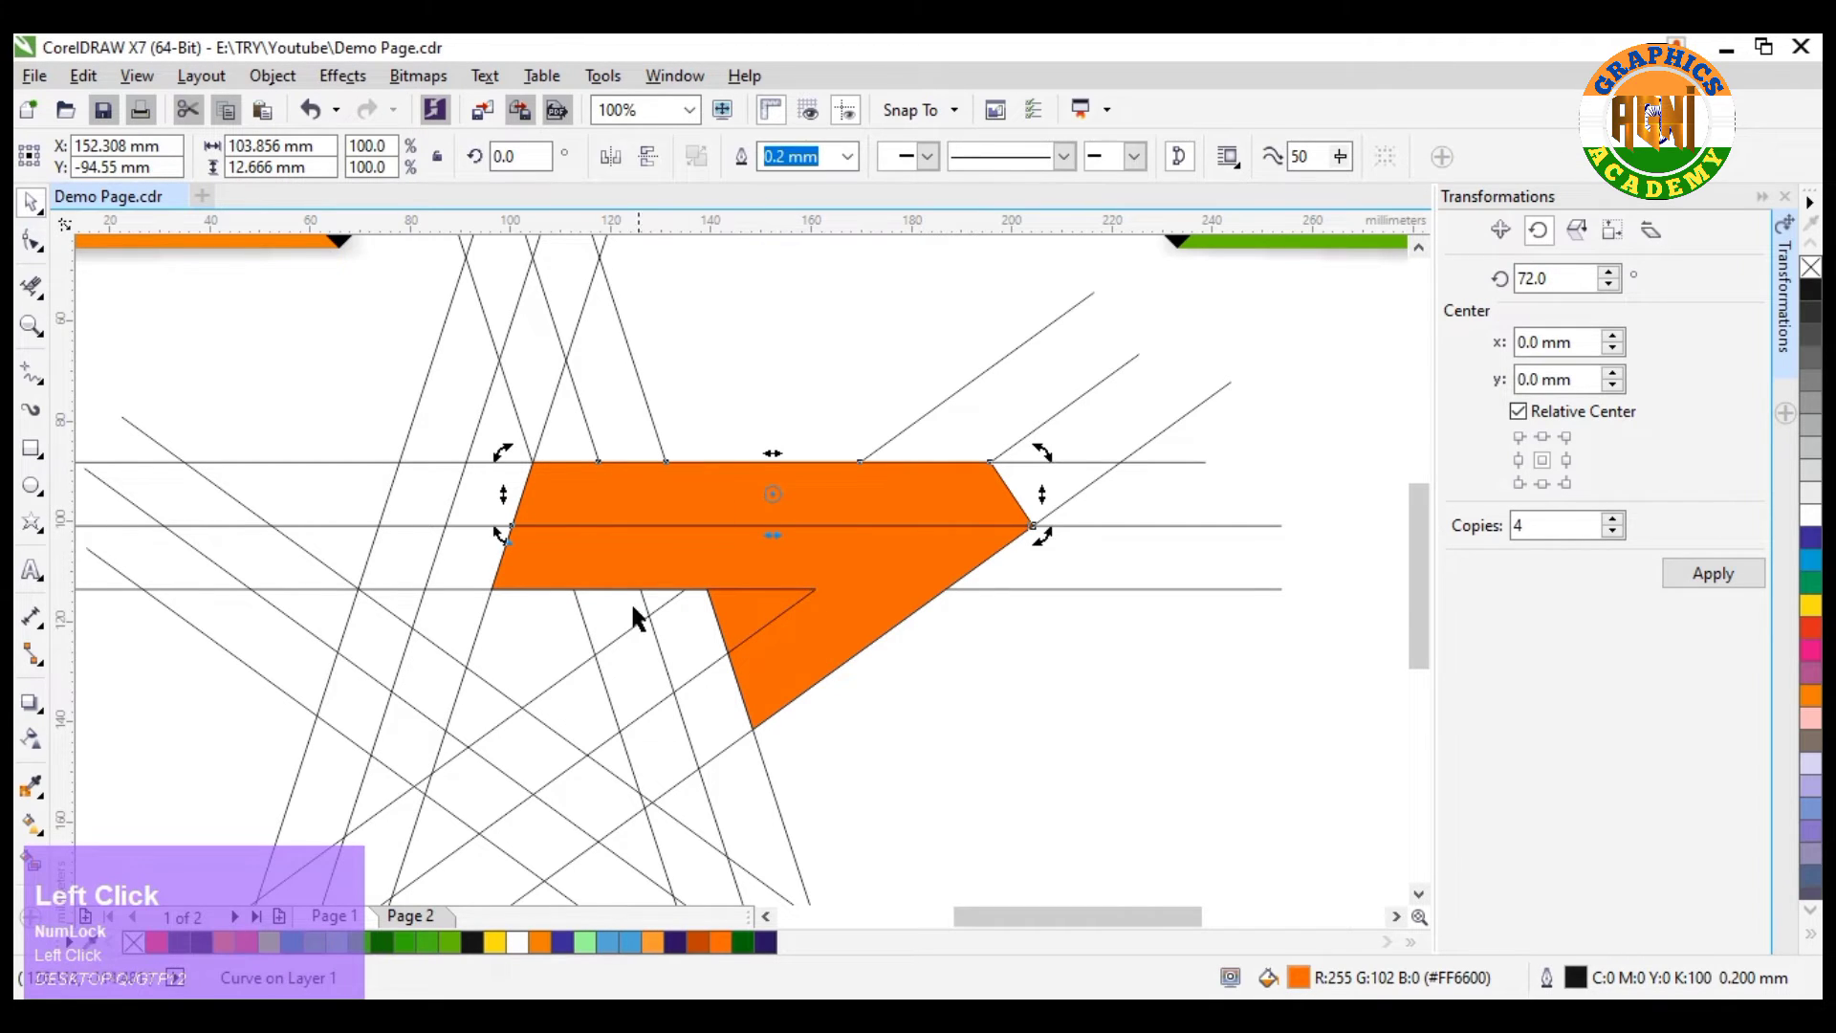
{"action": "left_click", "coordinate": [30, 376]}
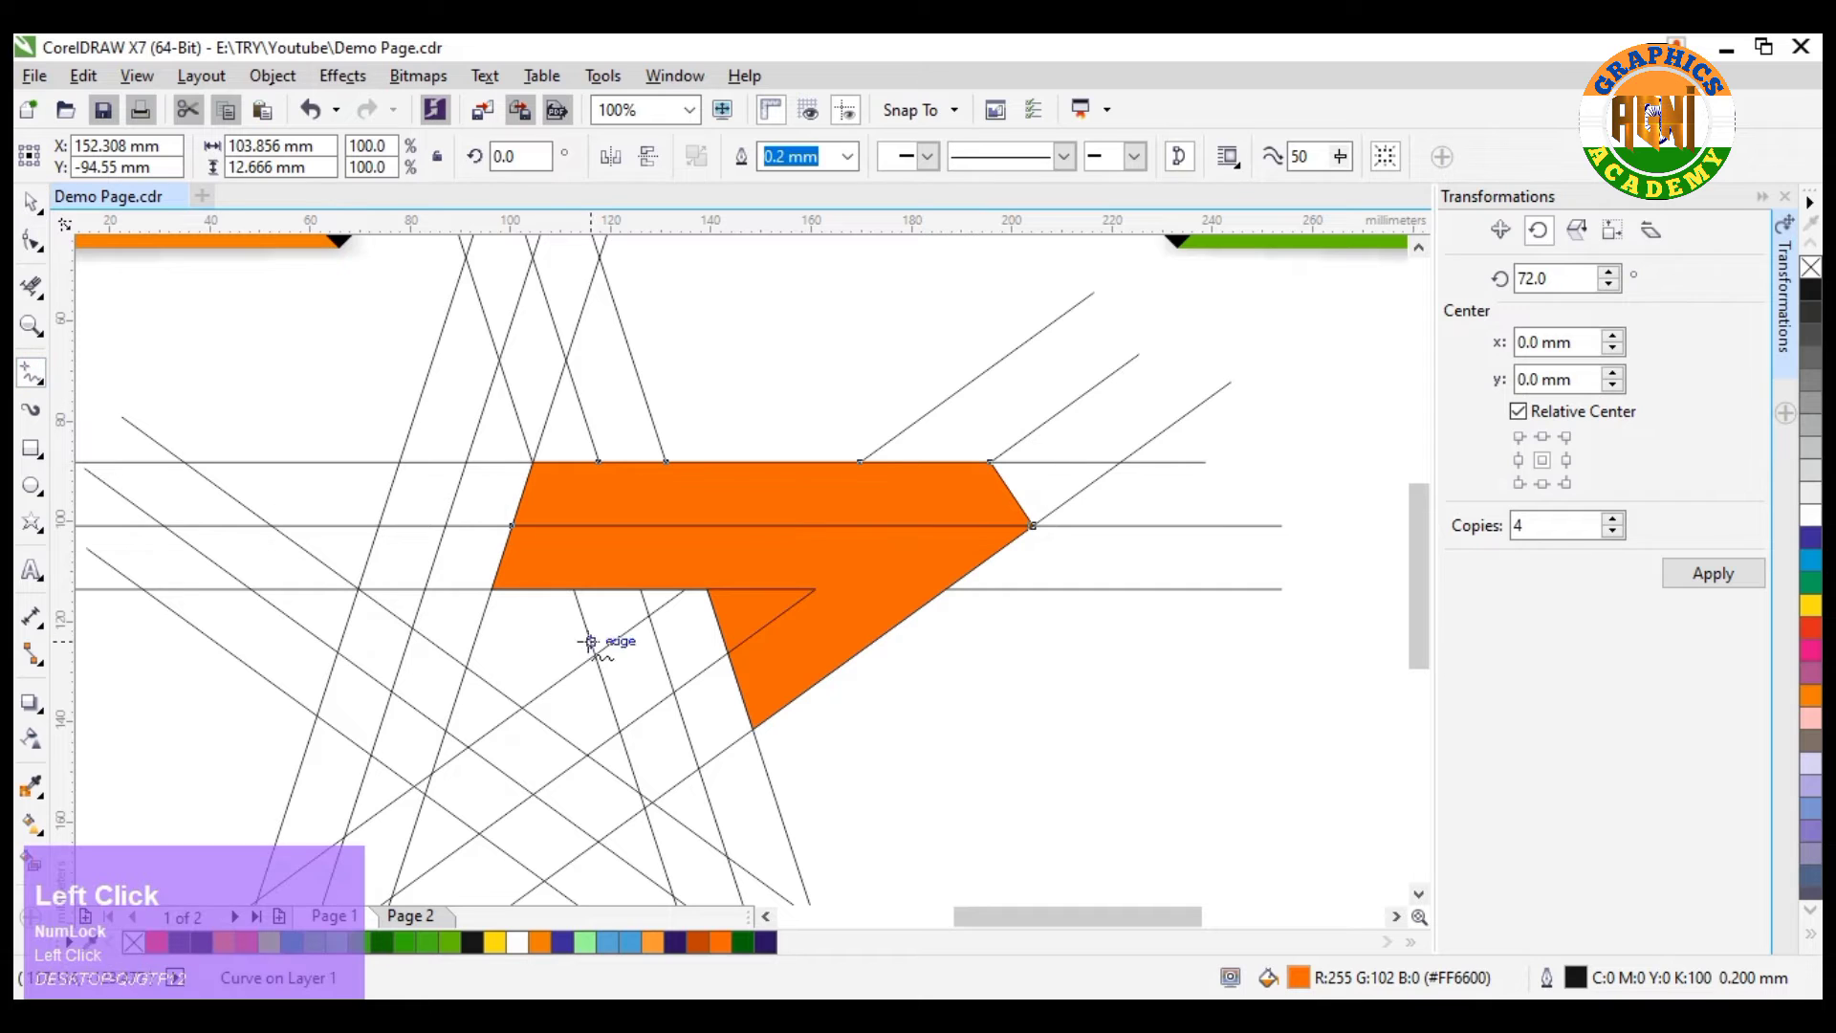
{"action": "left_click", "coordinate": [492, 590]}
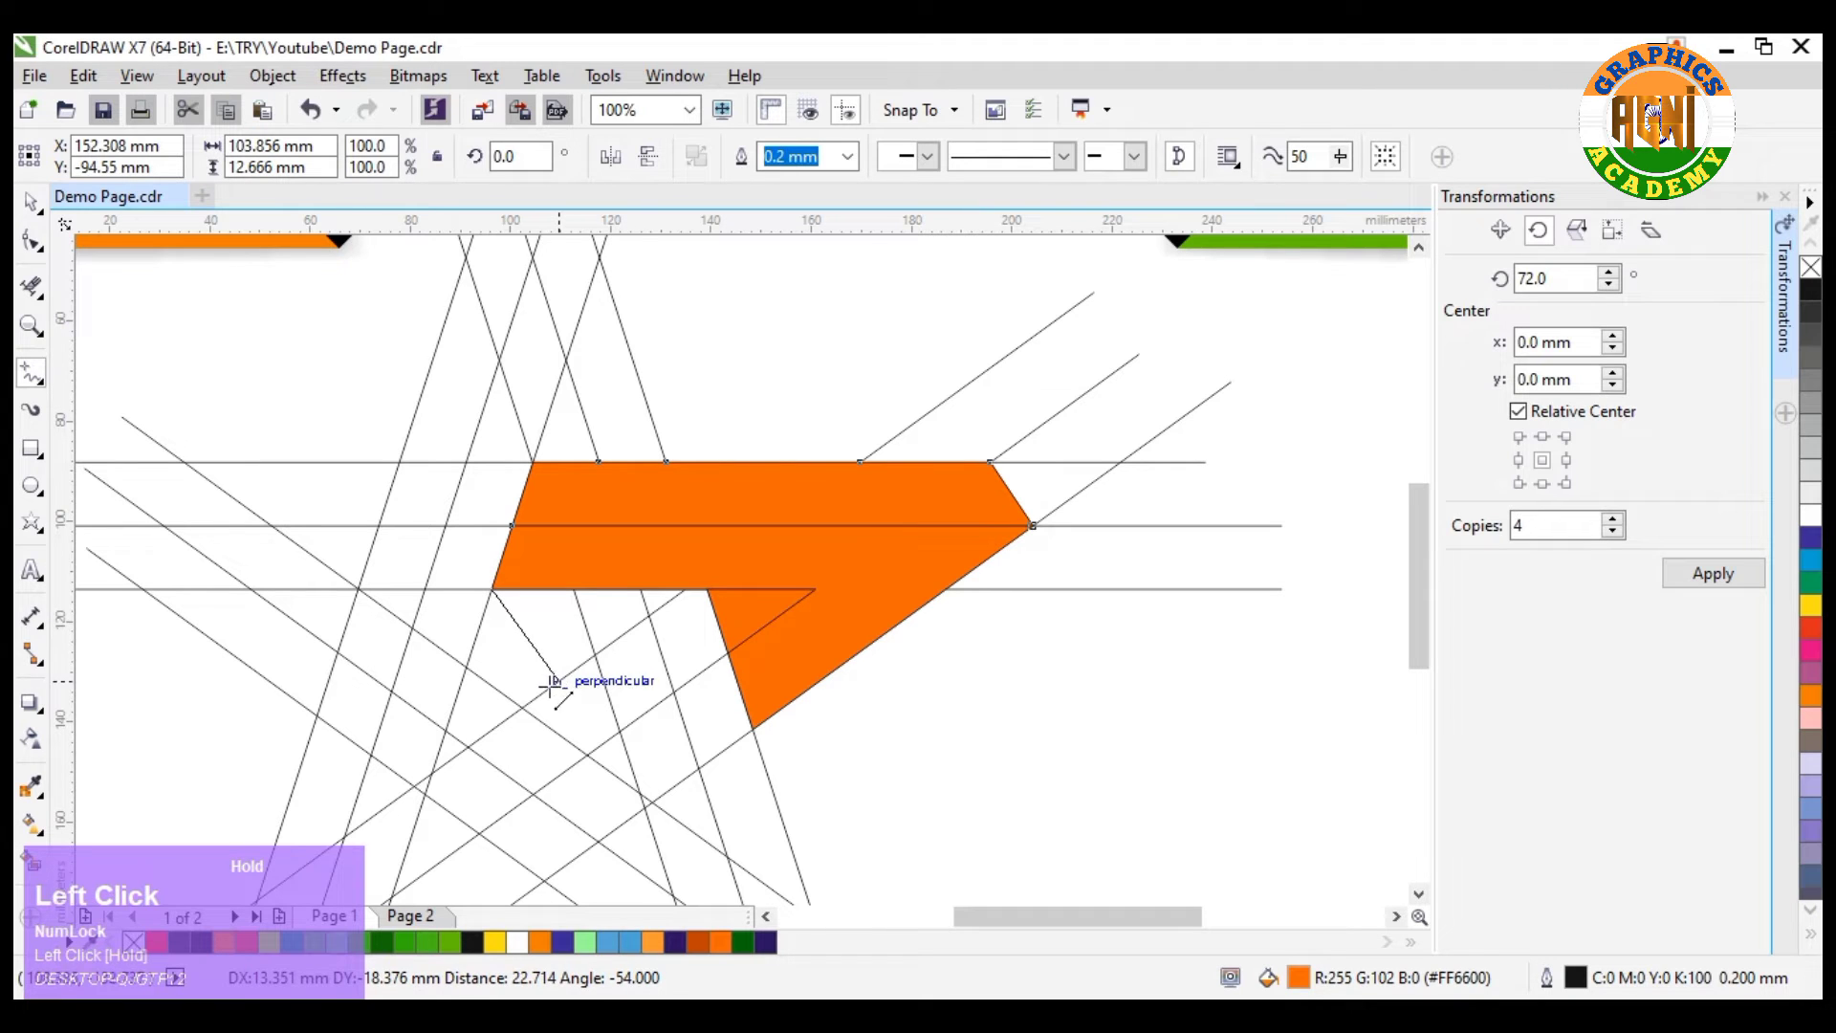
{"action": "left_click", "coordinate": [555, 682]}
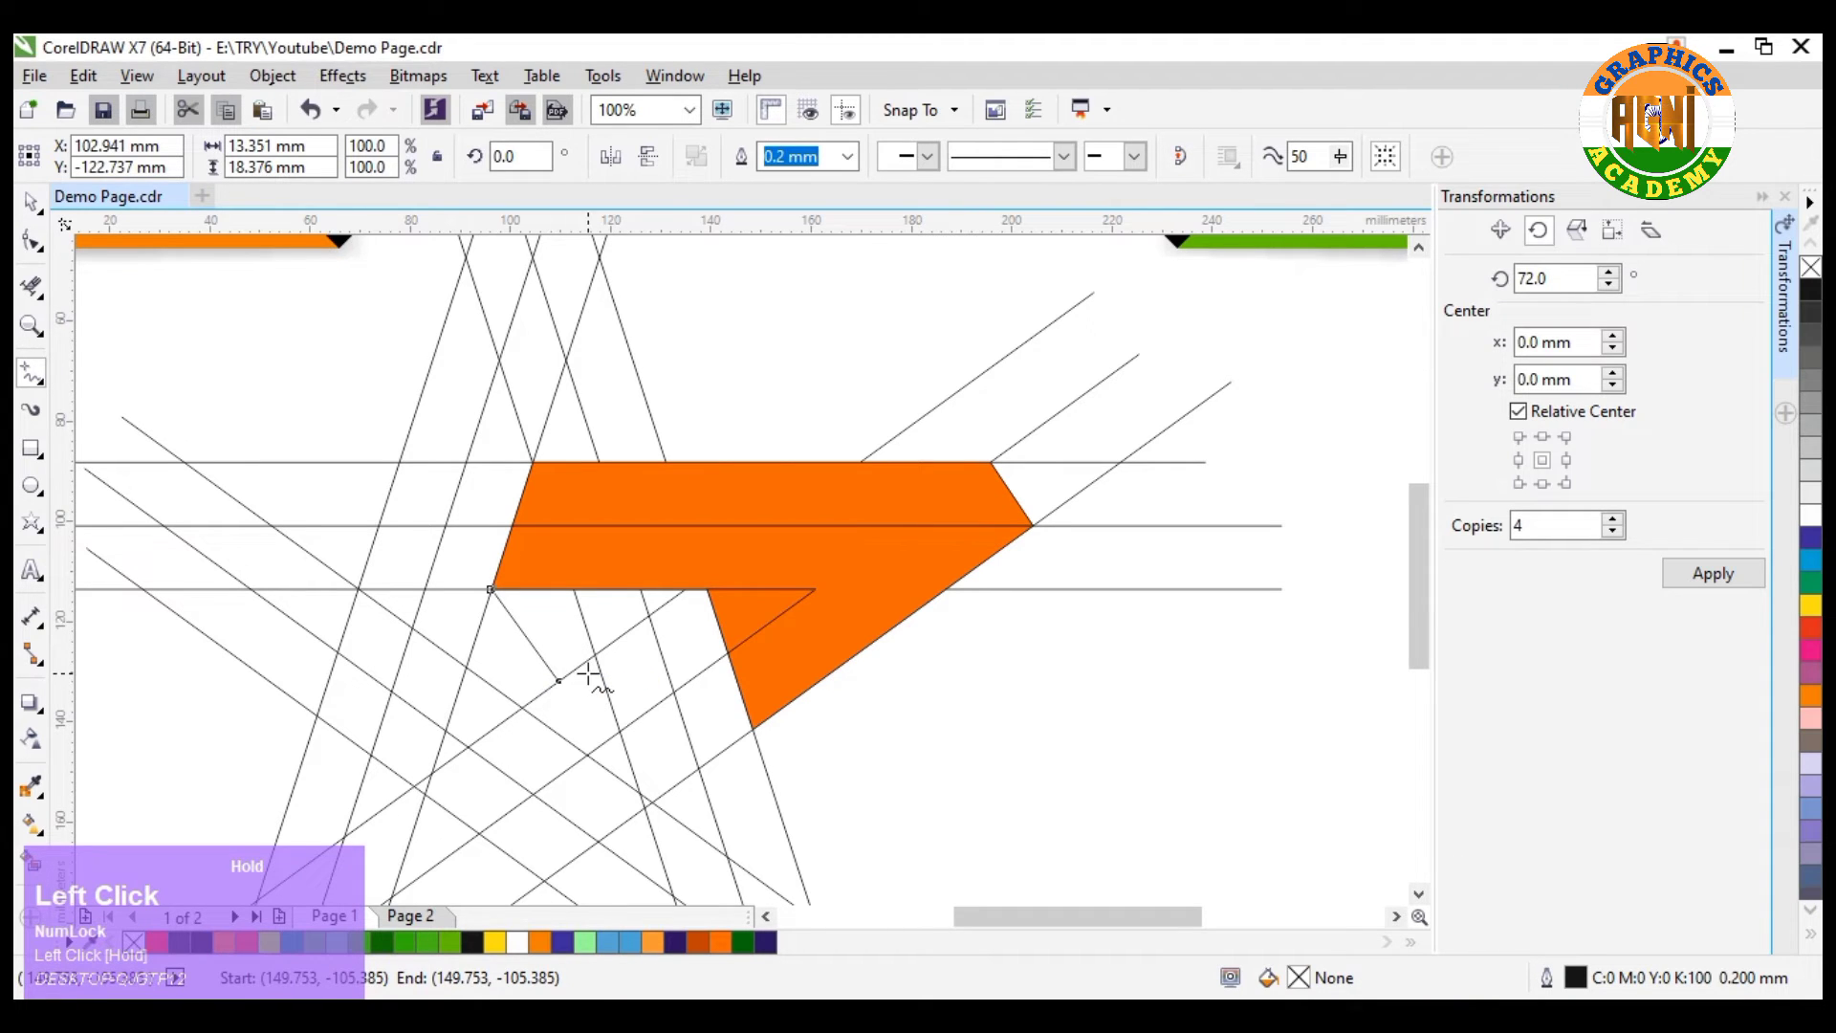
{"action": "key", "text": "ctrl+z"}
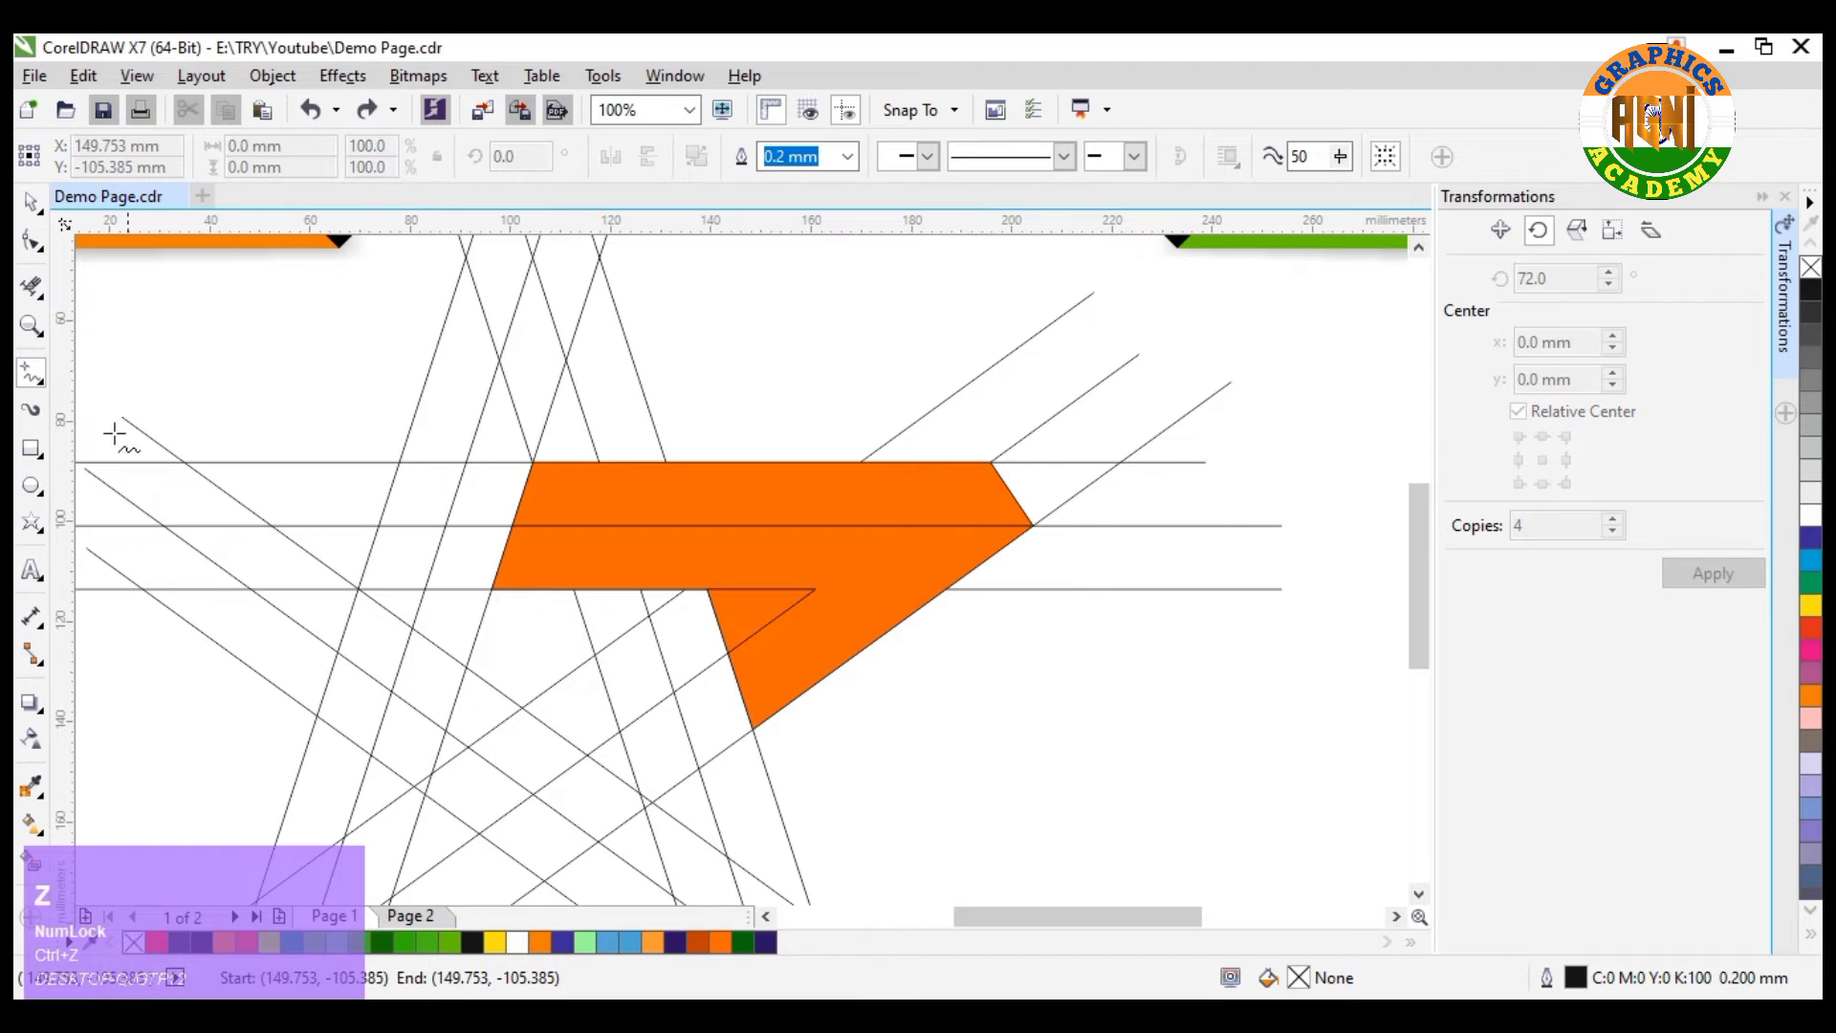
Draw a line about 23 mm long from the orange band's lower-left corner perpendicular to the rising slanted line.
{"action": "left_click", "coordinate": [489, 587]}
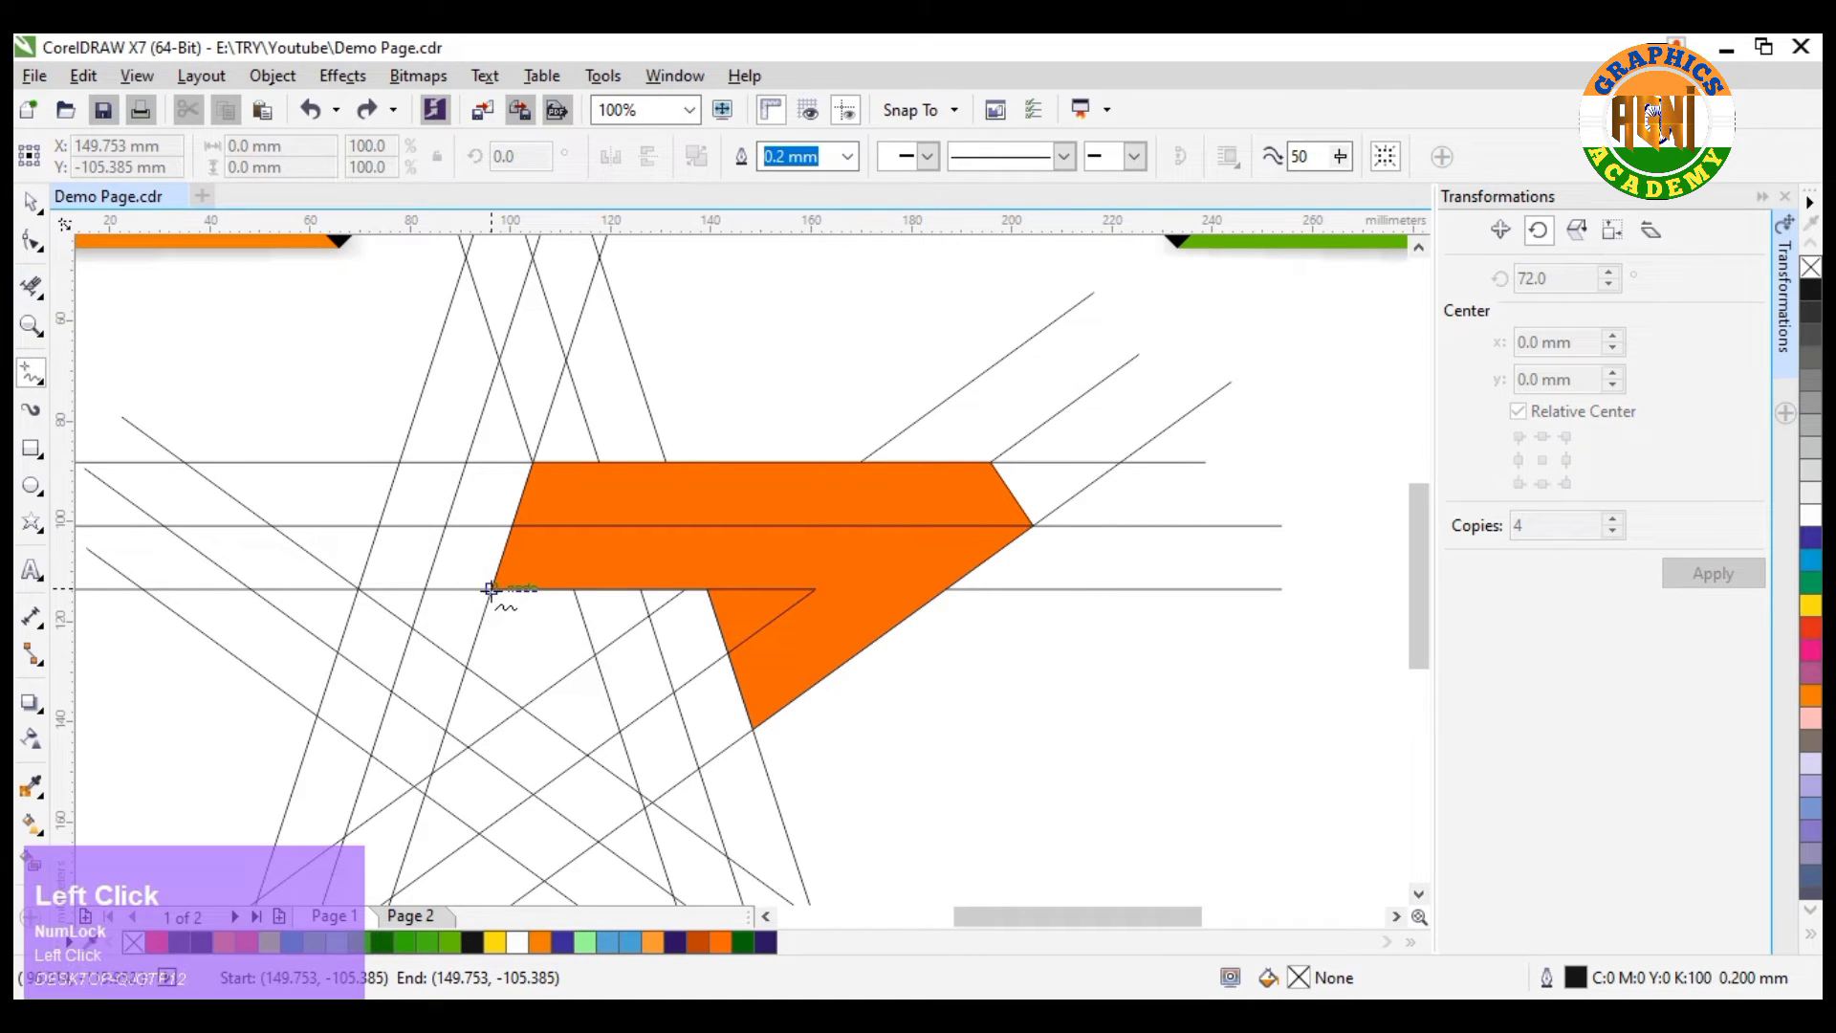
{"action": "left_click", "coordinate": [561, 682]}
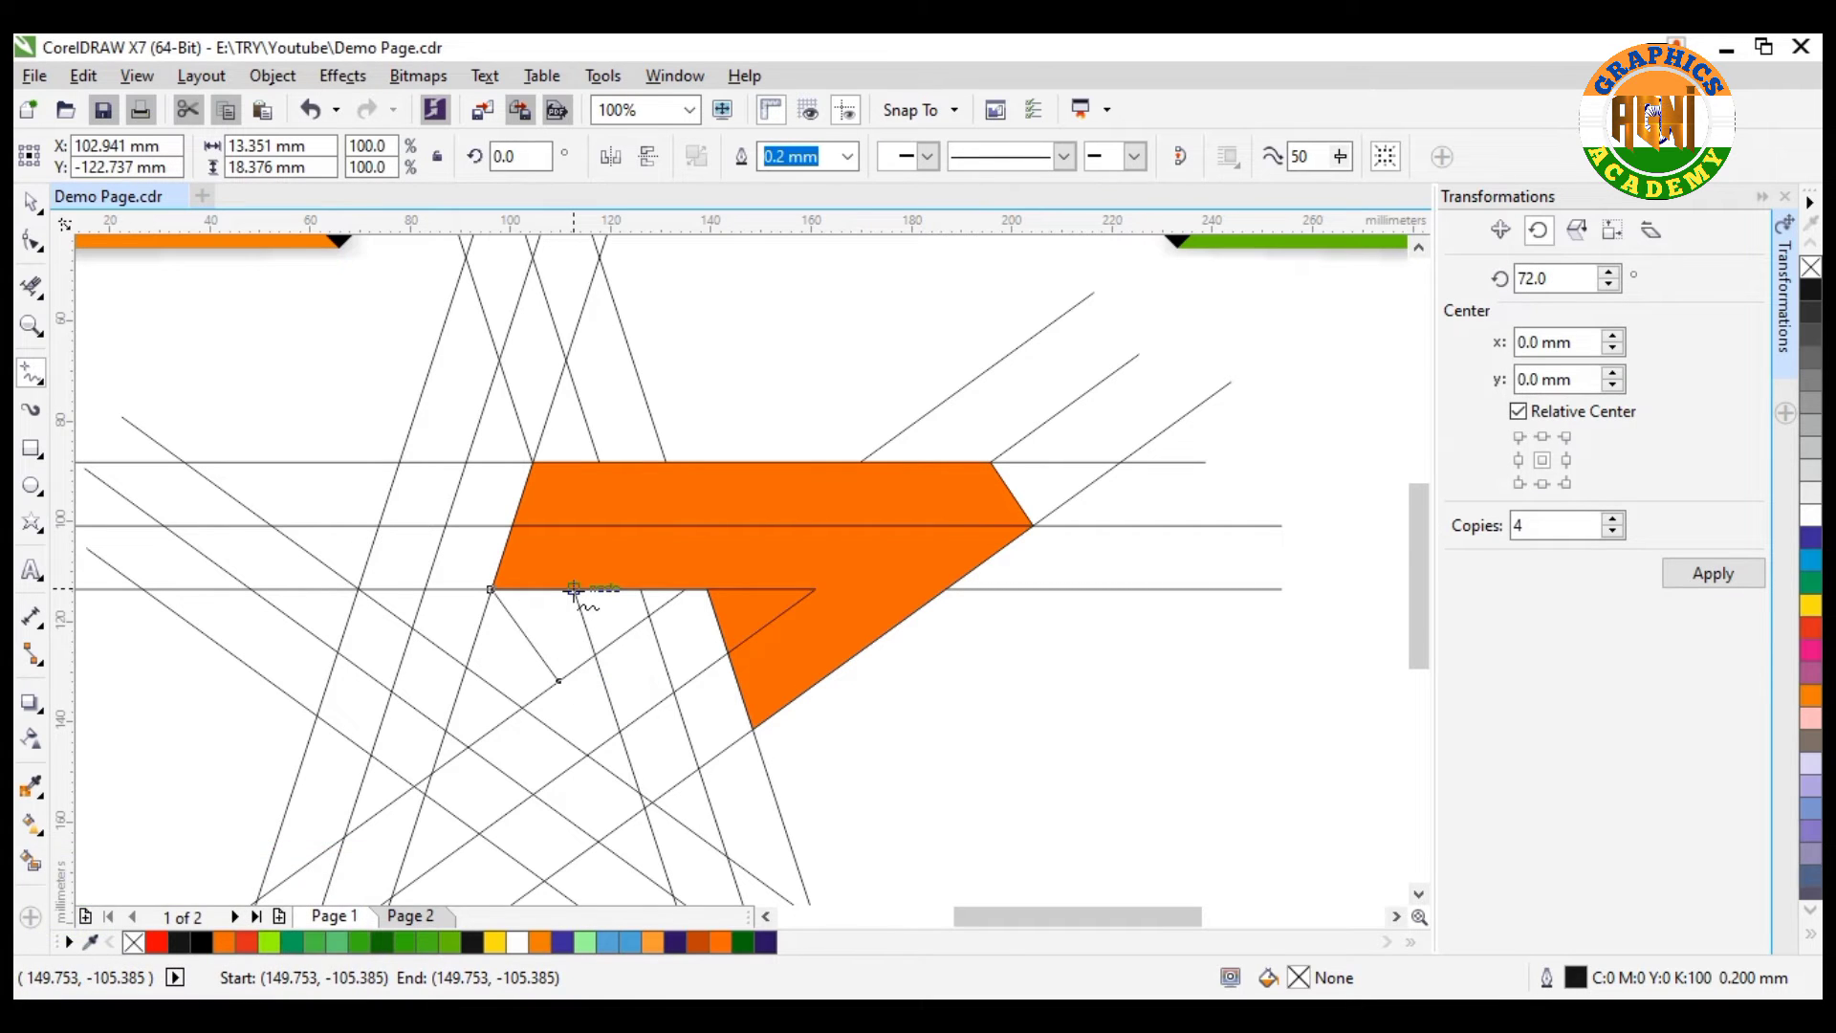
{"action": "left_click", "coordinate": [593, 655]}
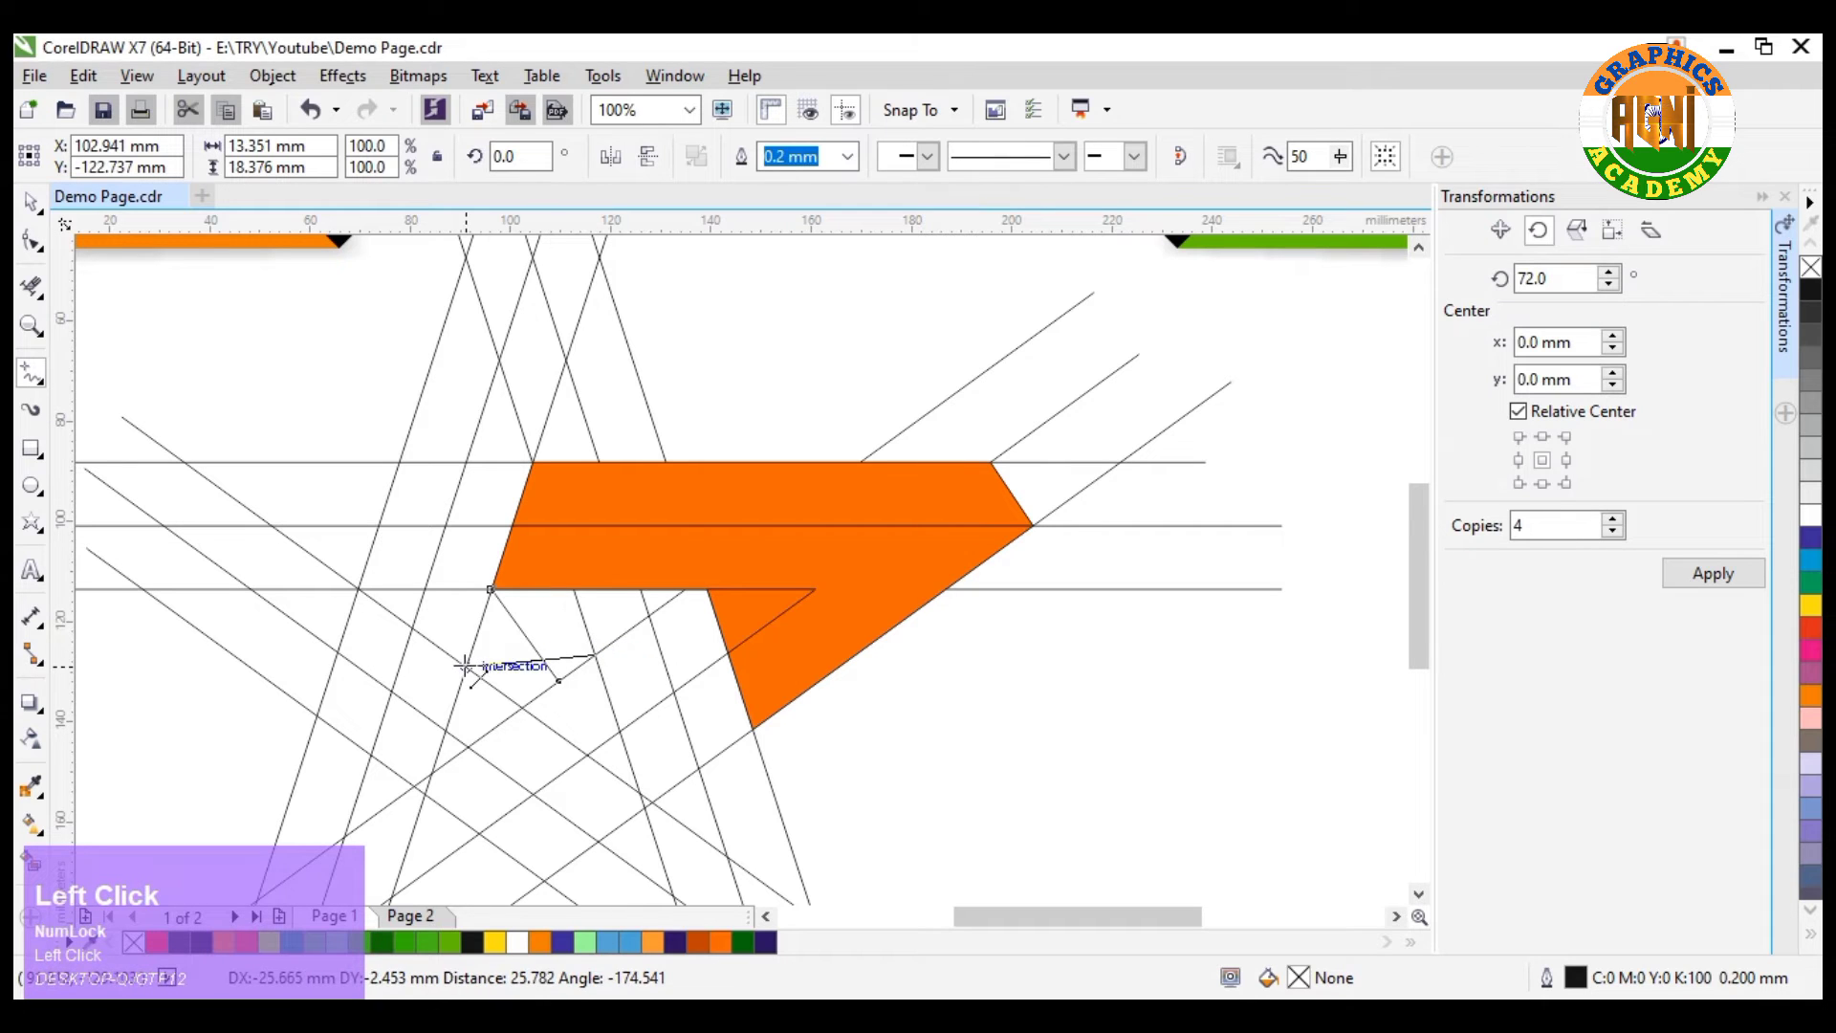
{"action": "left_click", "coordinate": [593, 655]}
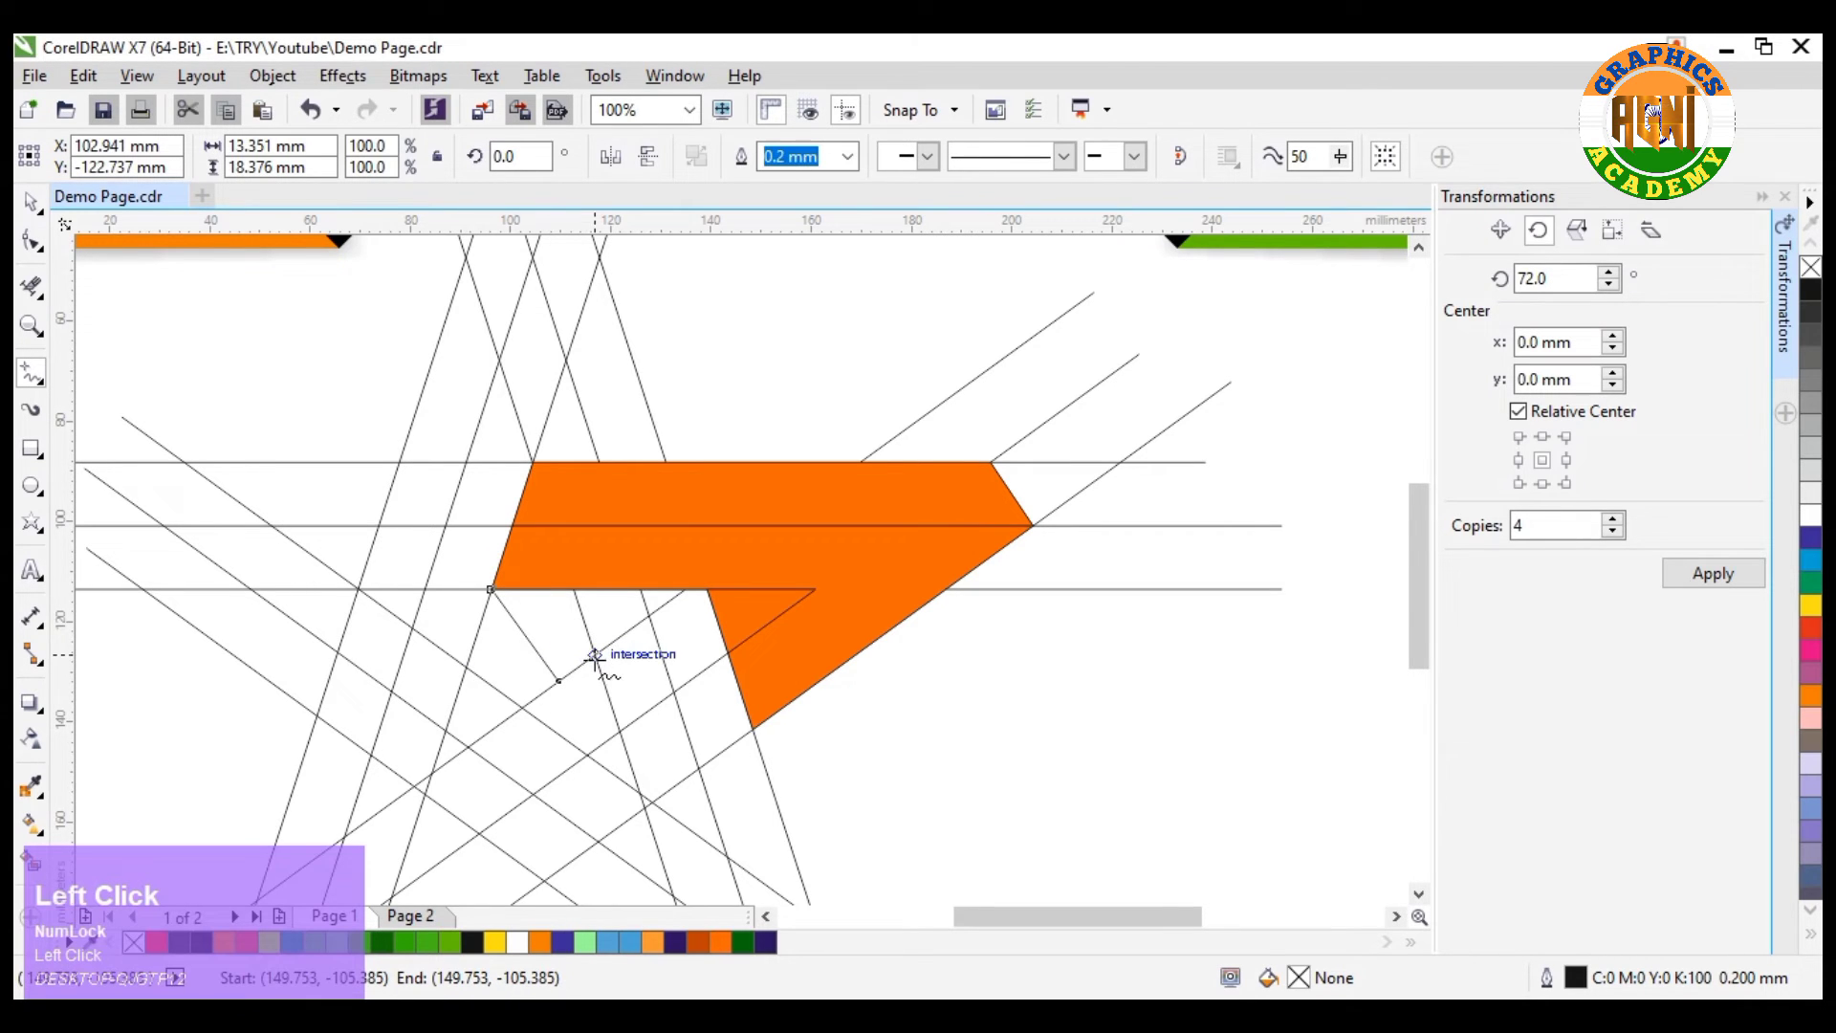
Draw a line about 25 mm long downward from the lower horizontal line so that it crosses the previous perpendicular line at the star's centre.
{"action": "left_click", "coordinate": [574, 588]}
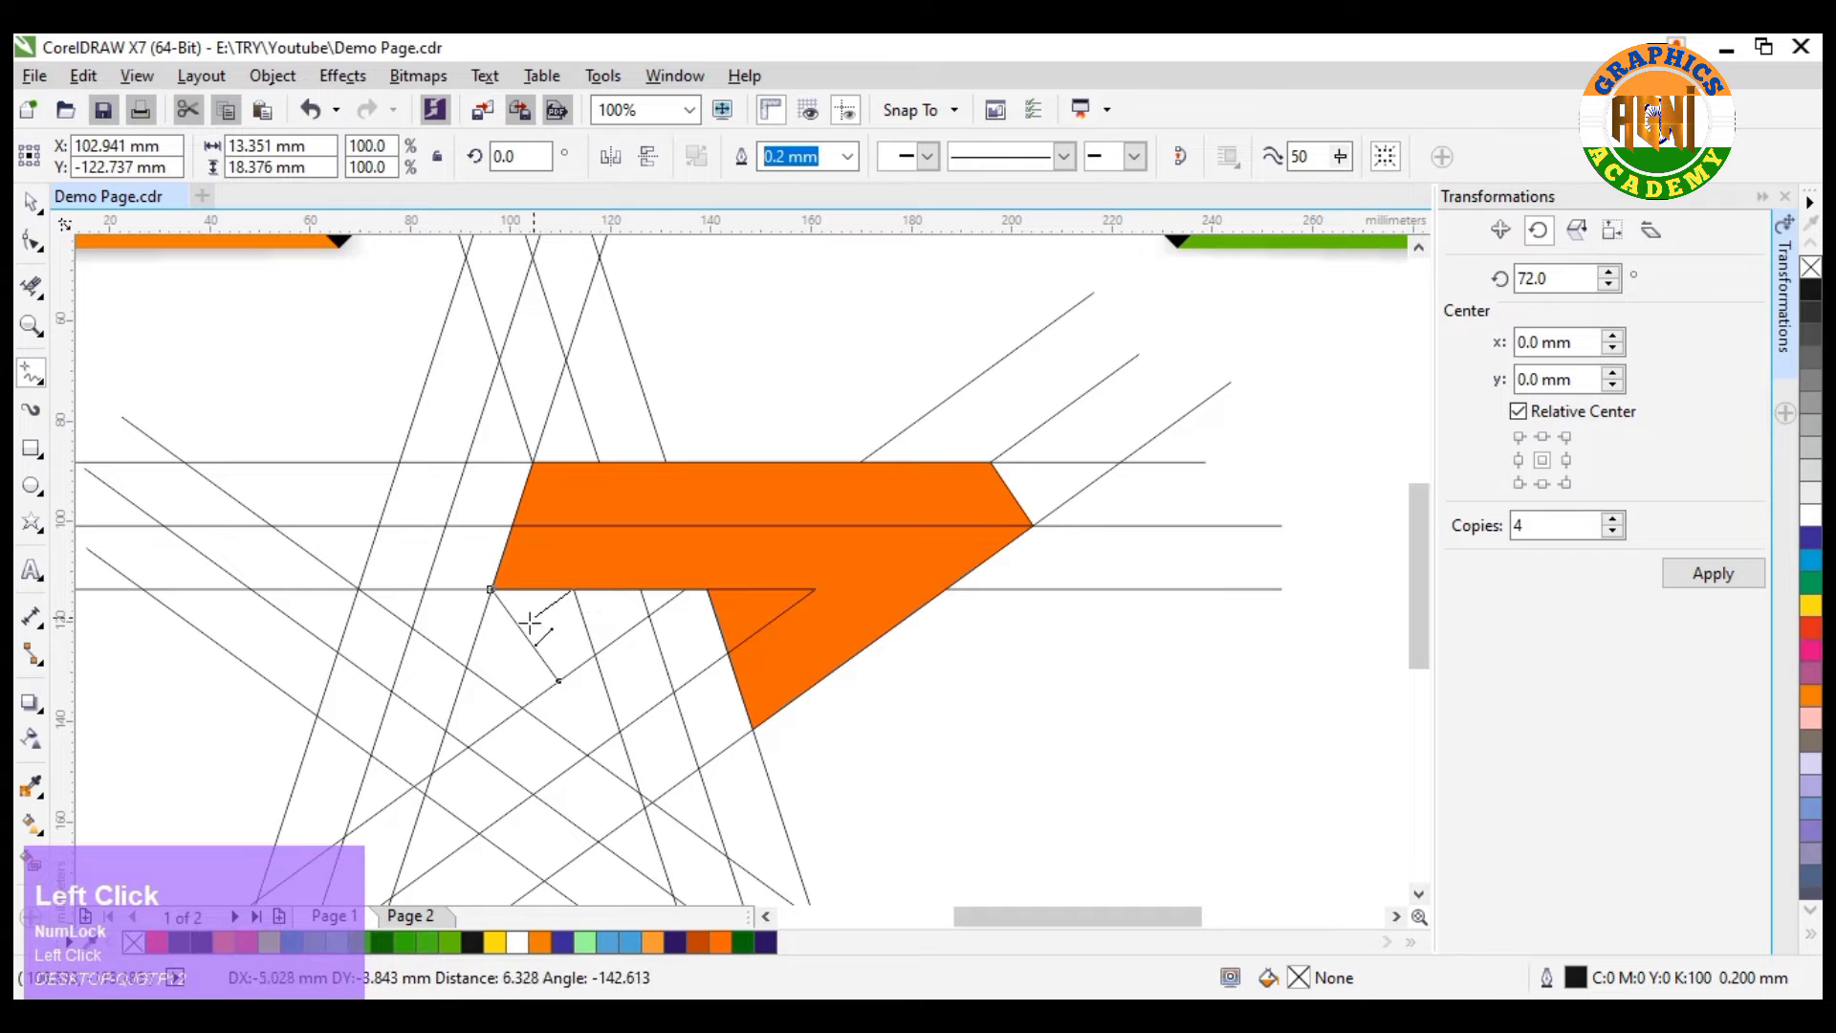
{"action": "left_click", "coordinate": [497, 690]}
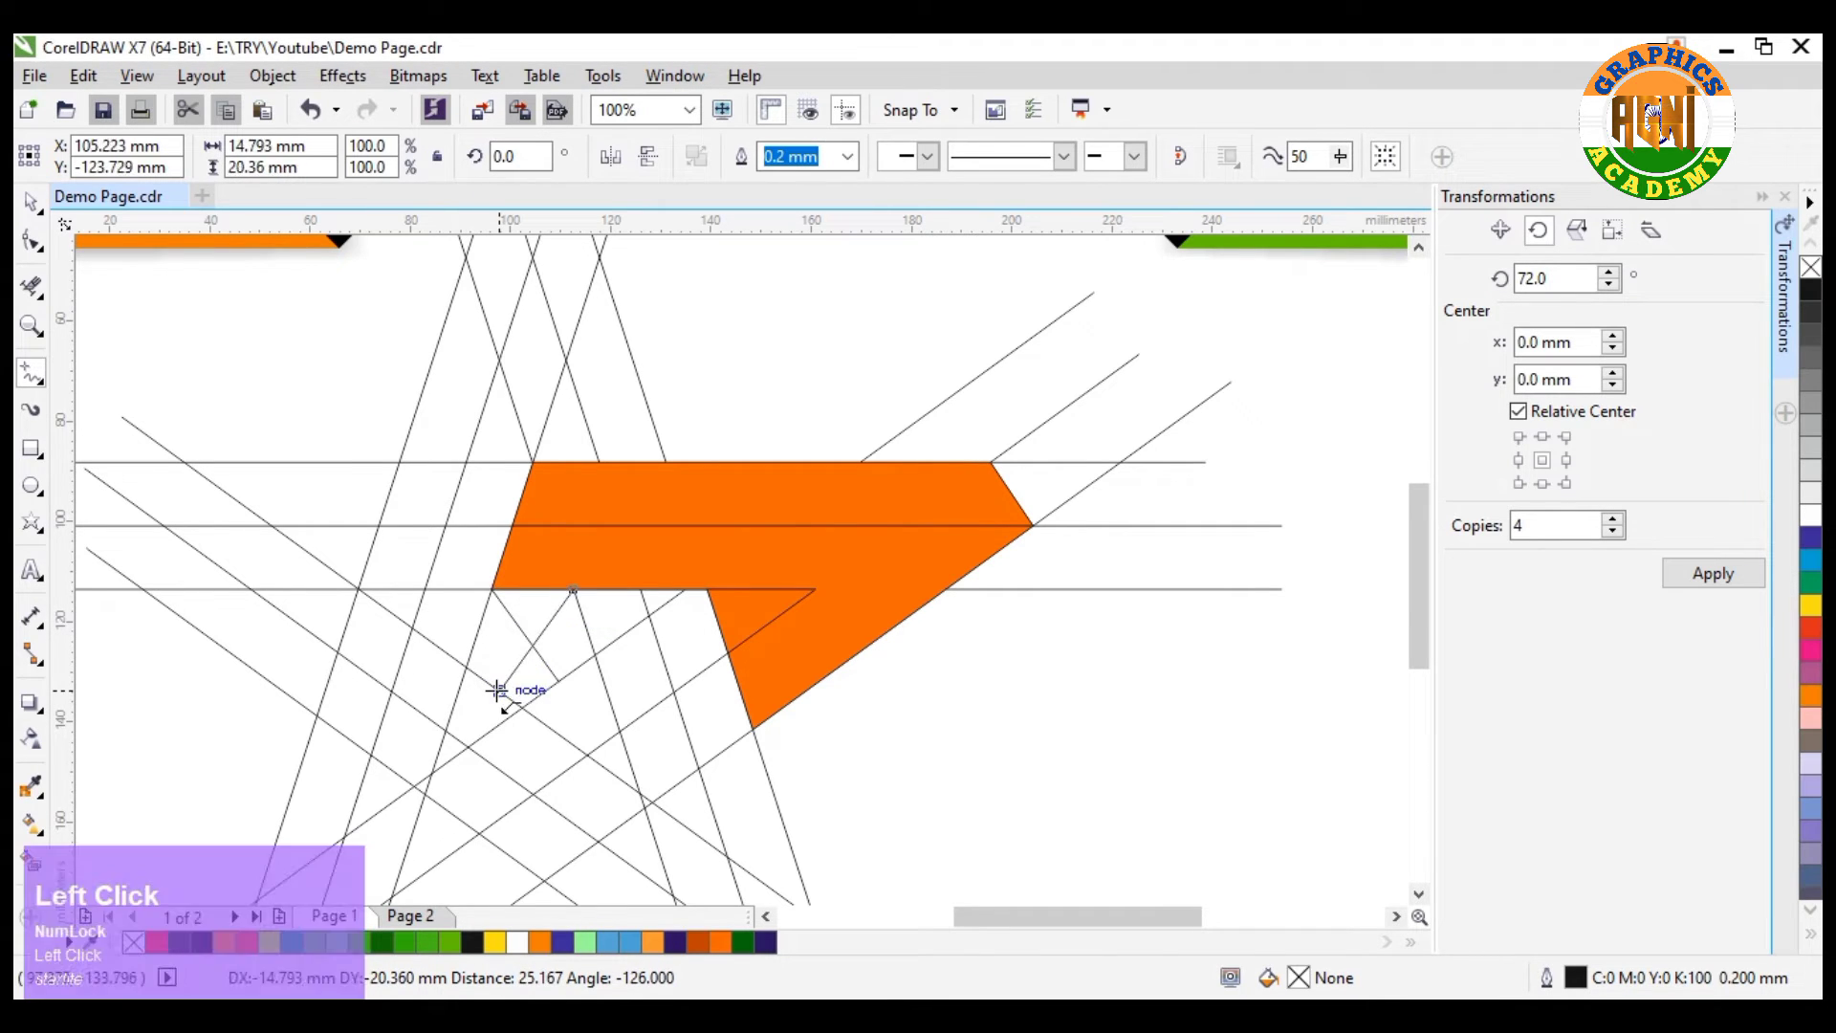
{"action": "left_click", "coordinate": [31, 202]}
Move the rotation centres of the upper band, the lower band with its arm and the small triangle to the crossing of the two short lines.
{"action": "left_click", "coordinate": [744, 494]}
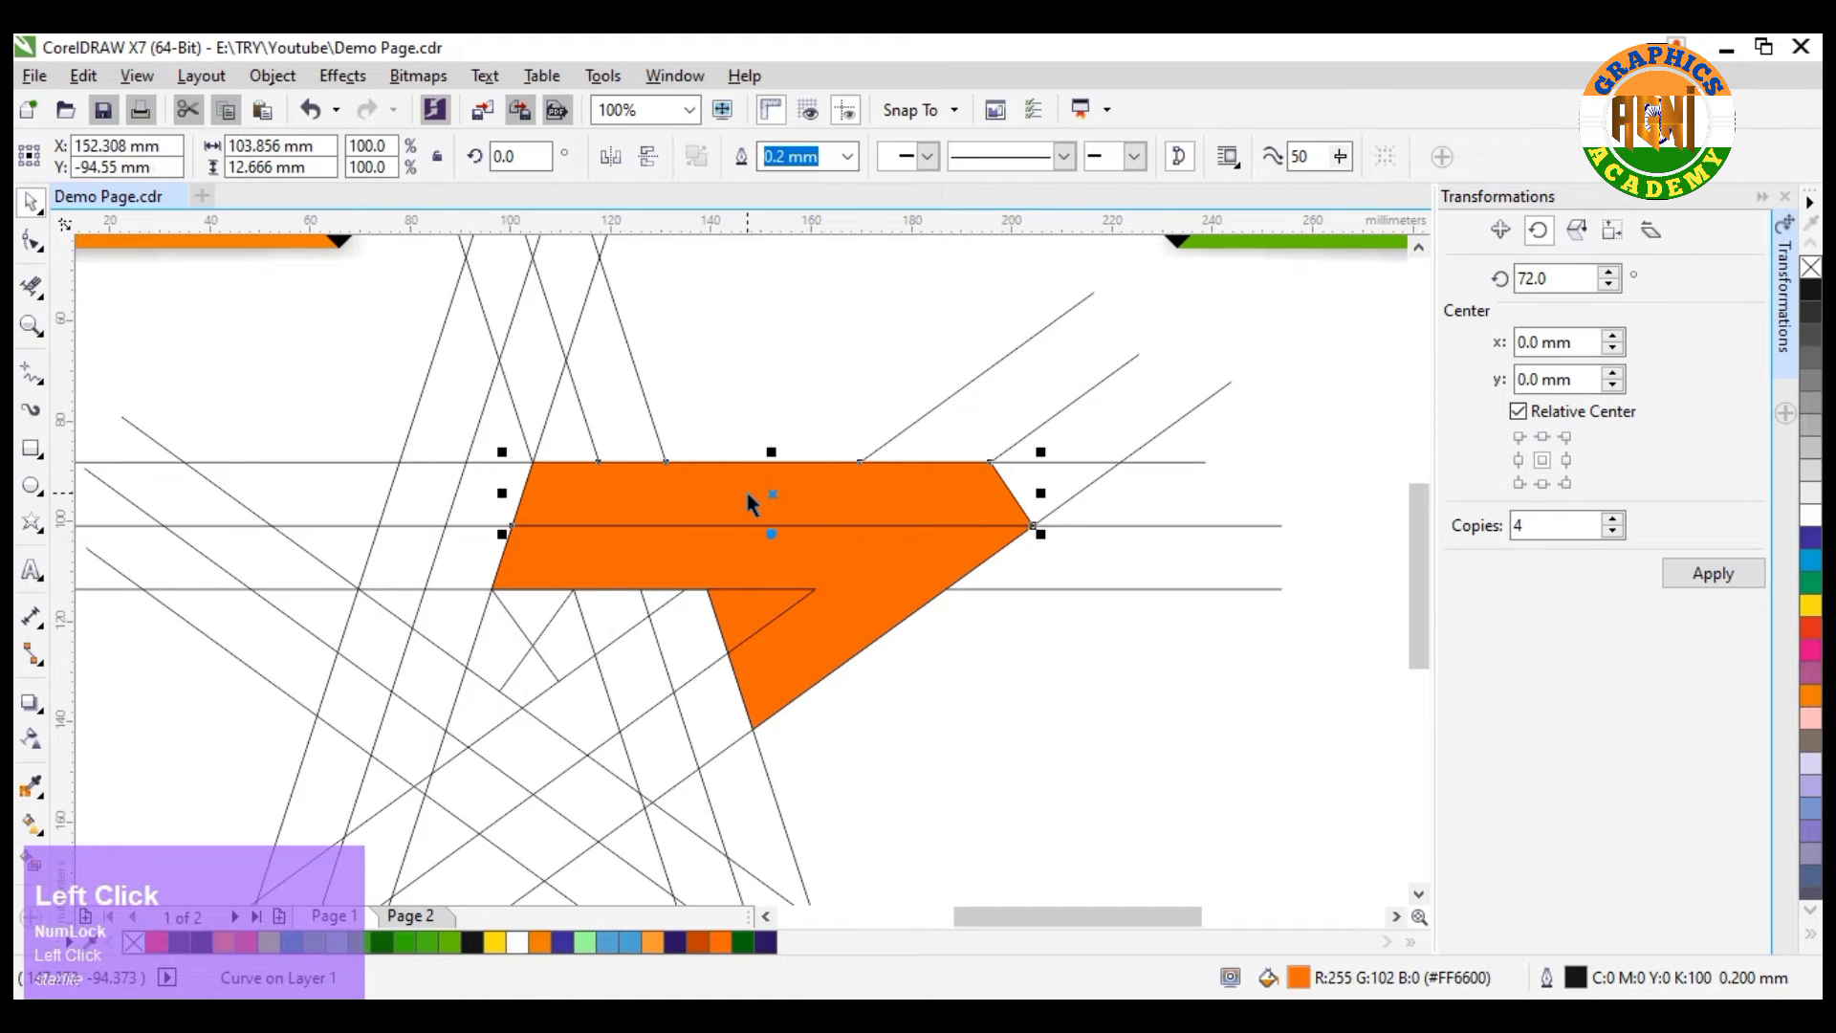
{"action": "left_click", "coordinate": [773, 493]}
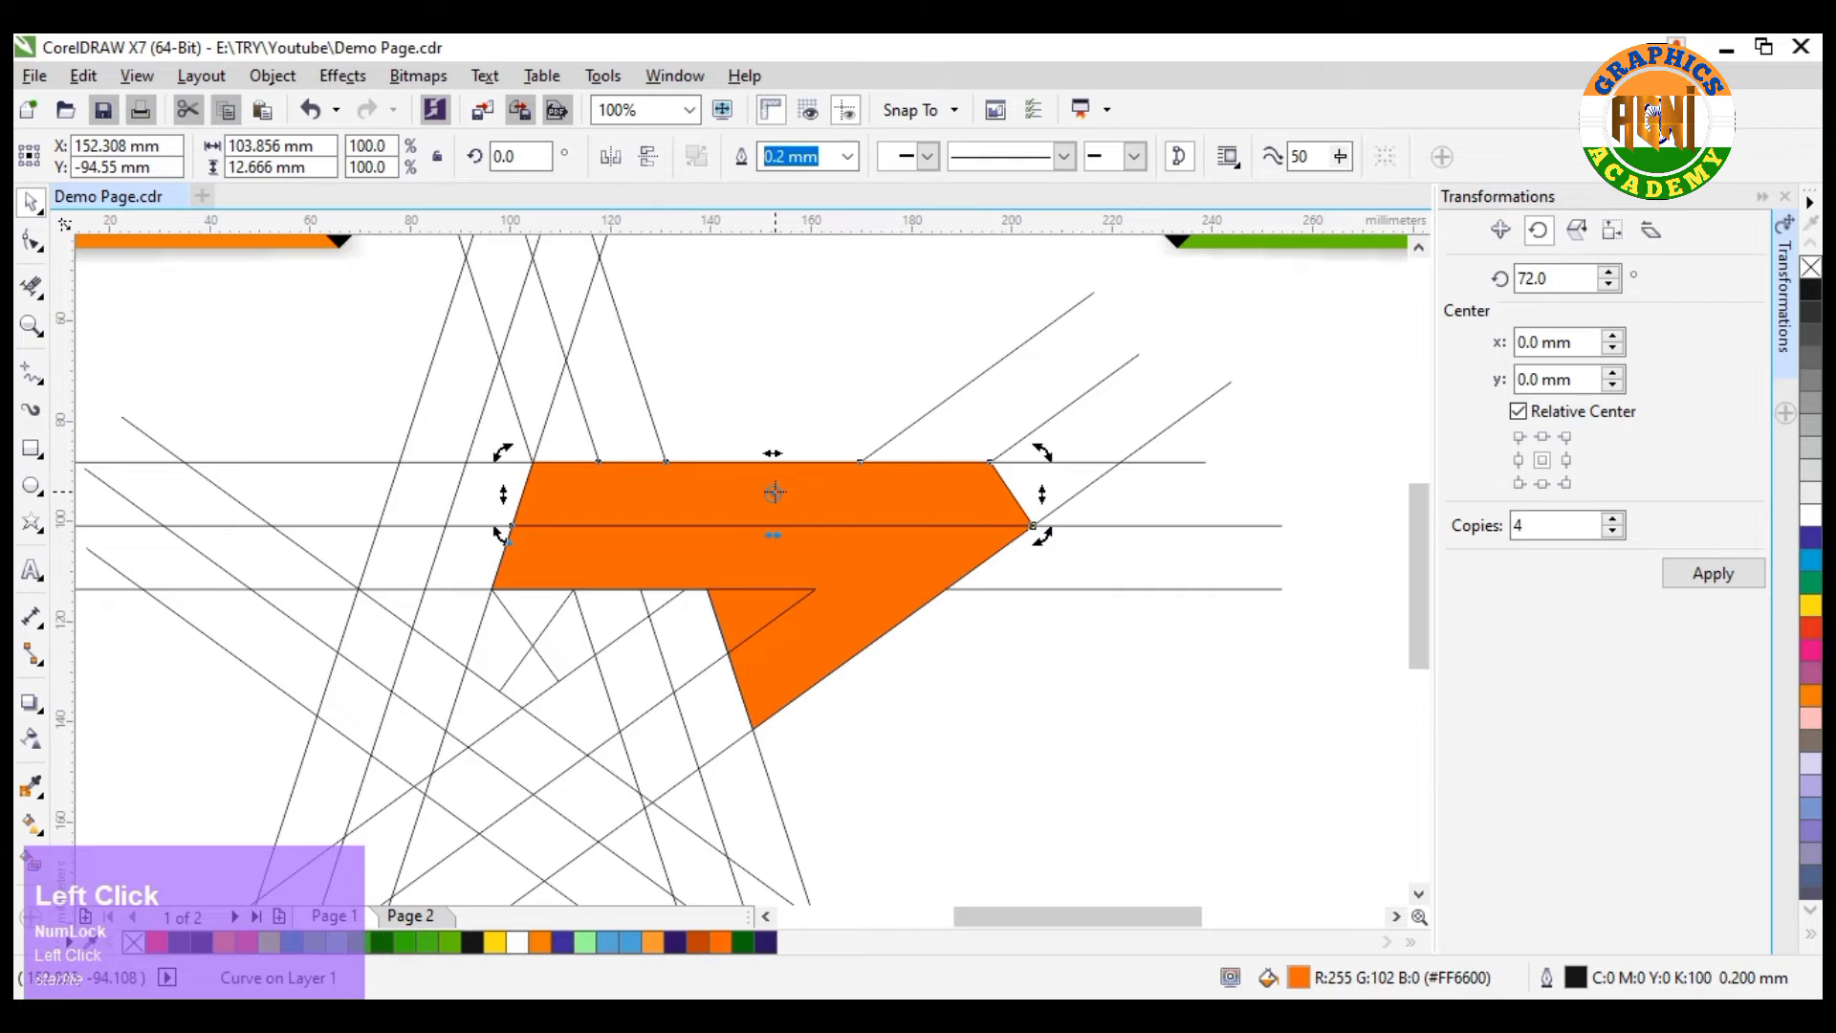
{"action": "left_click_drag", "start_coordinate": [772, 492], "coordinate": [531, 646]}
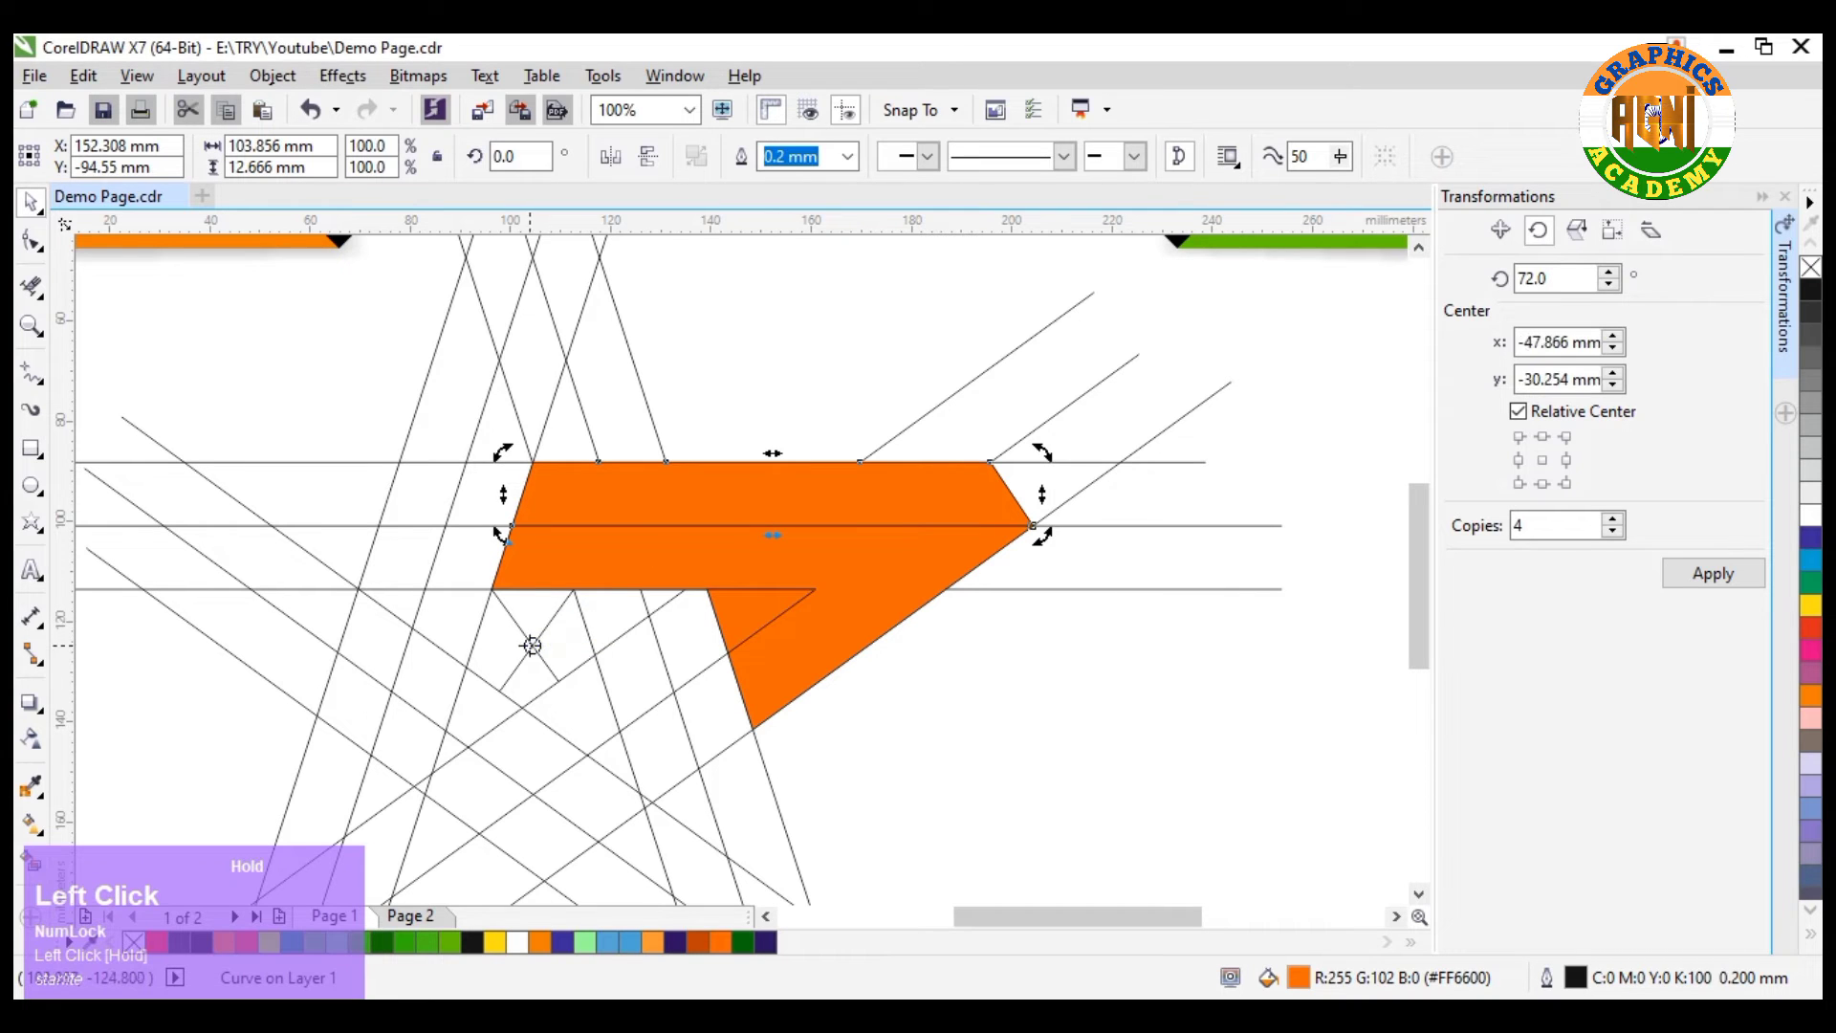
{"action": "left_click", "coordinate": [859, 547]}
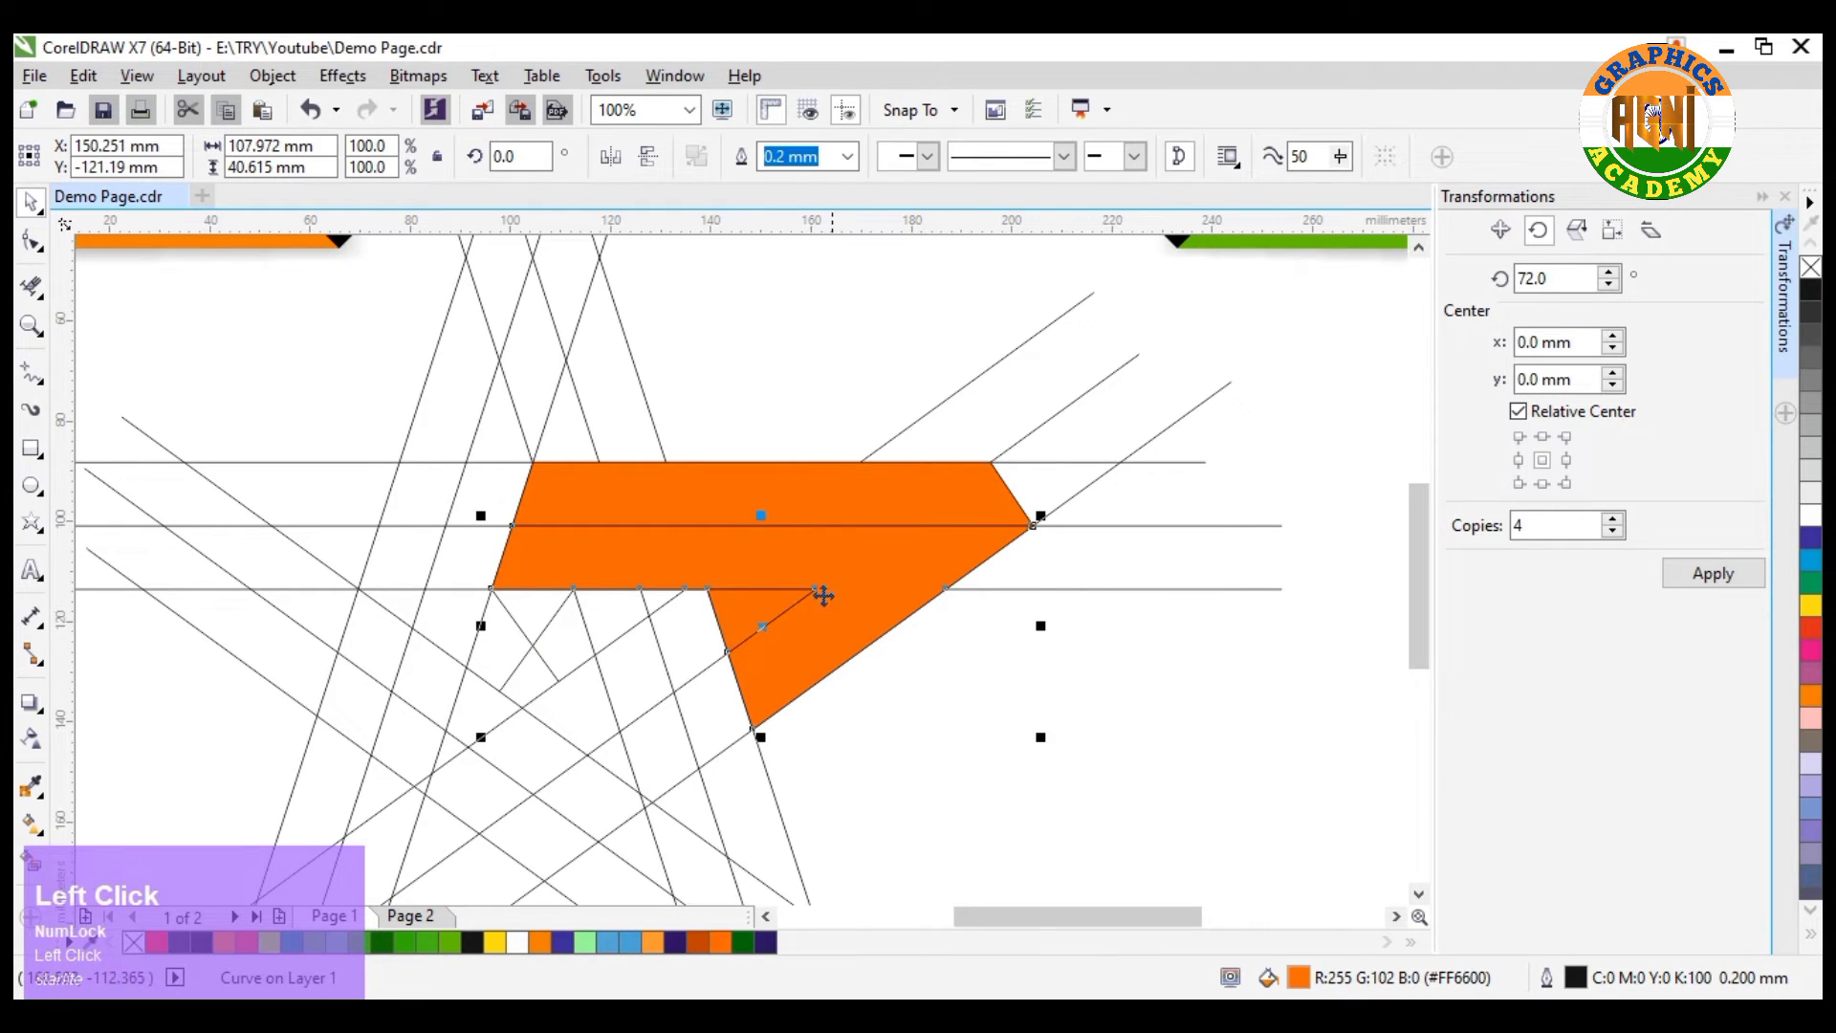
{"action": "left_click", "coordinate": [762, 627]}
{"action": "left_click_drag", "start_coordinate": [762, 627], "coordinate": [533, 646]}
{"action": "left_click", "coordinate": [737, 613]}
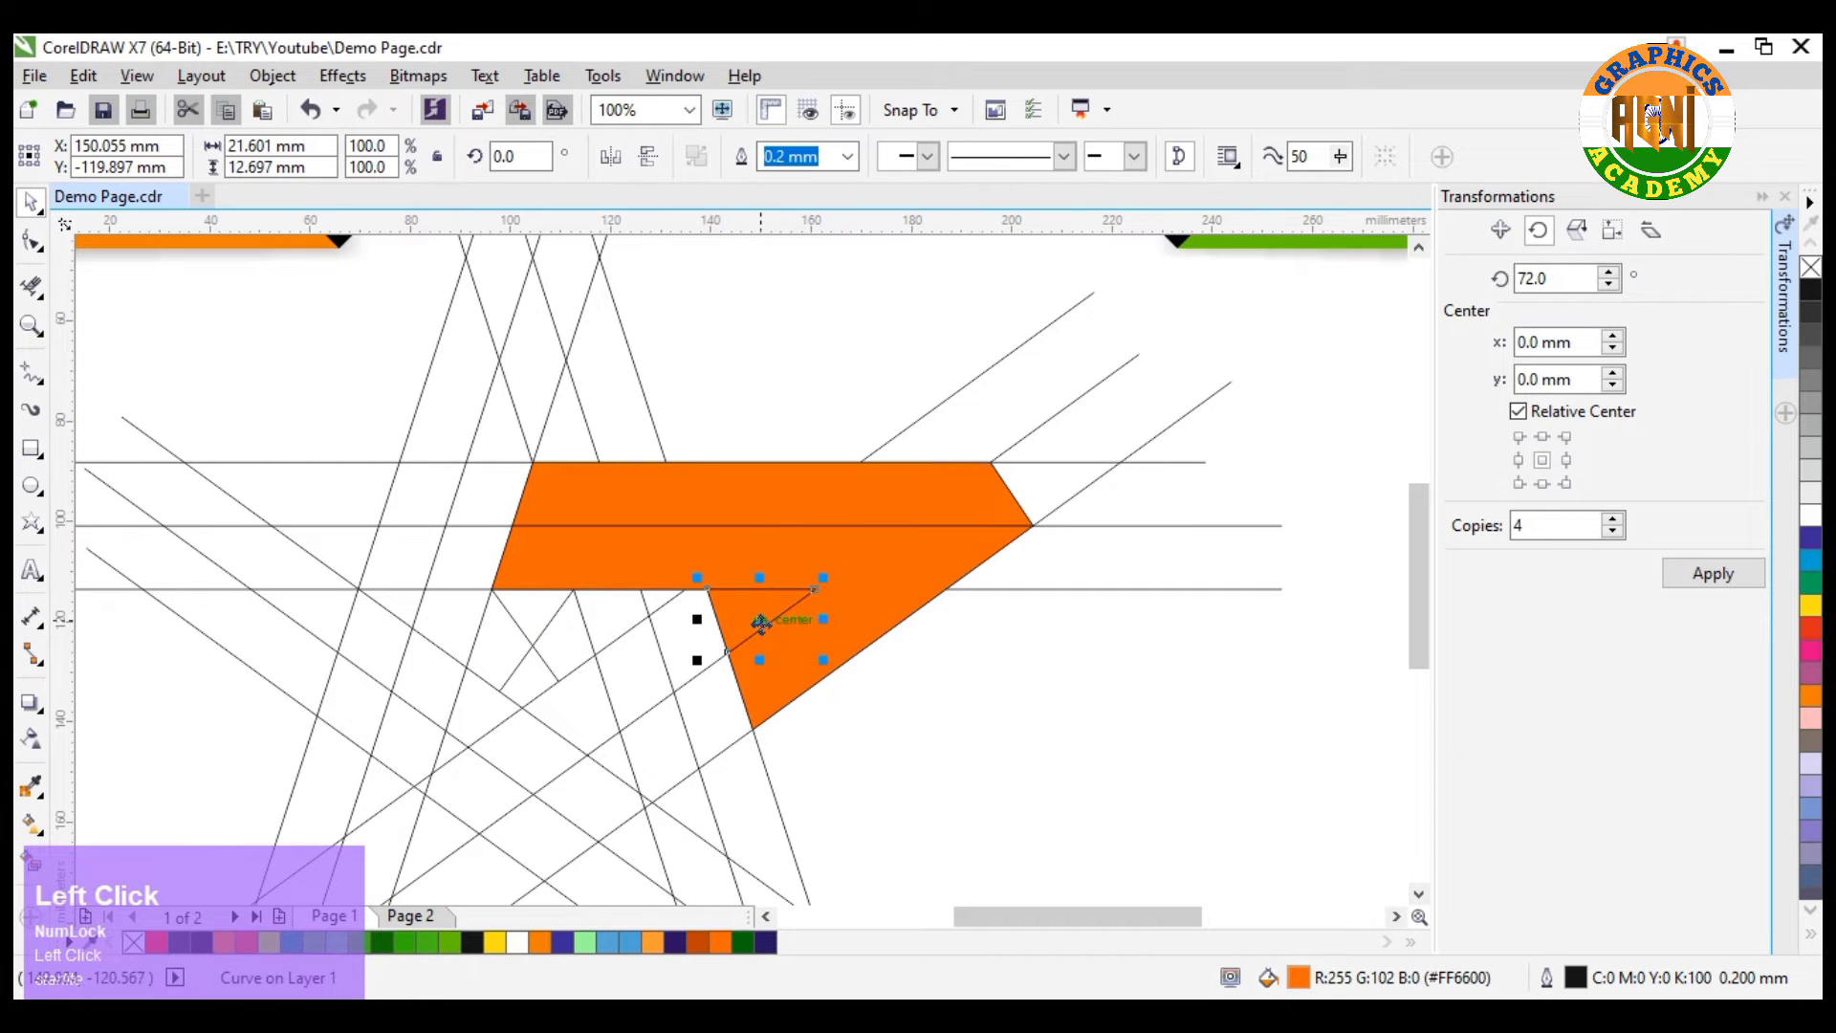
{"action": "left_click", "coordinate": [762, 623]}
{"action": "left_click_drag", "start_coordinate": [761, 623], "coordinate": [536, 640]}
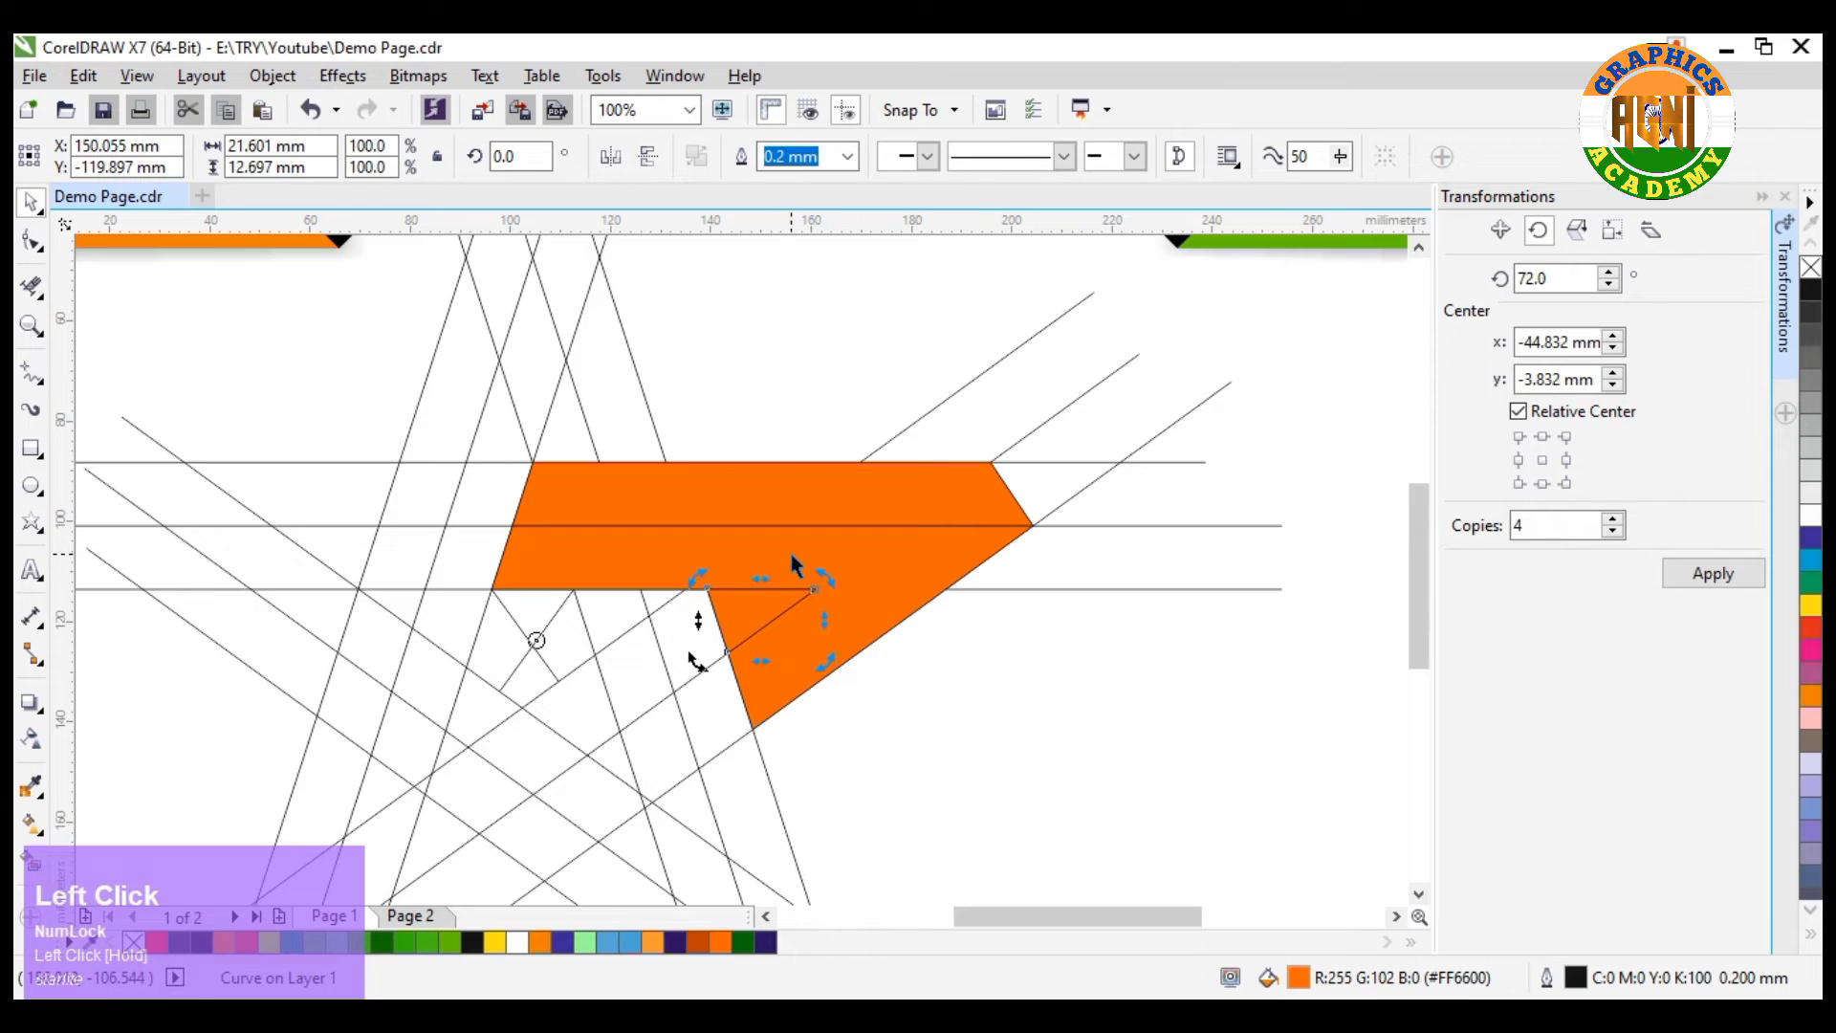
Delete all the groups of long parallel guide lines around the orange shapes.
{"action": "left_click", "coordinate": [640, 373]}
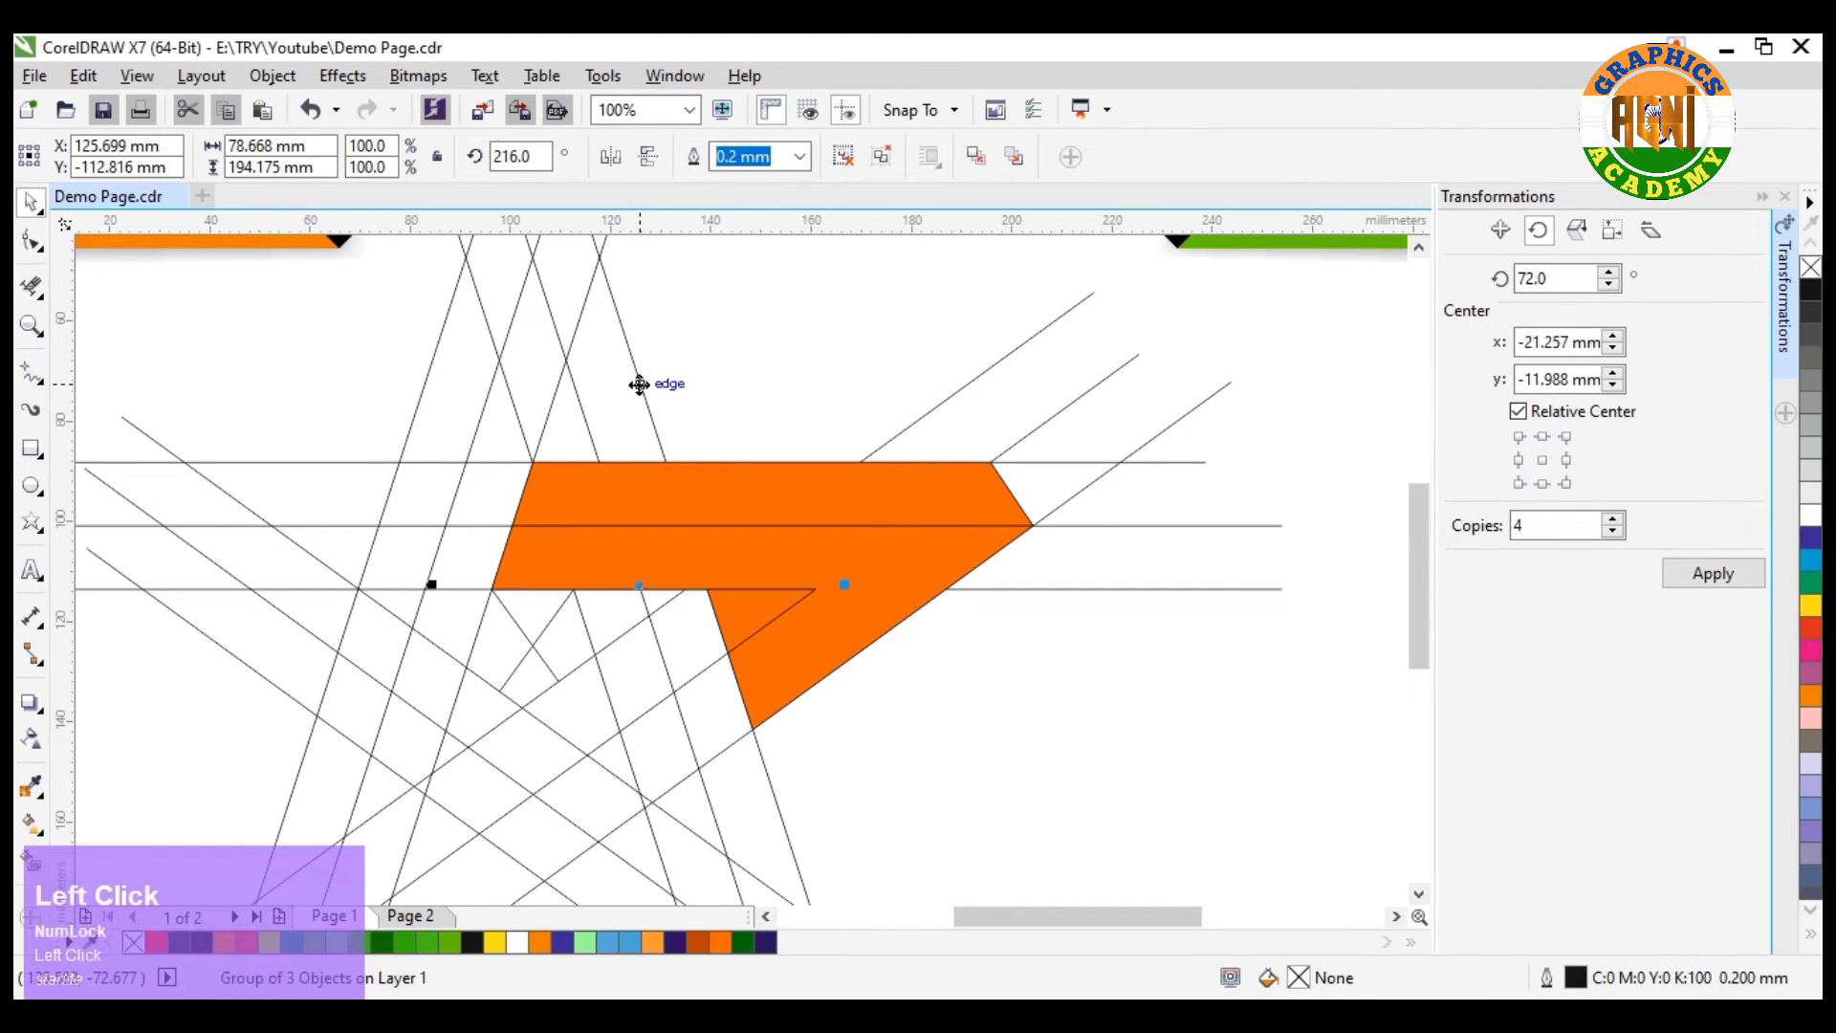
{"action": "key", "text": "Delete"}
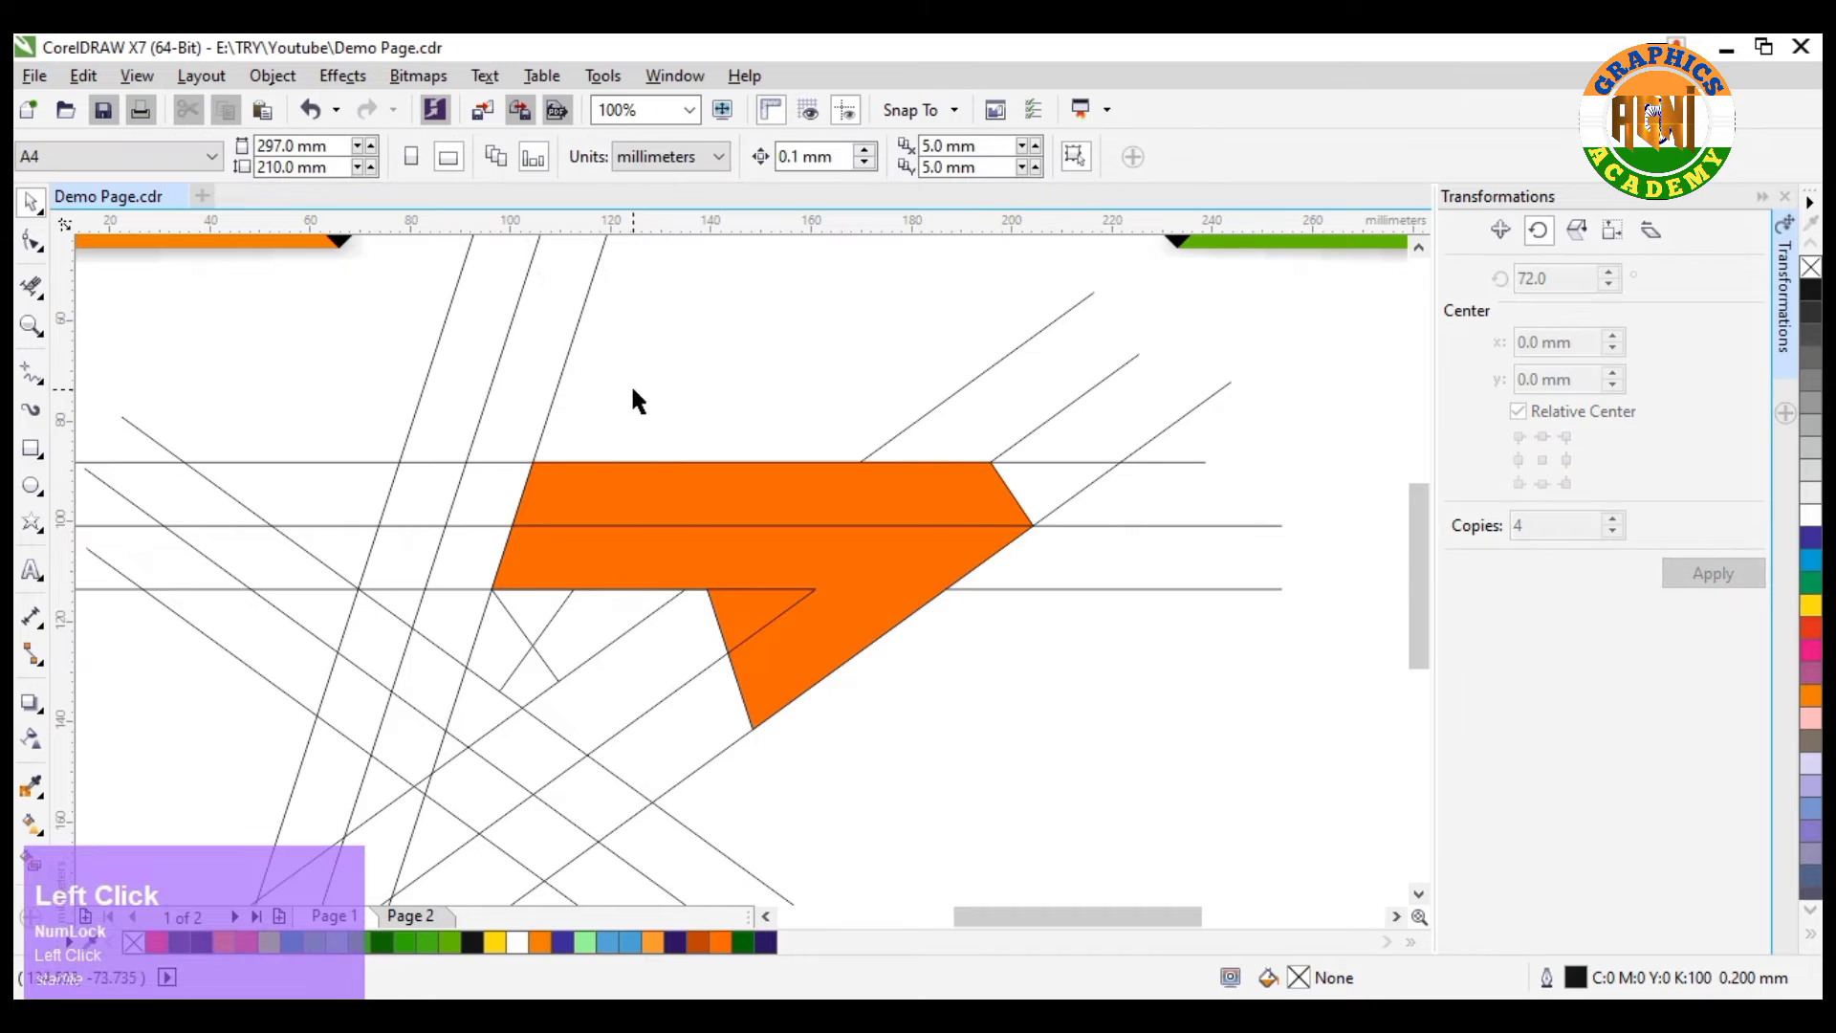
{"action": "left_click", "coordinate": [542, 392]}
{"action": "left_click", "coordinate": [553, 409]}
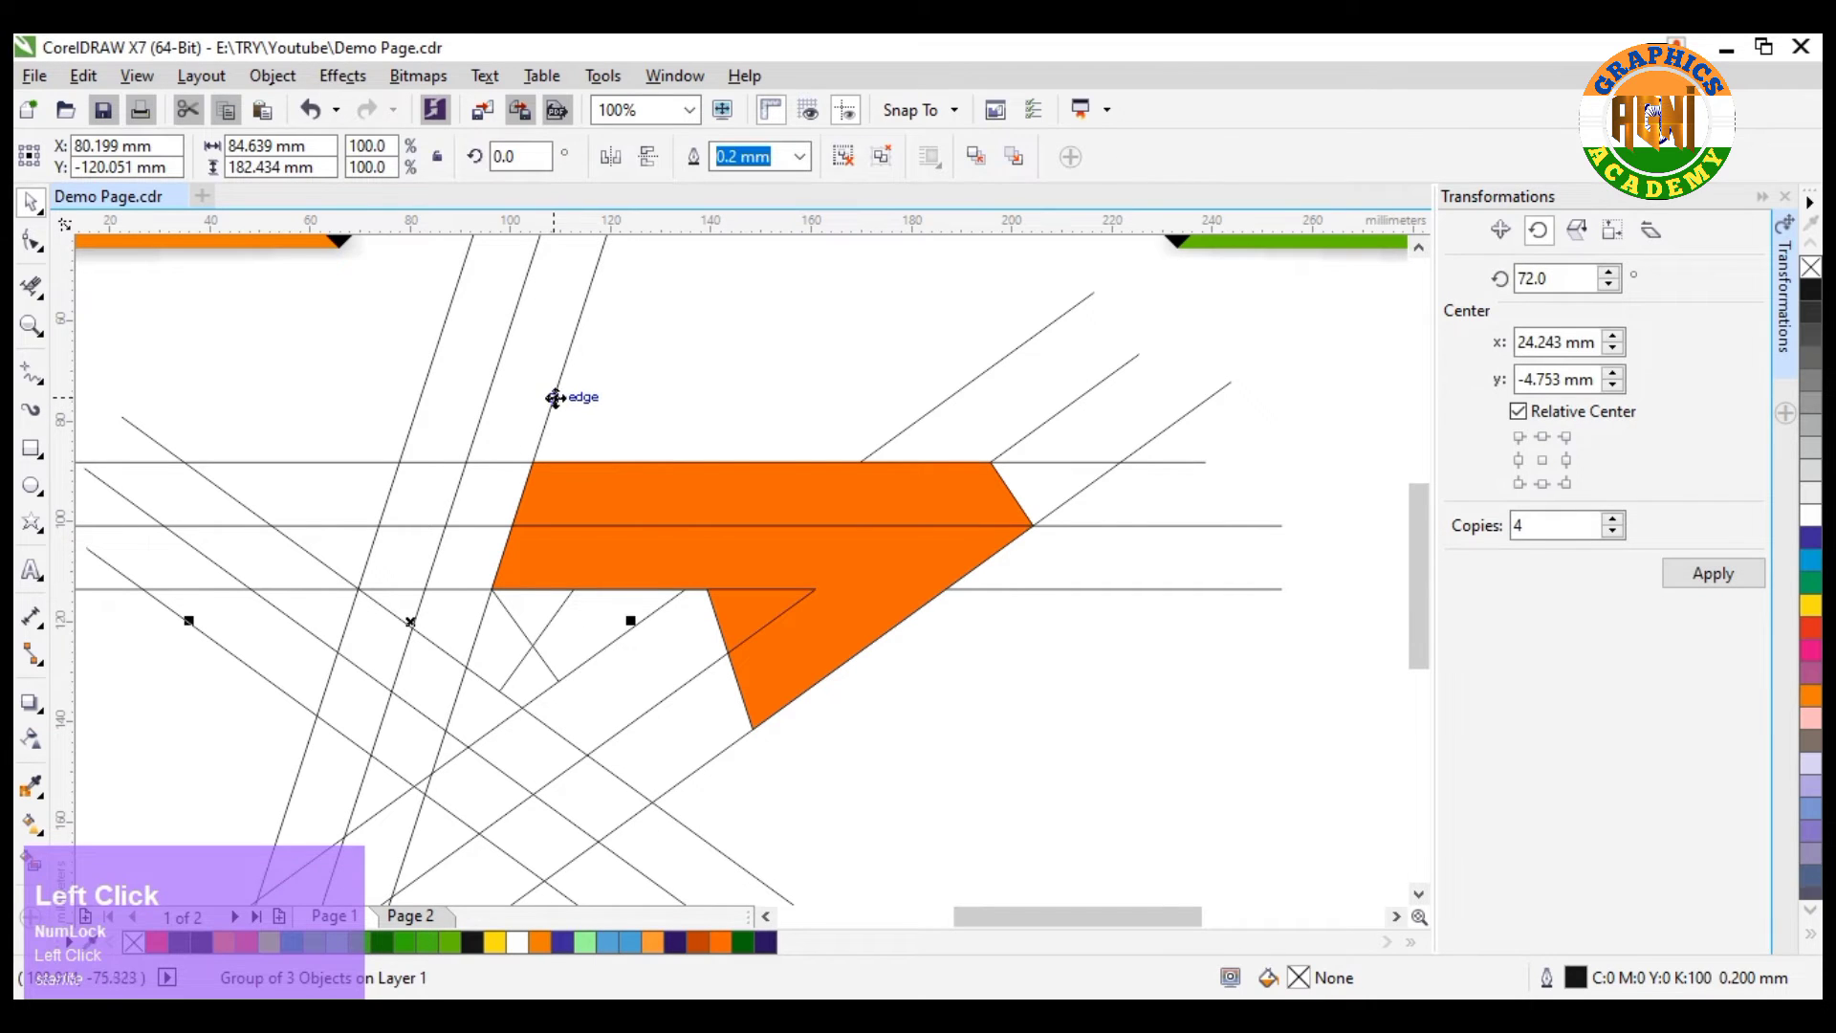
{"action": "key", "text": "Delete"}
{"action": "left_click", "coordinate": [394, 523]}
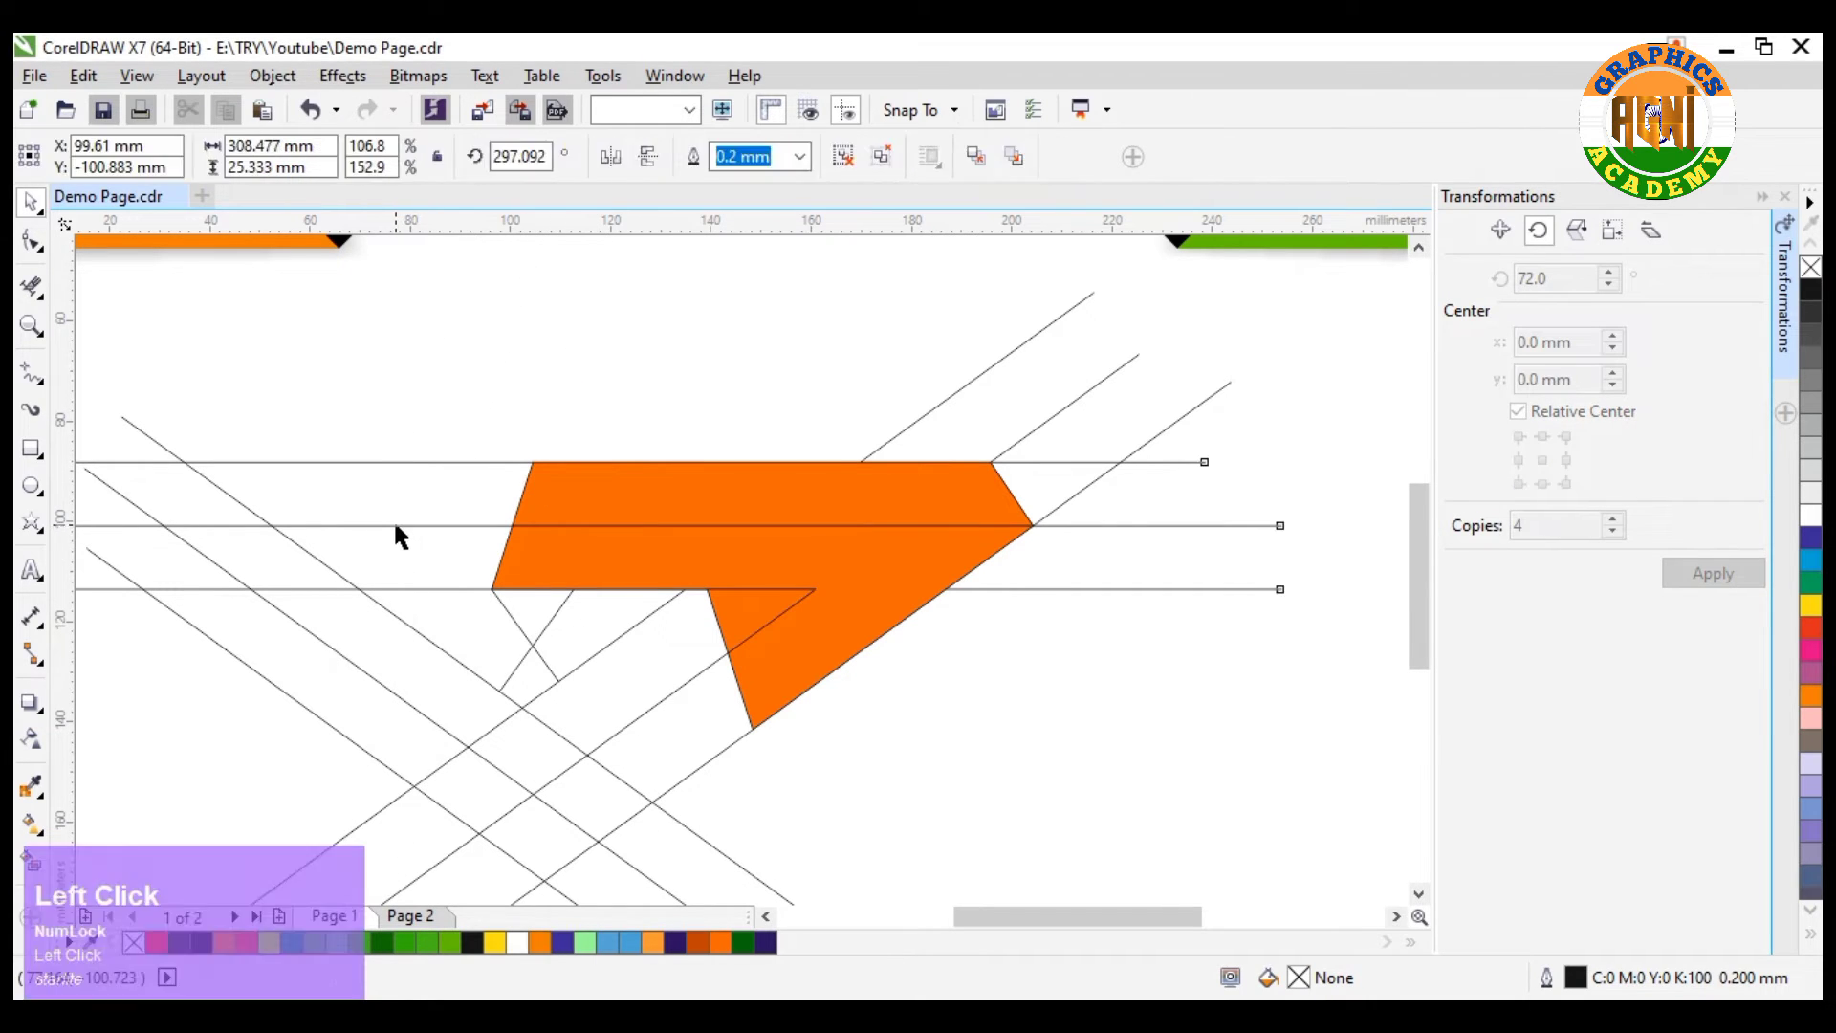
{"action": "key", "text": "Delete"}
{"action": "left_click", "coordinate": [379, 602]}
{"action": "key", "text": "Delete"}
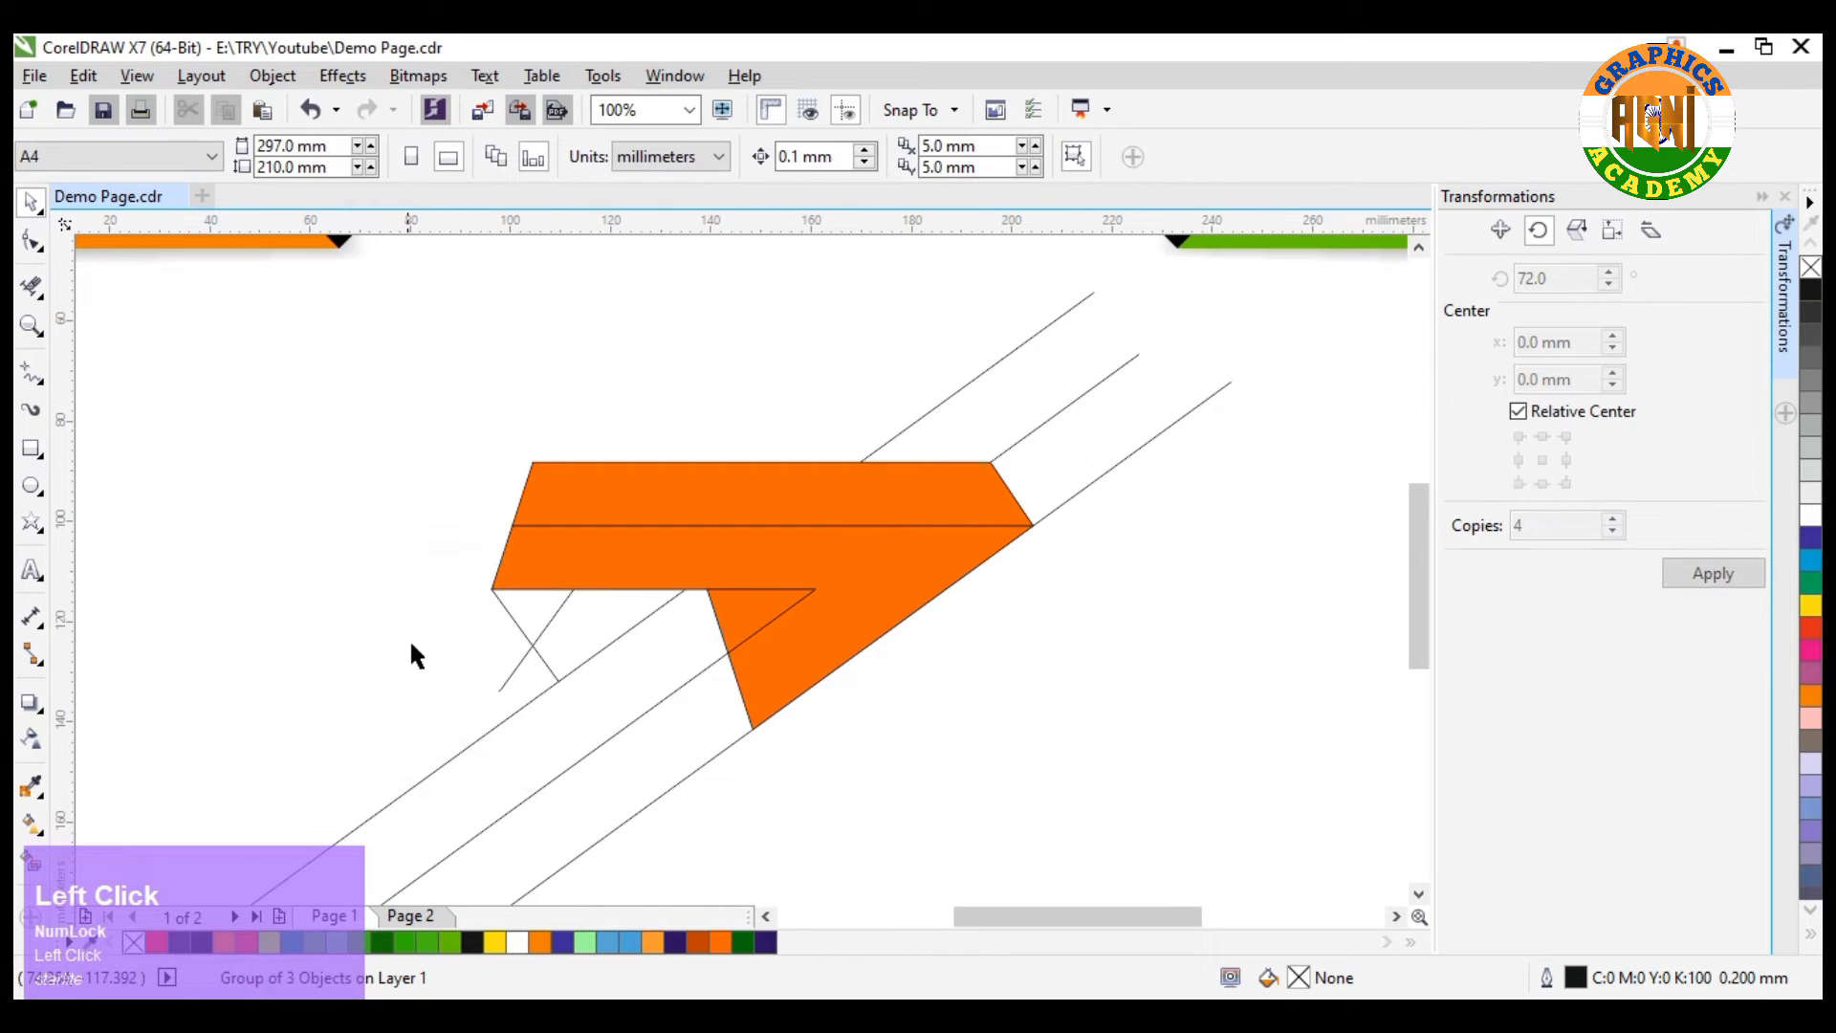
{"action": "left_click", "coordinate": [496, 726]}
{"action": "key", "text": "Delete"}
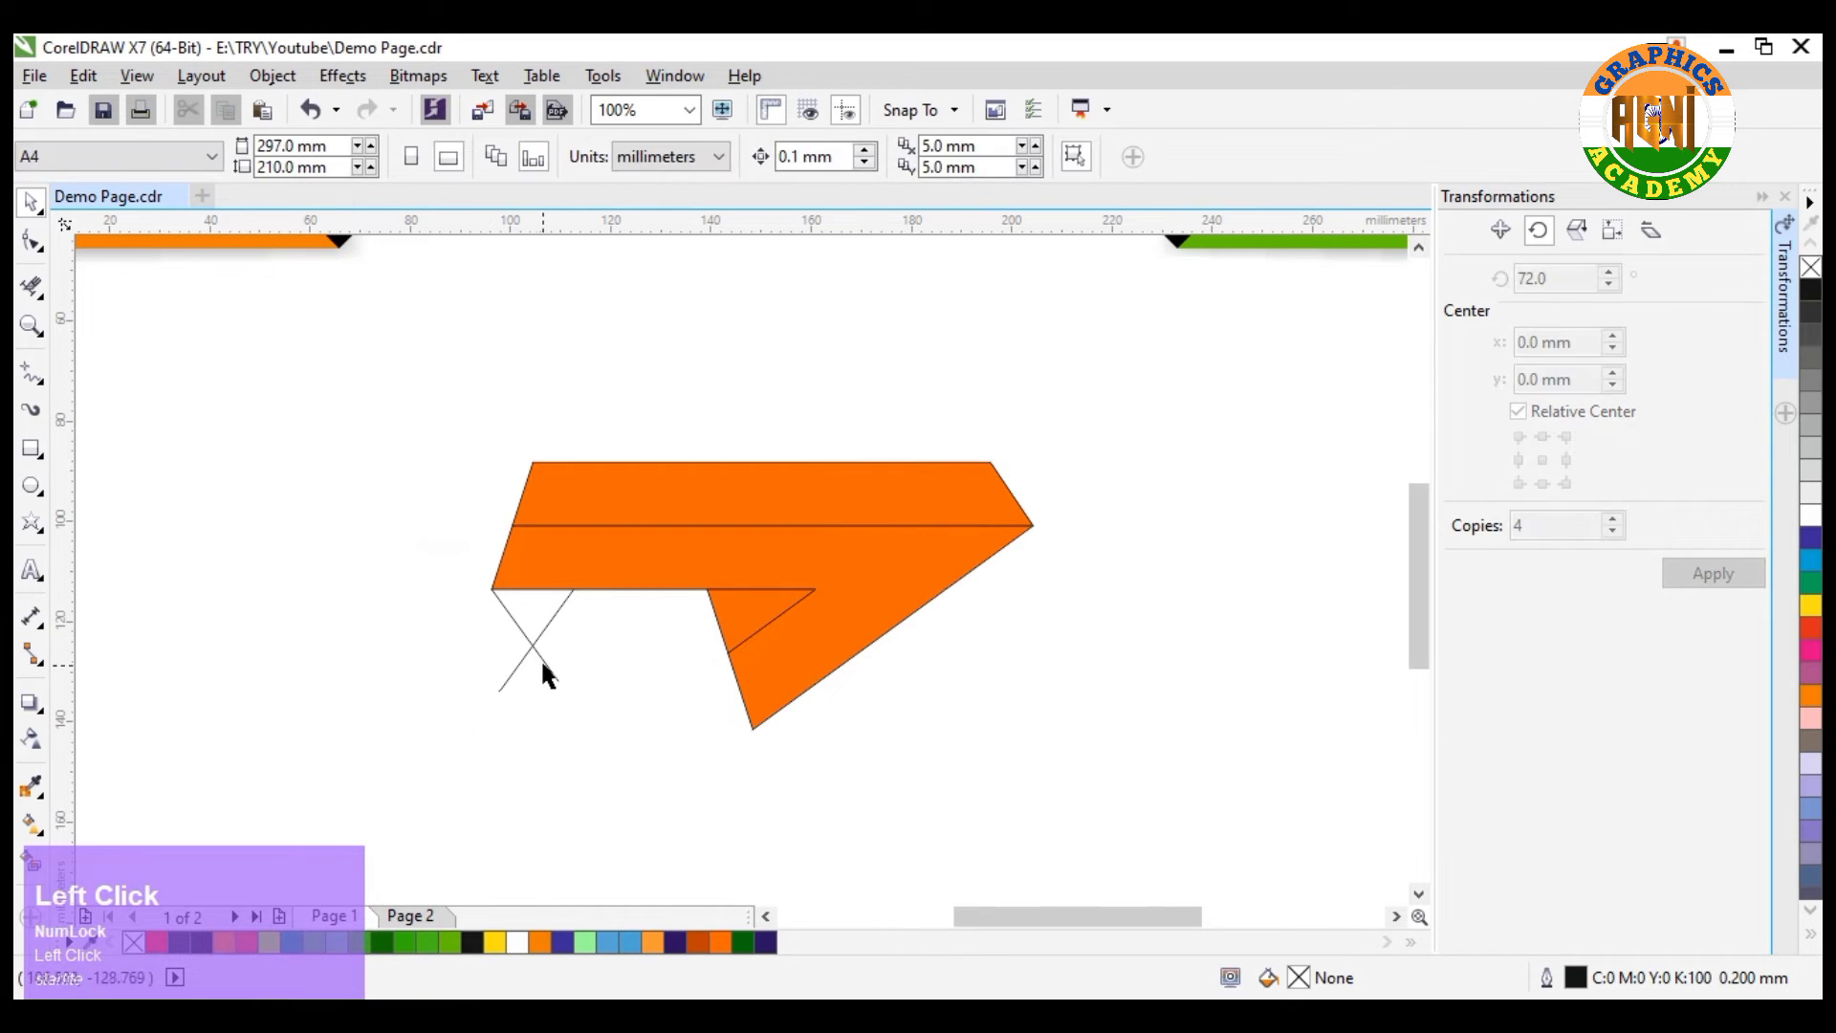
Delete the two short crossing lines below the orange band.
{"action": "left_click", "coordinate": [541, 660]}
{"action": "key", "text": "Delete"}
{"action": "left_click", "coordinate": [517, 664]}
{"action": "key", "text": "Delete"}
Apply a linear fountain fill along the upper band, from dark navy at its left end to light blue at its right end.
{"action": "left_click", "coordinate": [35, 823]}
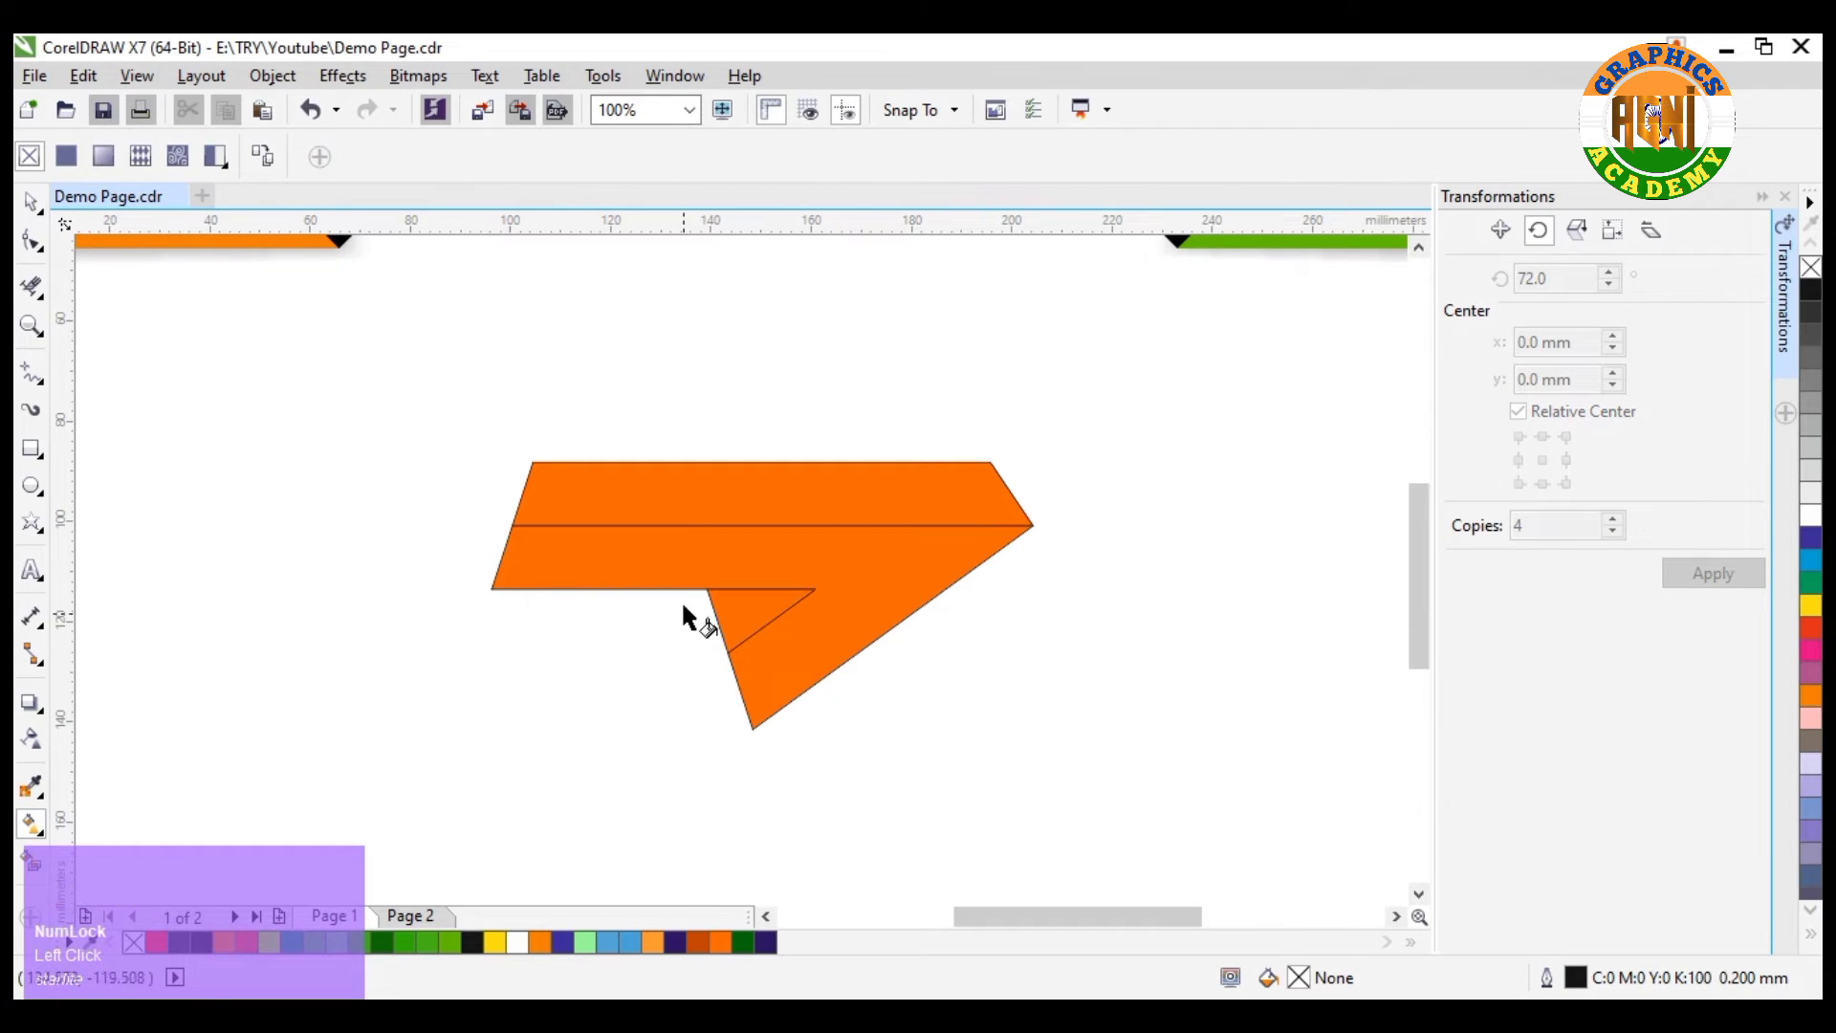
{"action": "left_click", "coordinate": [526, 491]}
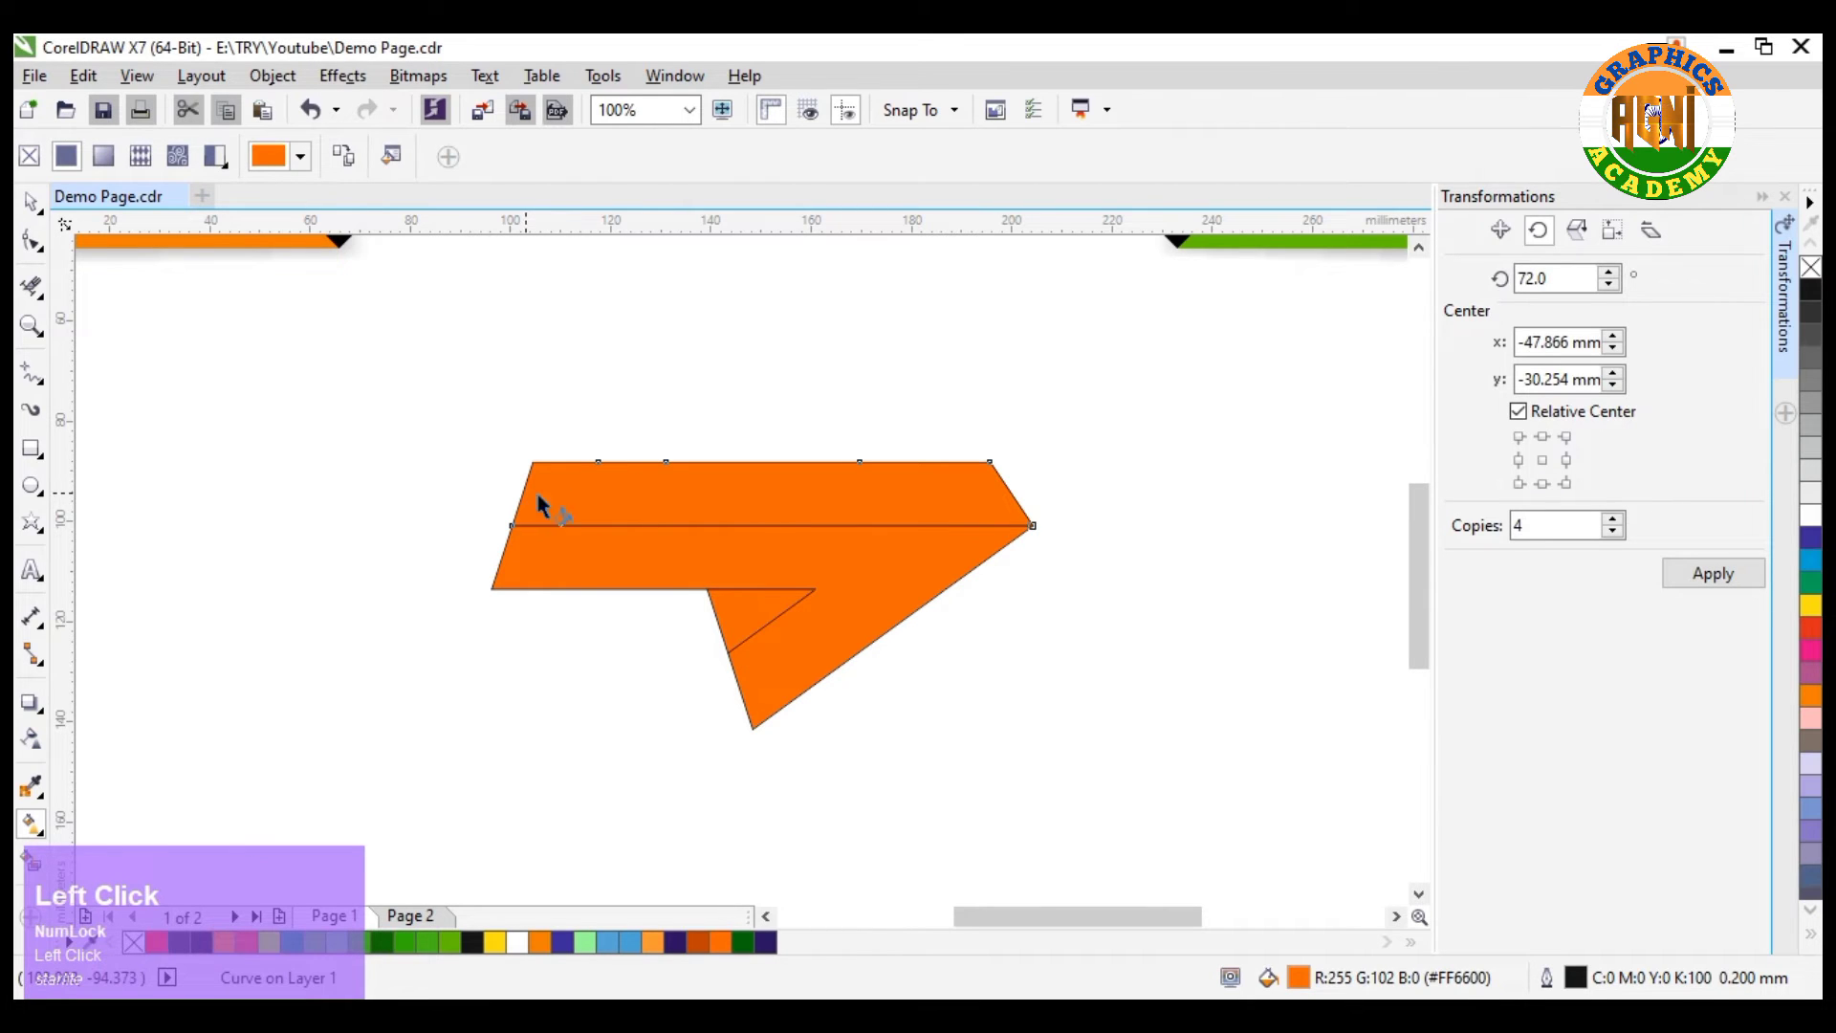
{"action": "left_click_drag", "start_coordinate": [519, 492], "coordinate": [1010, 494]}
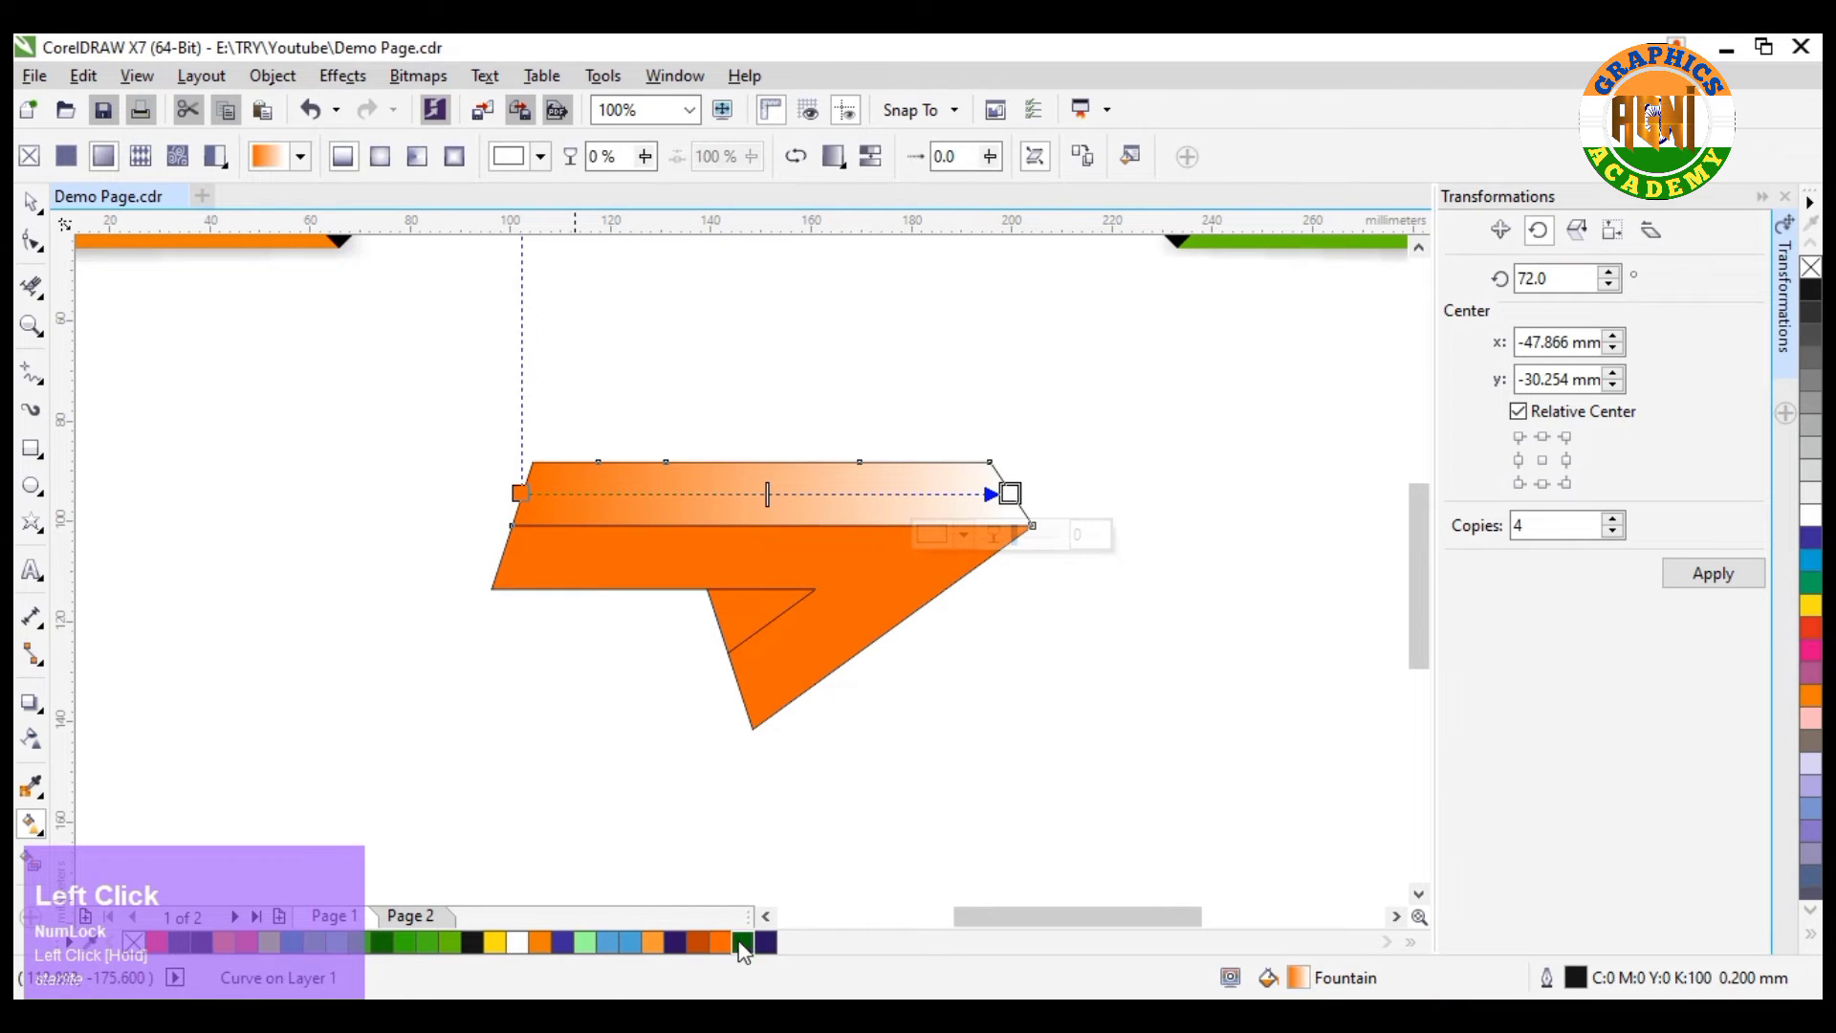
{"action": "left_click_drag", "start_coordinate": [768, 945], "coordinate": [520, 494]}
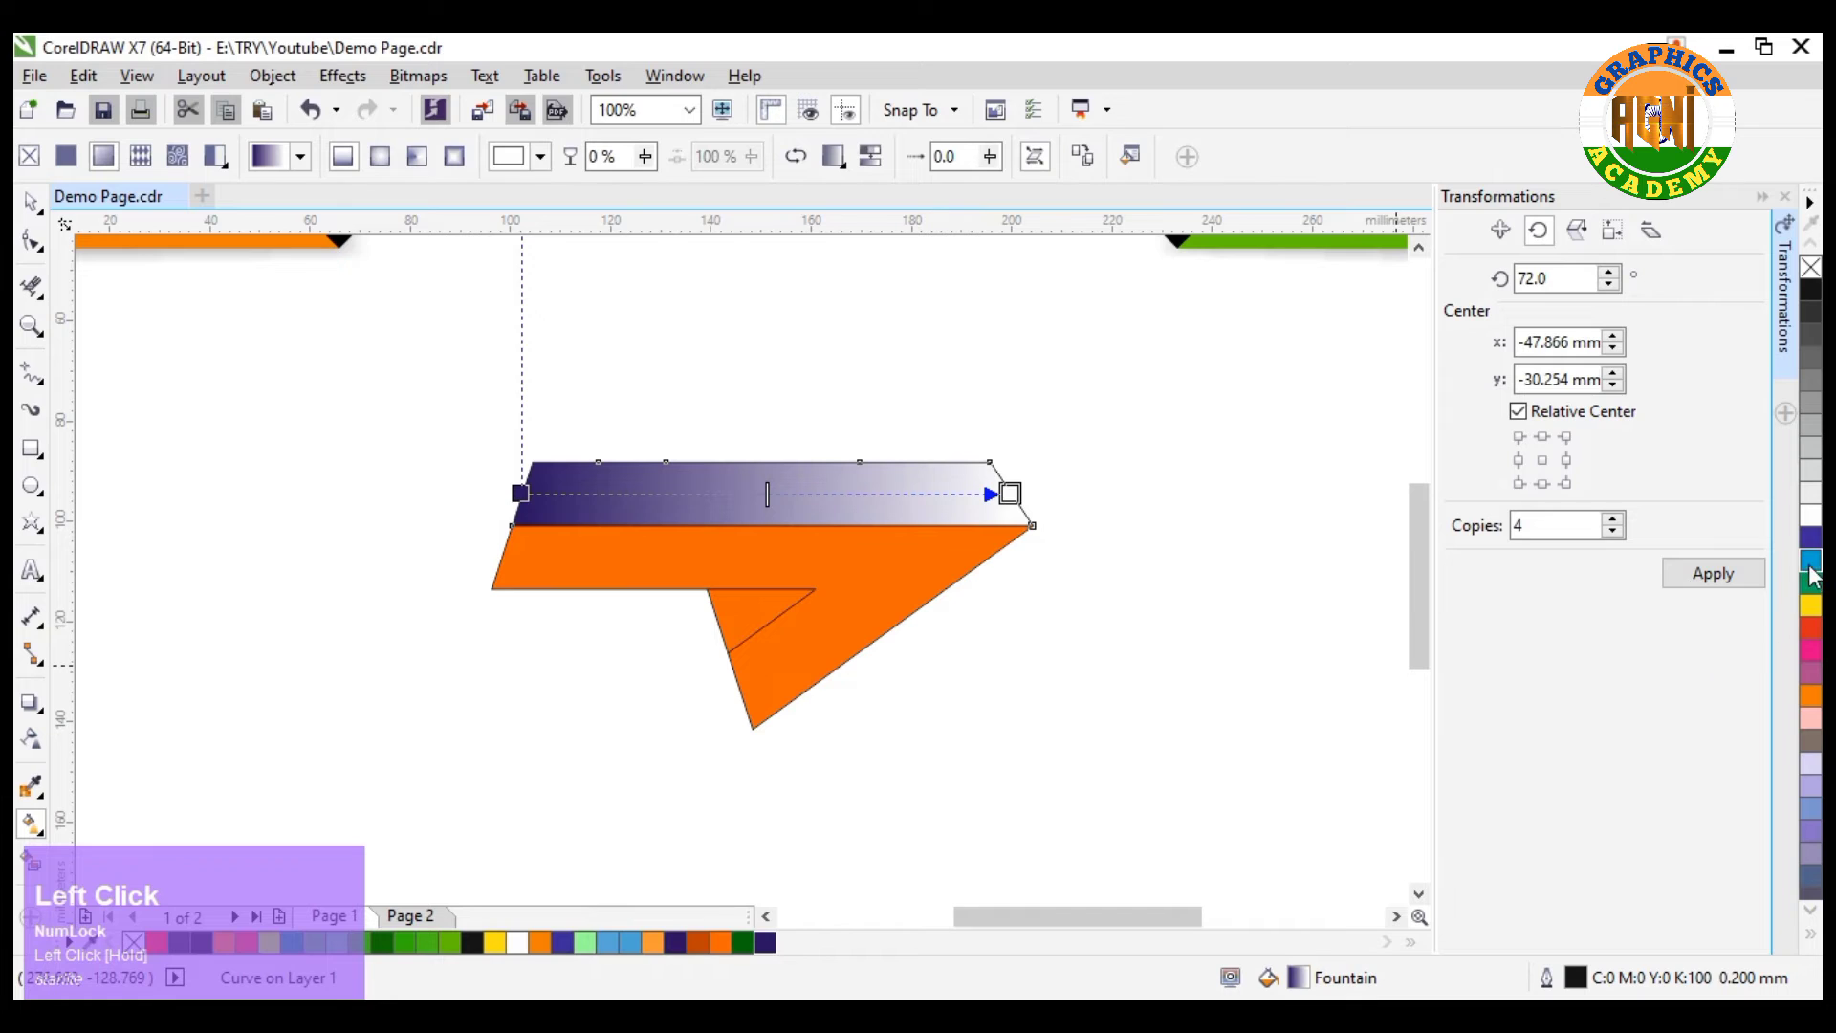
{"action": "left_click_drag", "start_coordinate": [1812, 562], "coordinate": [1013, 495]}
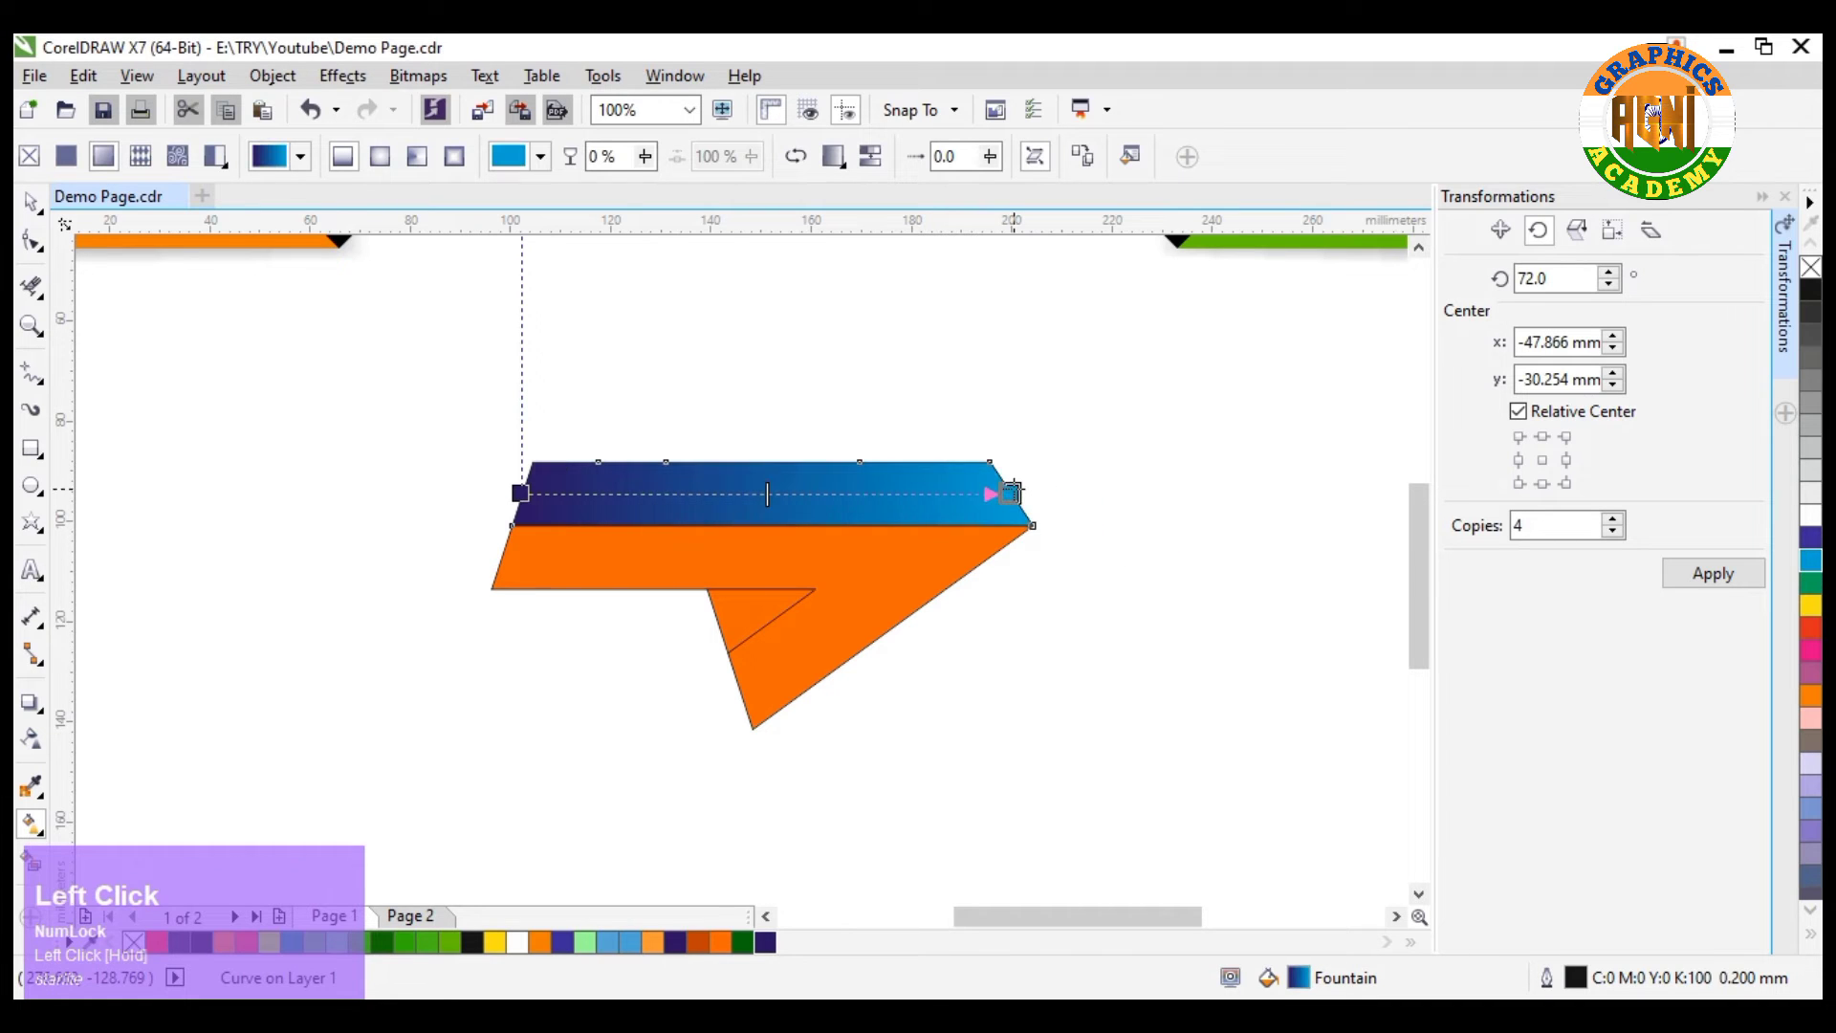
{"action": "left_click", "coordinate": [739, 555]}
{"action": "key", "text": "ctrl+v"}
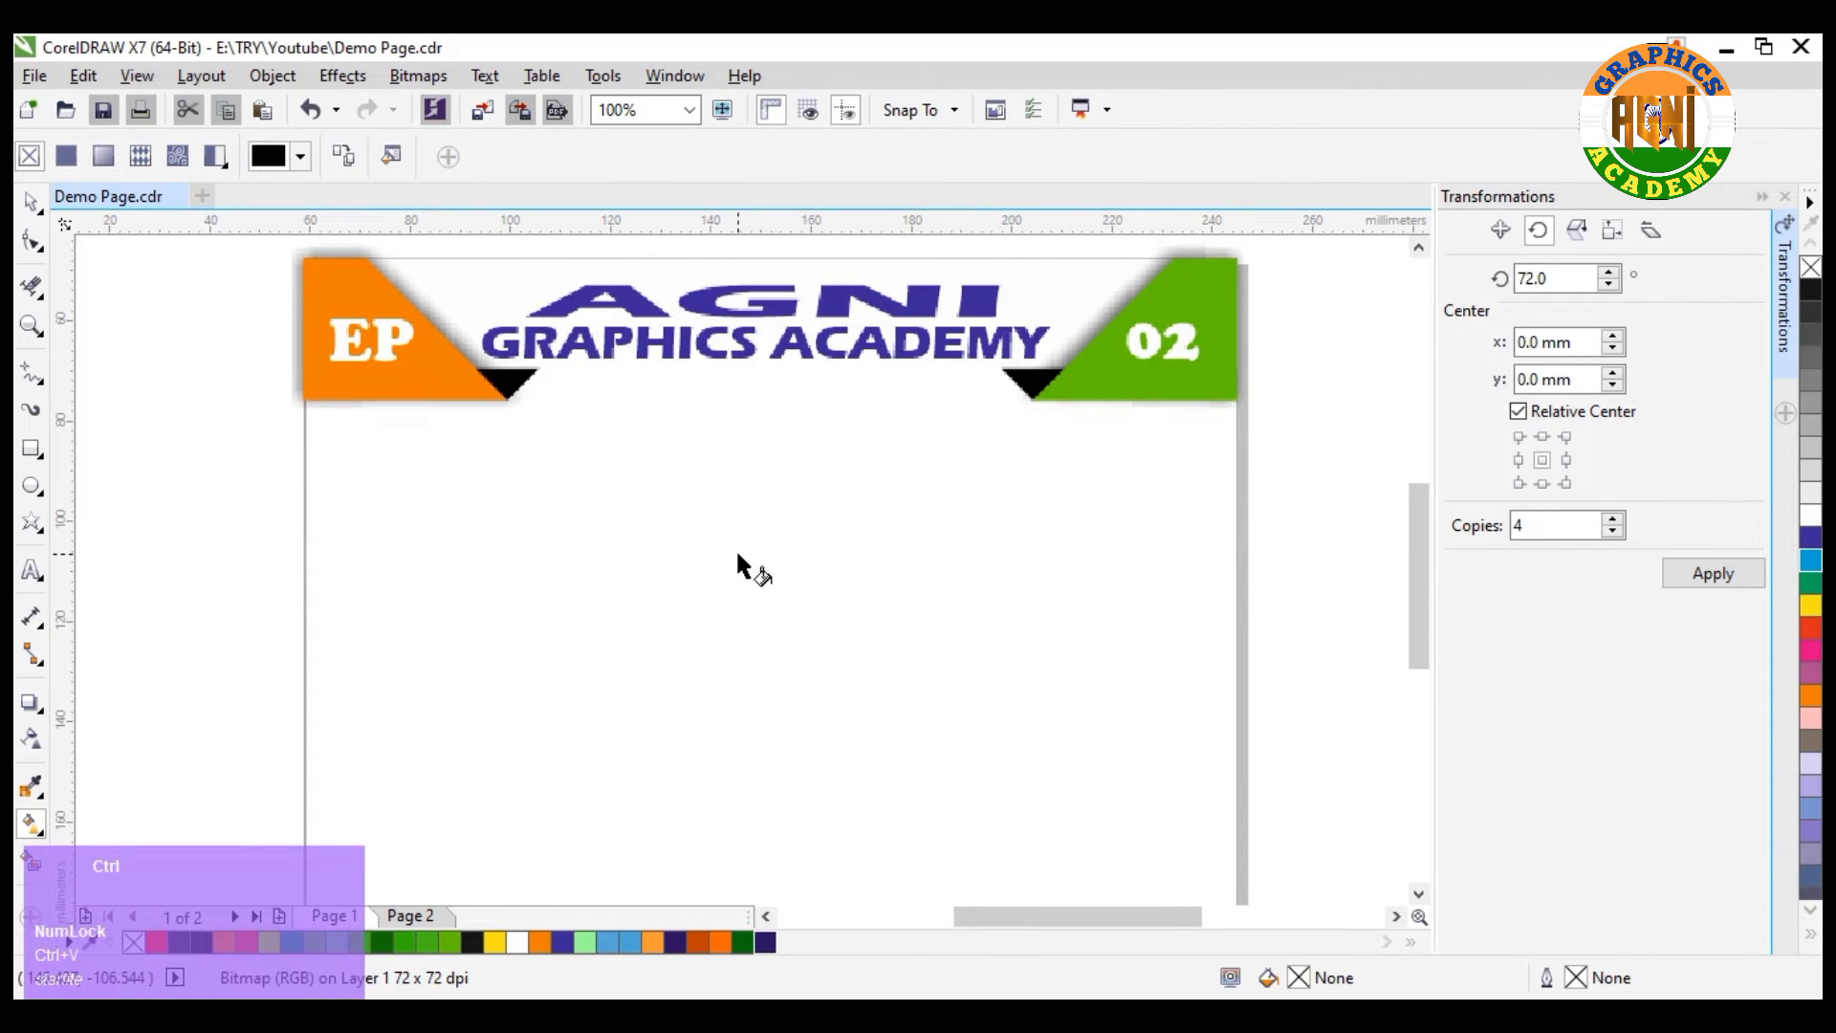
{"action": "key", "text": "ctrl+z"}
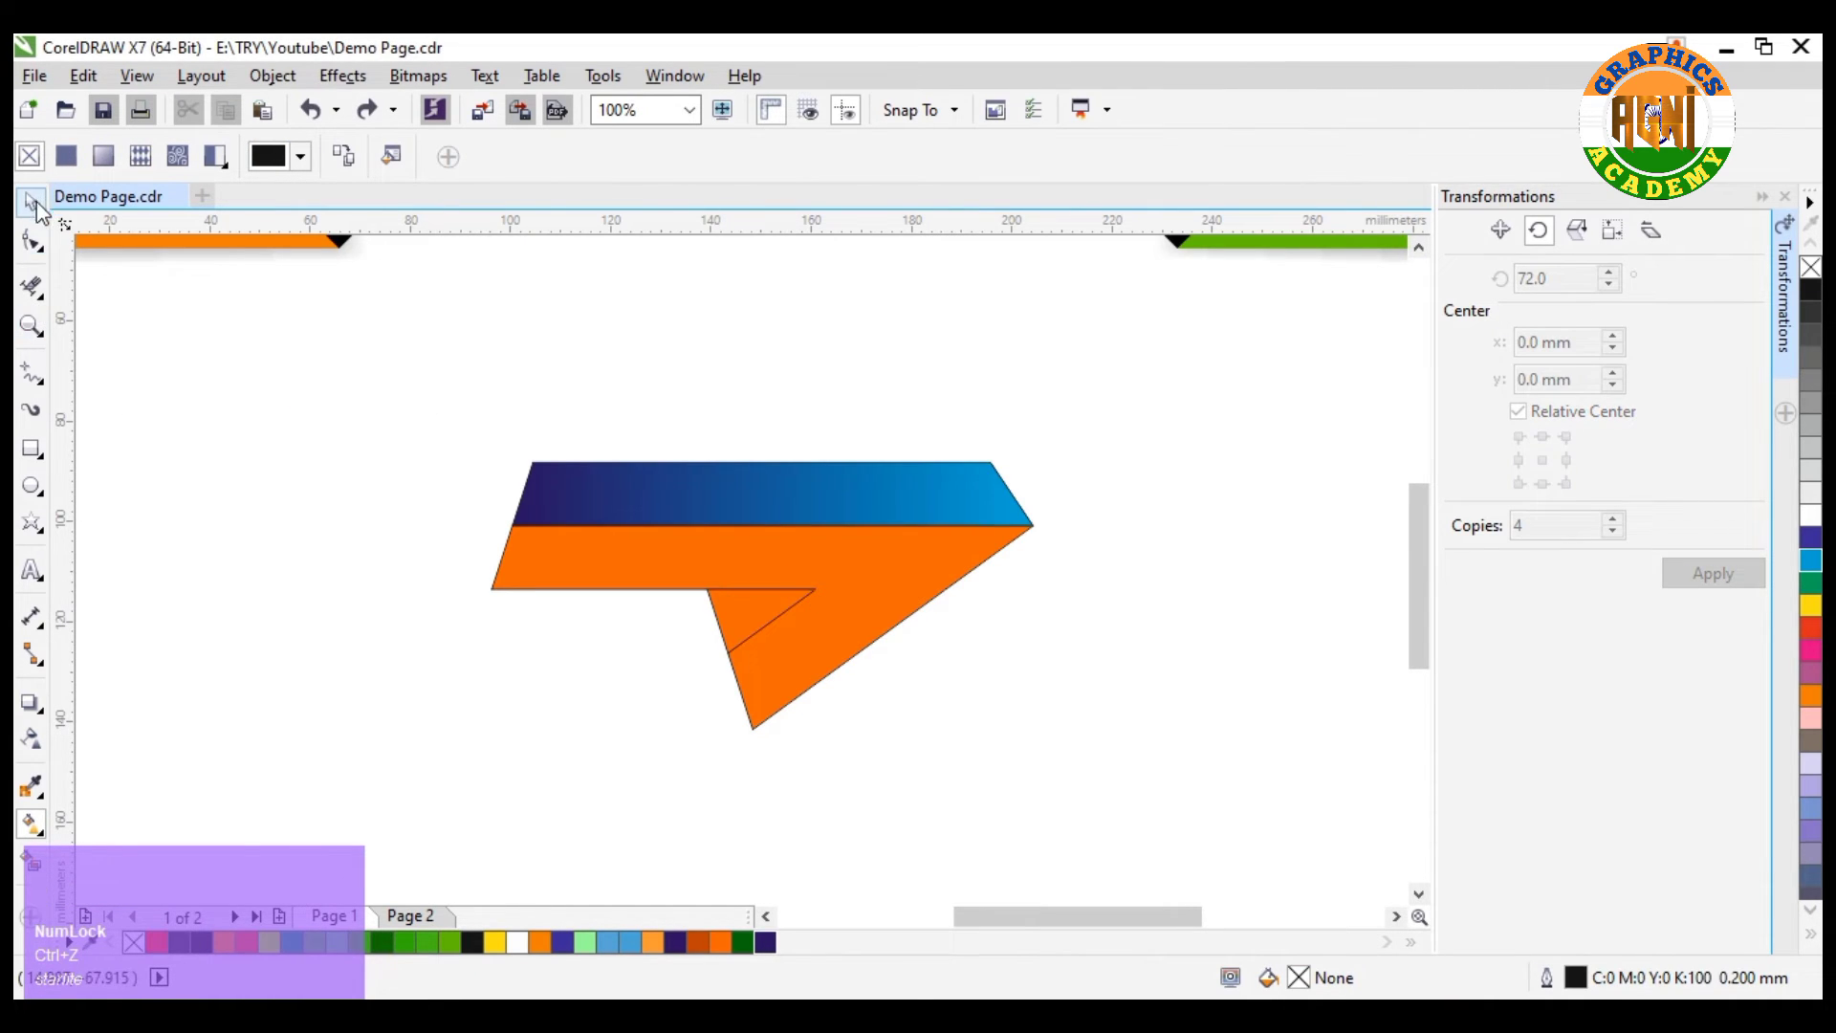
Repeat the navy-to-blue fountain fill on the lower band with its arm and on the small inner triangle.
{"action": "left_click", "coordinate": [853, 549]}
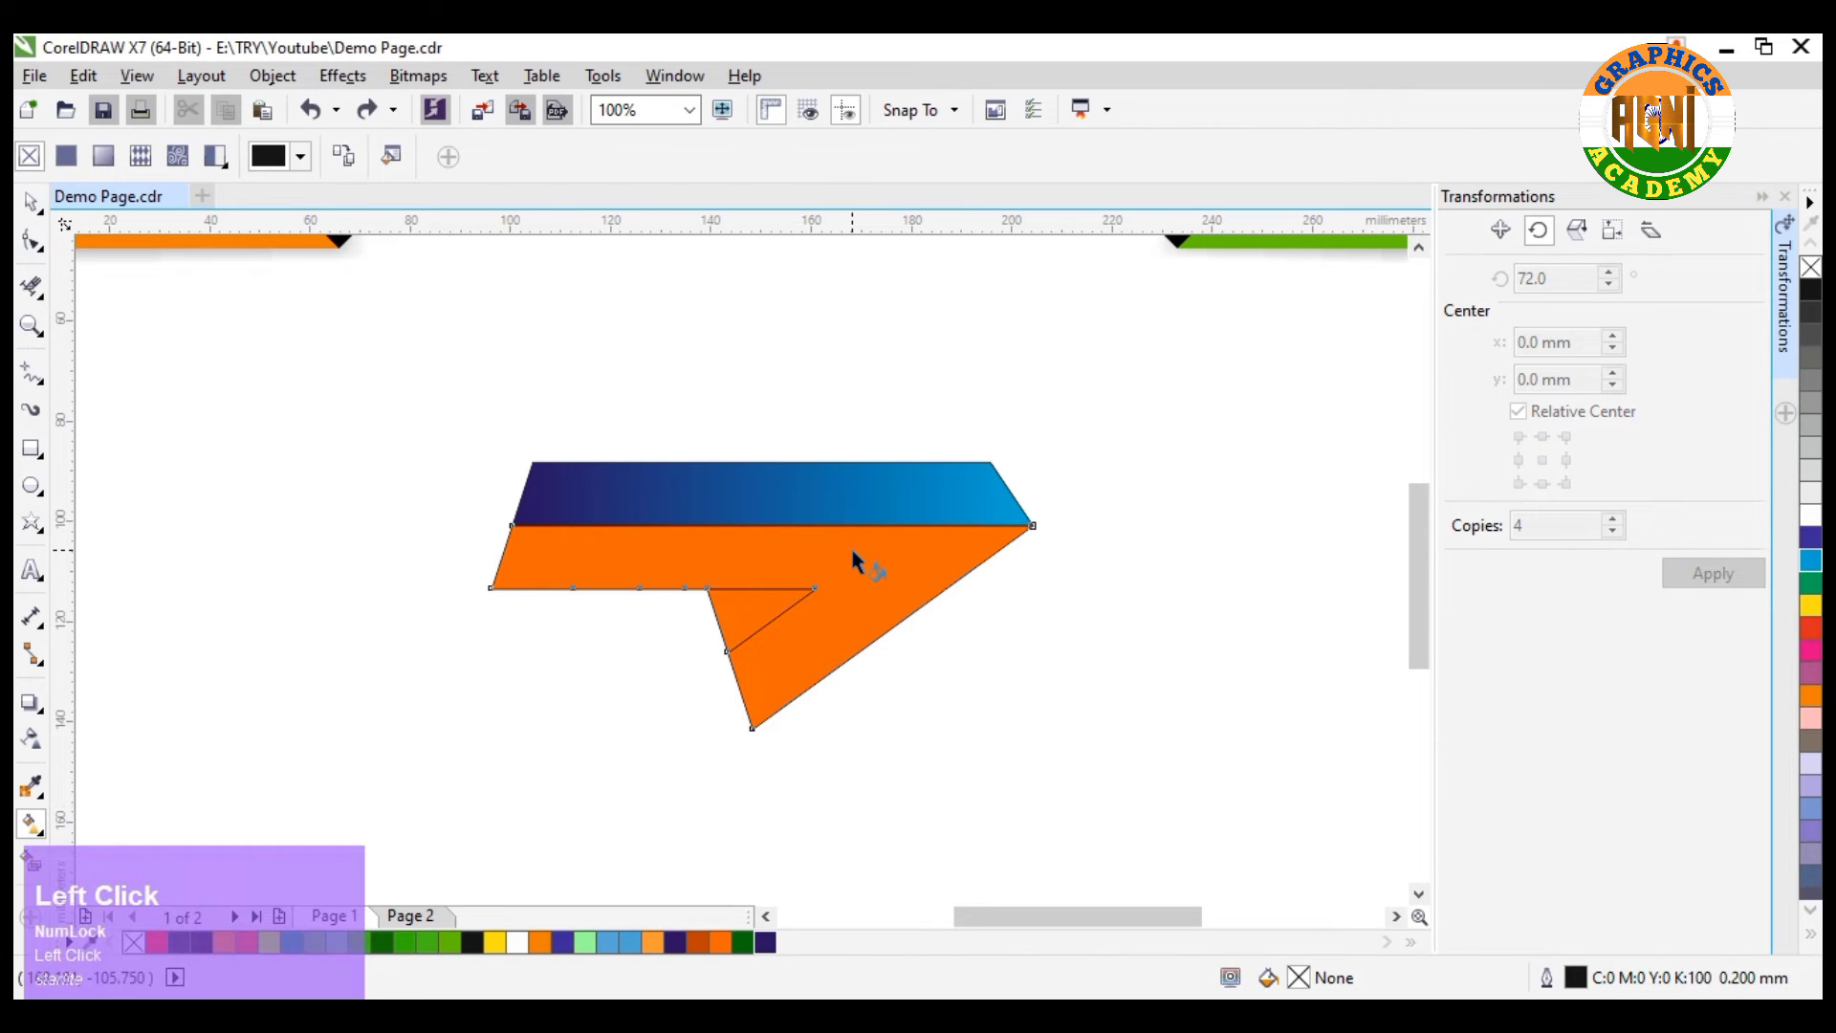
{"action": "key", "text": "ctrl+r"}
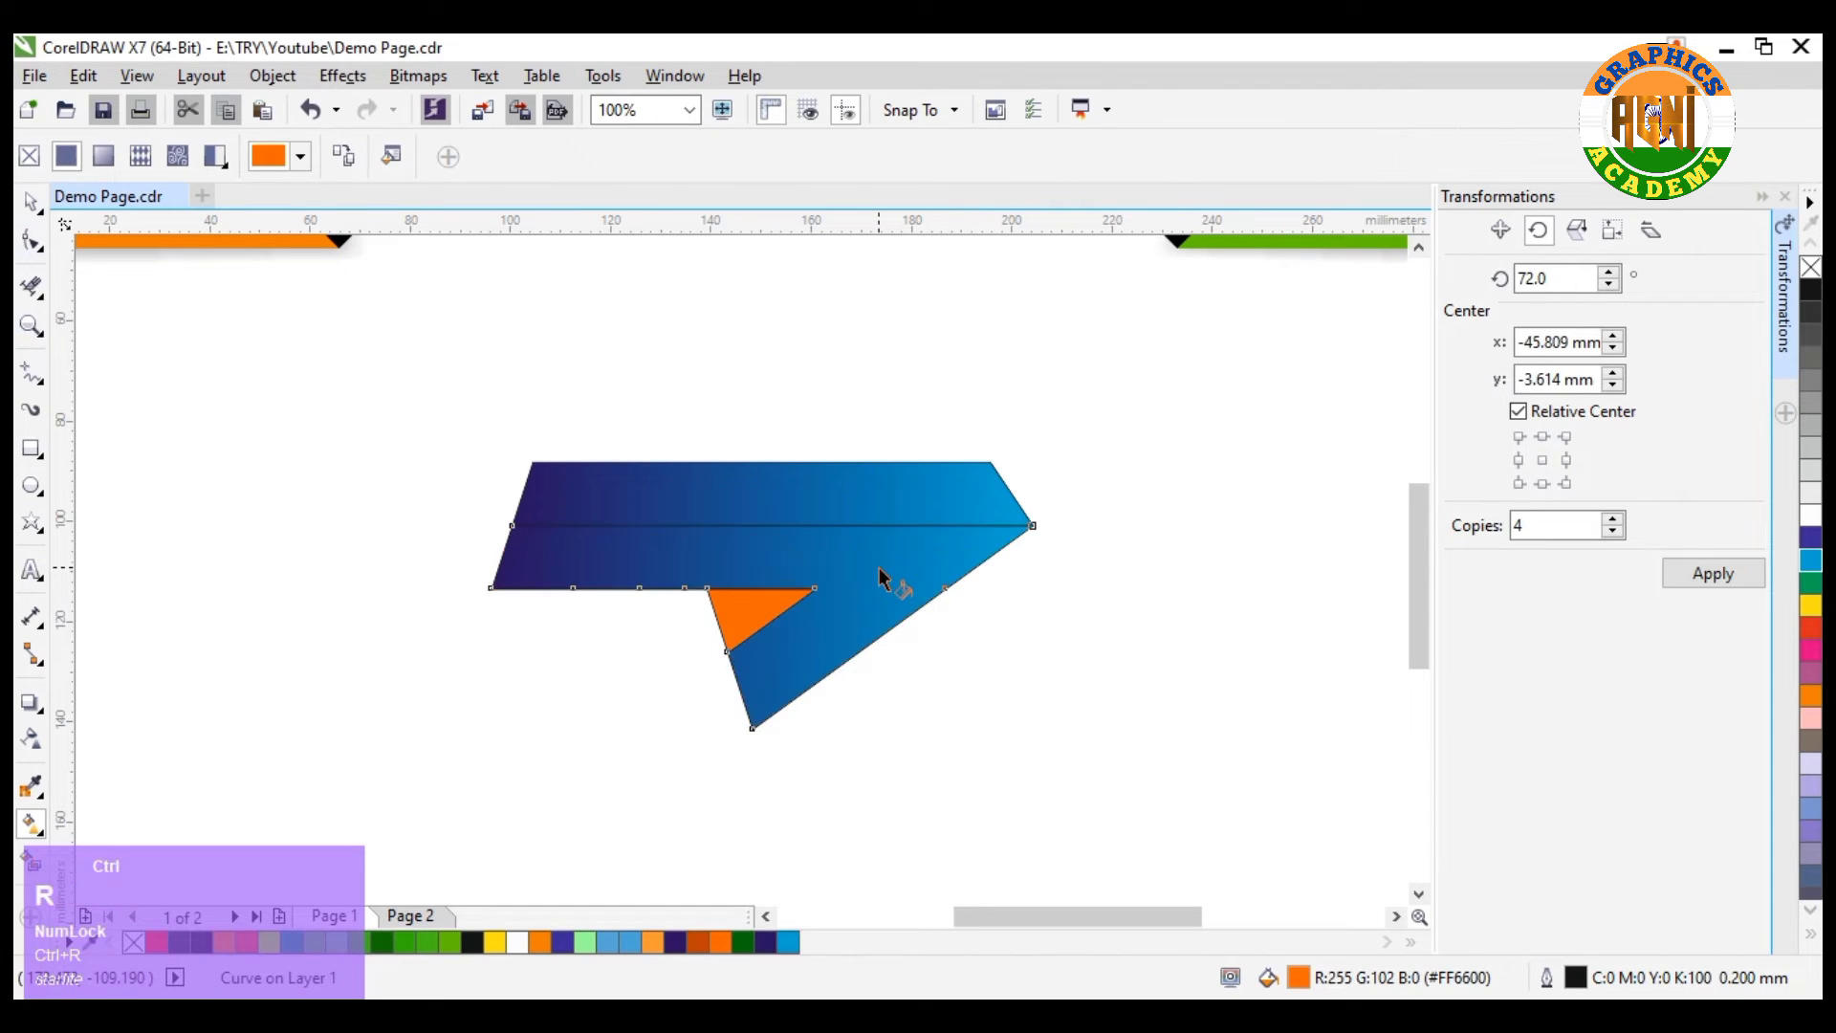
{"action": "left_click", "coordinate": [756, 613]}
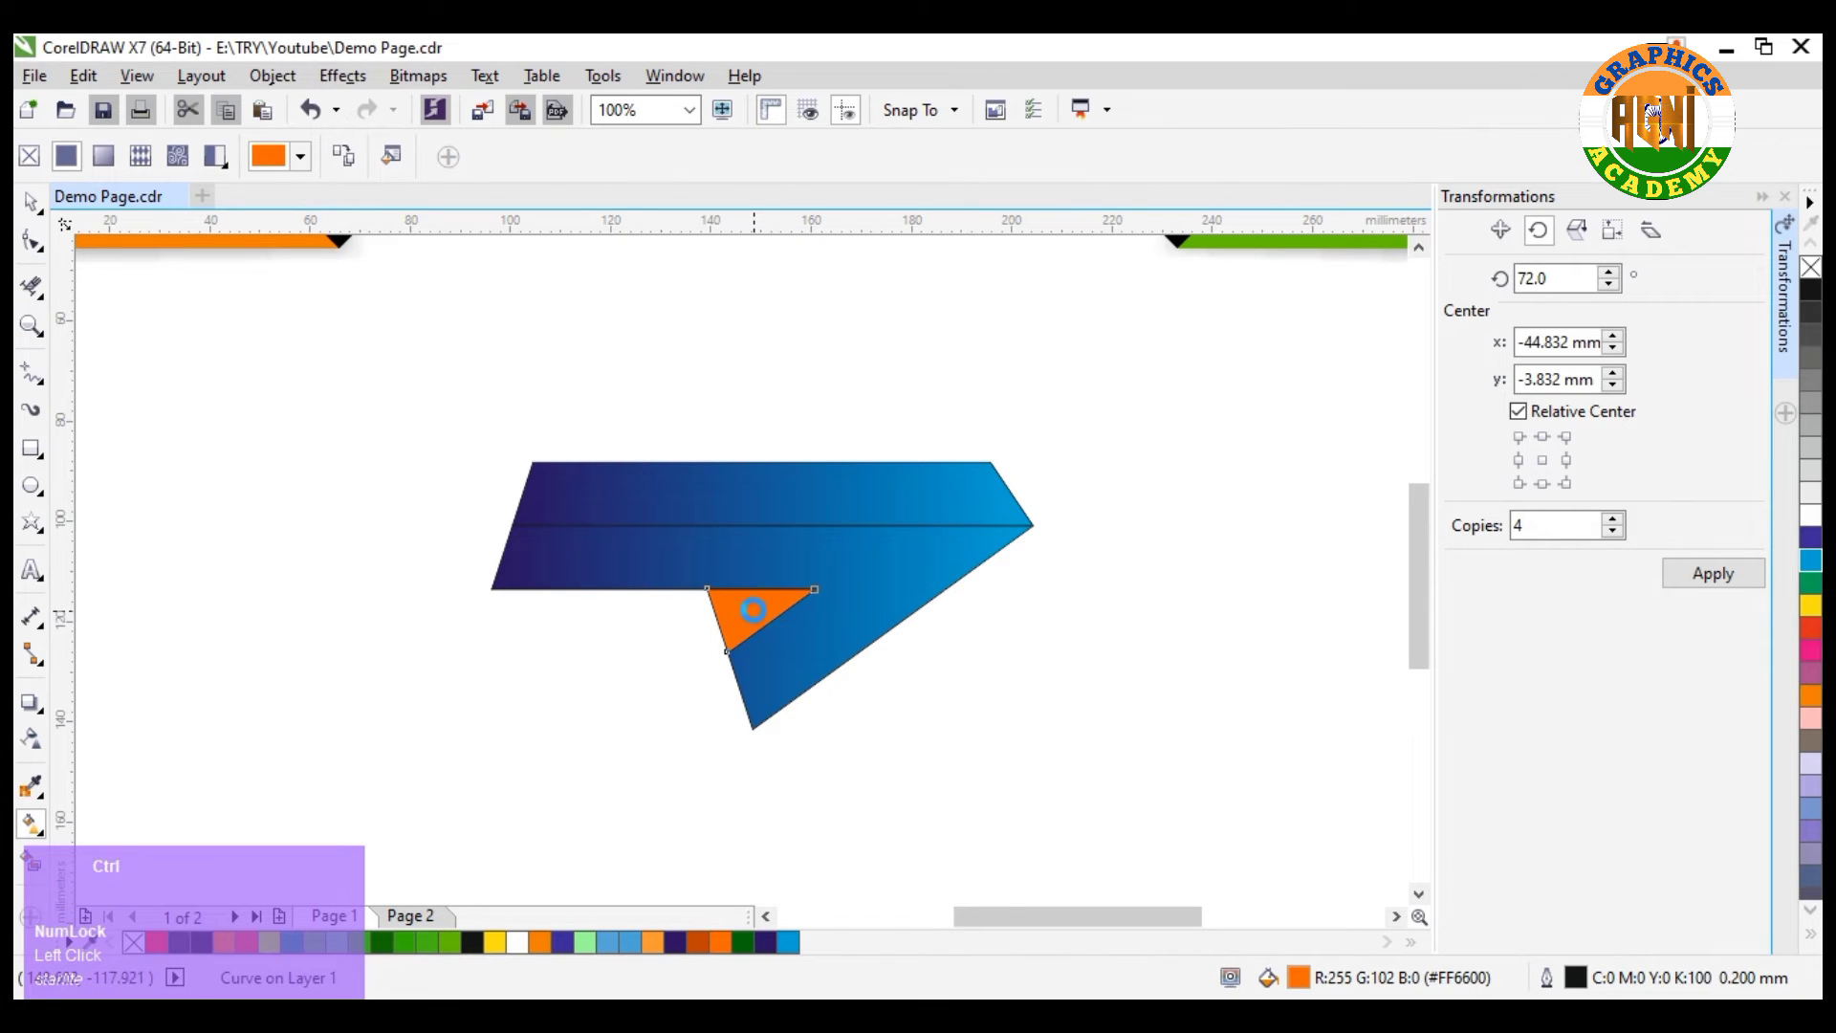
{"action": "key", "text": "ctrl+r"}
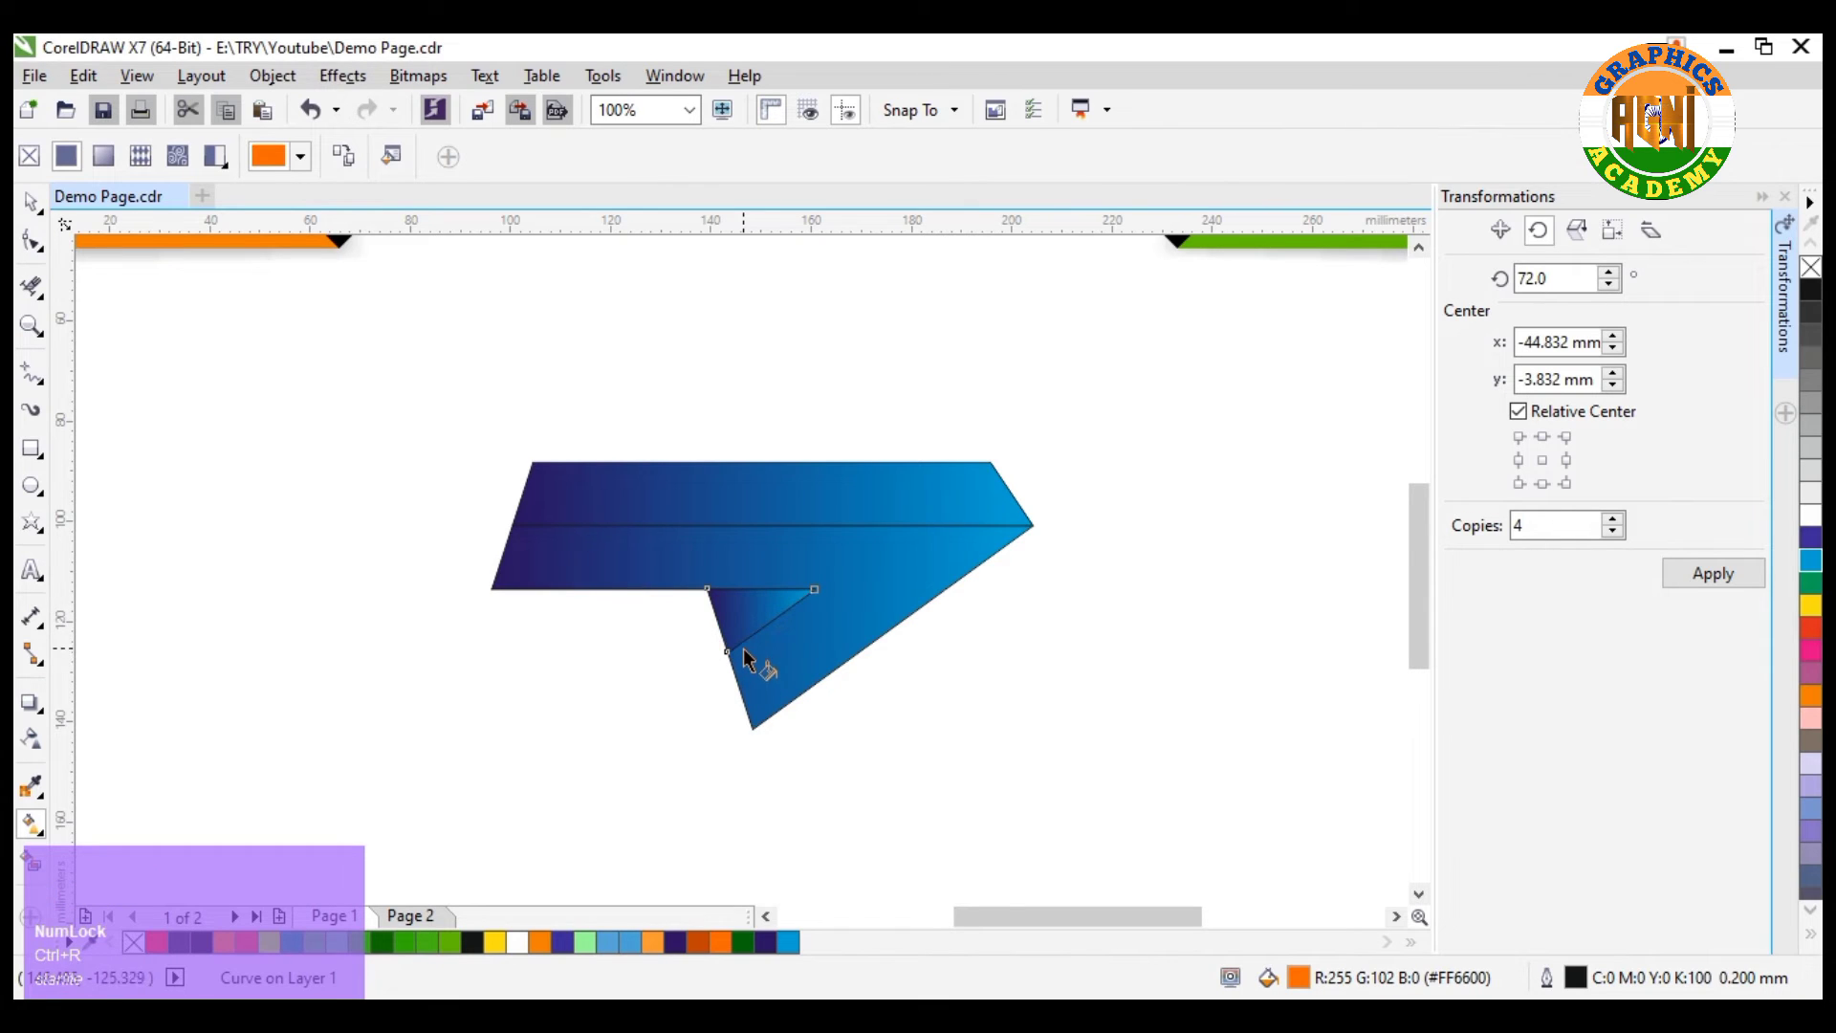
Reverse the small triangle's gradient so it runs from navy at the right tip to light blue at the left edge.
{"action": "left_click", "coordinate": [718, 618]}
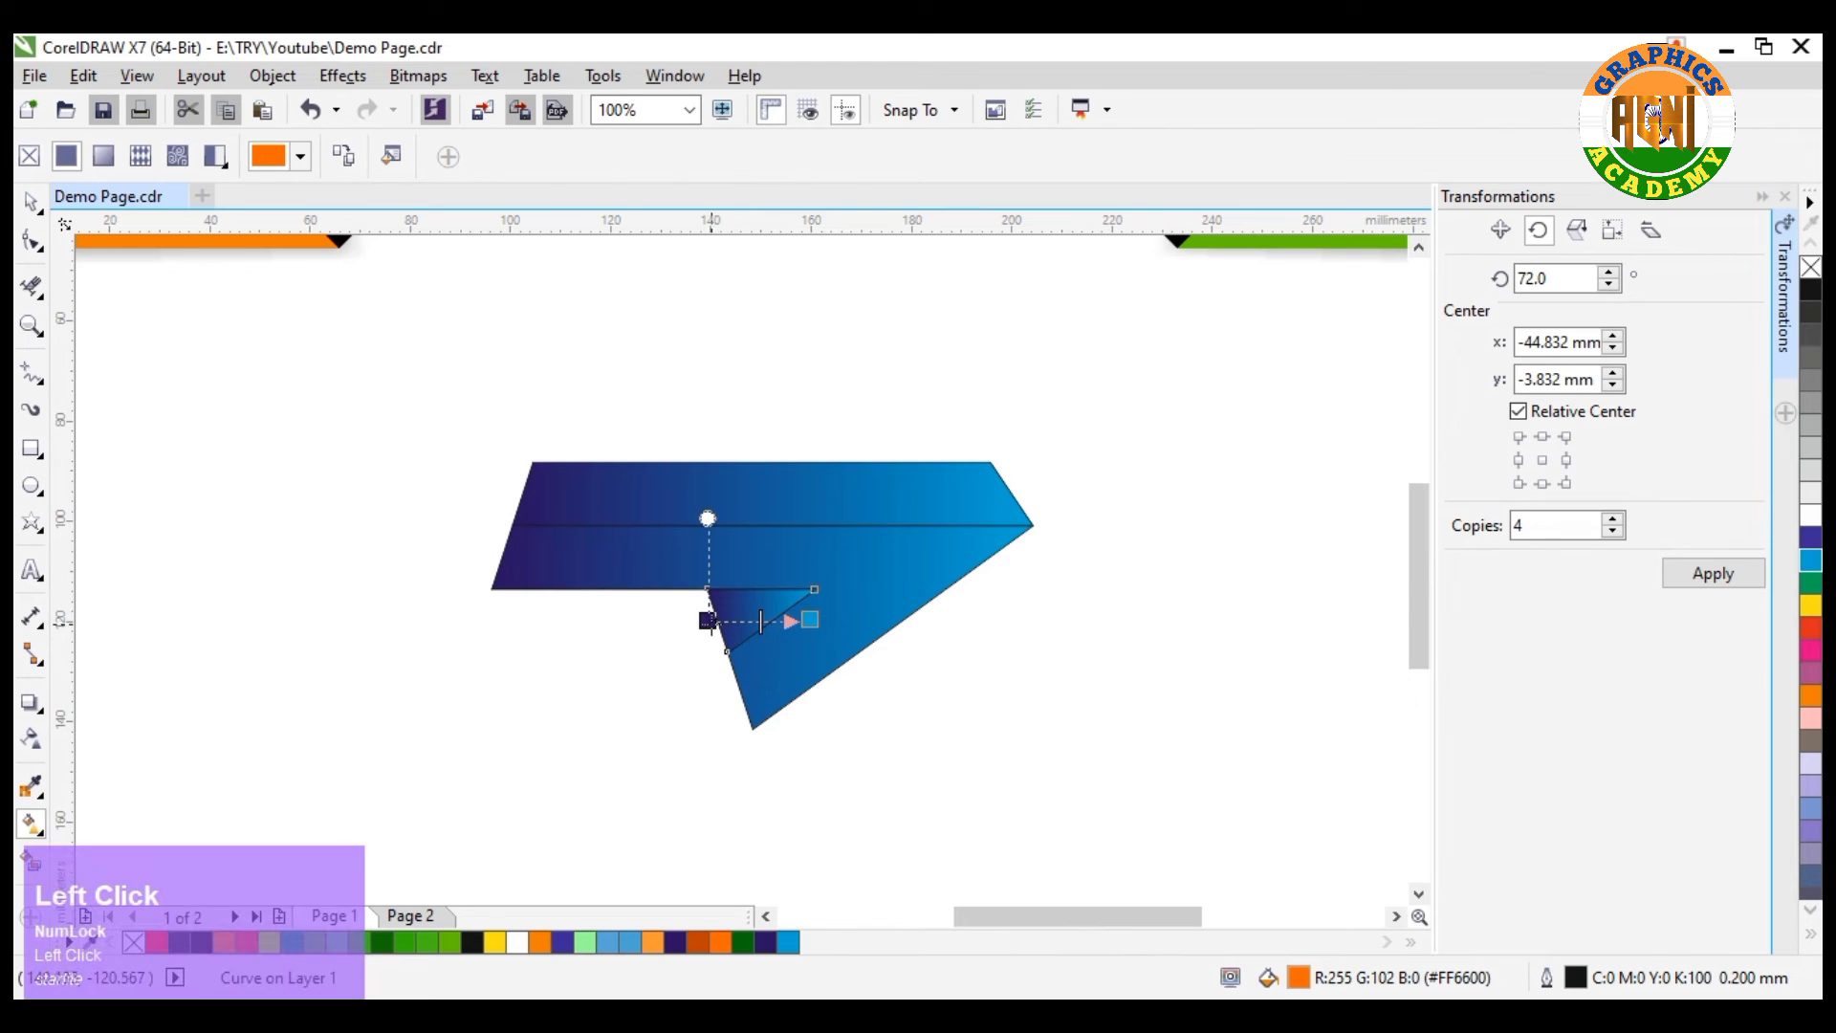
{"action": "left_click_drag", "start_coordinate": [790, 619], "coordinate": [715, 618]}
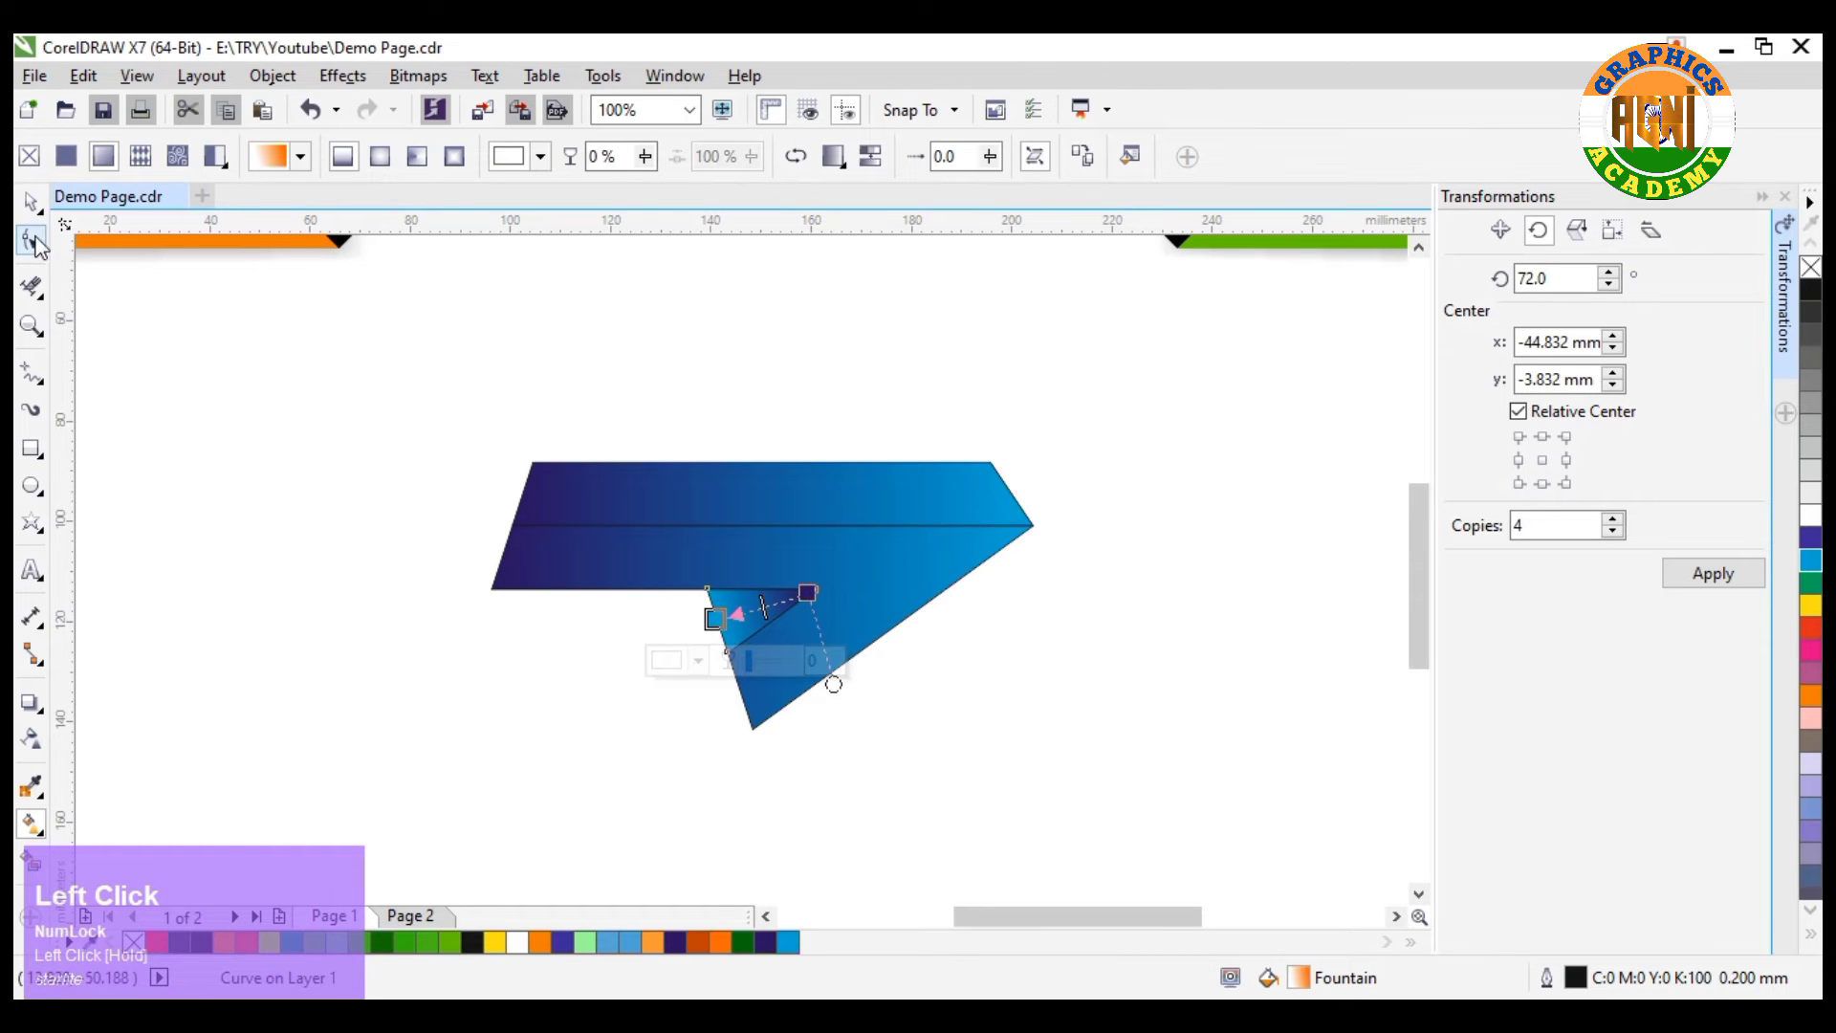
{"action": "left_click", "coordinate": [33, 203]}
{"action": "left_click", "coordinate": [230, 511]}
Create four copies each of the upper band, the lower band with its arm and the small triangle, rotated in 72° steps about the star's centre.
{"action": "scroll", "coordinate": [1325, 626], "scroll_direction": "down", "scroll_amount": 1}
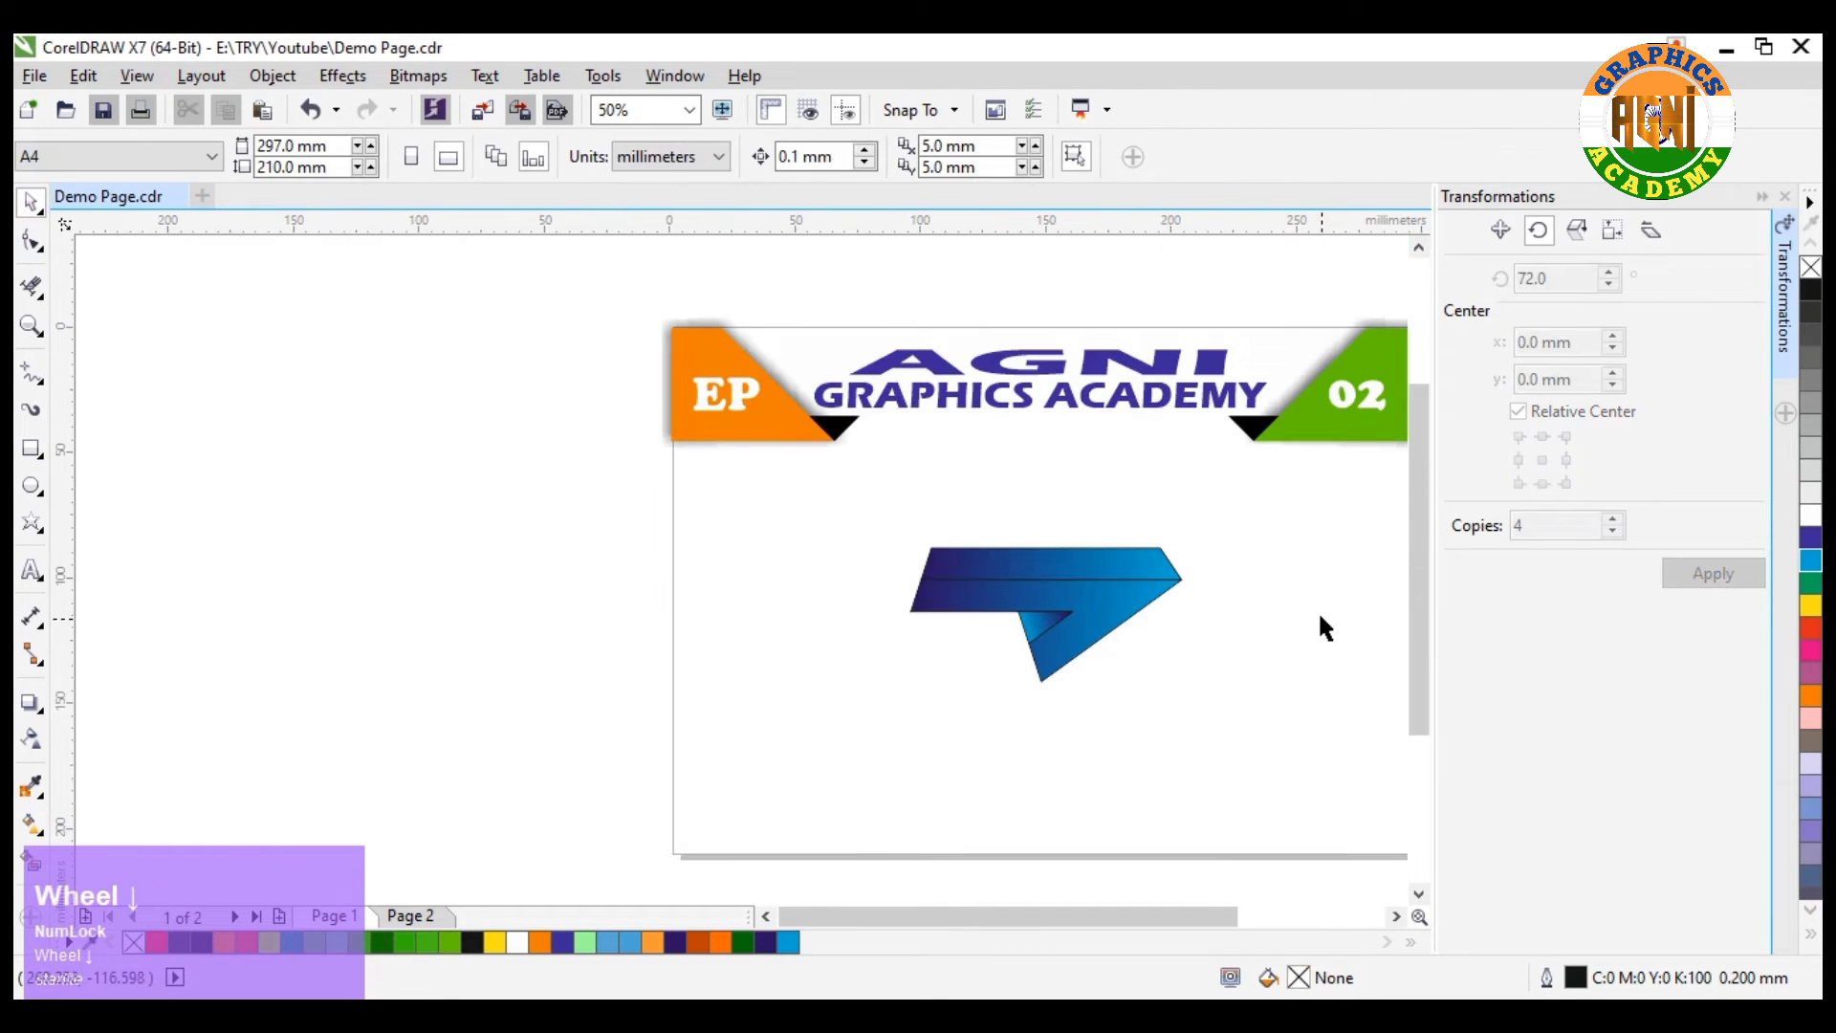
{"action": "left_click", "coordinate": [1115, 563]}
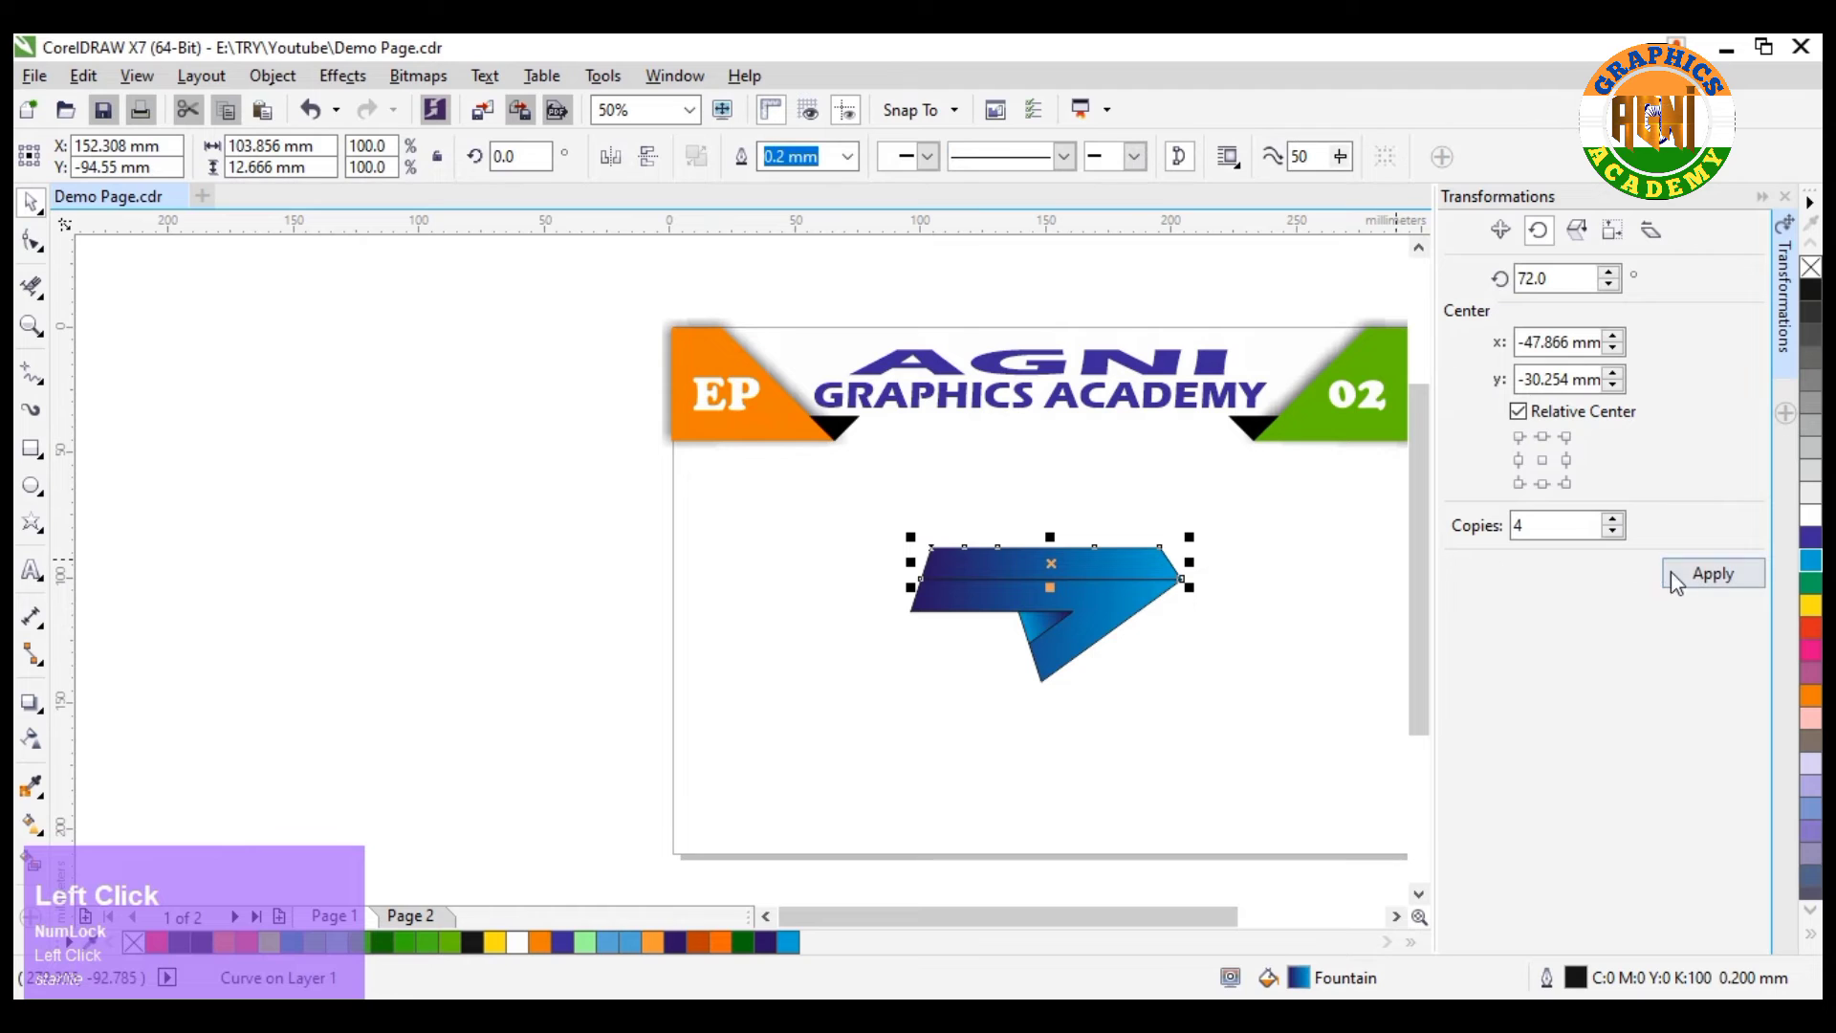
{"action": "left_click_drag", "start_coordinate": [1519, 280], "coordinate": [1559, 279]}
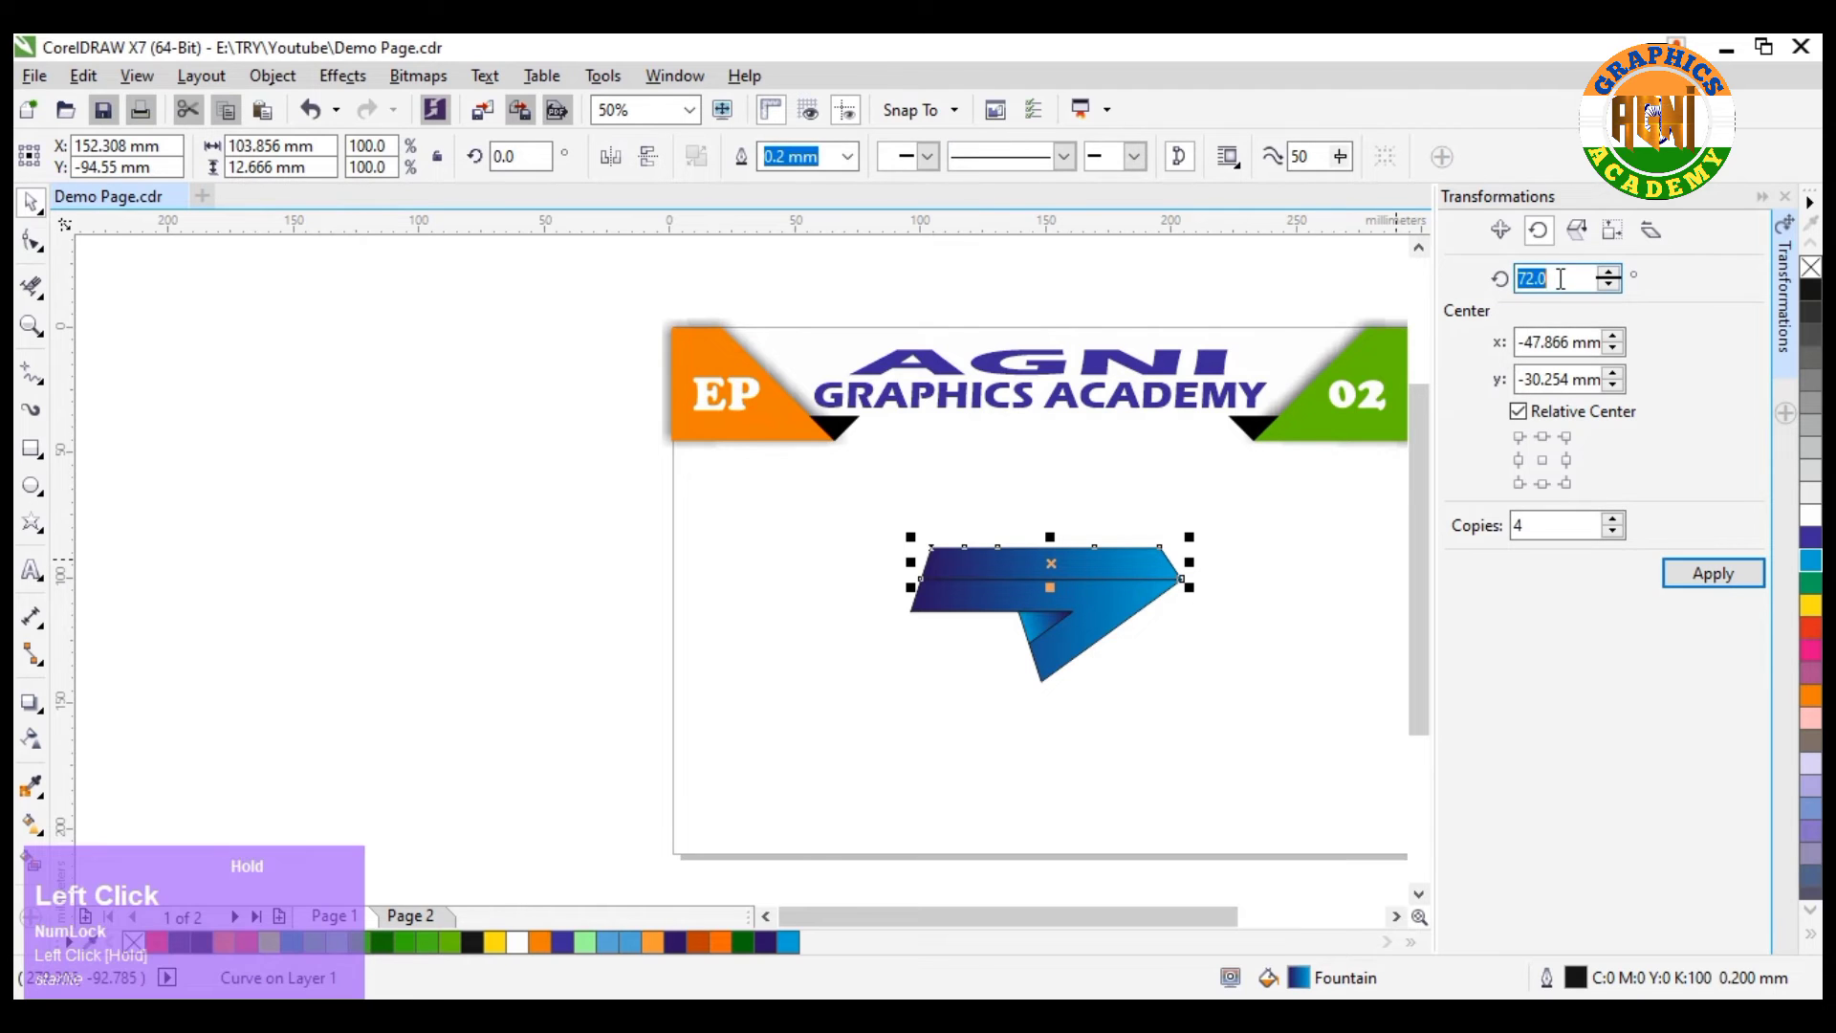
{"action": "left_click", "coordinate": [1703, 576]}
{"action": "left_click", "coordinate": [1262, 611]}
{"action": "left_click", "coordinate": [1129, 598]}
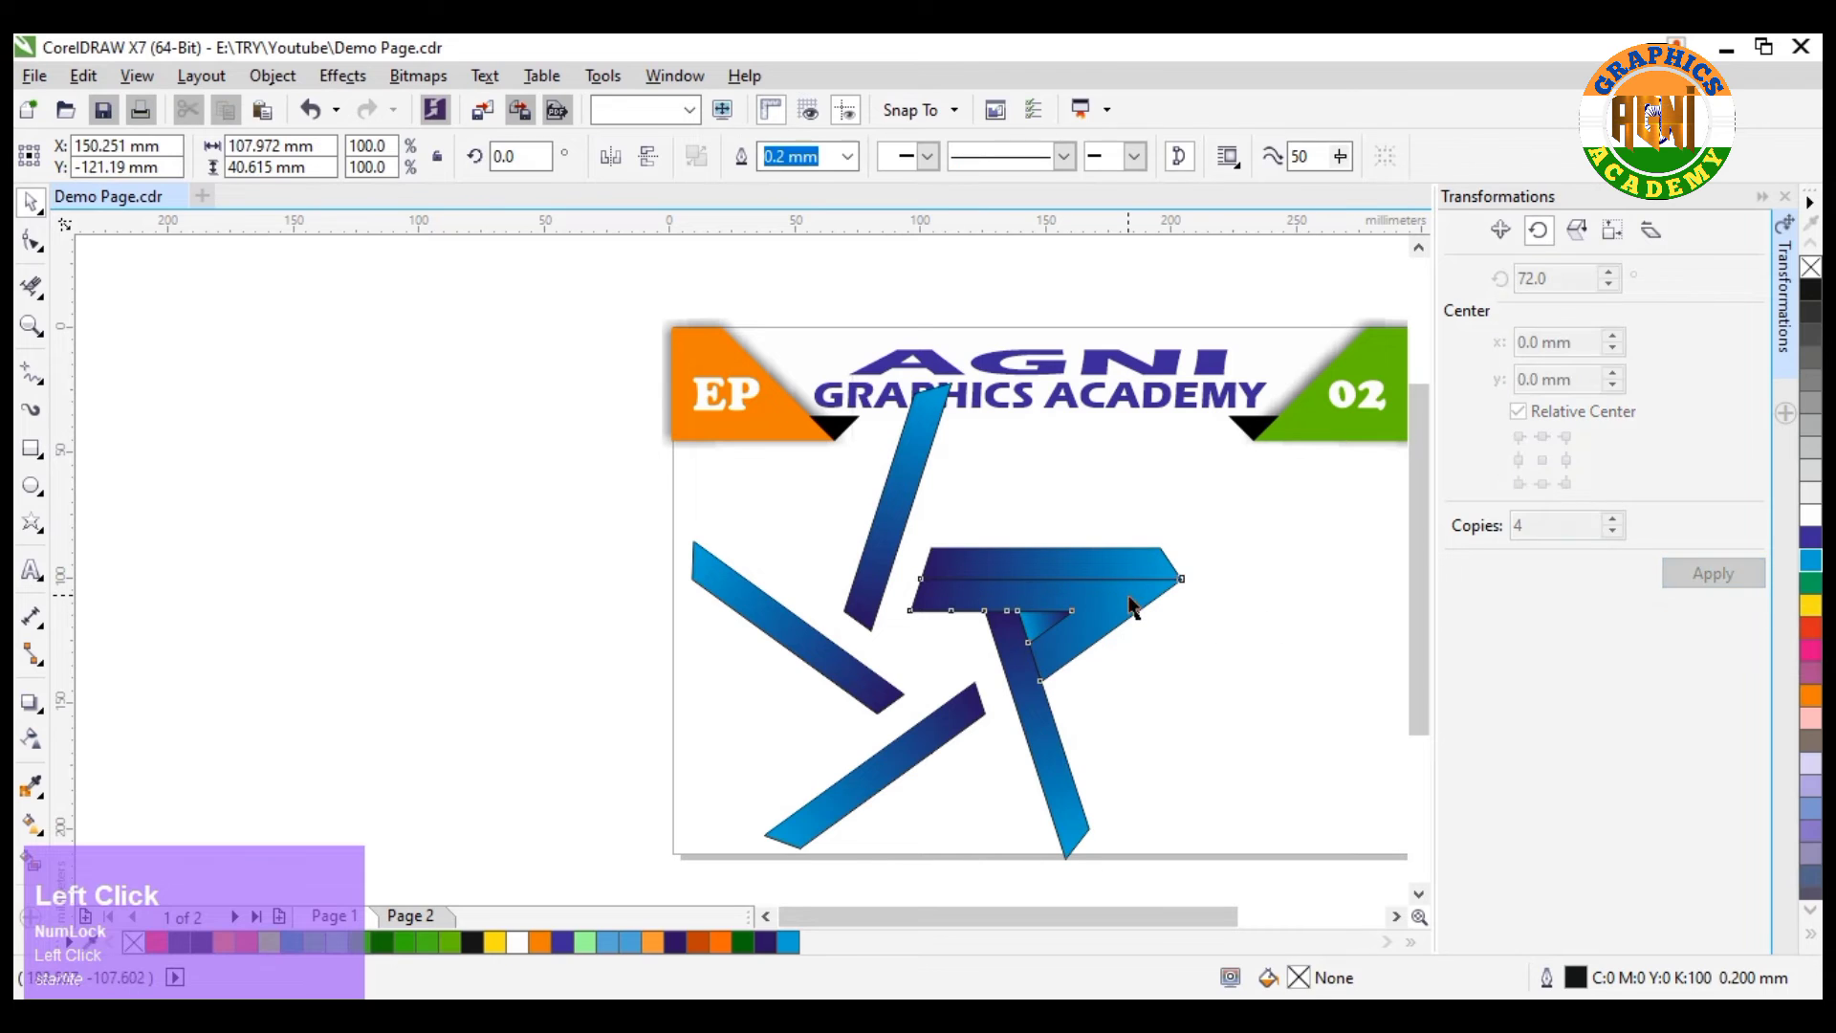
{"action": "left_click", "coordinate": [1712, 575]}
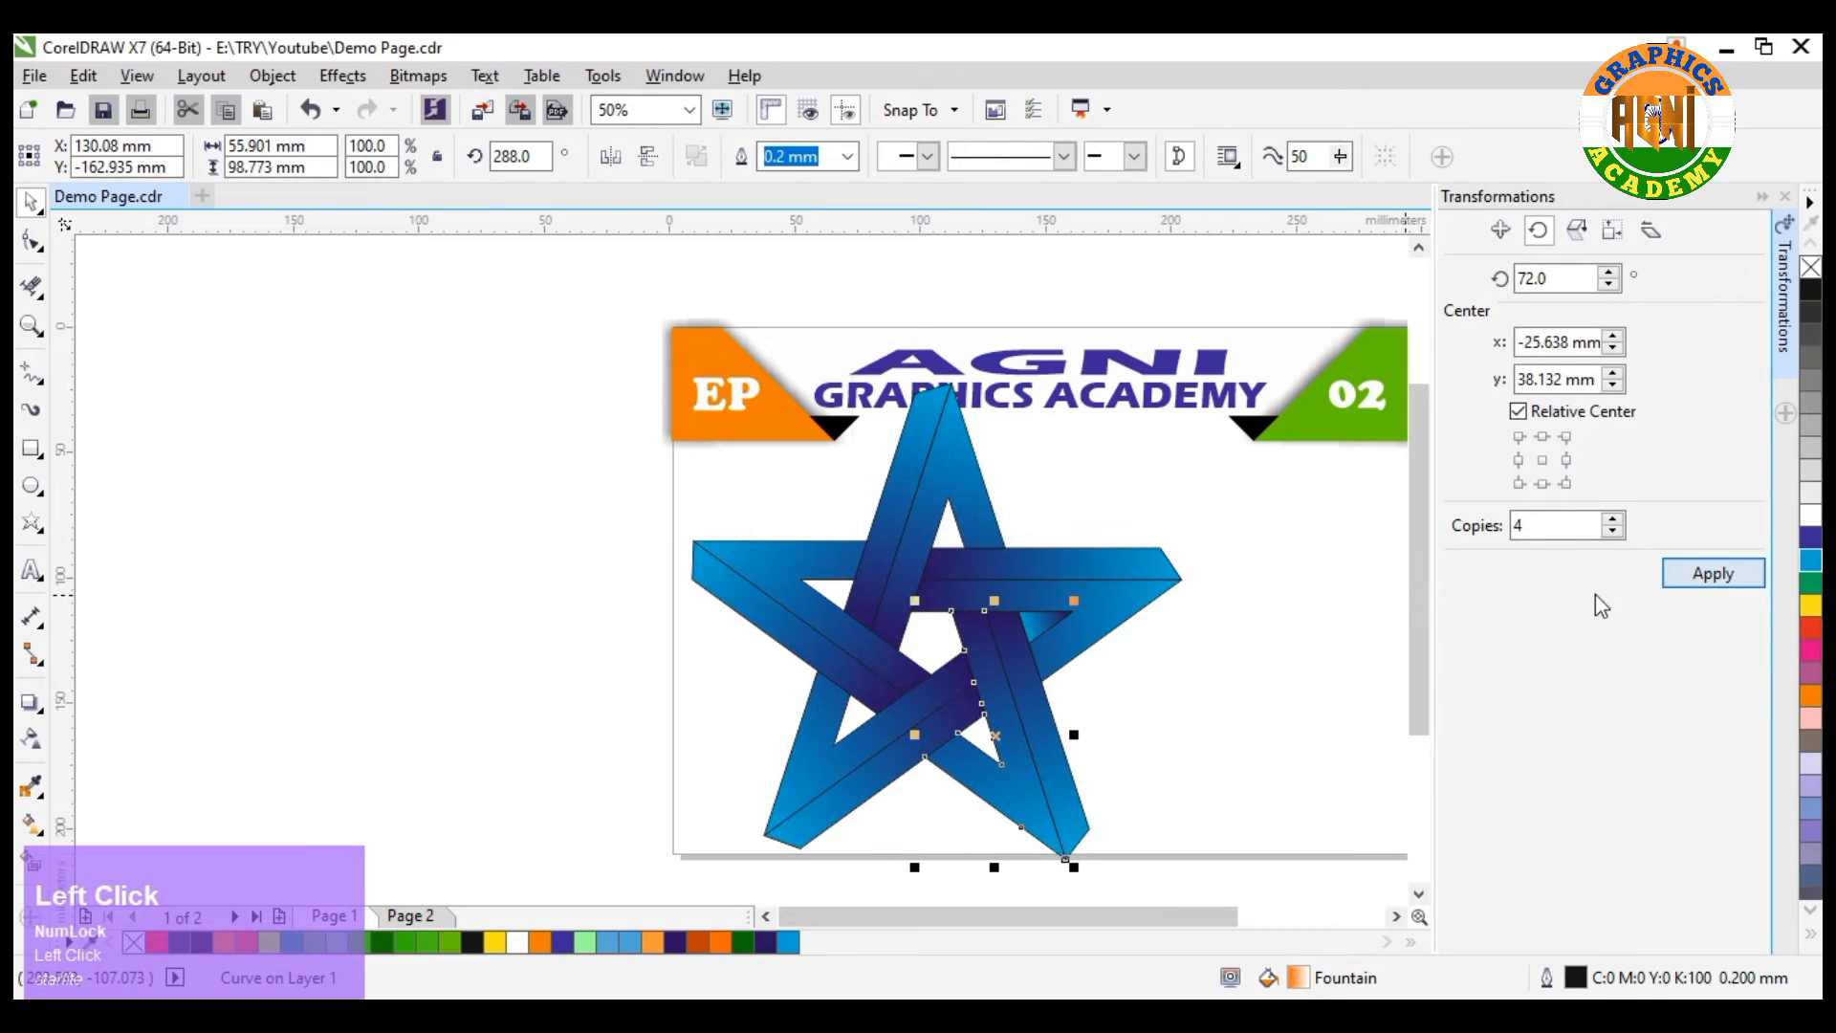
{"action": "left_click", "coordinate": [1047, 618]}
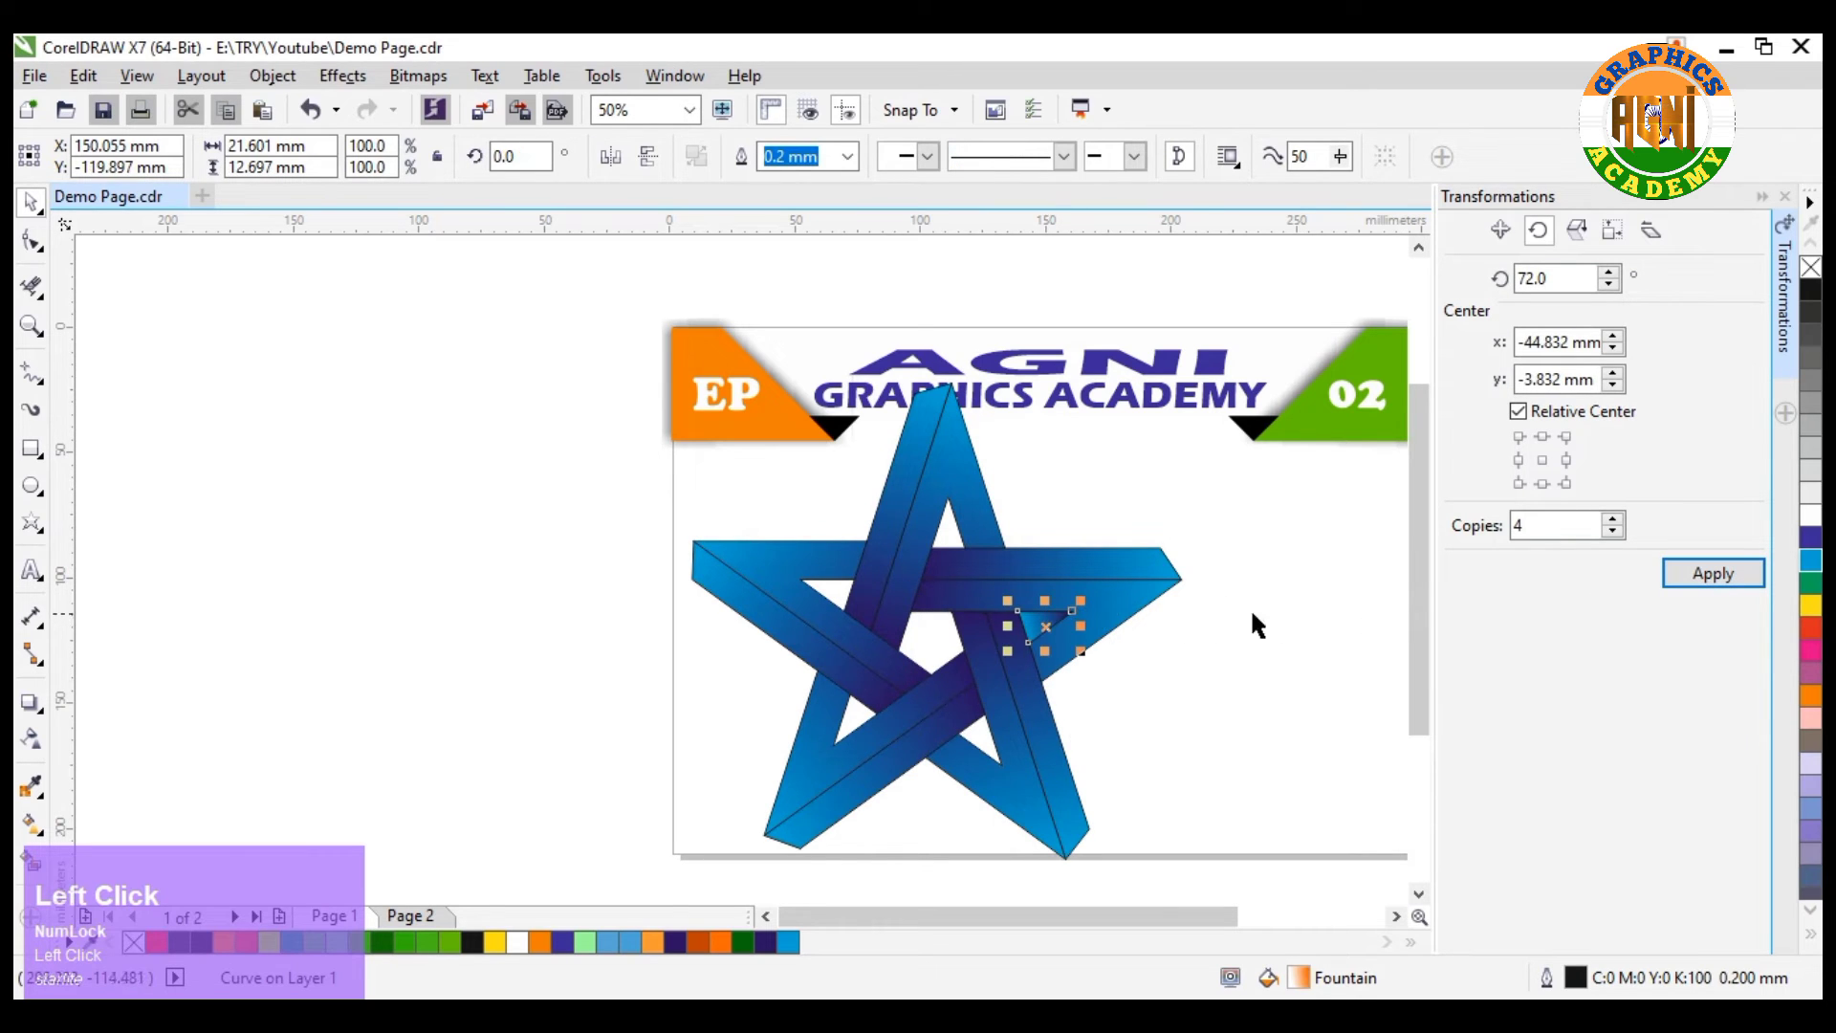
{"action": "left_click", "coordinate": [1713, 576]}
Move the small triangle in the lower-right arm slightly down to close the white gap beside it.
{"action": "scroll", "coordinate": [1143, 747], "scroll_direction": "up", "scroll_amount": 2}
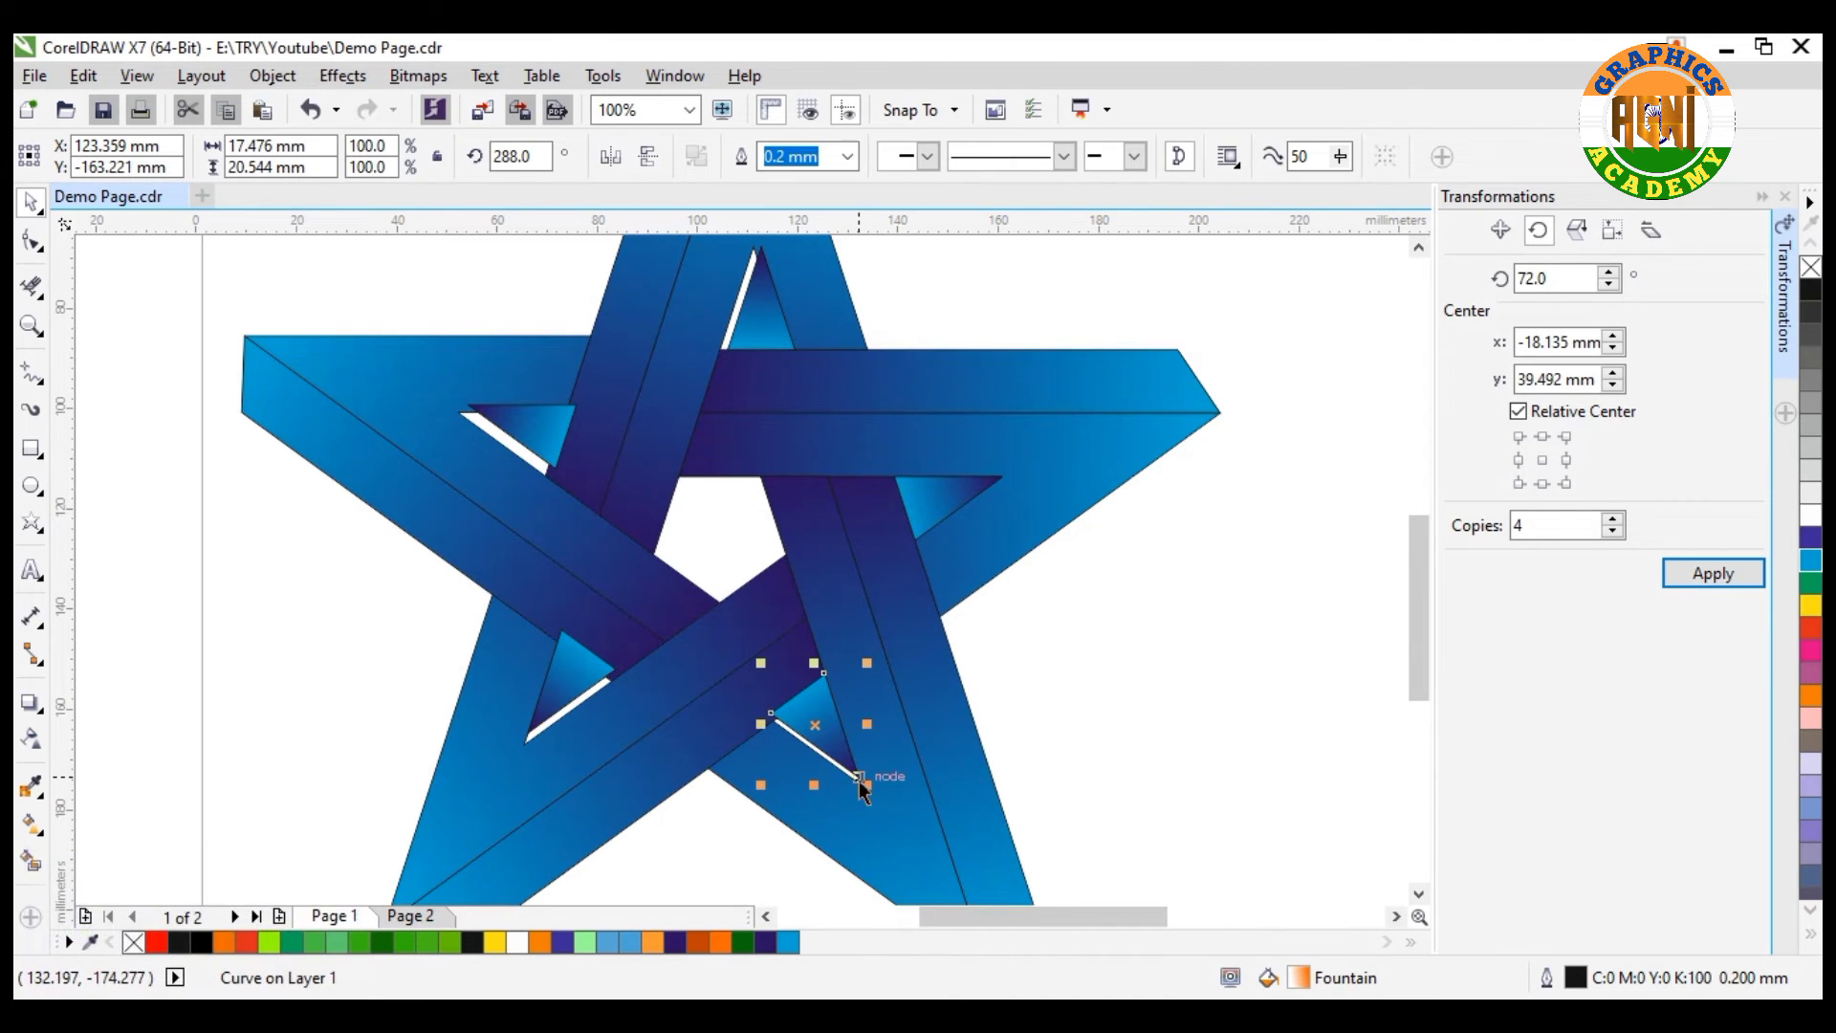
{"action": "left_click_drag", "start_coordinate": [858, 777], "coordinate": [858, 783]}
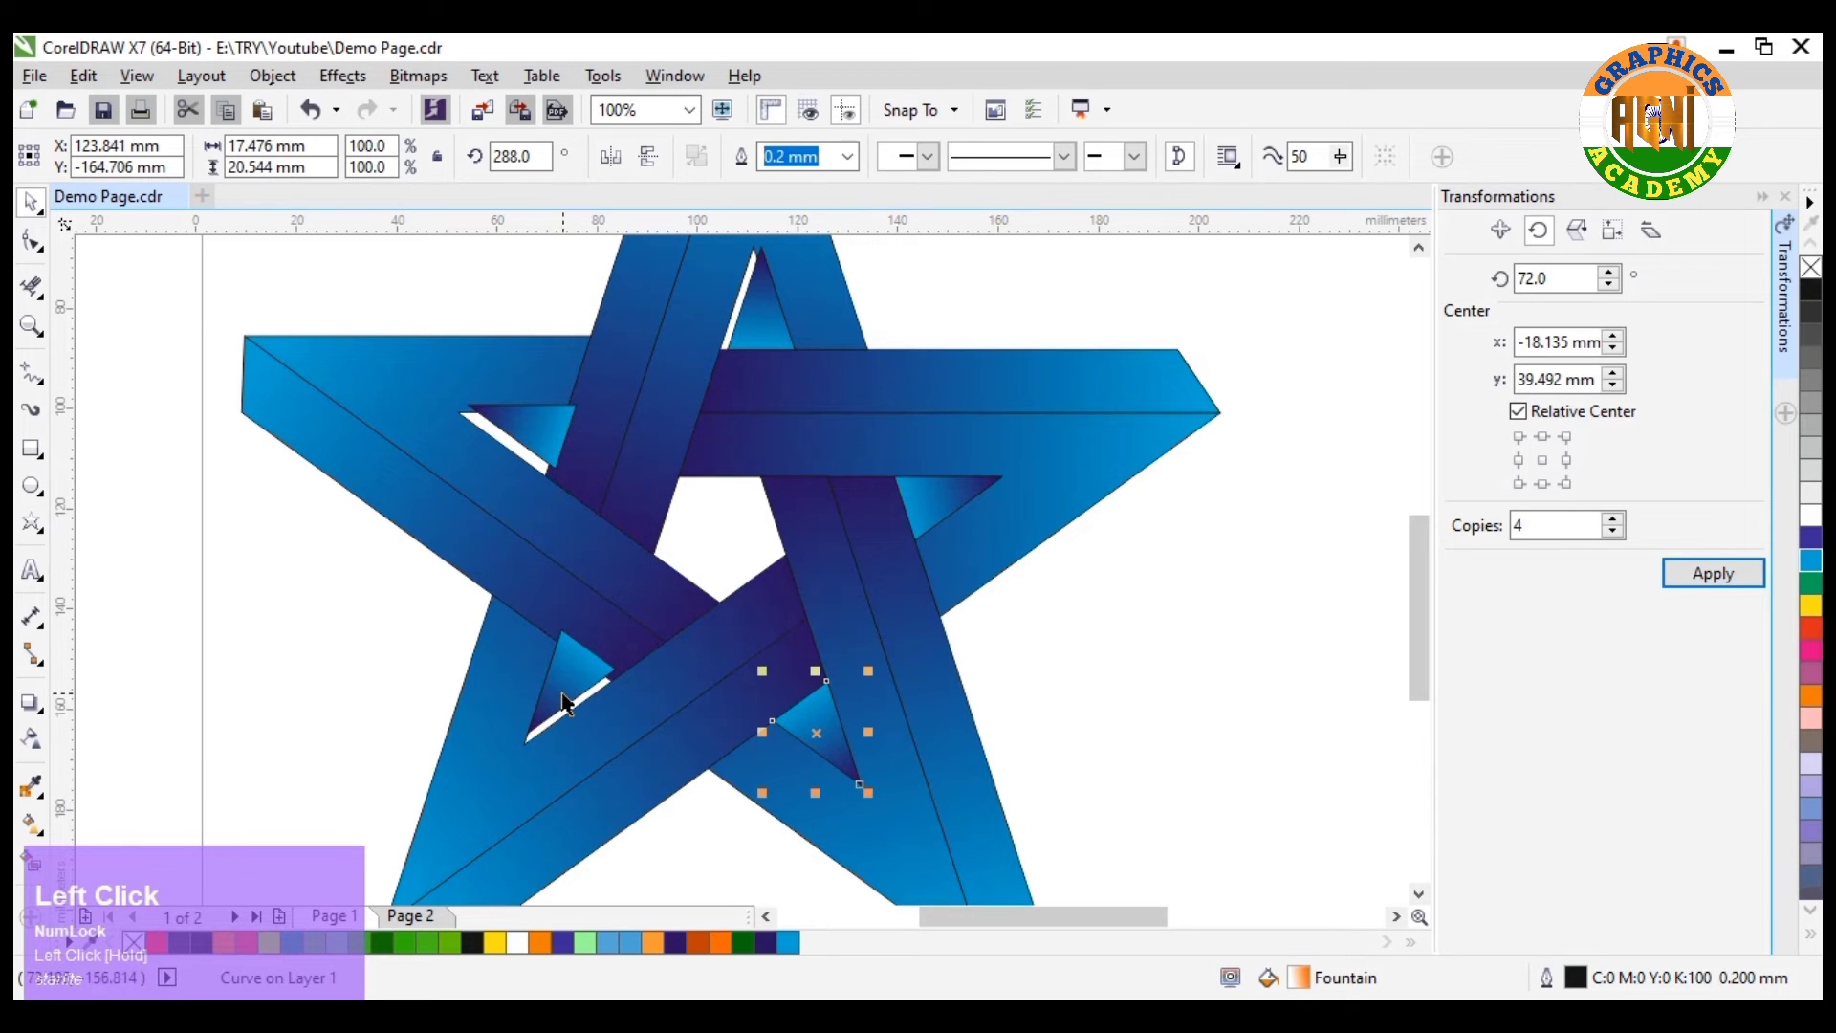
Move the small triangles in the lower-left, upper-left and top arms to close the white gaps beside them.
{"action": "left_click", "coordinate": [533, 736]}
{"action": "mouse_move", "coordinate": [532, 744]}
{"action": "left_mouse_down"}
{"action": "mouse_move", "coordinate": [634, 885]}
{"action": "mouse_move", "coordinate": [635, 861]}
{"action": "mouse_move", "coordinate": [526, 744]}
{"action": "left_mouse_up"}
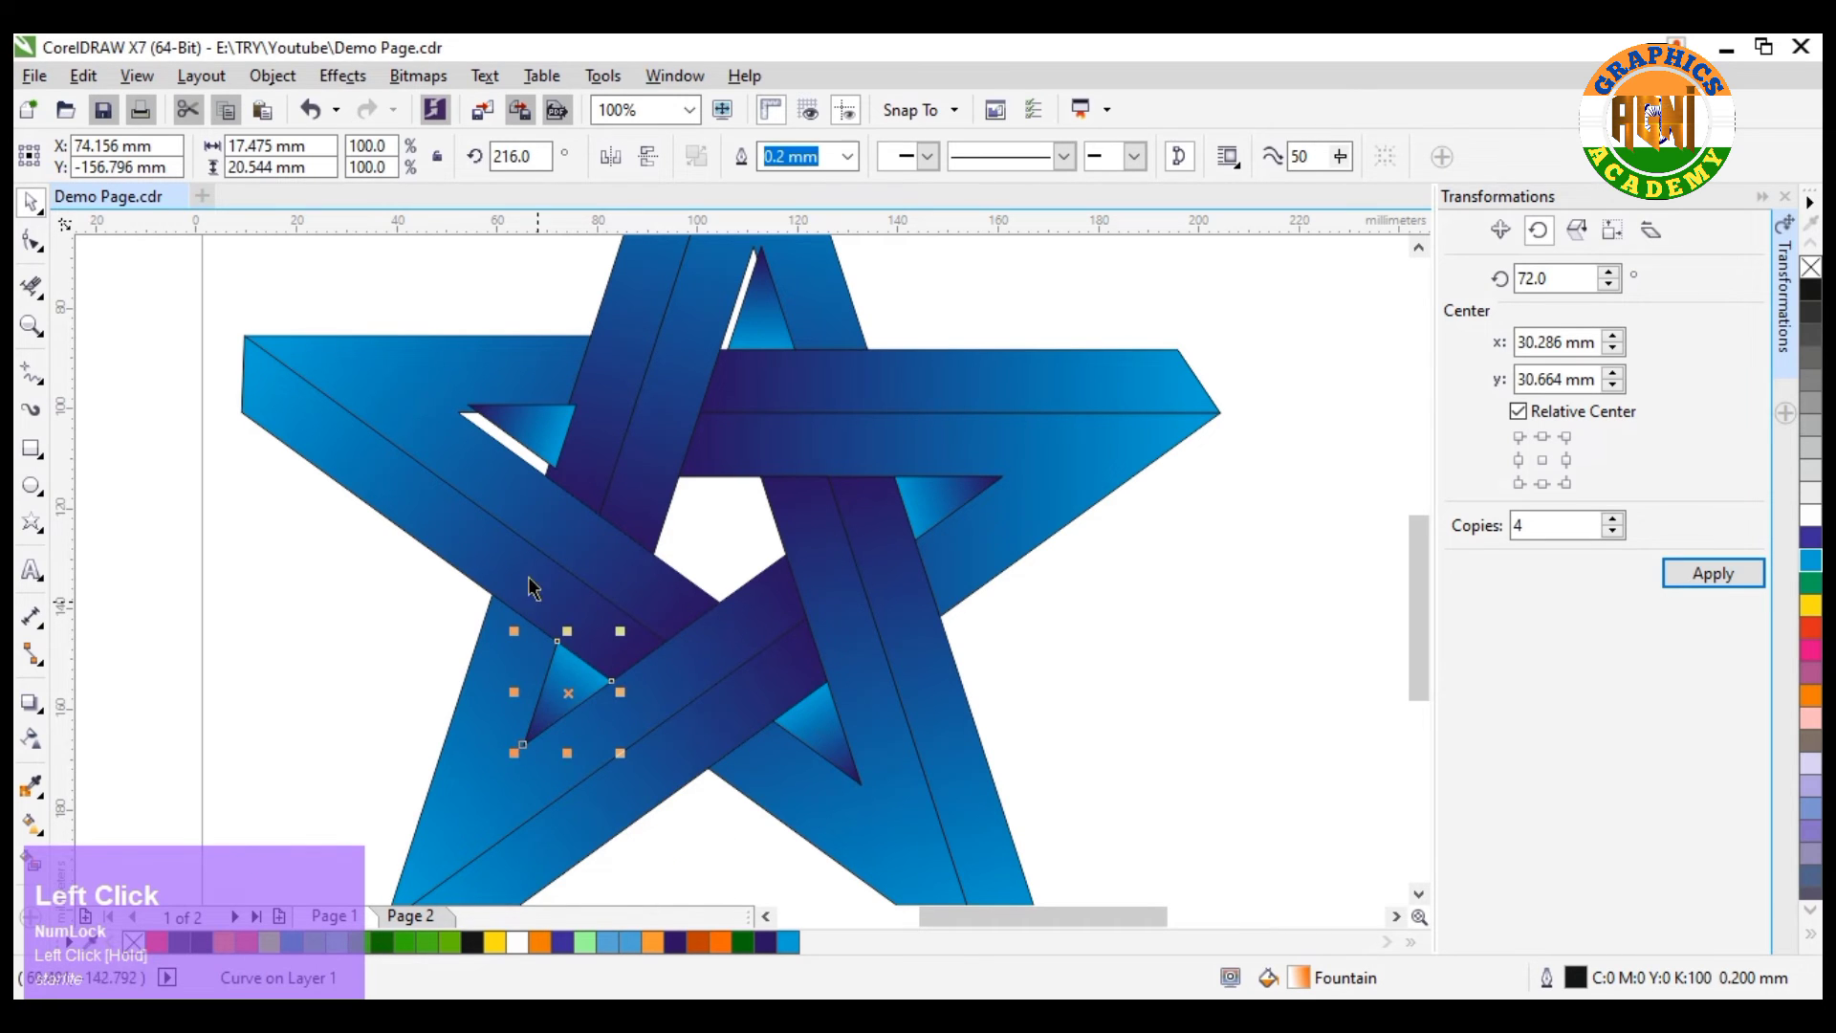
{"action": "left_click_drag", "start_coordinate": [483, 411], "coordinate": [459, 426]}
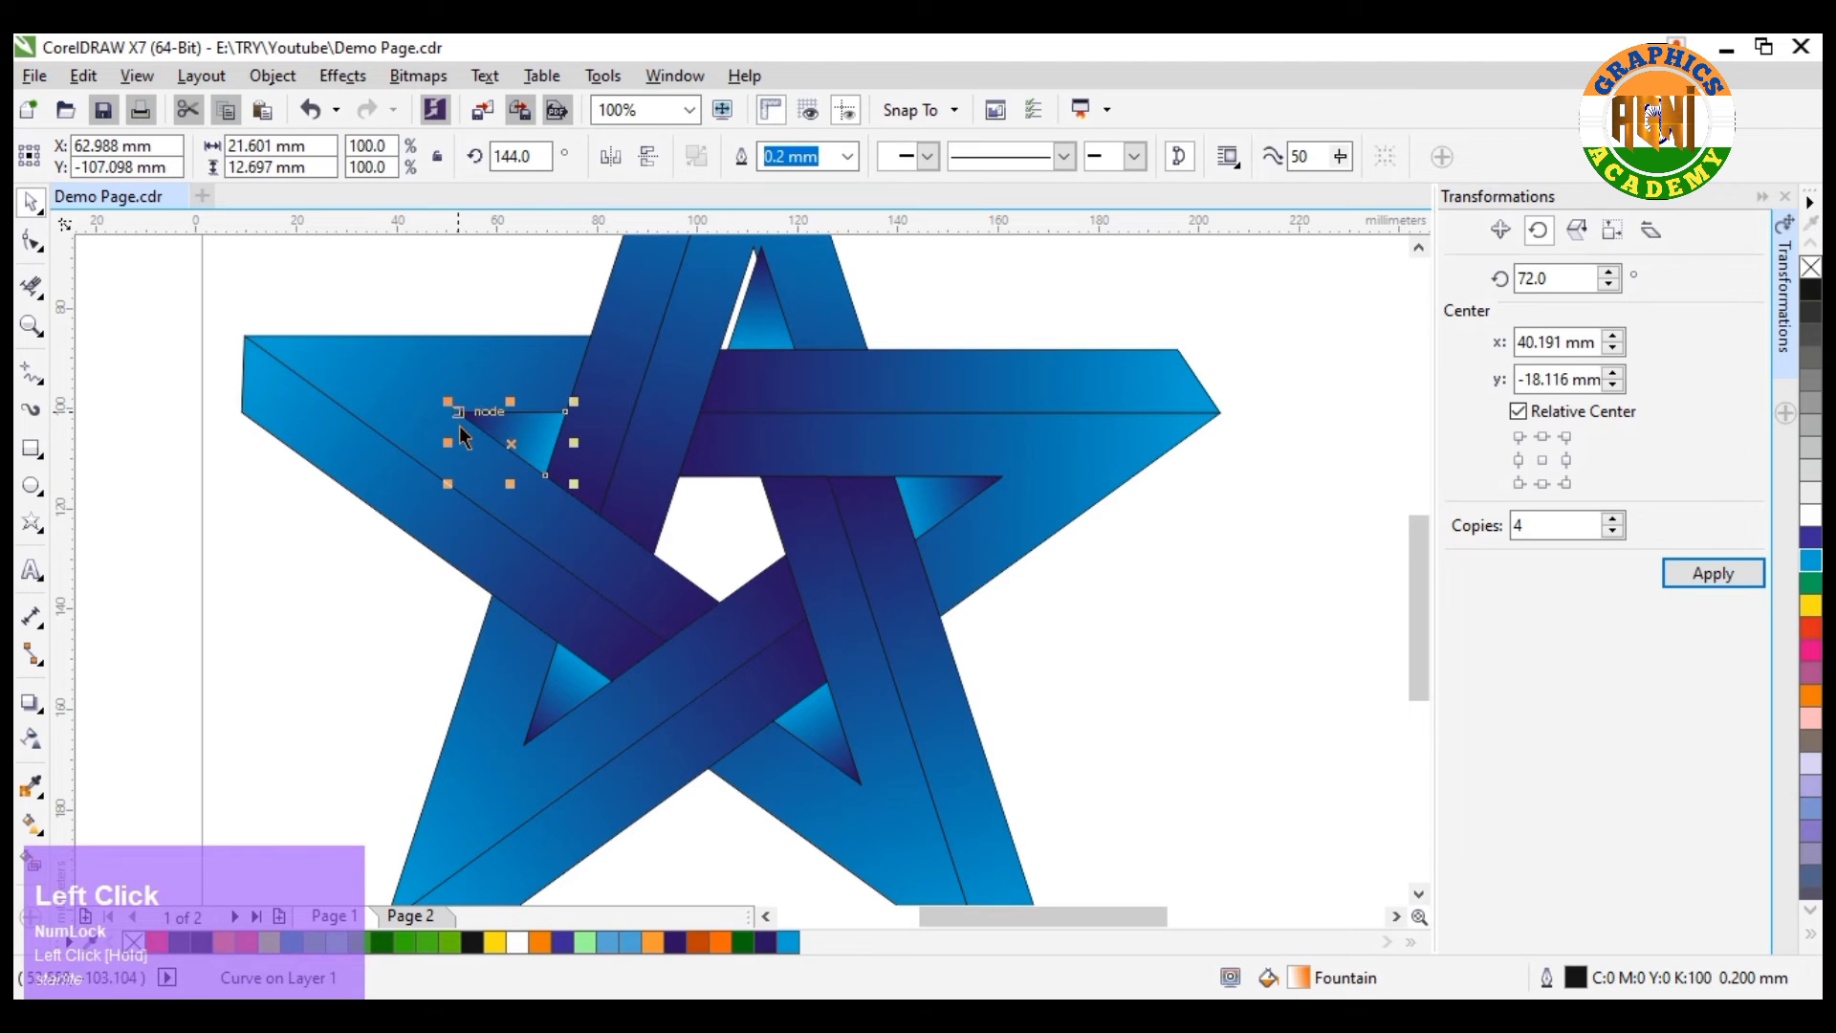
{"action": "left_click", "coordinate": [748, 327]}
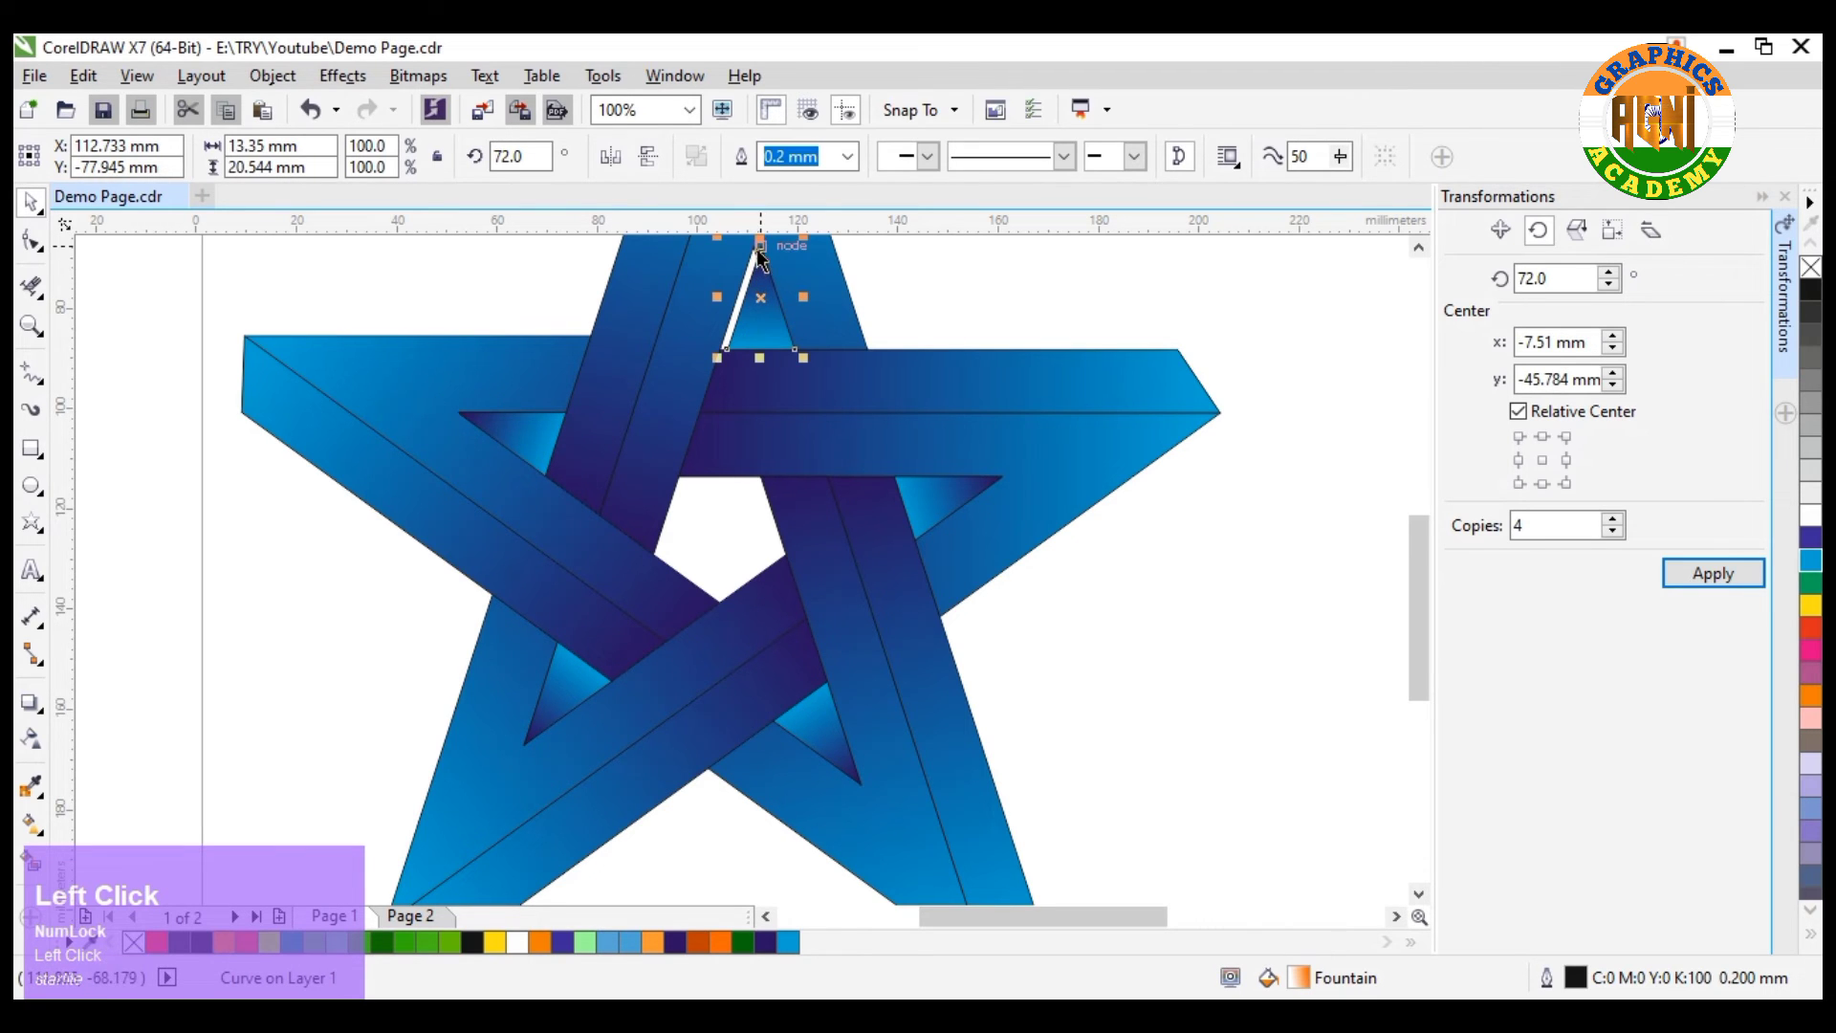
{"action": "left_click_drag", "start_coordinate": [758, 252], "coordinate": [753, 247]}
{"action": "left_click", "coordinate": [1025, 292]}
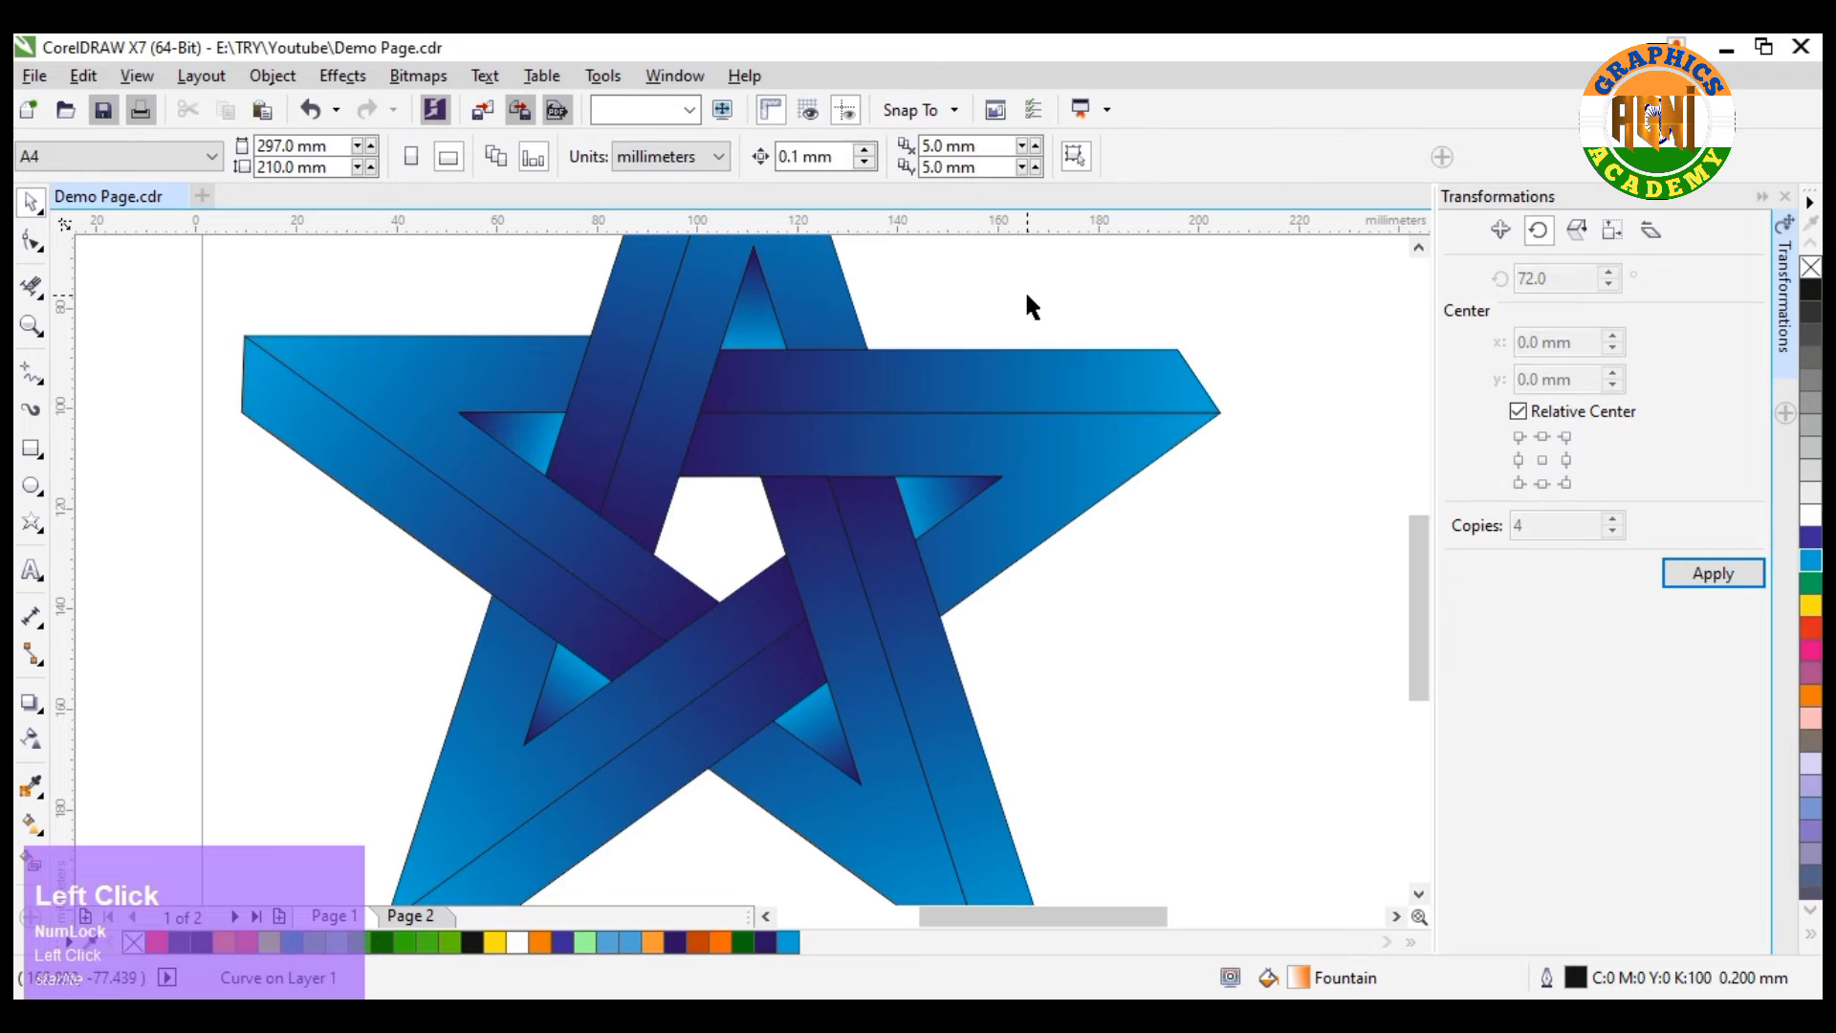
Try to move the star down the page by selecting its pieces one by one and nudging them.
{"action": "scroll", "coordinate": [1029, 394], "scroll_direction": "down", "scroll_amount": 2}
{"action": "scroll", "coordinate": [1025, 468], "scroll_direction": "down", "scroll_amount": 1}
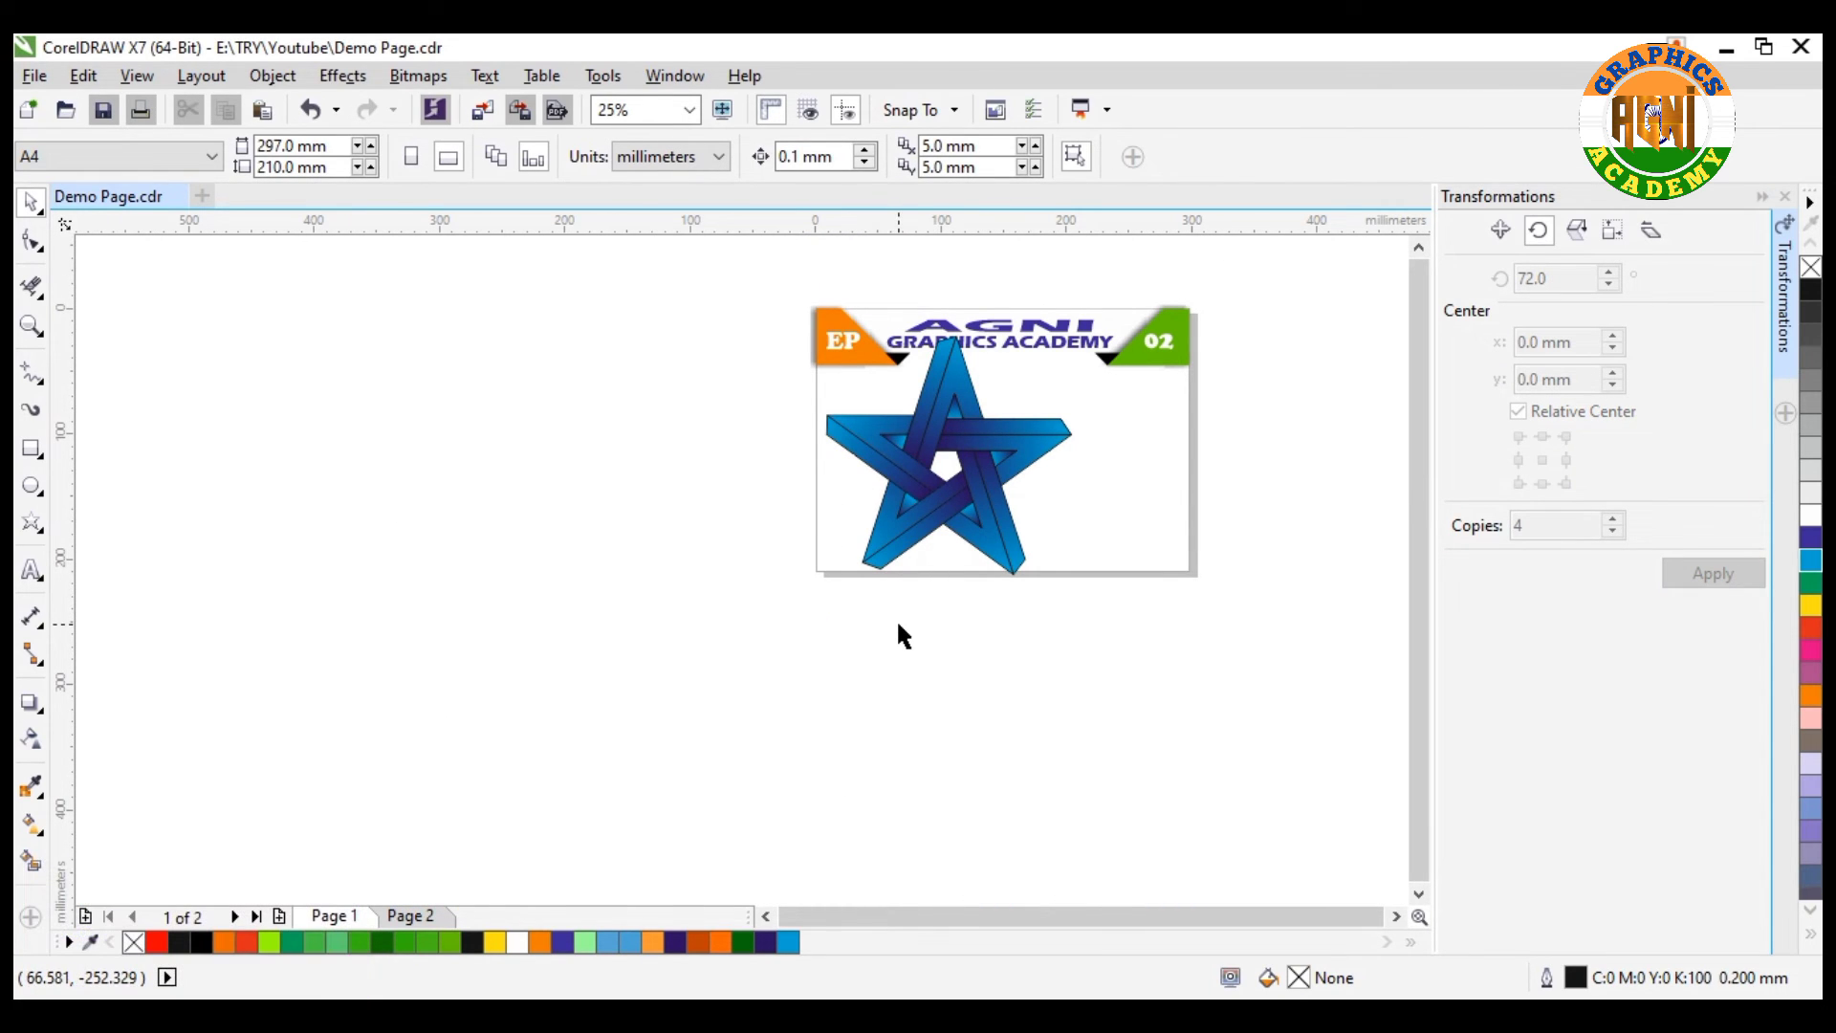
{"action": "scroll", "coordinate": [942, 510], "scroll_direction": "up", "scroll_amount": 2}
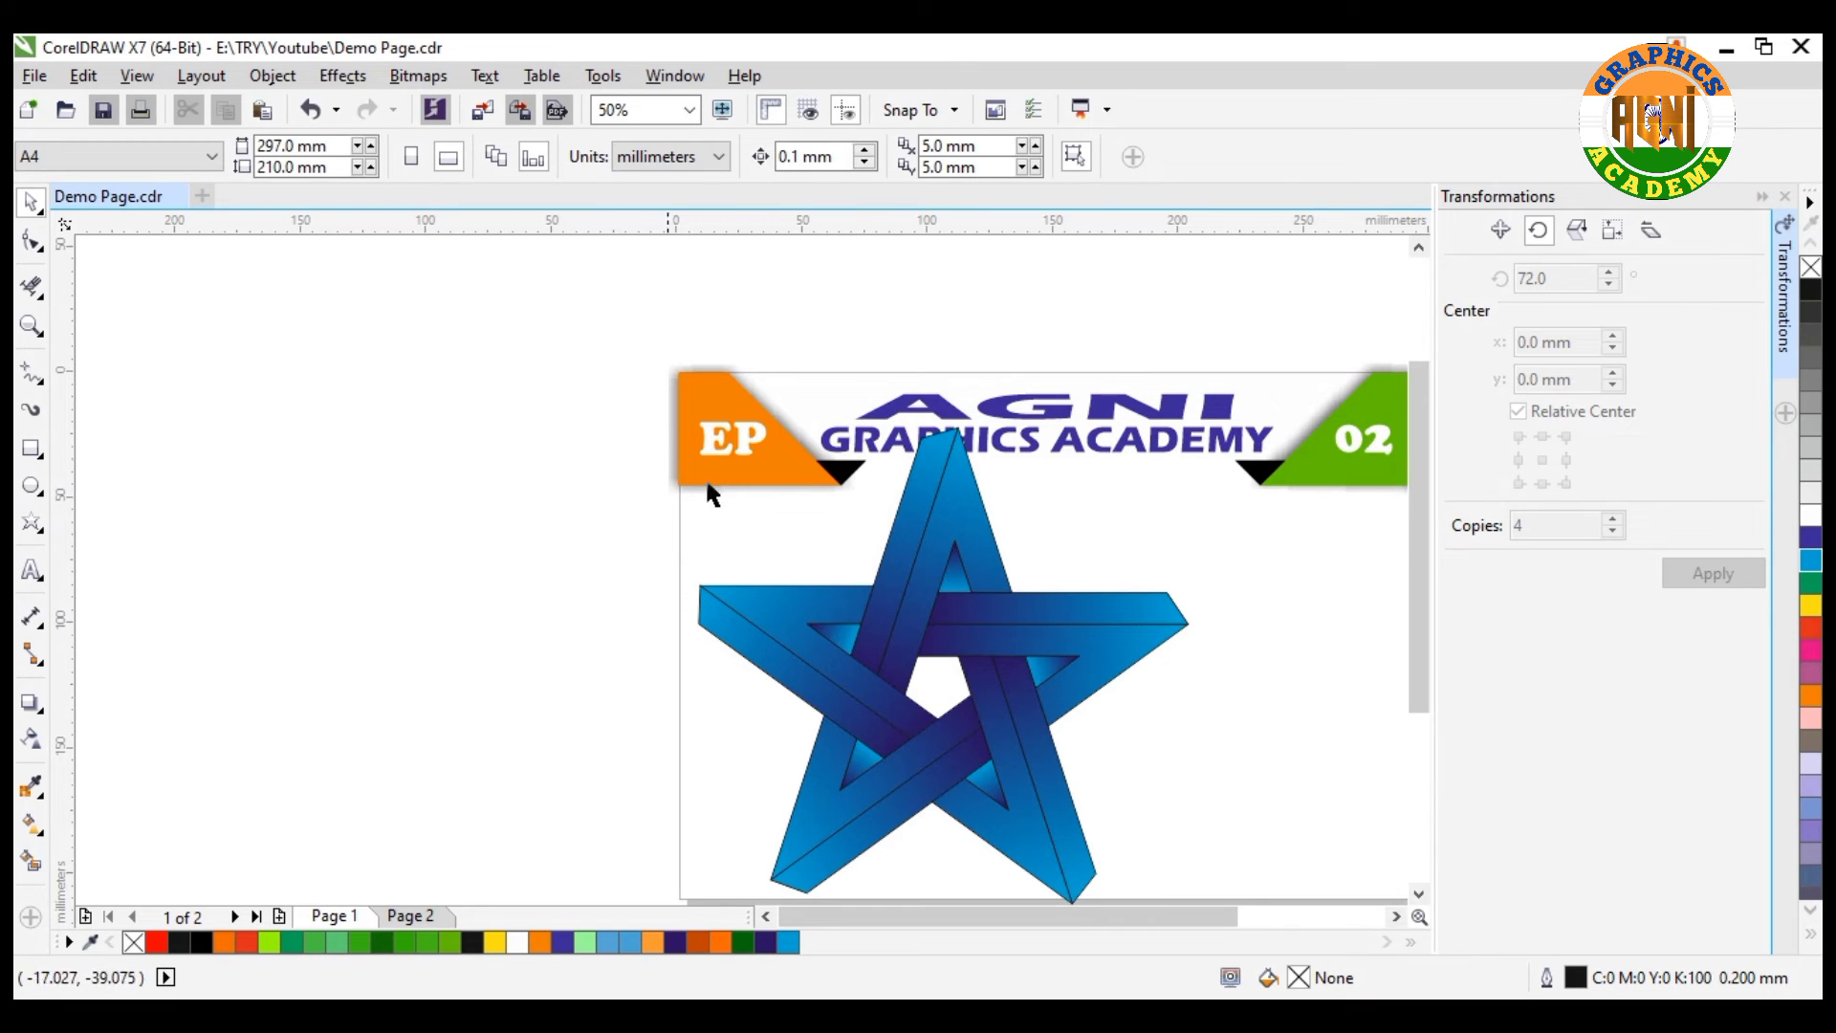
{"action": "key", "text": "shift"}
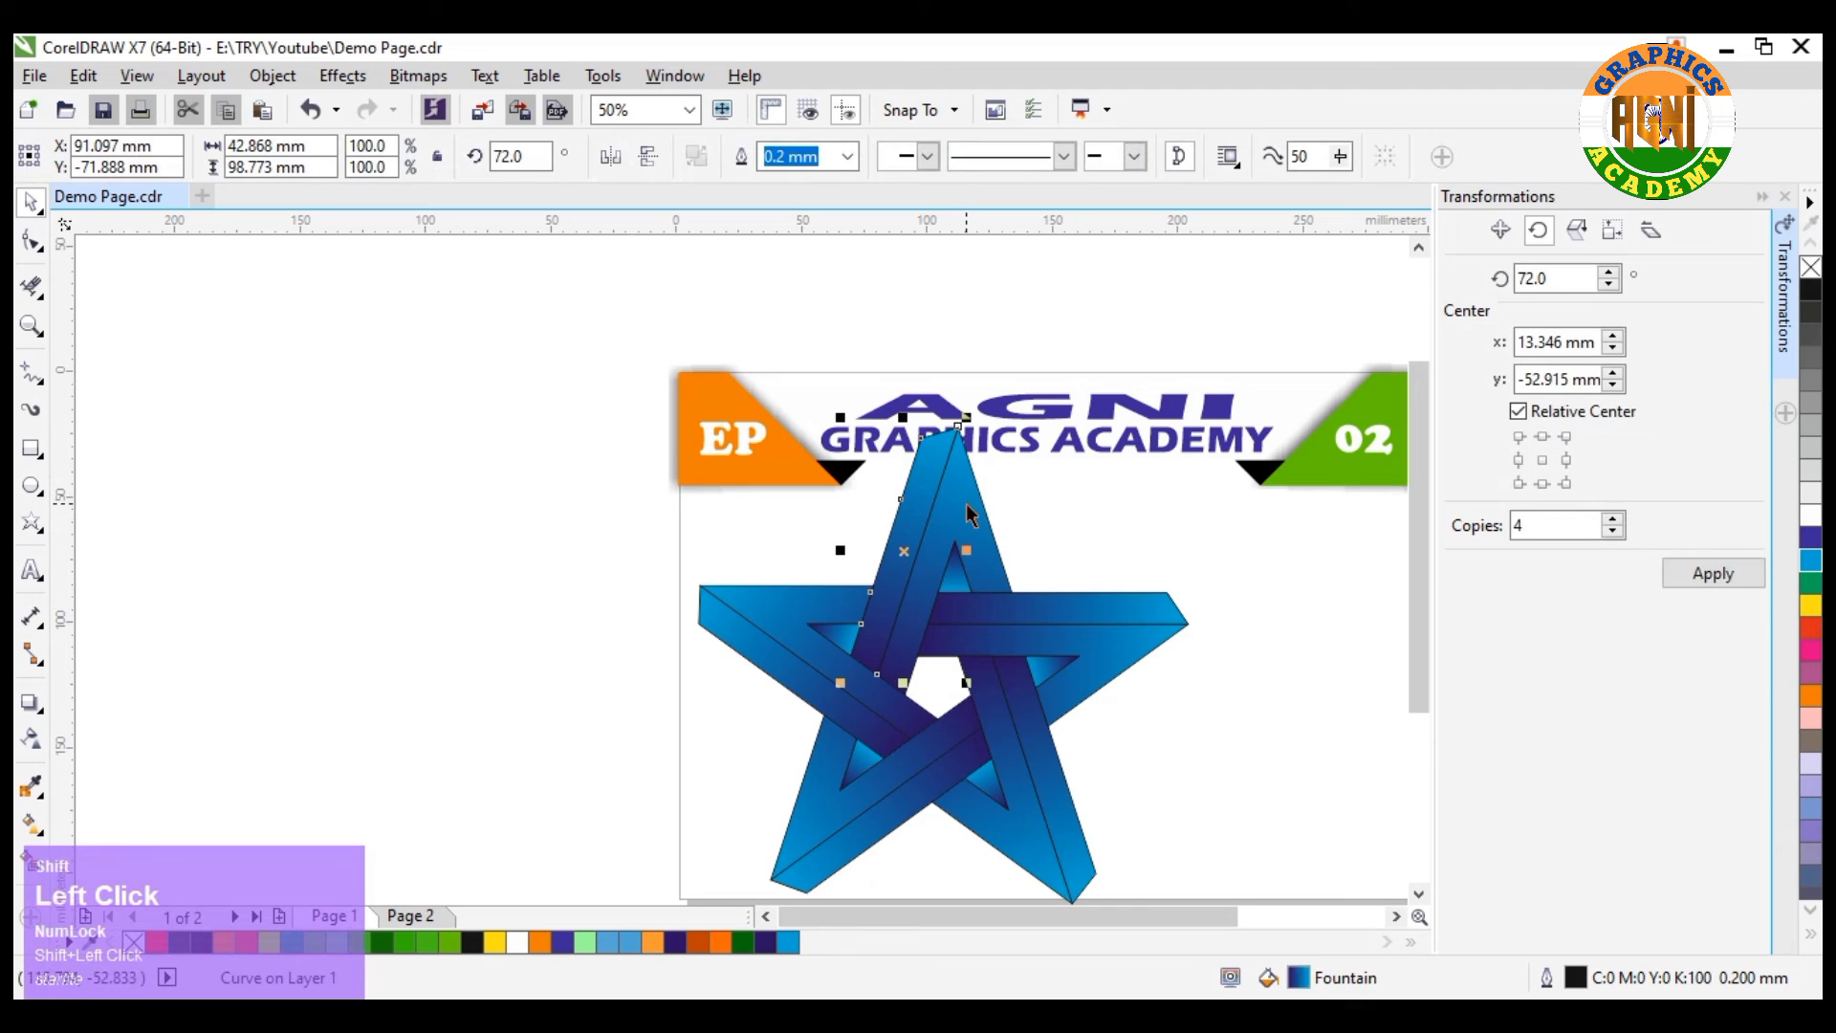
{"action": "left_click", "coordinate": [968, 507], "text": "shift"}
{"action": "left_click", "coordinate": [965, 578], "text": "shift"}
{"action": "left_click", "coordinate": [1054, 606], "text": "shift"}
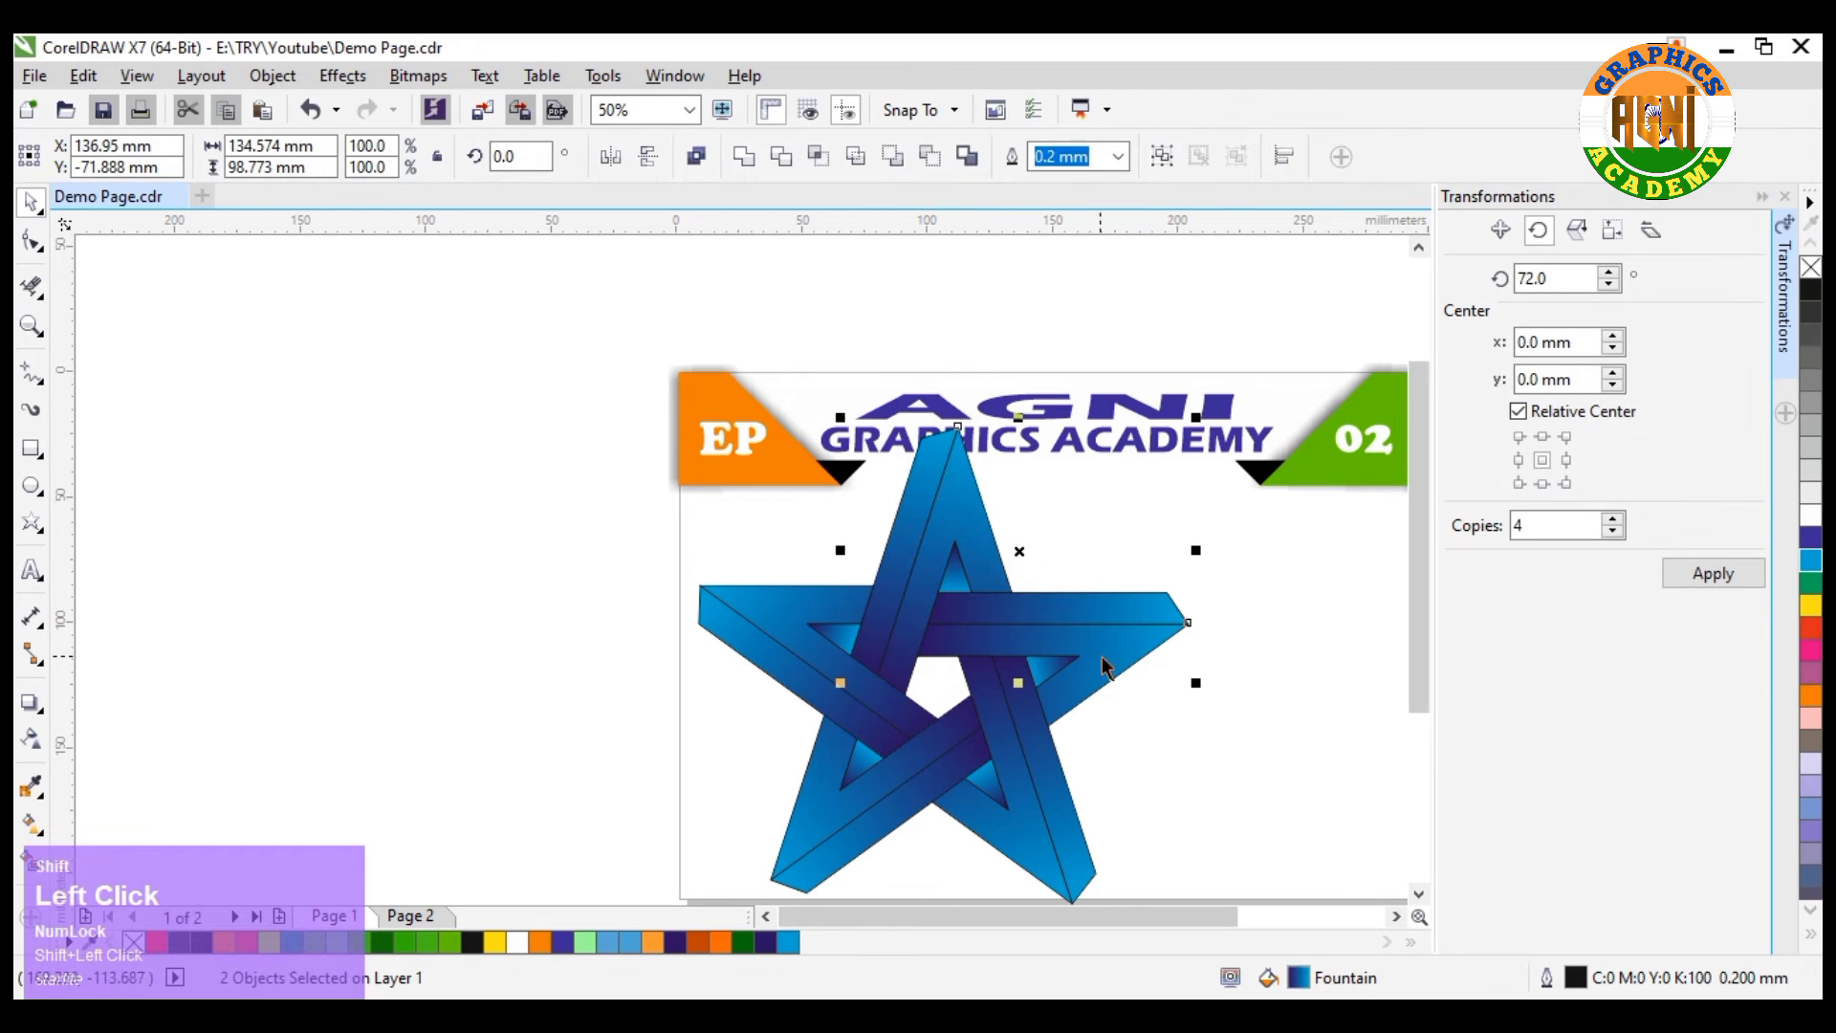
{"action": "left_click", "coordinate": [1048, 668], "text": "shift"}
{"action": "left_click", "coordinate": [1048, 668], "text": "shift"}
{"action": "left_click", "coordinate": [1044, 756], "text": "shift"}
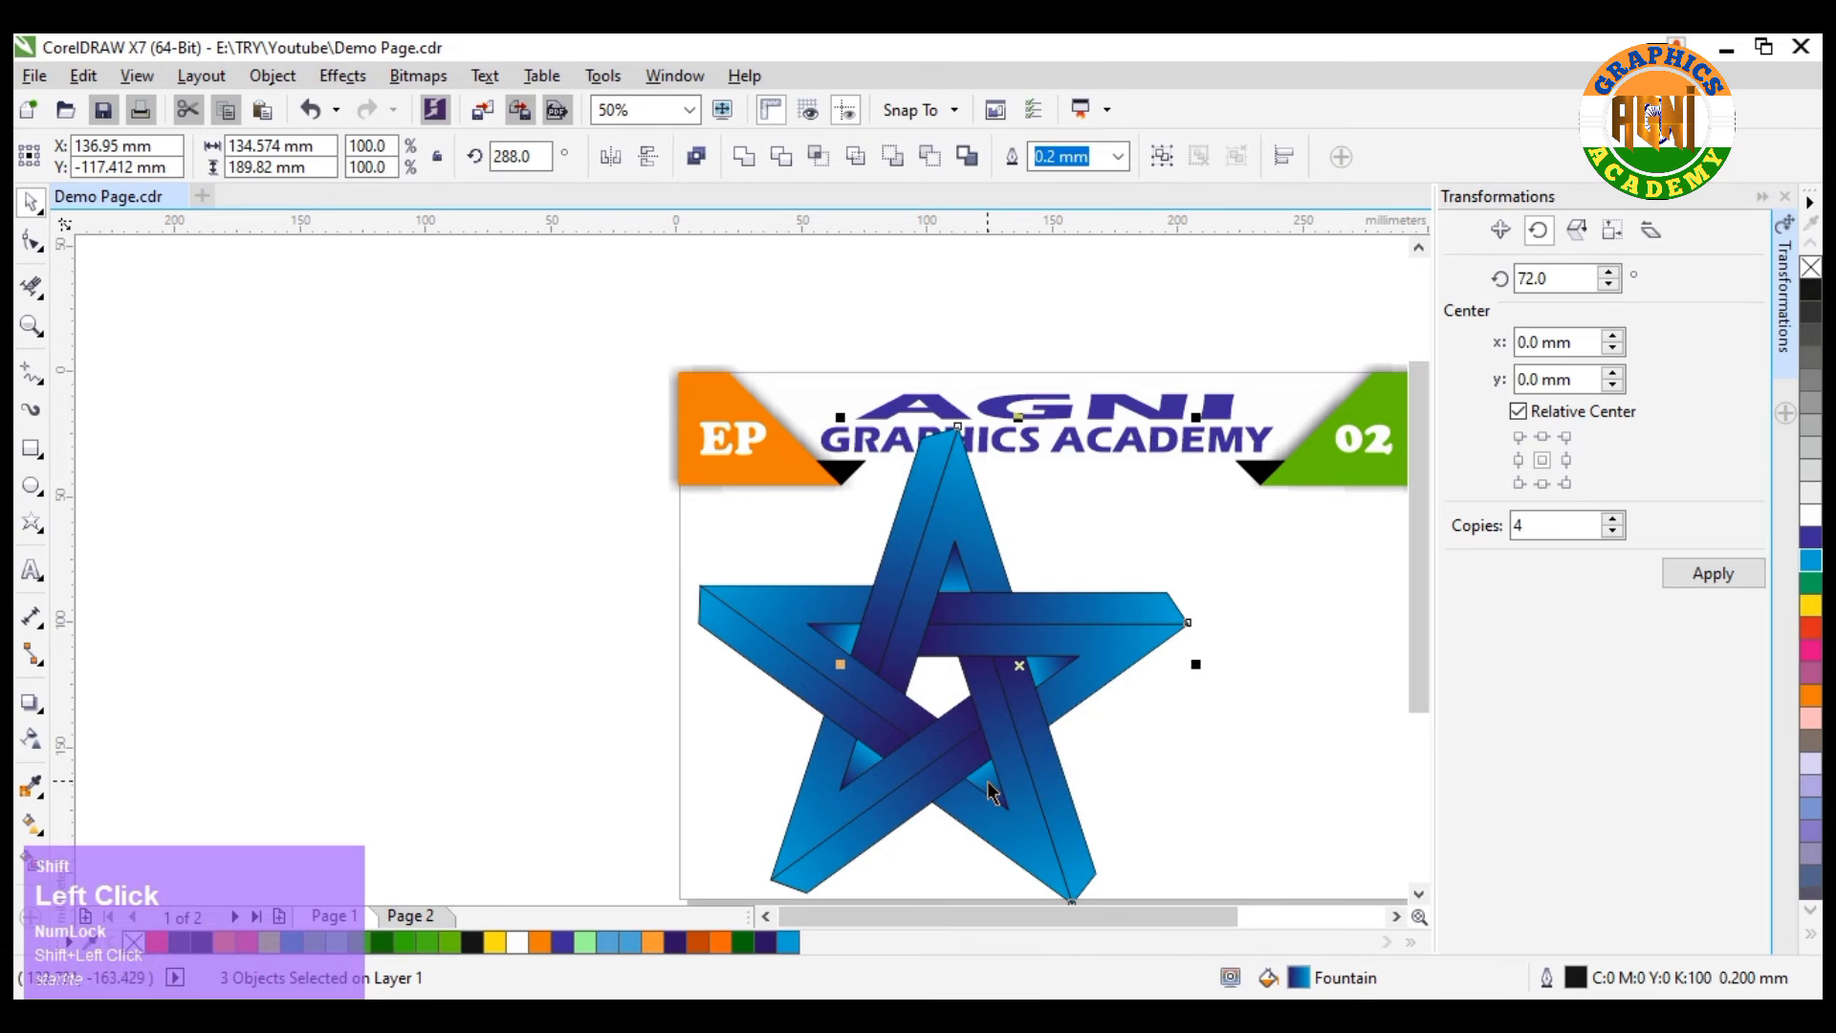
{"action": "left_click", "coordinate": [990, 792], "text": "shift"}
{"action": "left_click", "coordinate": [907, 813], "text": "shift"}
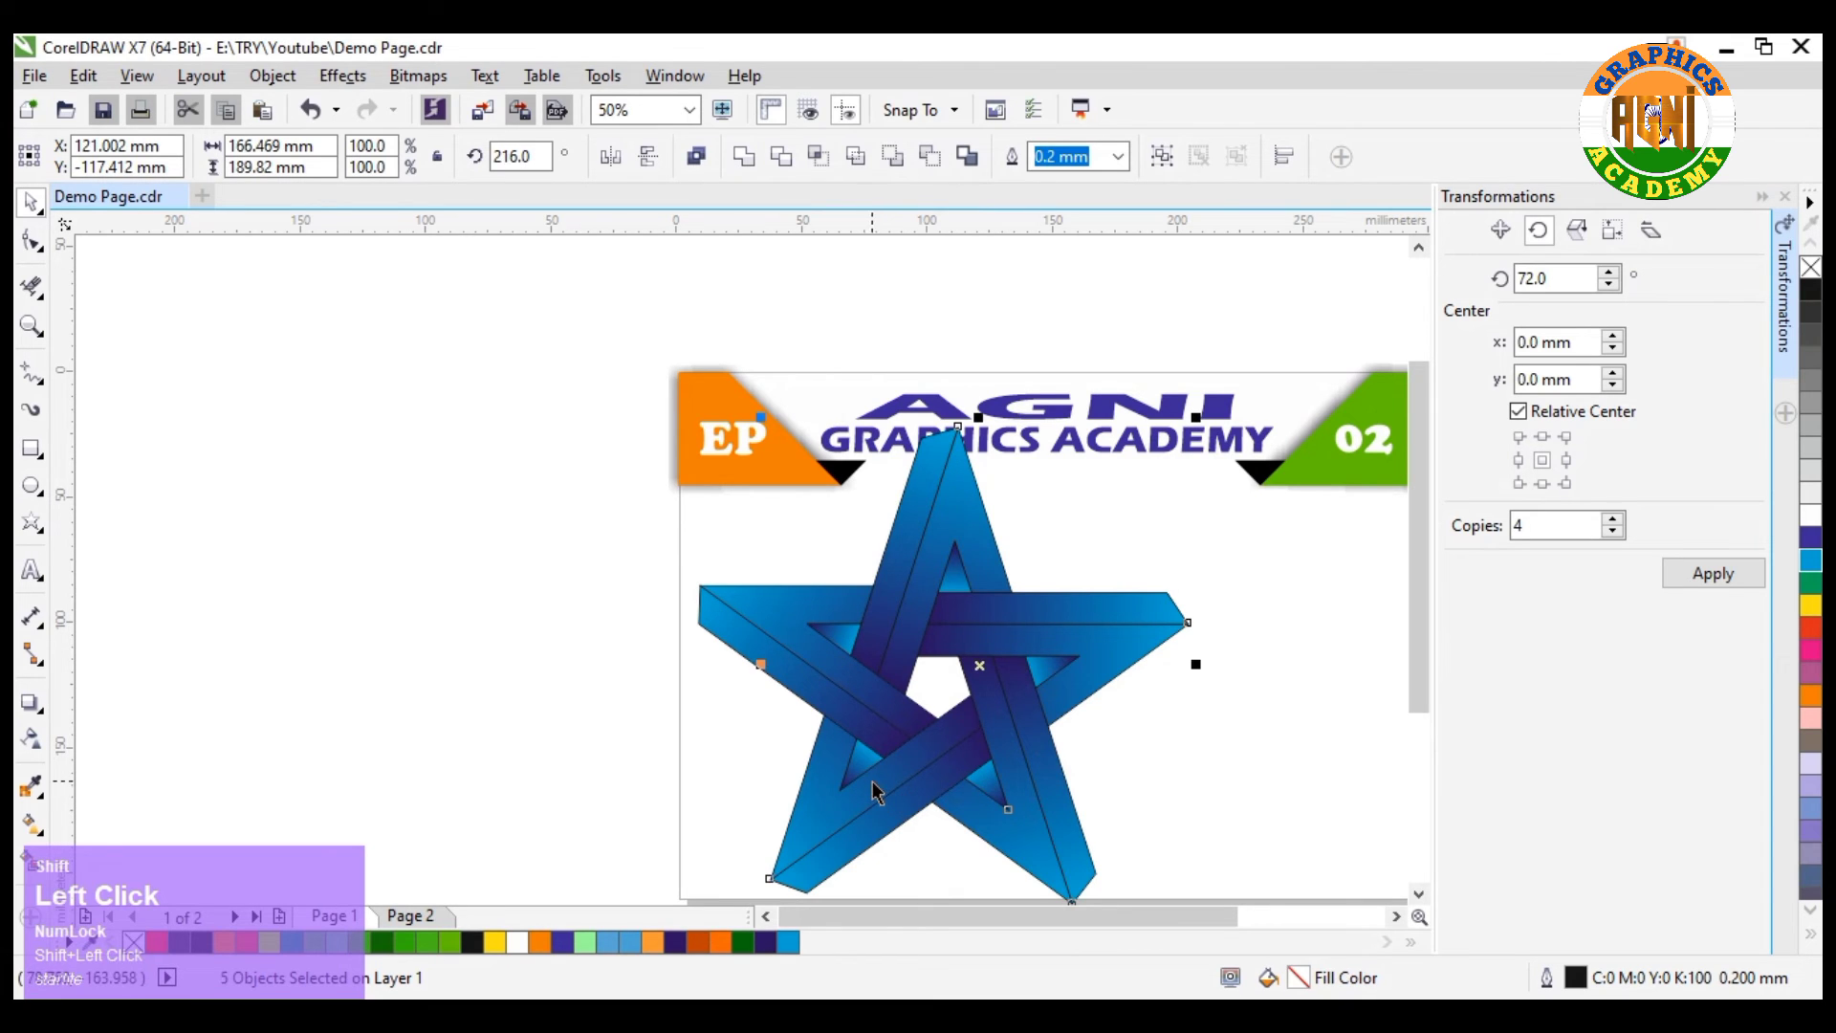
{"action": "left_click", "coordinate": [816, 696], "text": "shift"}
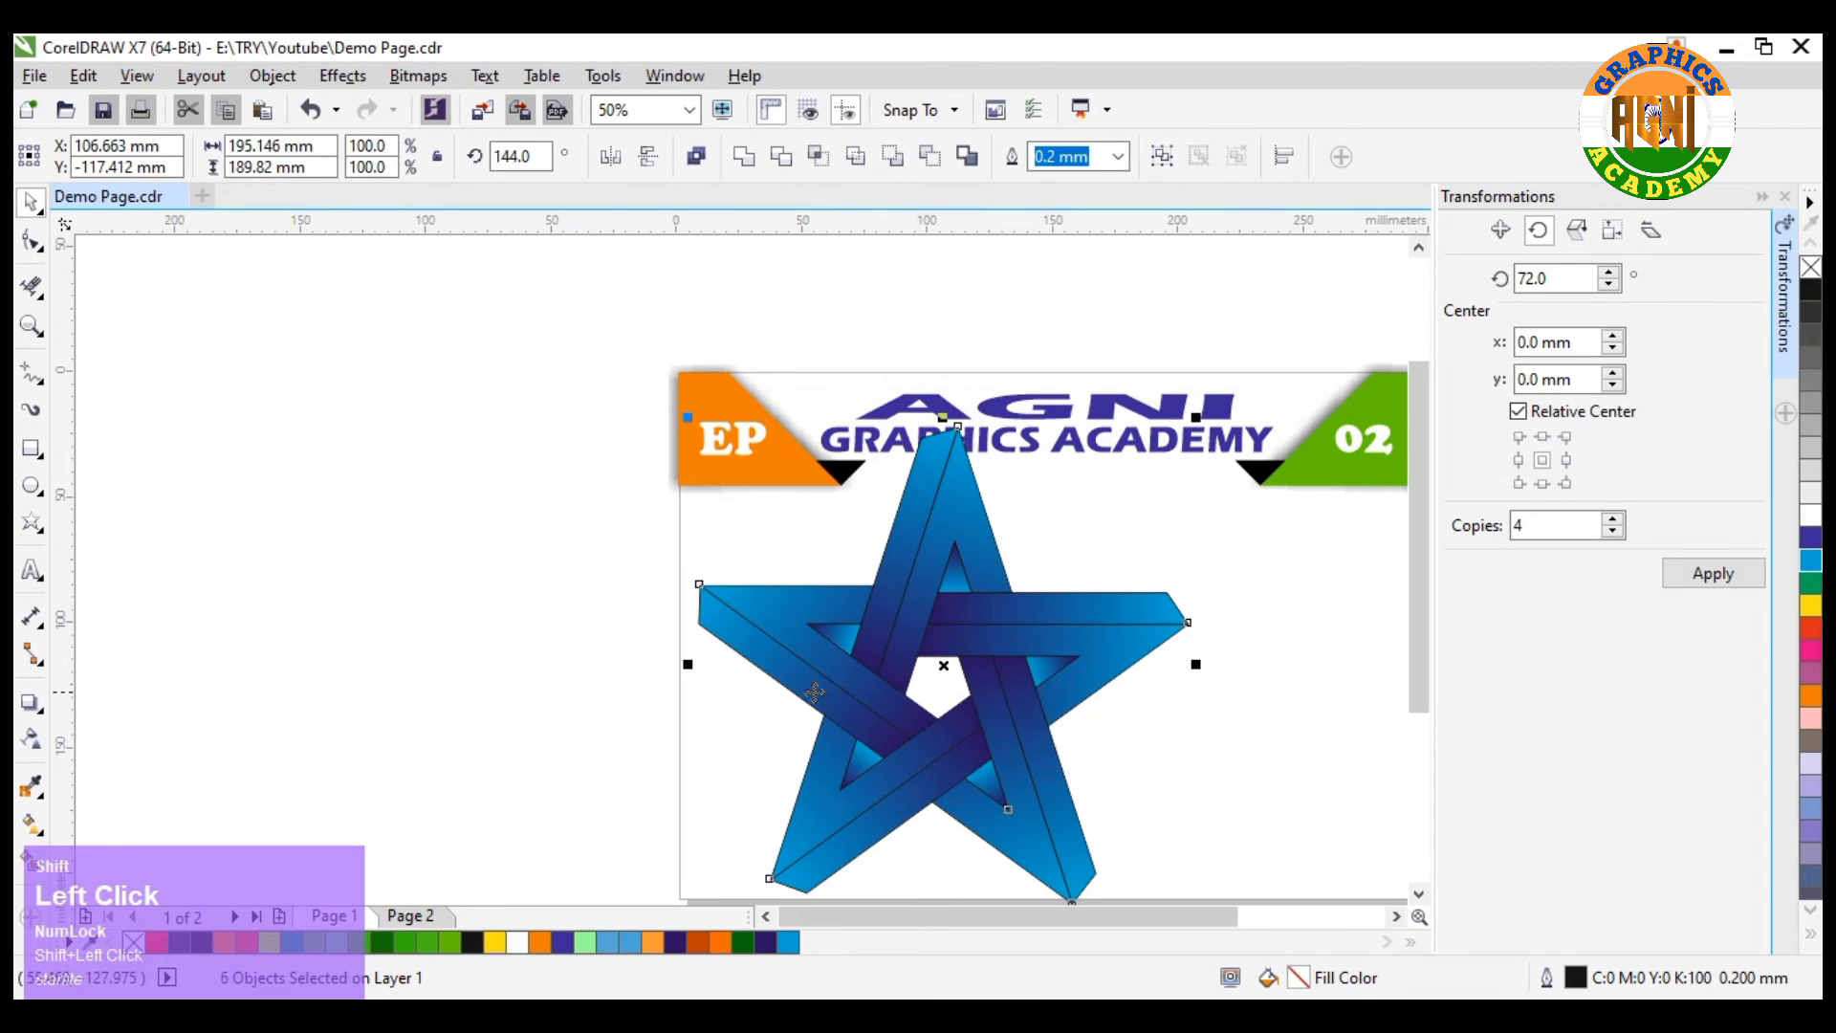
{"action": "left_click", "coordinate": [833, 654], "text": "shift"}
{"action": "key", "text": "Down"}
{"action": "key", "text": "Down"}
{"action": "key", "text": "Down"}
{"action": "key", "text": "Down"}
{"action": "key", "text": "Down"}
{"action": "key", "text": "Down"}
{"action": "key", "text": "Down"}
{"action": "key", "text": "Down"}
{"action": "key", "text": "Down"}
{"action": "key", "text": "Down"}
{"action": "key", "text": "Down"}
{"action": "key", "text": "Down"}
{"action": "key", "text": "Down"}
{"action": "key", "text": "Down"}
{"action": "key", "text": "Down"}
{"action": "key", "text": "Down"}
{"action": "key", "text": "Down"}
{"action": "key", "text": "Down"}
{"action": "key", "text": "Down"}
{"action": "key", "text": "Down"}
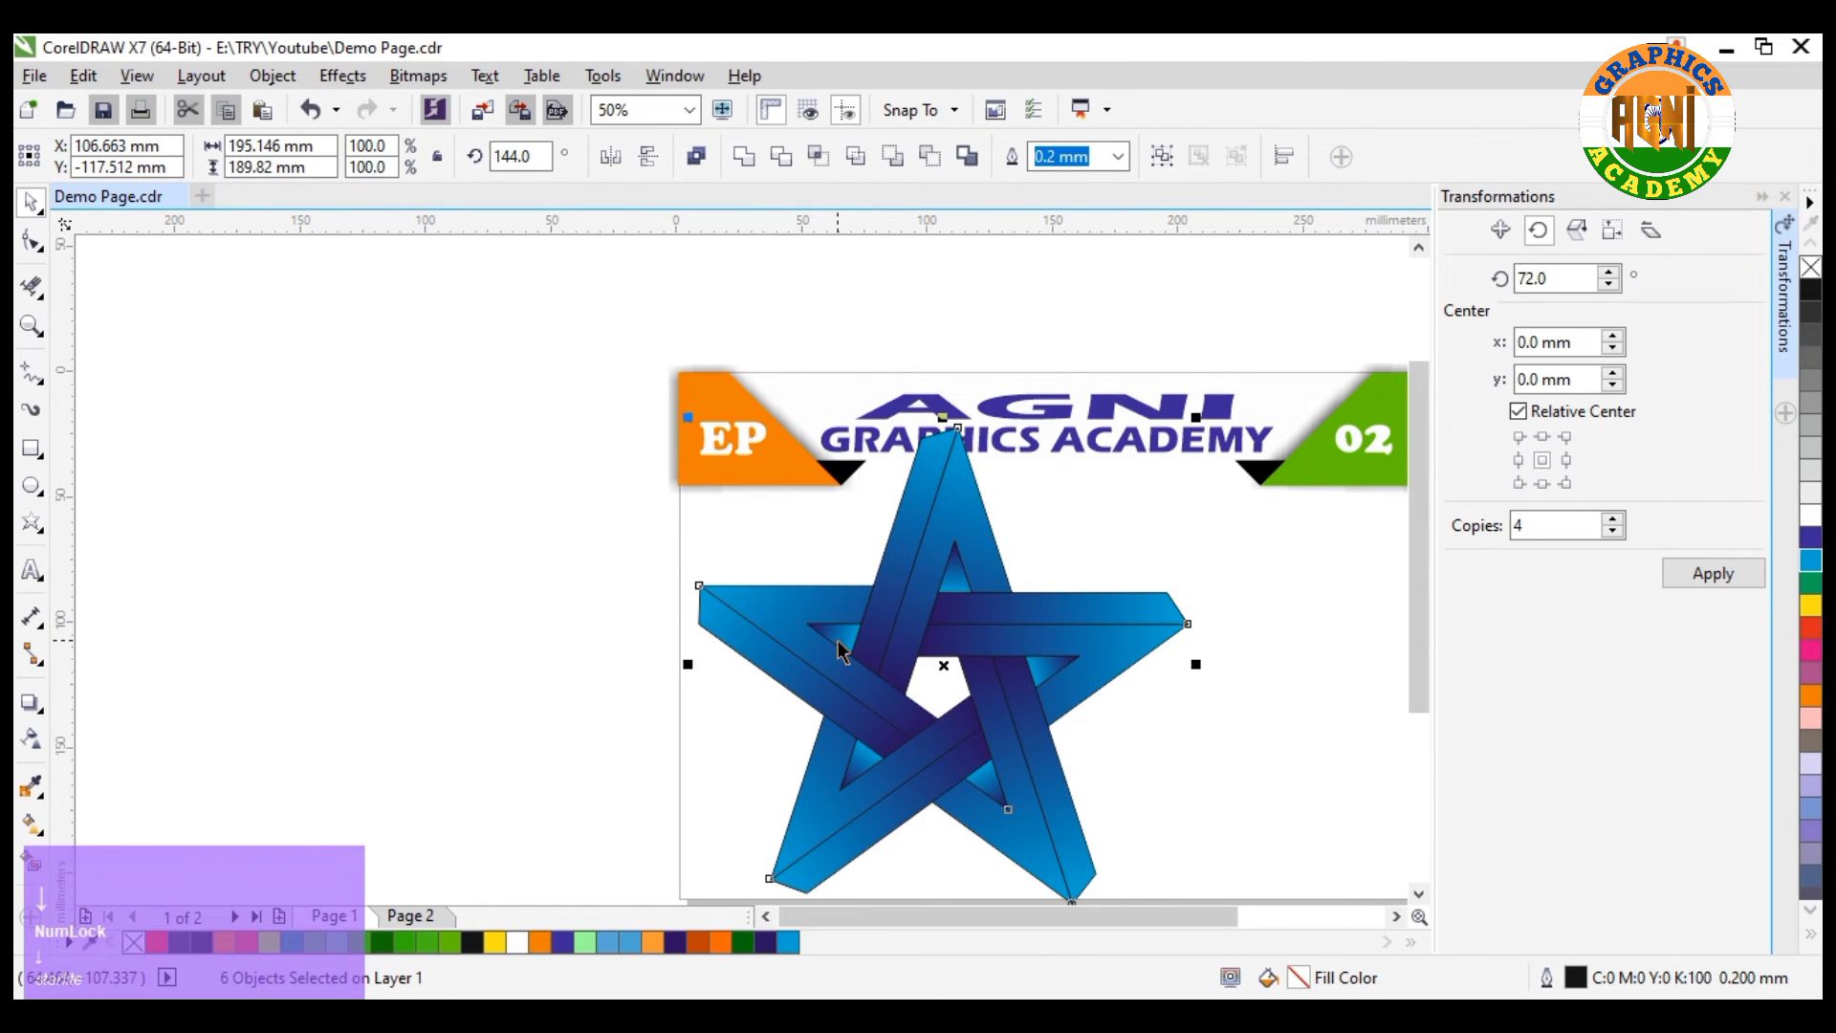
{"action": "key", "text": "Down"}
{"action": "key", "text": "Down"}
{"action": "key", "text": "Down"}
{"action": "key", "text": "Down"}
{"action": "key", "text": "Down"}
{"action": "key", "text": "Down"}
{"action": "key", "text": "Down"}
{"action": "key", "text": "Down"}
{"action": "key", "text": "Down"}
{"action": "key", "text": "Down"}
{"action": "key", "text": "Down"}
{"action": "key", "text": "Down"}
{"action": "key", "text": "Down"}
{"action": "key", "text": "Down"}
{"action": "key", "text": "Down"}
{"action": "key", "text": "Down"}
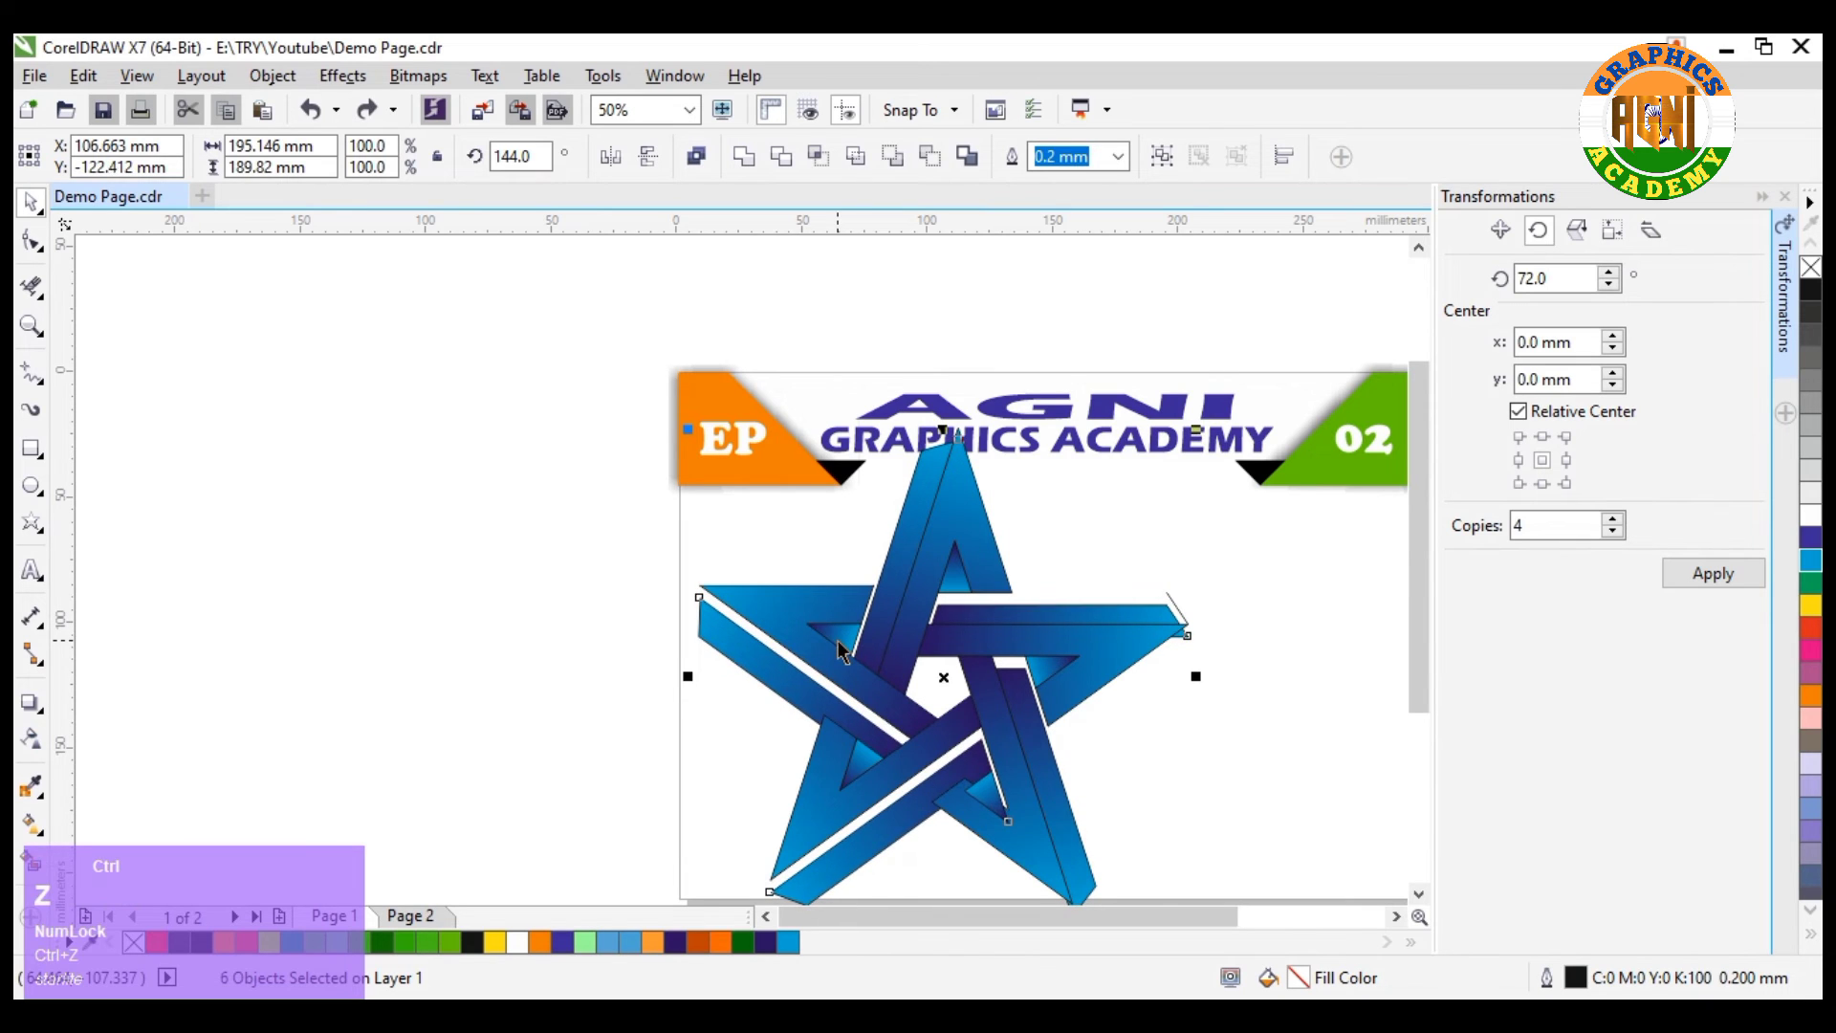
Undo the run of downward nudges on the selected star pieces.
{"action": "key", "text": "ctrl+z"}
{"action": "key", "text": "ctrl+z"}
{"action": "key", "text": "ctrl+z"}
{"action": "key", "text": "ctrl+z"}
{"action": "key", "text": "ctrl+z"}
{"action": "key", "text": "ctrl+z"}
{"action": "key", "text": "ctrl+z"}
{"action": "key", "text": "ctrl+z"}
{"action": "key", "text": "ctrl+z"}
{"action": "key", "text": "ctrl+z"}
{"action": "key", "text": "ctrl+z"}
{"action": "key", "text": "ctrl+z"}
{"action": "key", "text": "ctrl+z"}
{"action": "key", "text": "ctrl+z"}
{"action": "key", "text": "ctrl+z"}
{"action": "key", "text": "ctrl+z"}
{"action": "key", "text": "ctrl+z"}
{"action": "key", "text": "ctrl+z"}
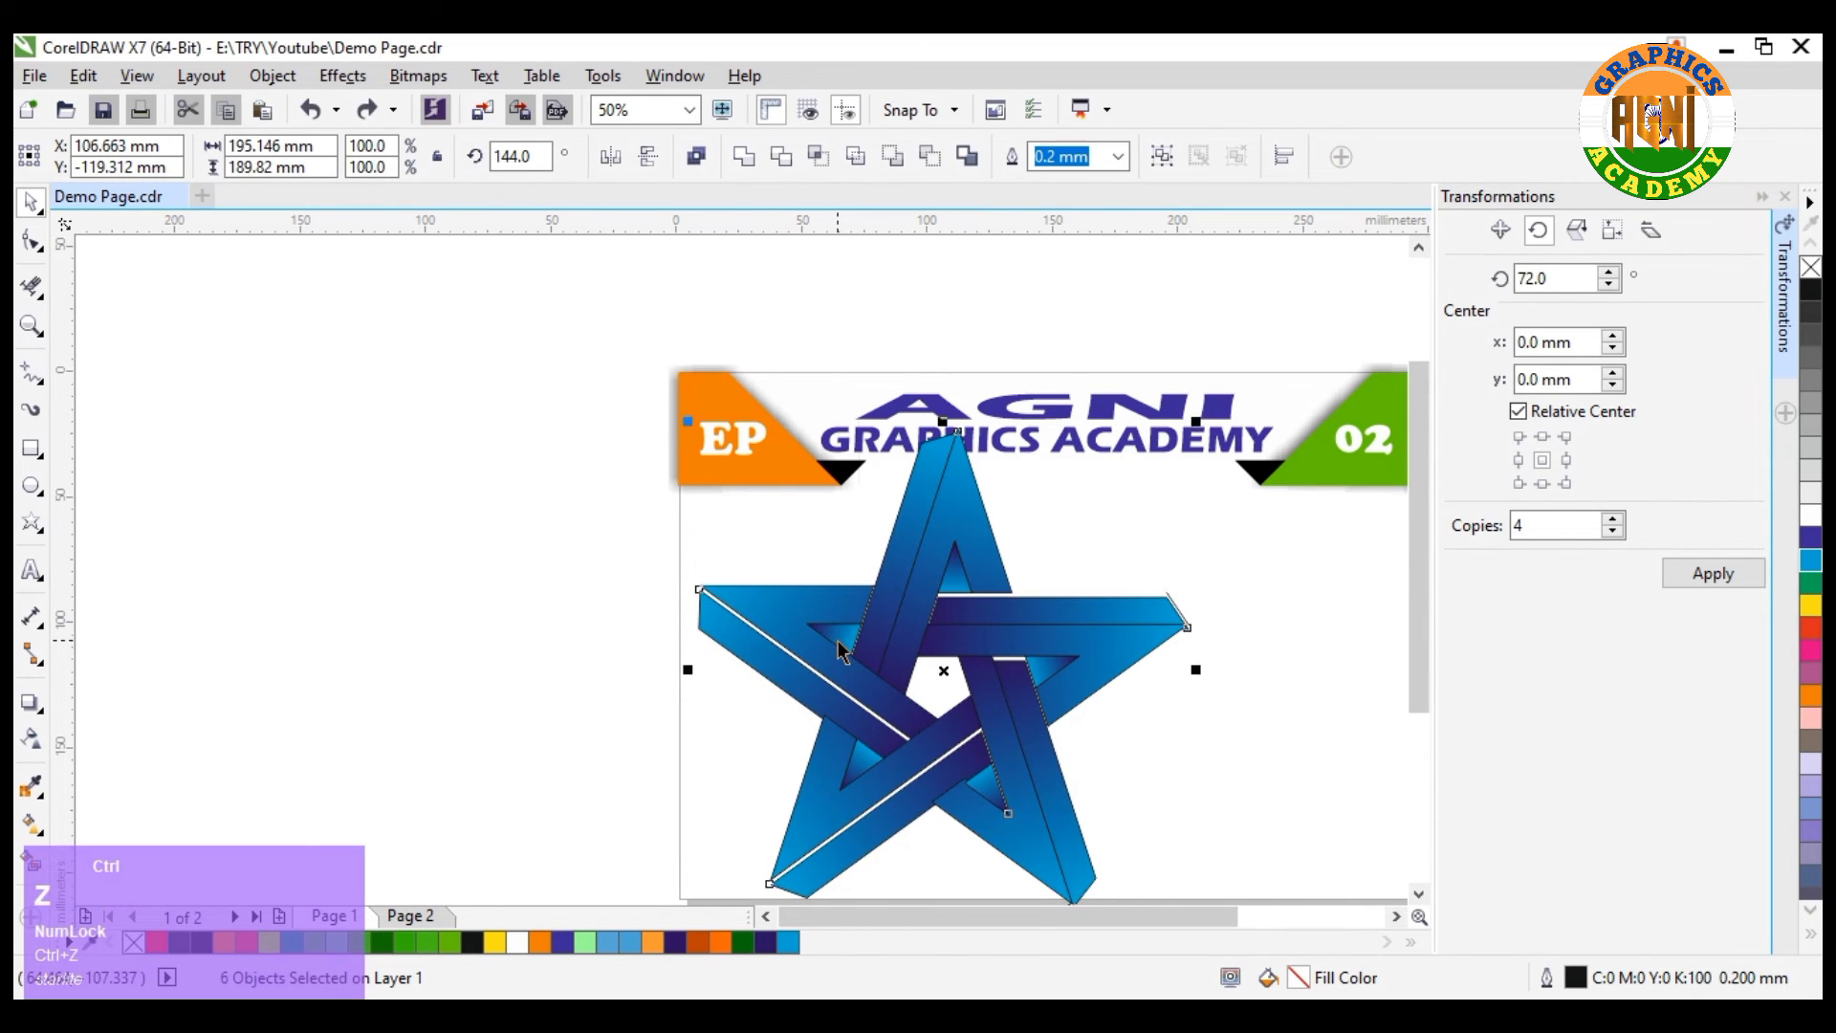
{"action": "key", "text": "ctrl+z"}
{"action": "key", "text": "ctrl+z"}
{"action": "key", "text": "ctrl+z"}
{"action": "key", "text": "ctrl+z"}
{"action": "key", "text": "ctrl+z"}
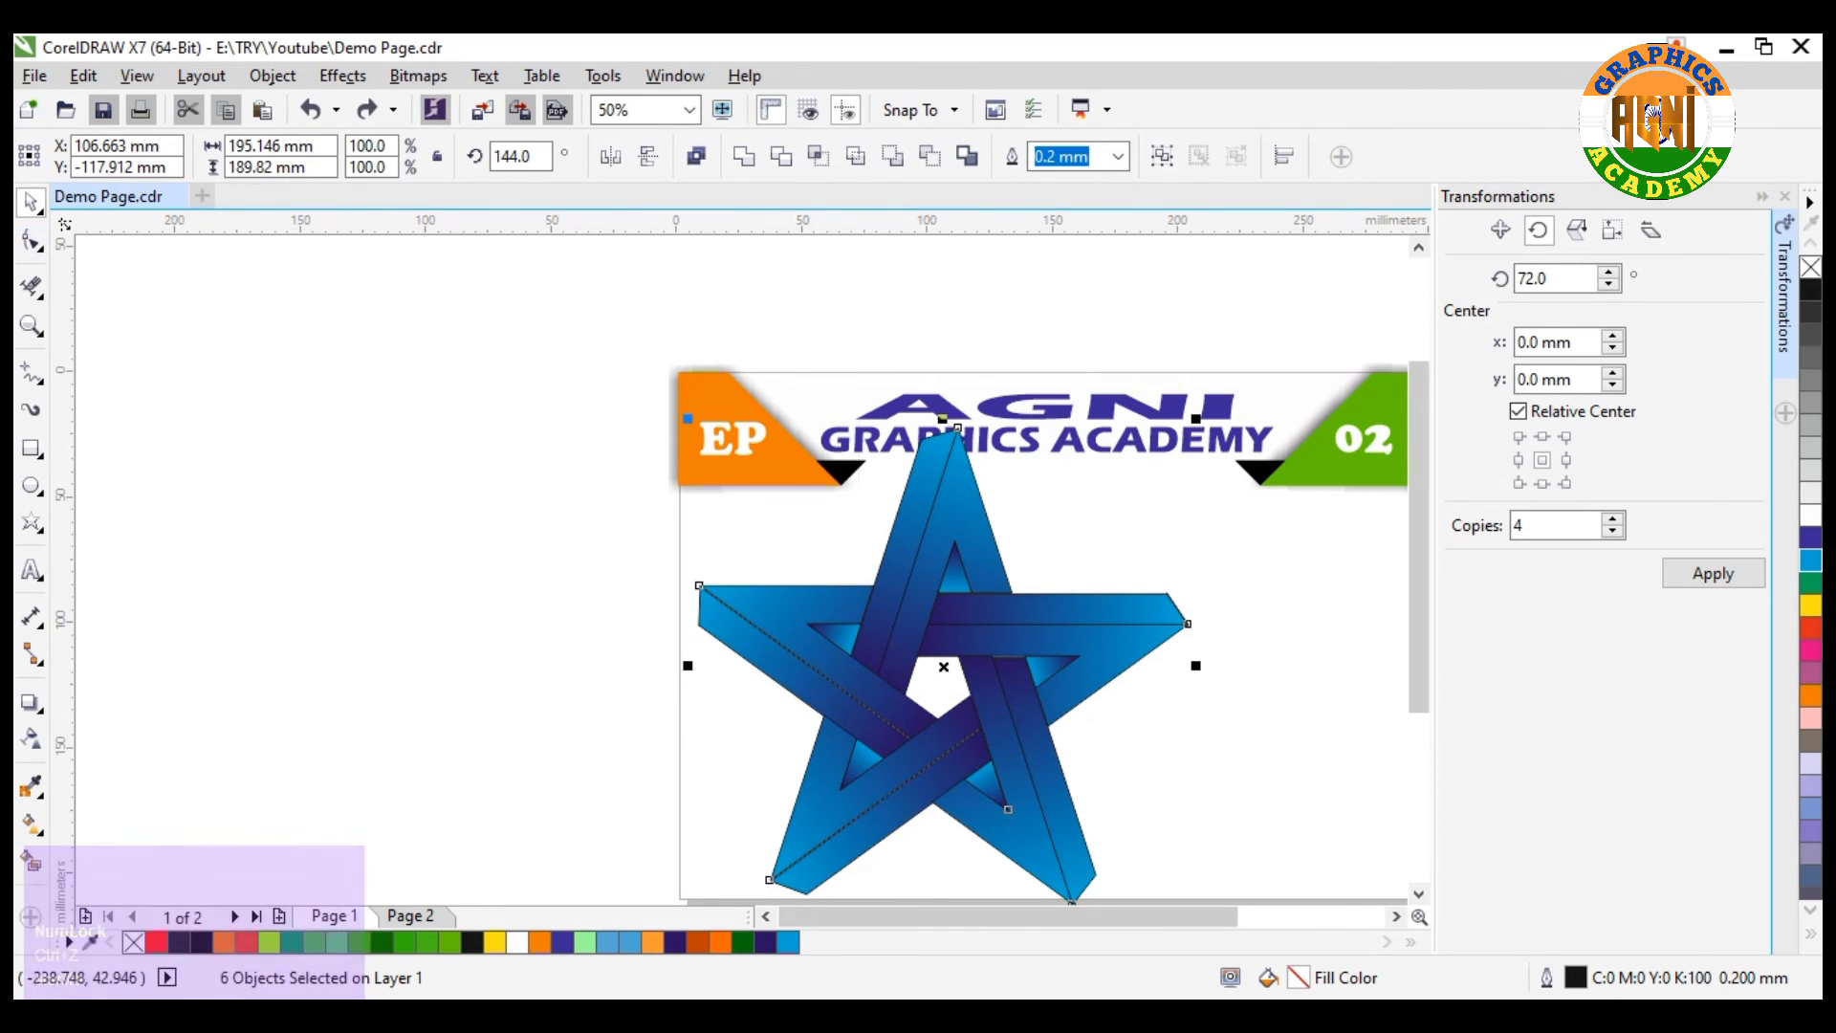
Try to move the selected star pieces further down the page, then undo the move and deselect them.
{"action": "left_click_drag", "start_coordinate": [942, 661], "coordinate": [944, 712]}
{"action": "key", "text": "ctrl"}
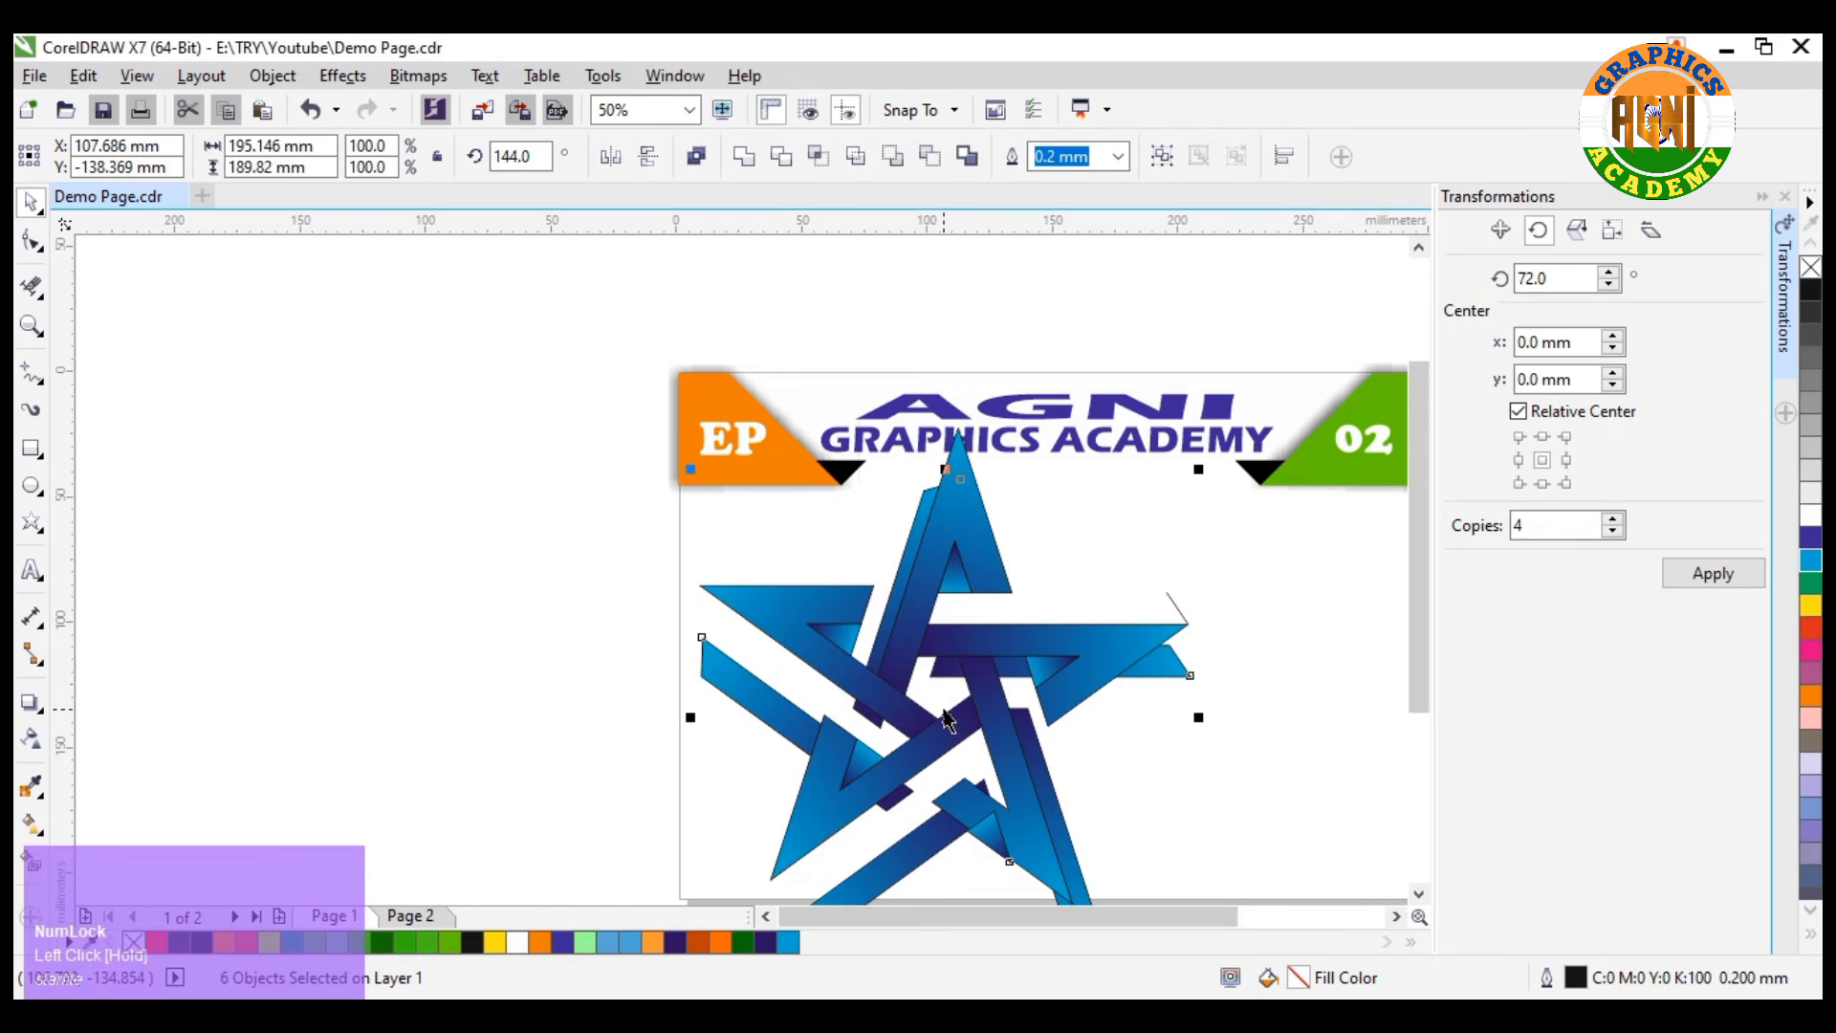
{"action": "key", "text": "ctrl+z"}
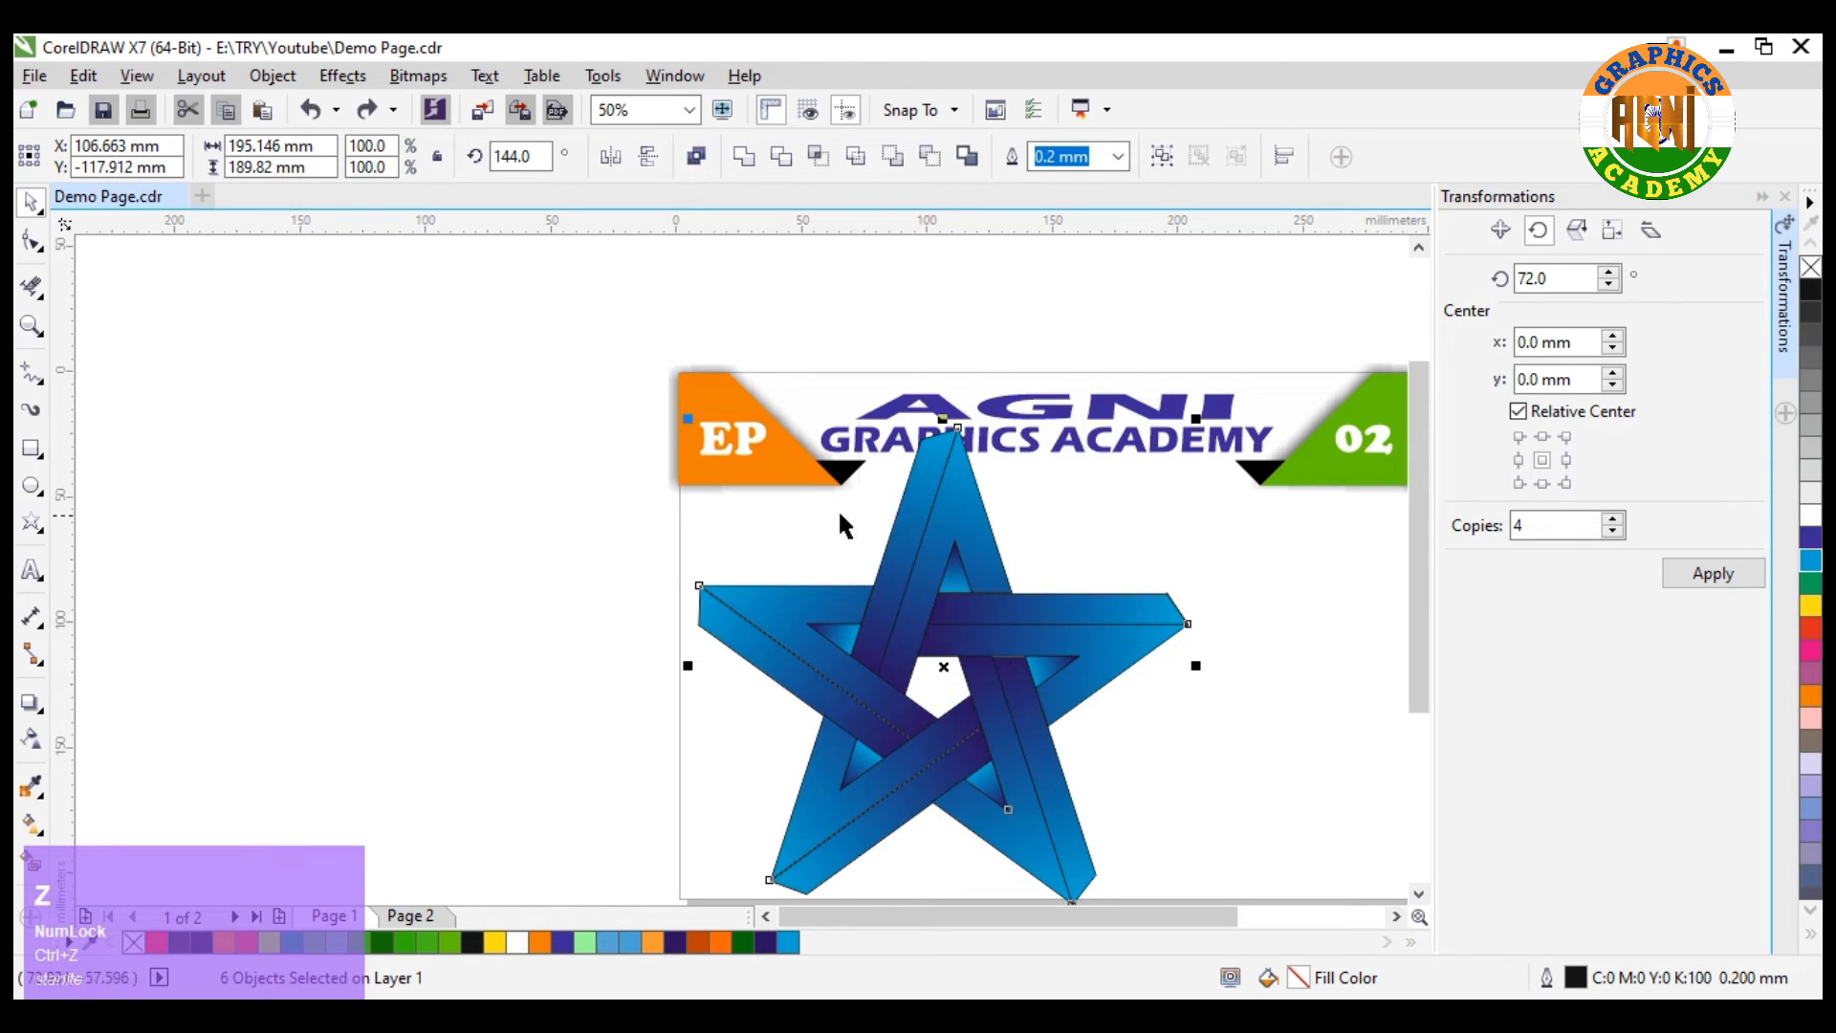
{"action": "left_click", "coordinate": [852, 542]}
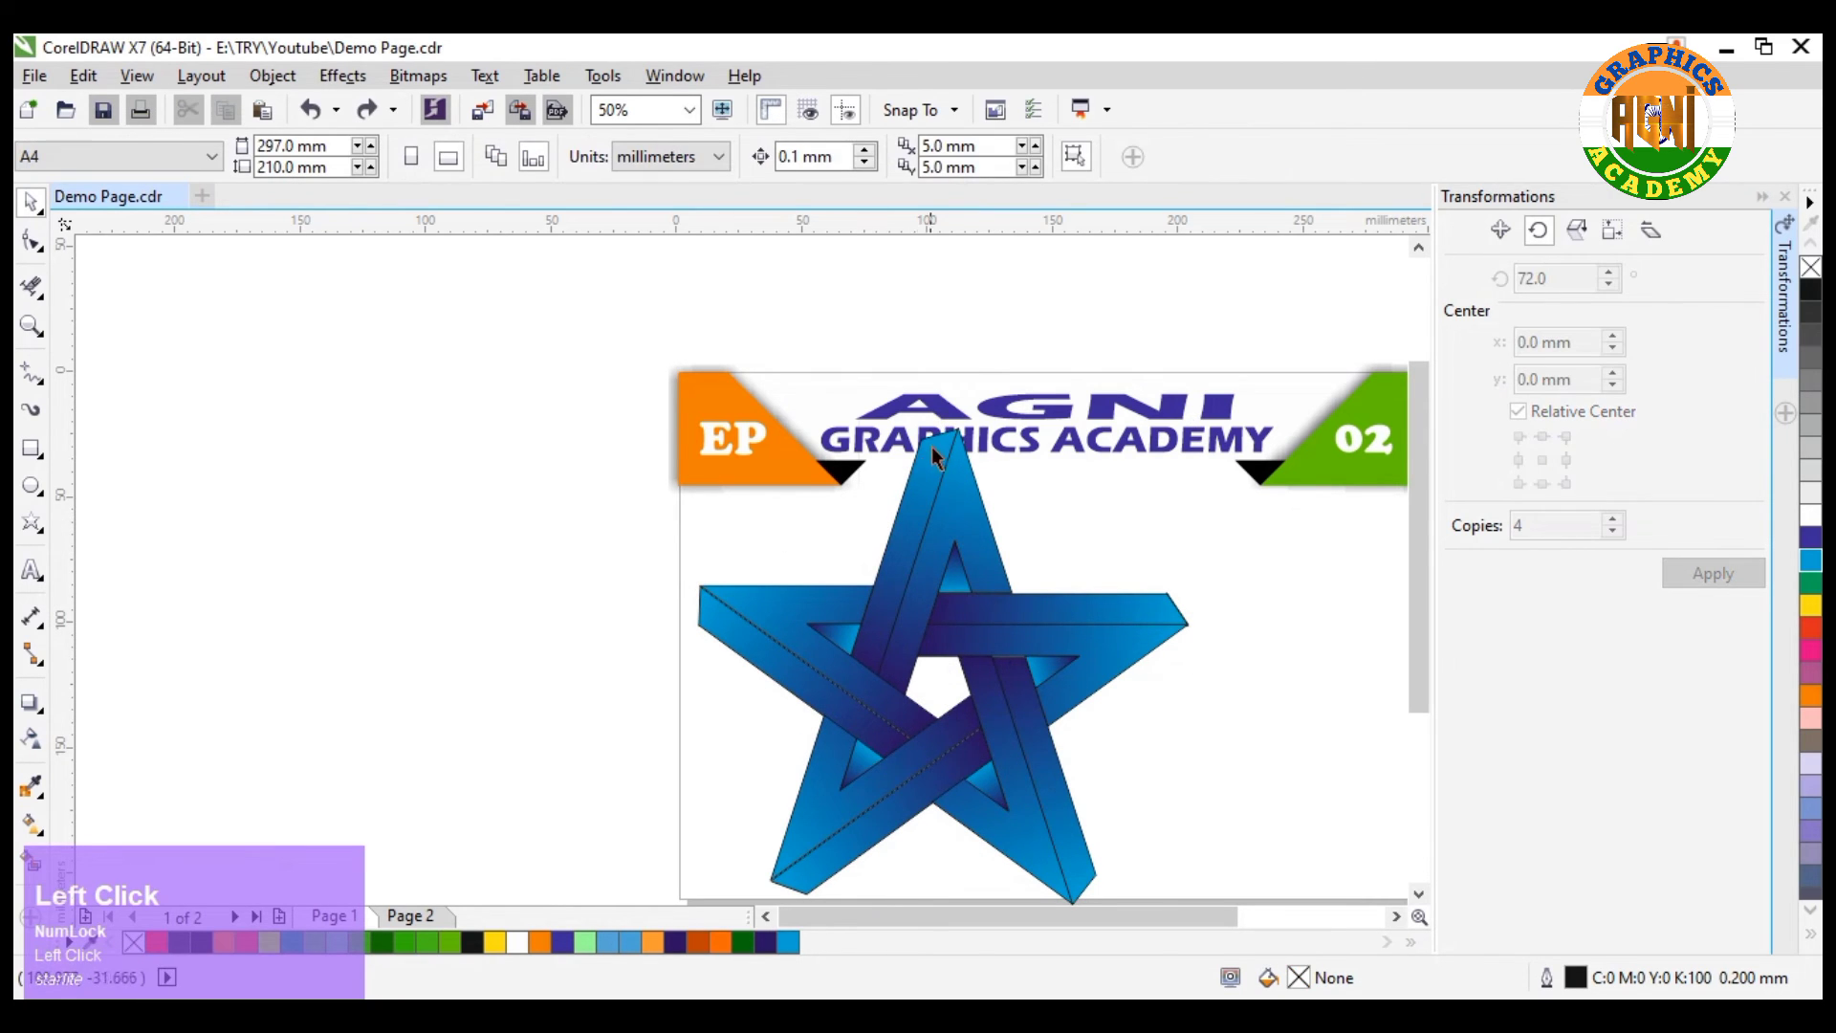
Select most of the star's pieces, adding missing ones individually, and move them straight down about 47 mm.
{"action": "left_click_drag", "start_coordinate": [854, 312], "coordinate": [1227, 848]}
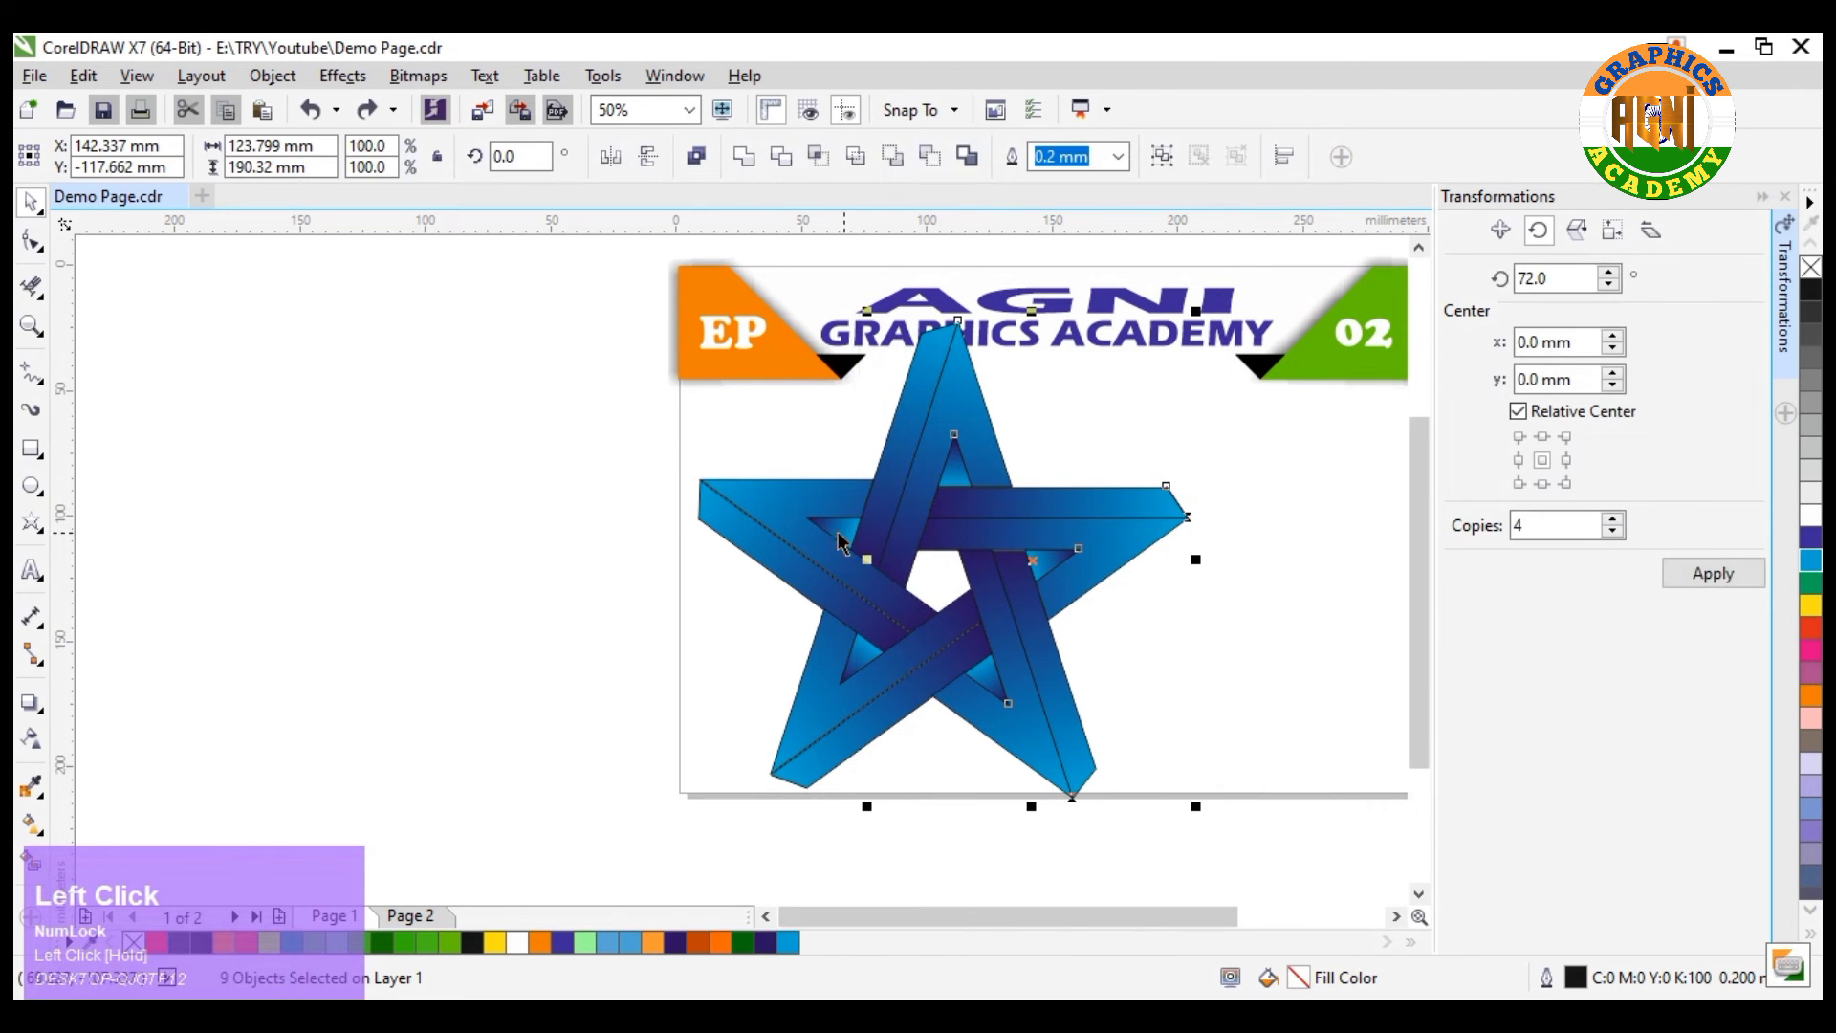
{"action": "key", "text": "Caps_Lock"}
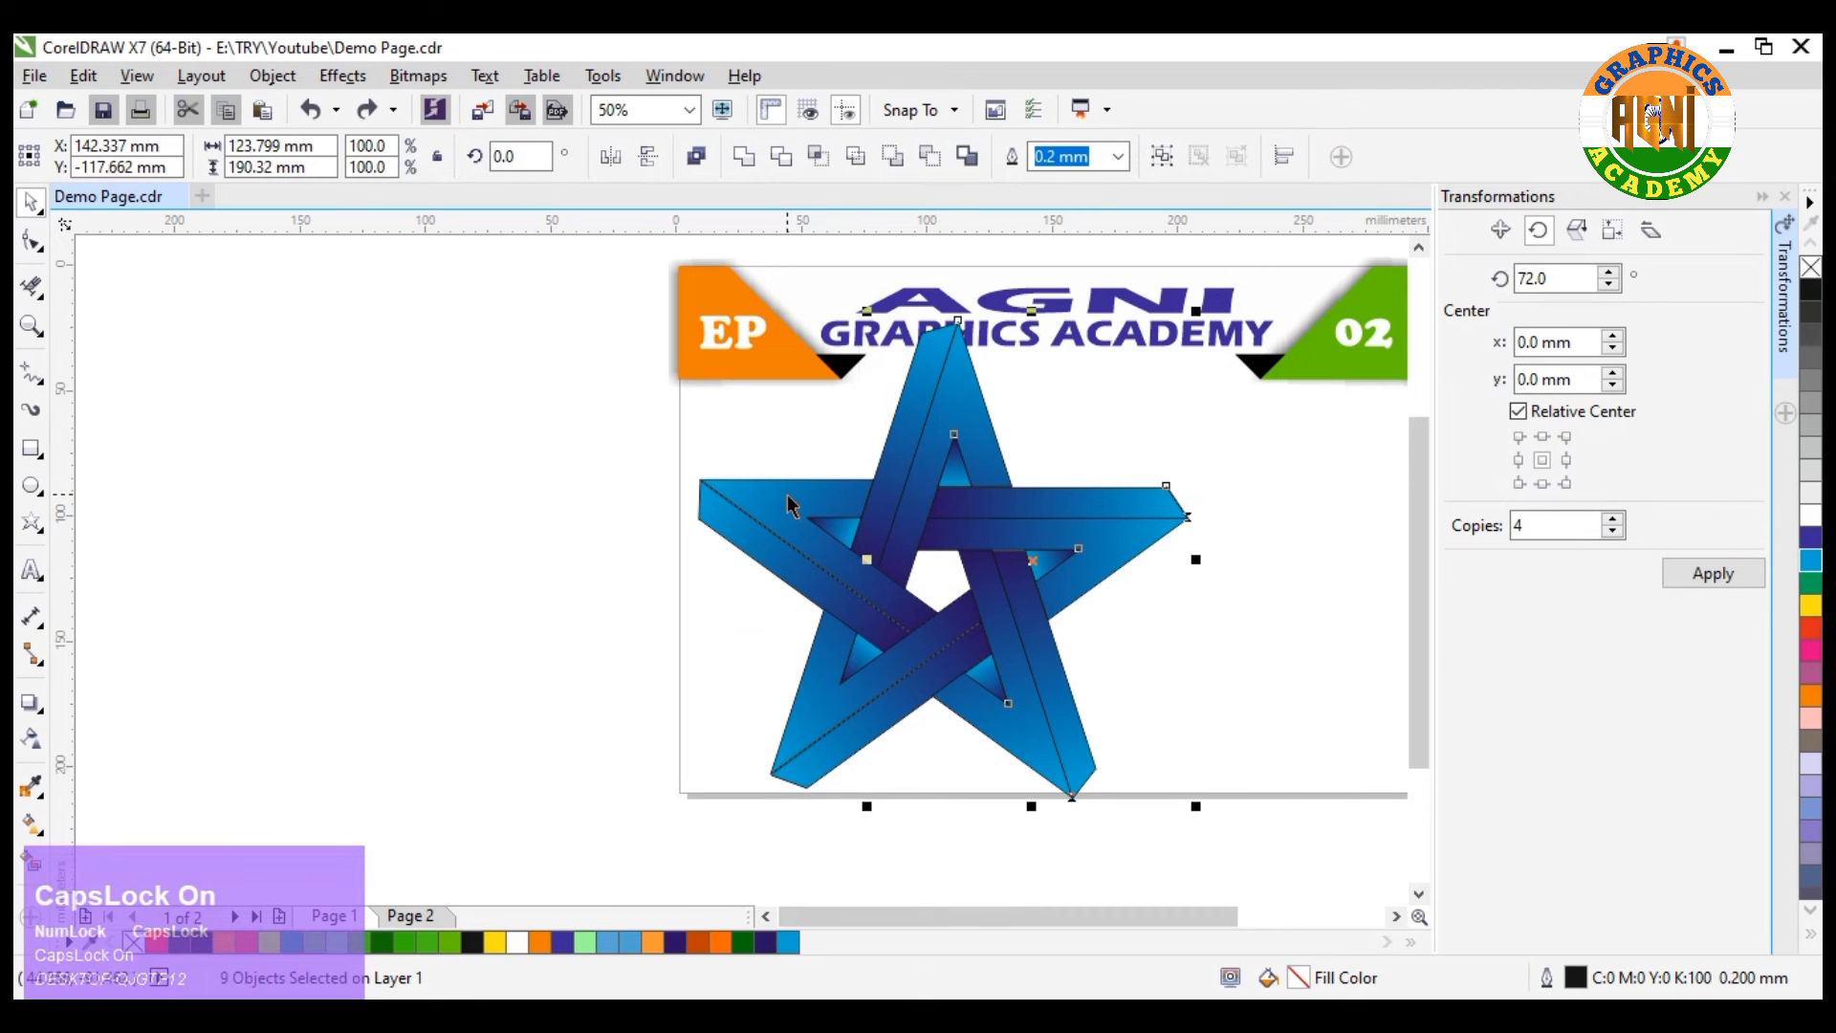
{"action": "left_click", "coordinate": [840, 541], "text": "shift"}
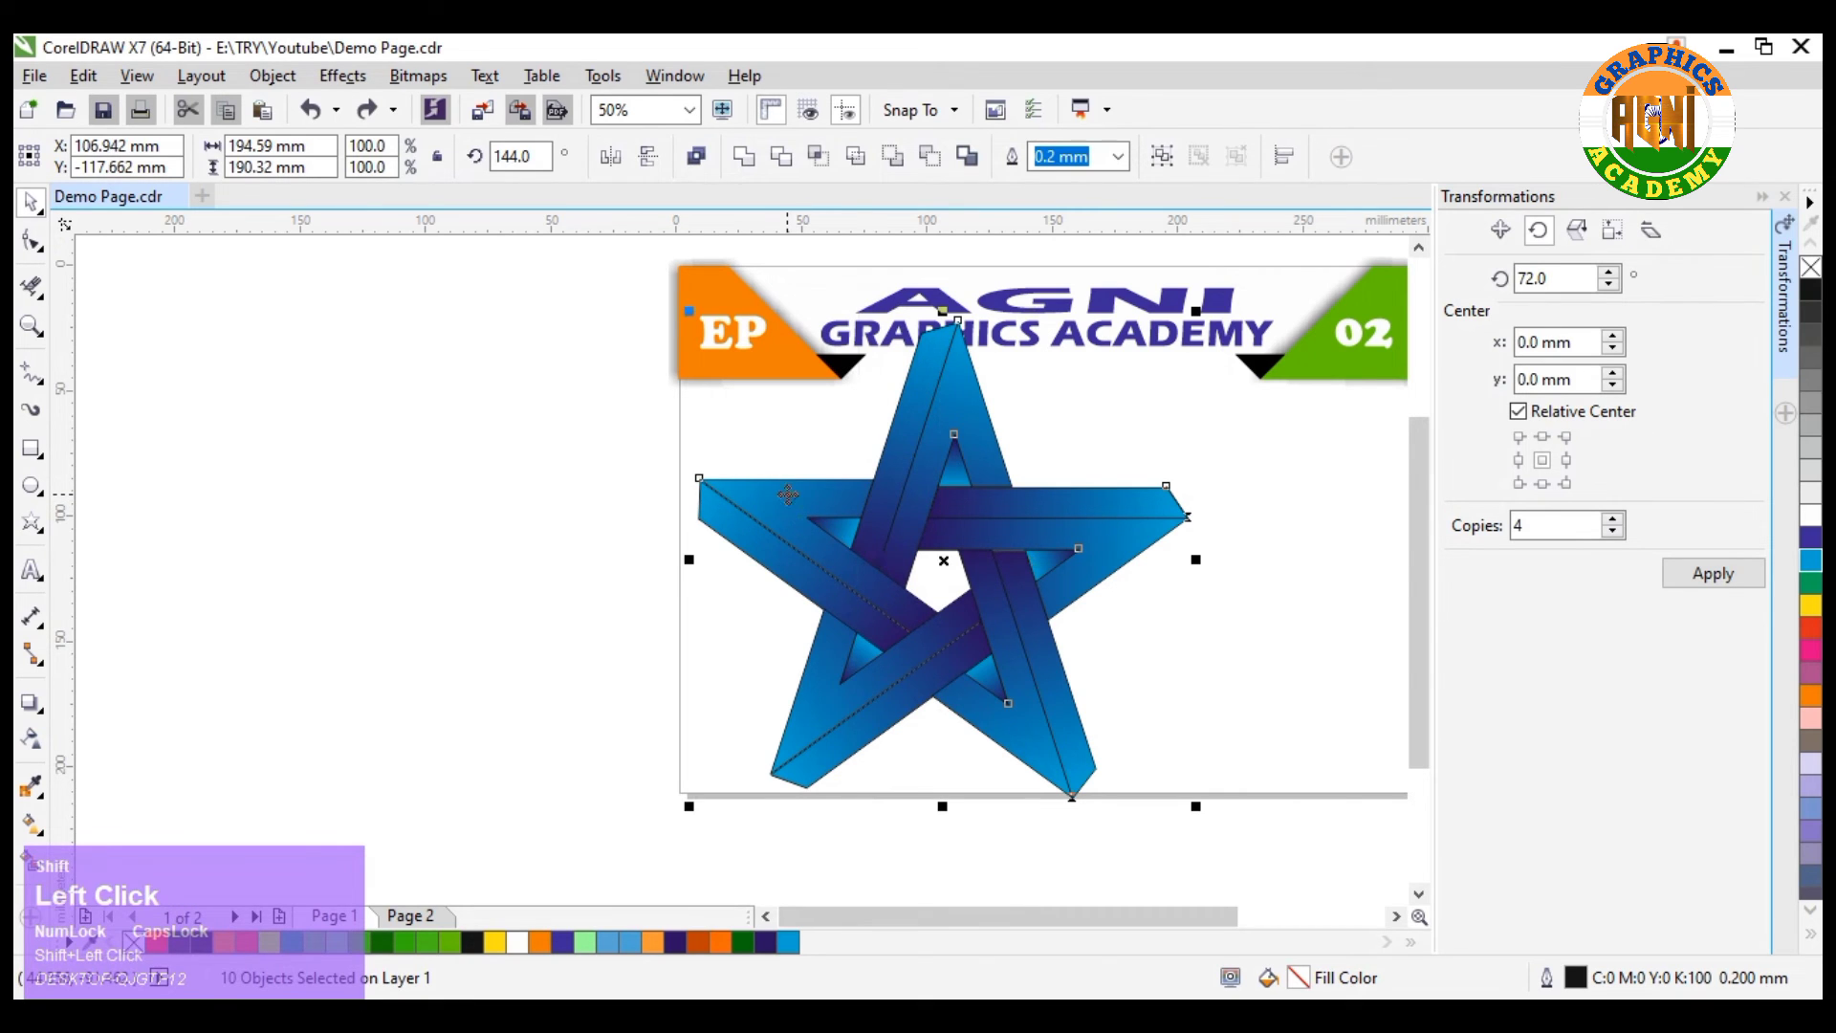
{"action": "left_click", "coordinate": [846, 538], "text": "shift"}
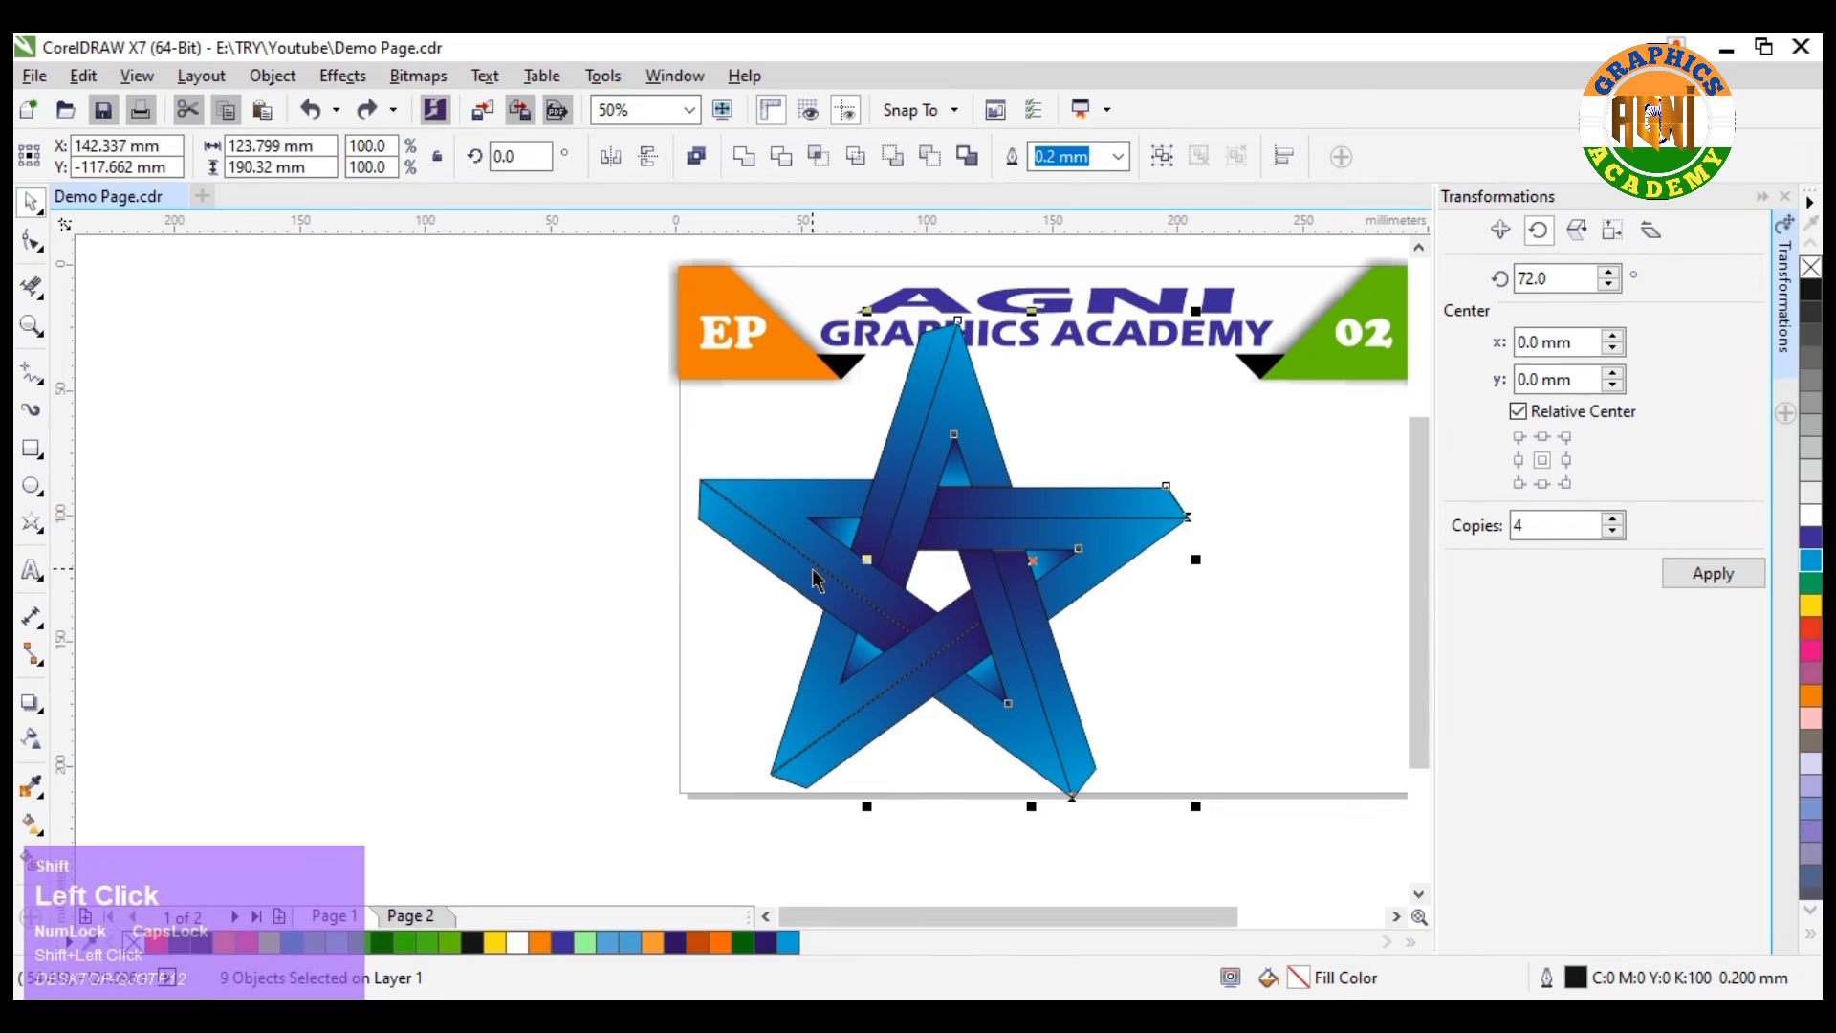
{"action": "left_click", "coordinate": [823, 587], "text": "shift"}
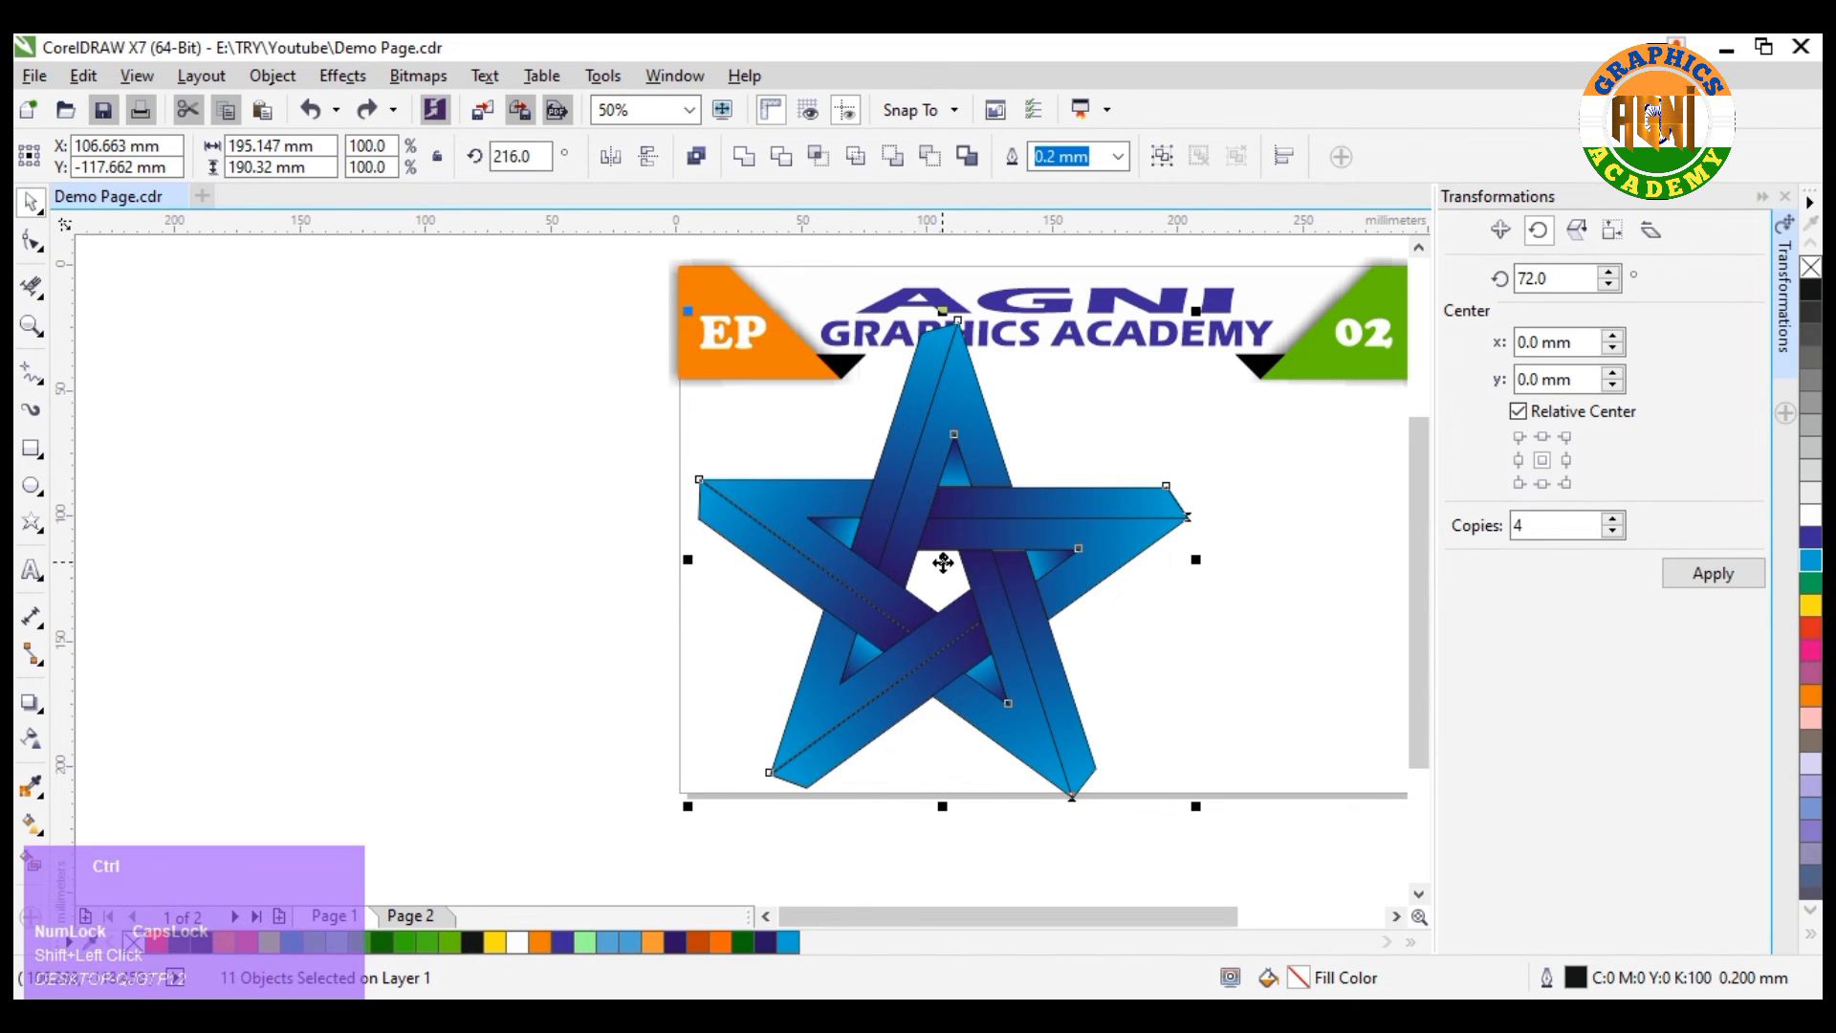
{"action": "left_click_drag", "start_coordinate": [942, 562], "coordinate": [943, 680]}
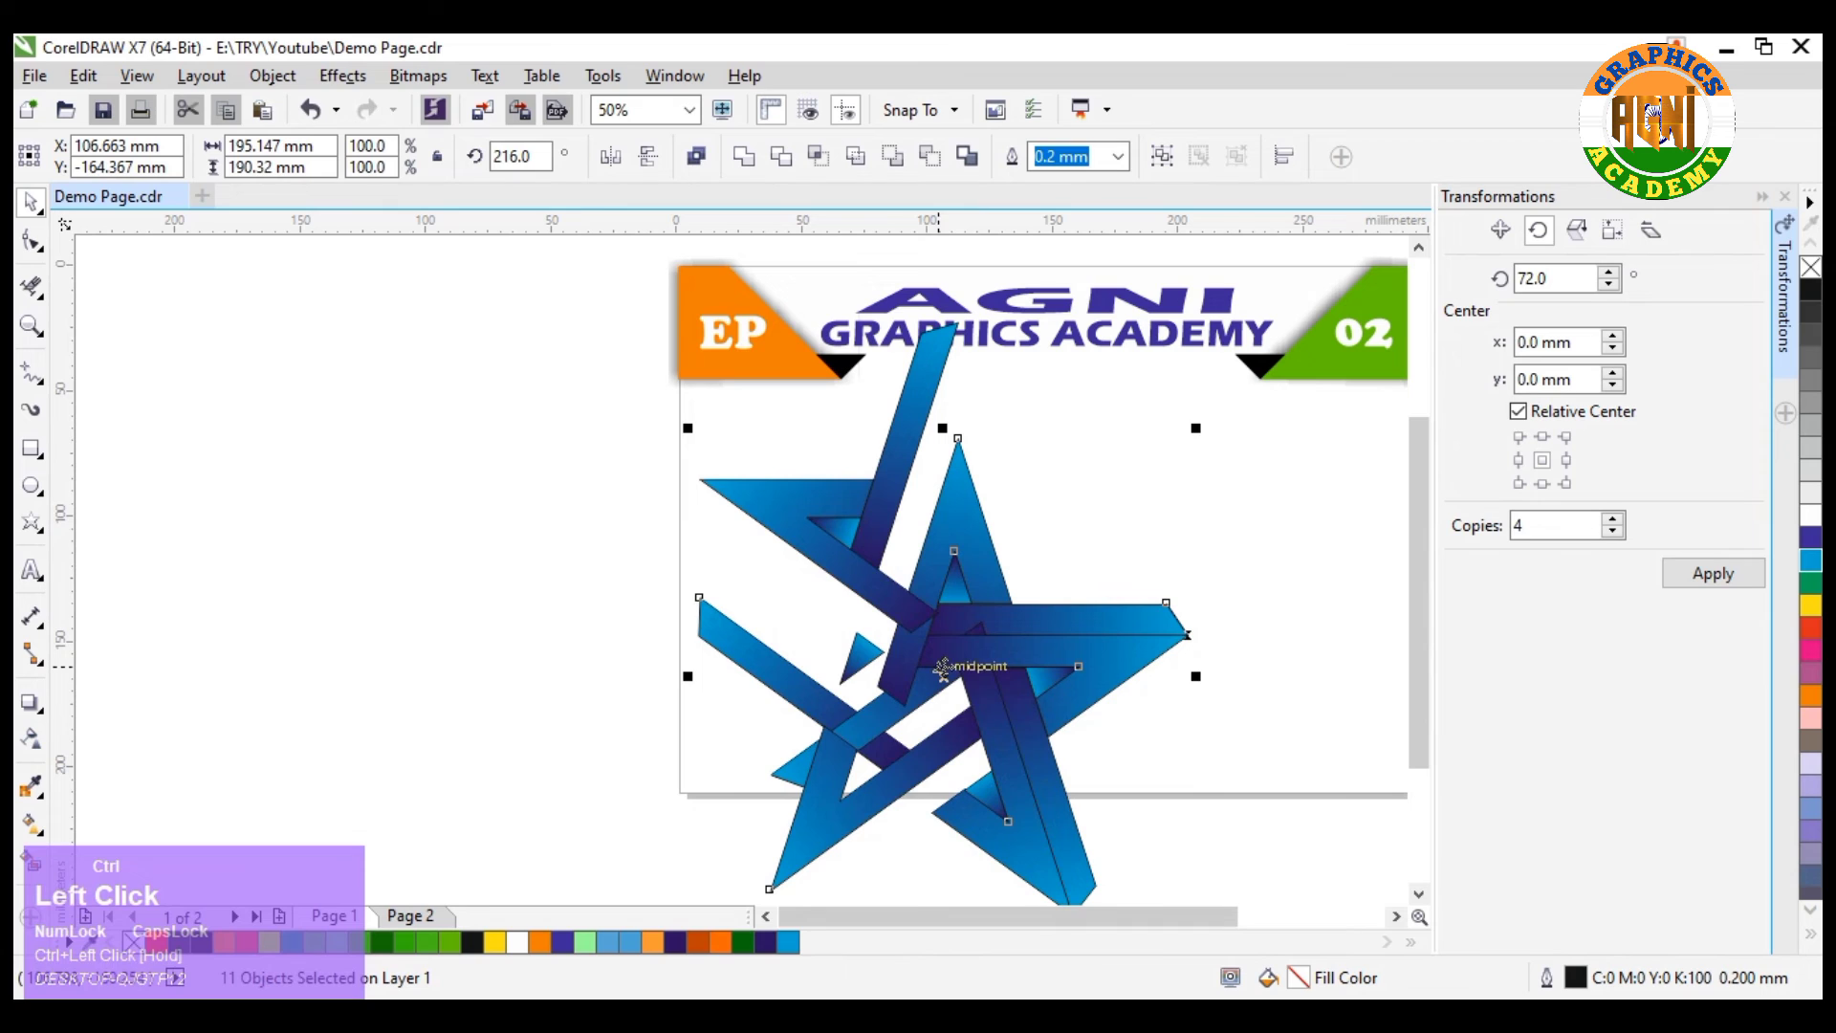
Snap the left-behind upper-left arm, its small triangle and the top arm's narrow band back into the star.
{"action": "left_click", "coordinate": [700, 478]}
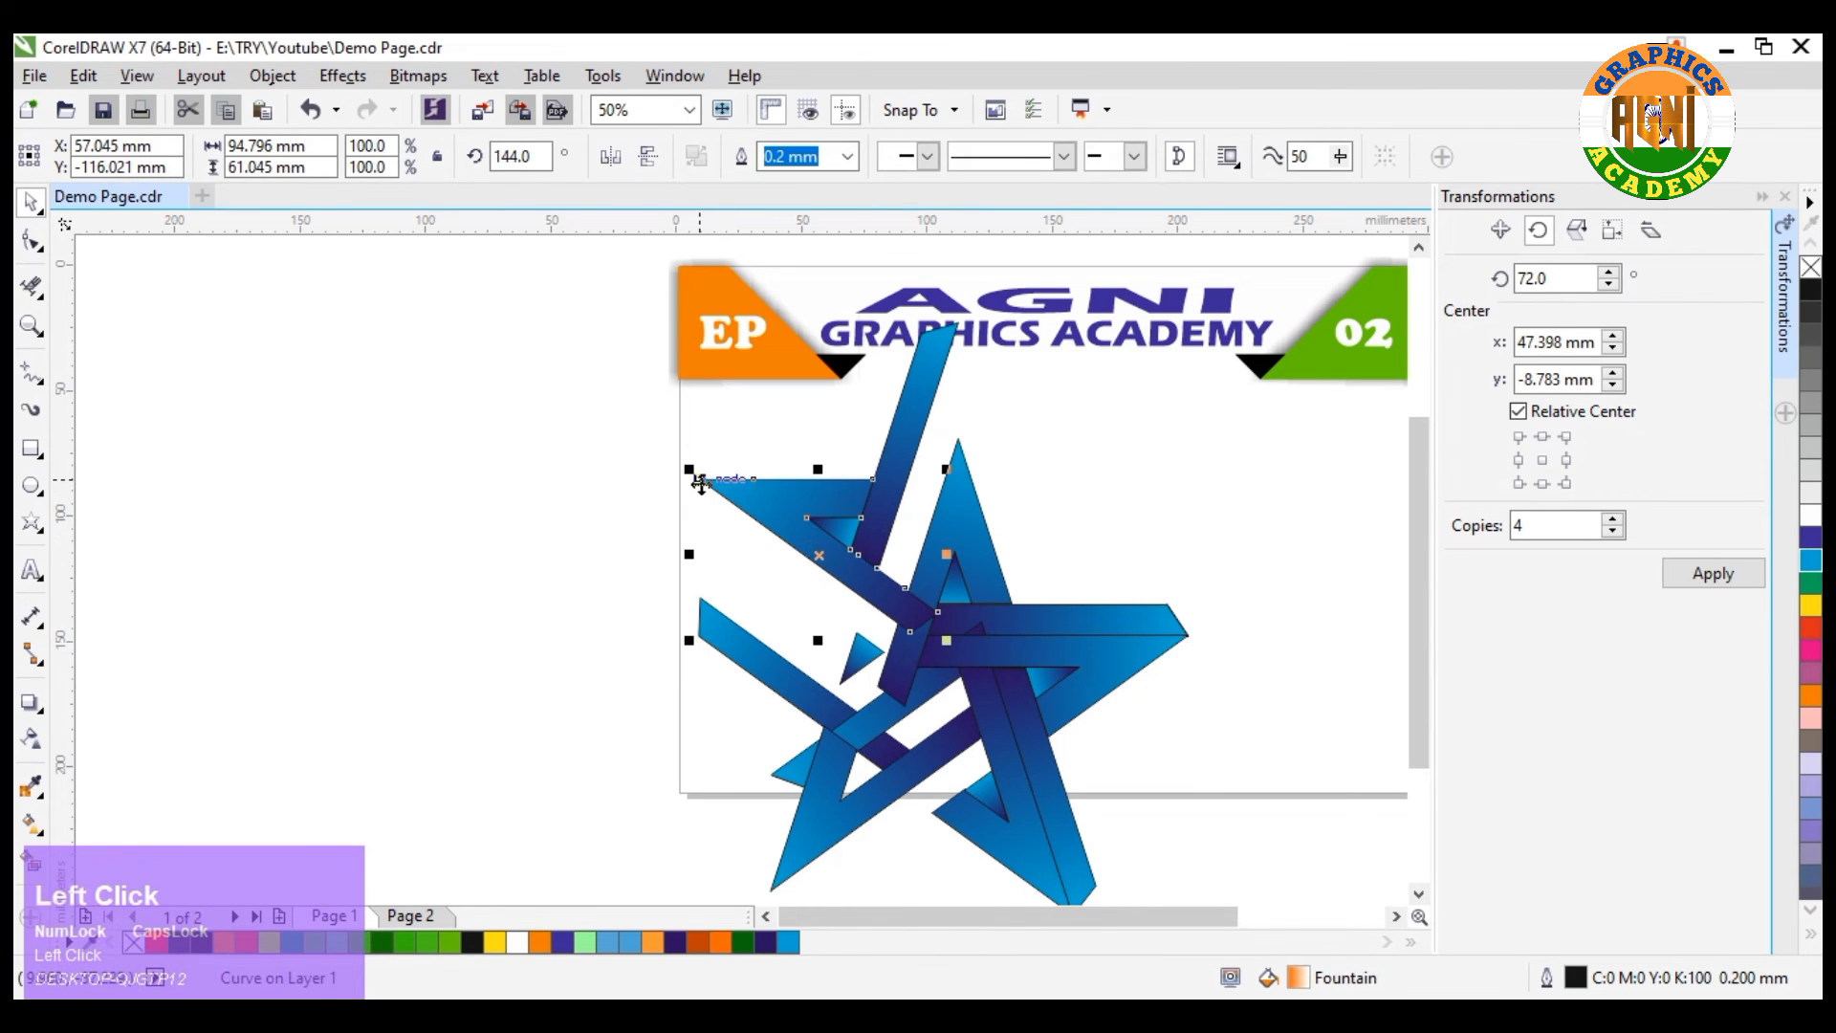
{"action": "left_click_drag", "start_coordinate": [699, 479], "coordinate": [699, 597]}
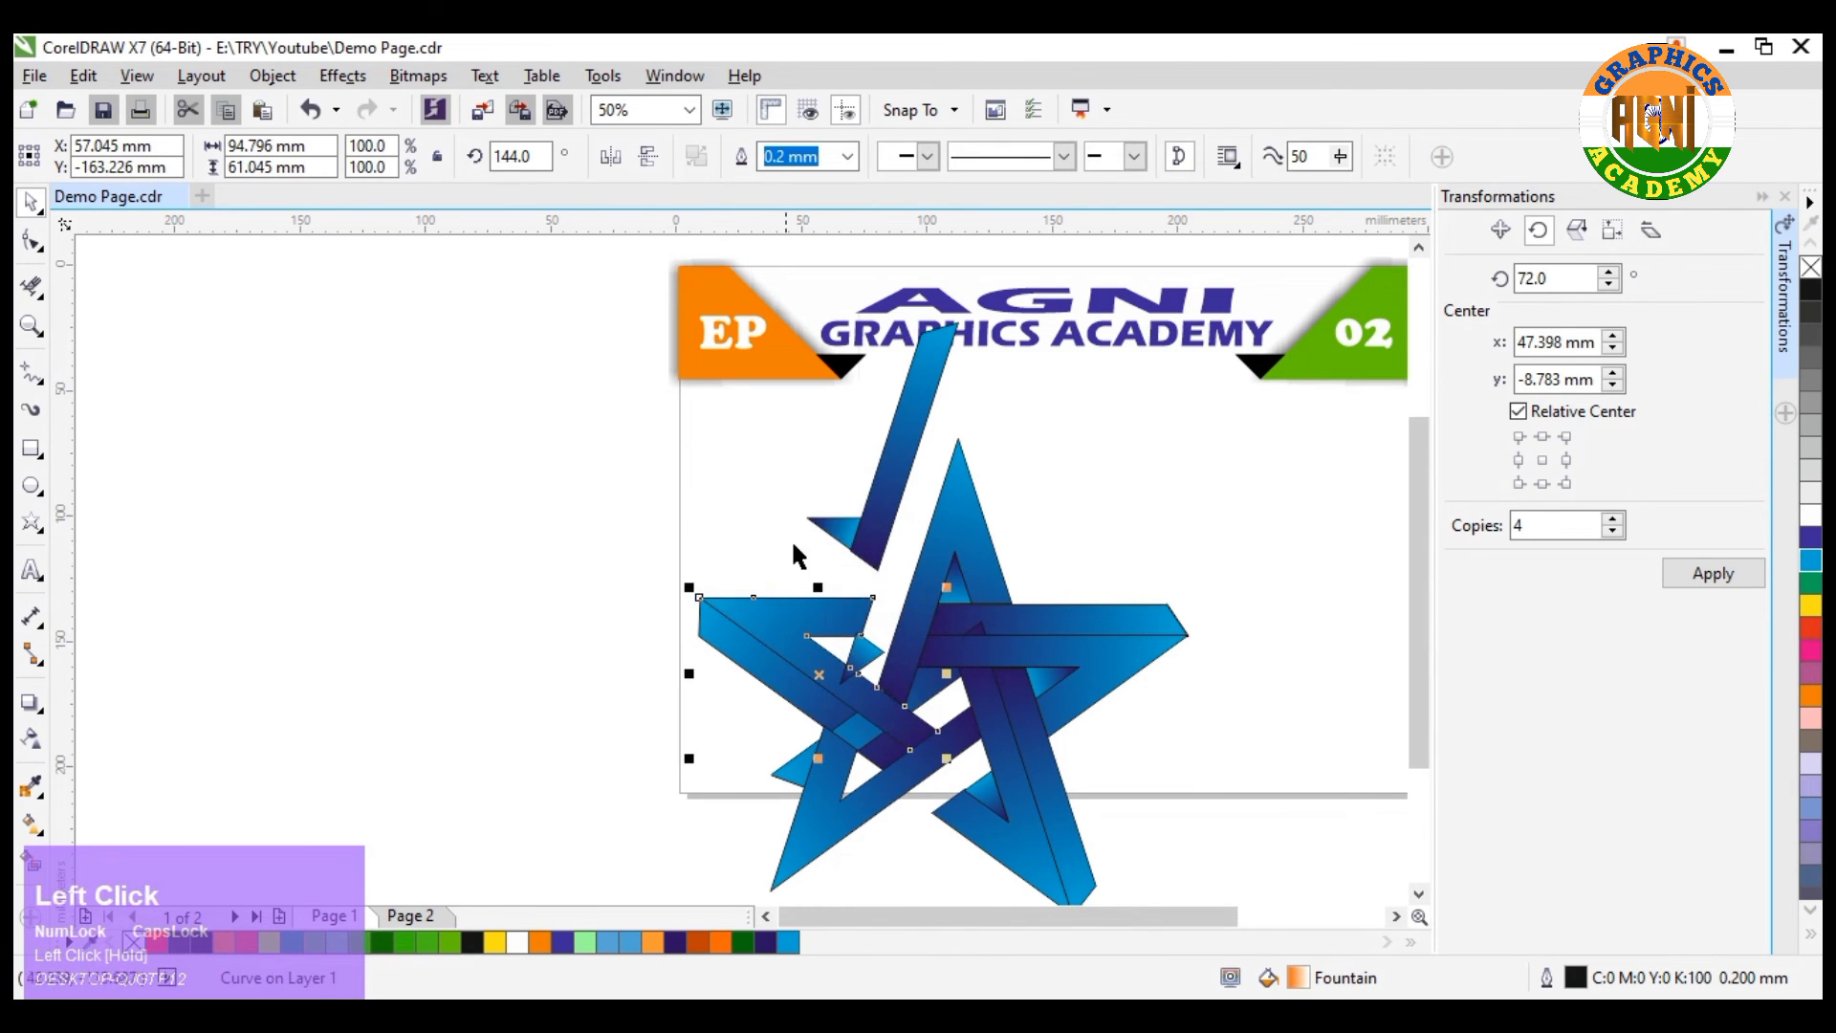
{"action": "left_click", "coordinate": [834, 534]}
{"action": "left_click_drag", "start_coordinate": [807, 518], "coordinate": [865, 665]}
{"action": "left_click", "coordinate": [865, 672]}
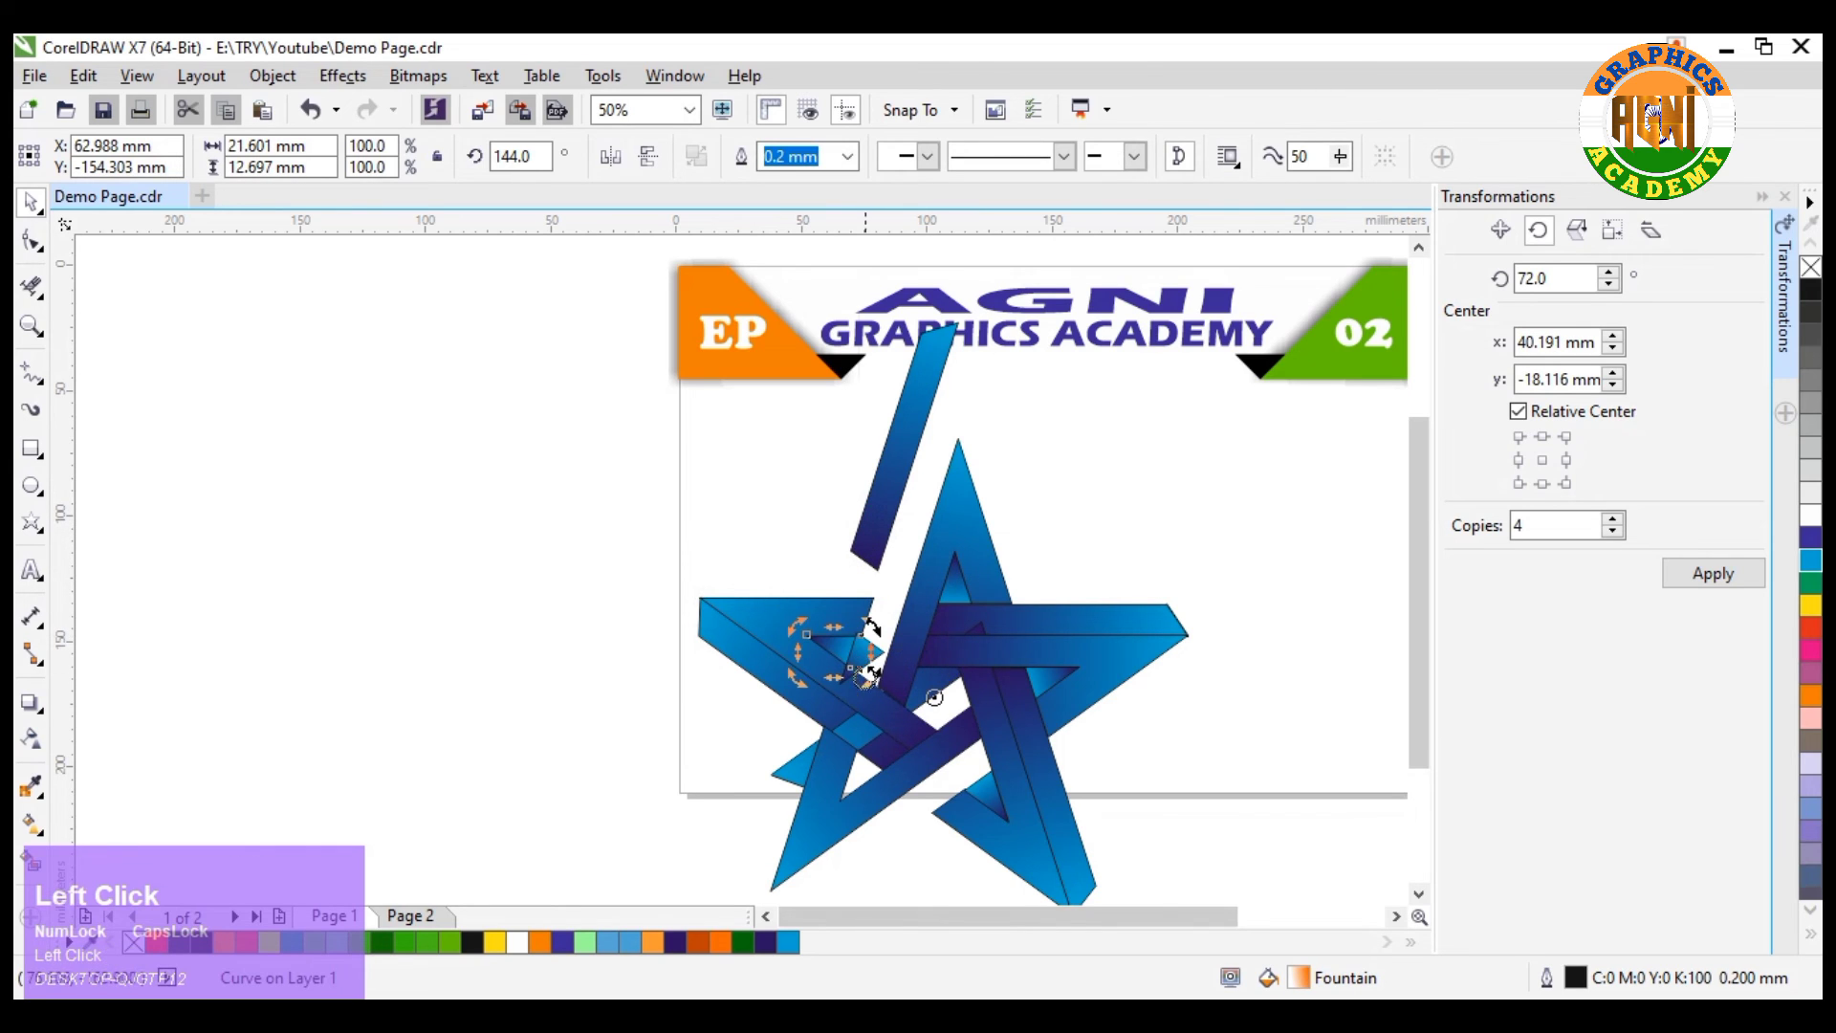
{"action": "left_click", "coordinate": [901, 576]}
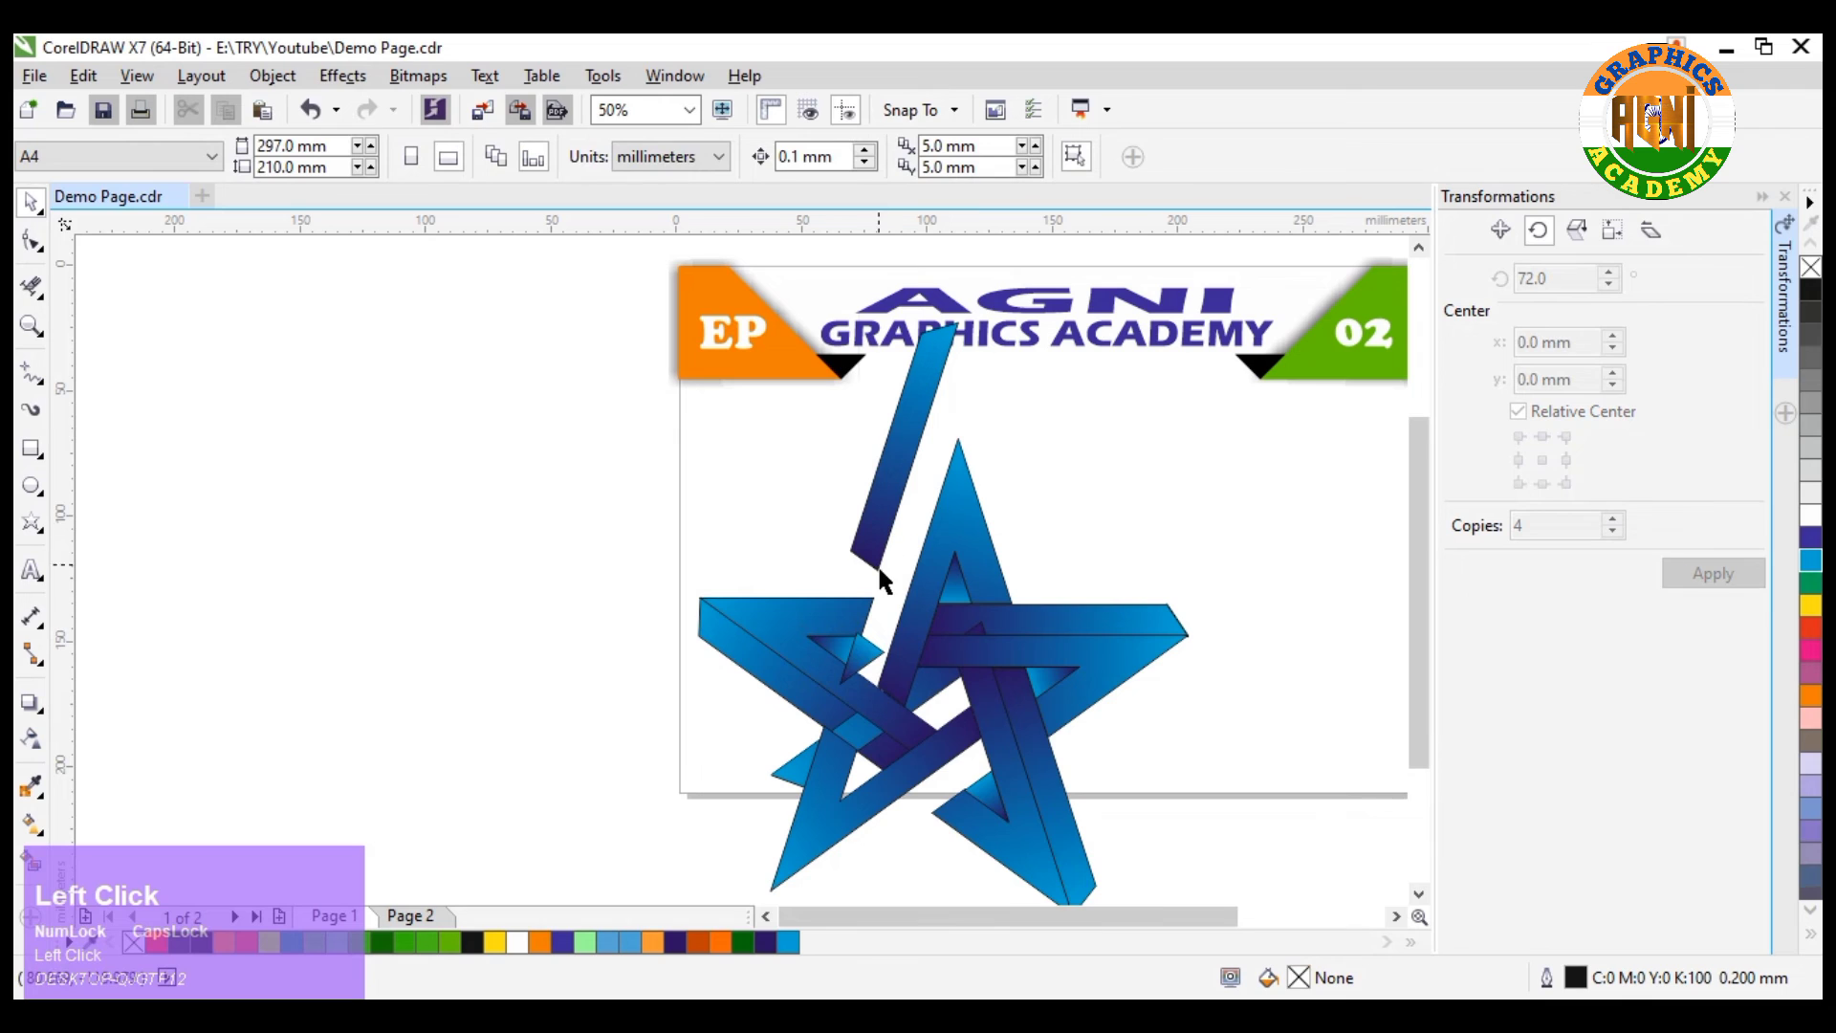
{"action": "left_click", "coordinate": [878, 571]}
{"action": "left_click_drag", "start_coordinate": [878, 571], "coordinate": [885, 687]}
Fit the stray lower-left small triangle and the lower-left arm's narrow band back into their places in the star.
{"action": "left_click", "coordinate": [863, 654]}
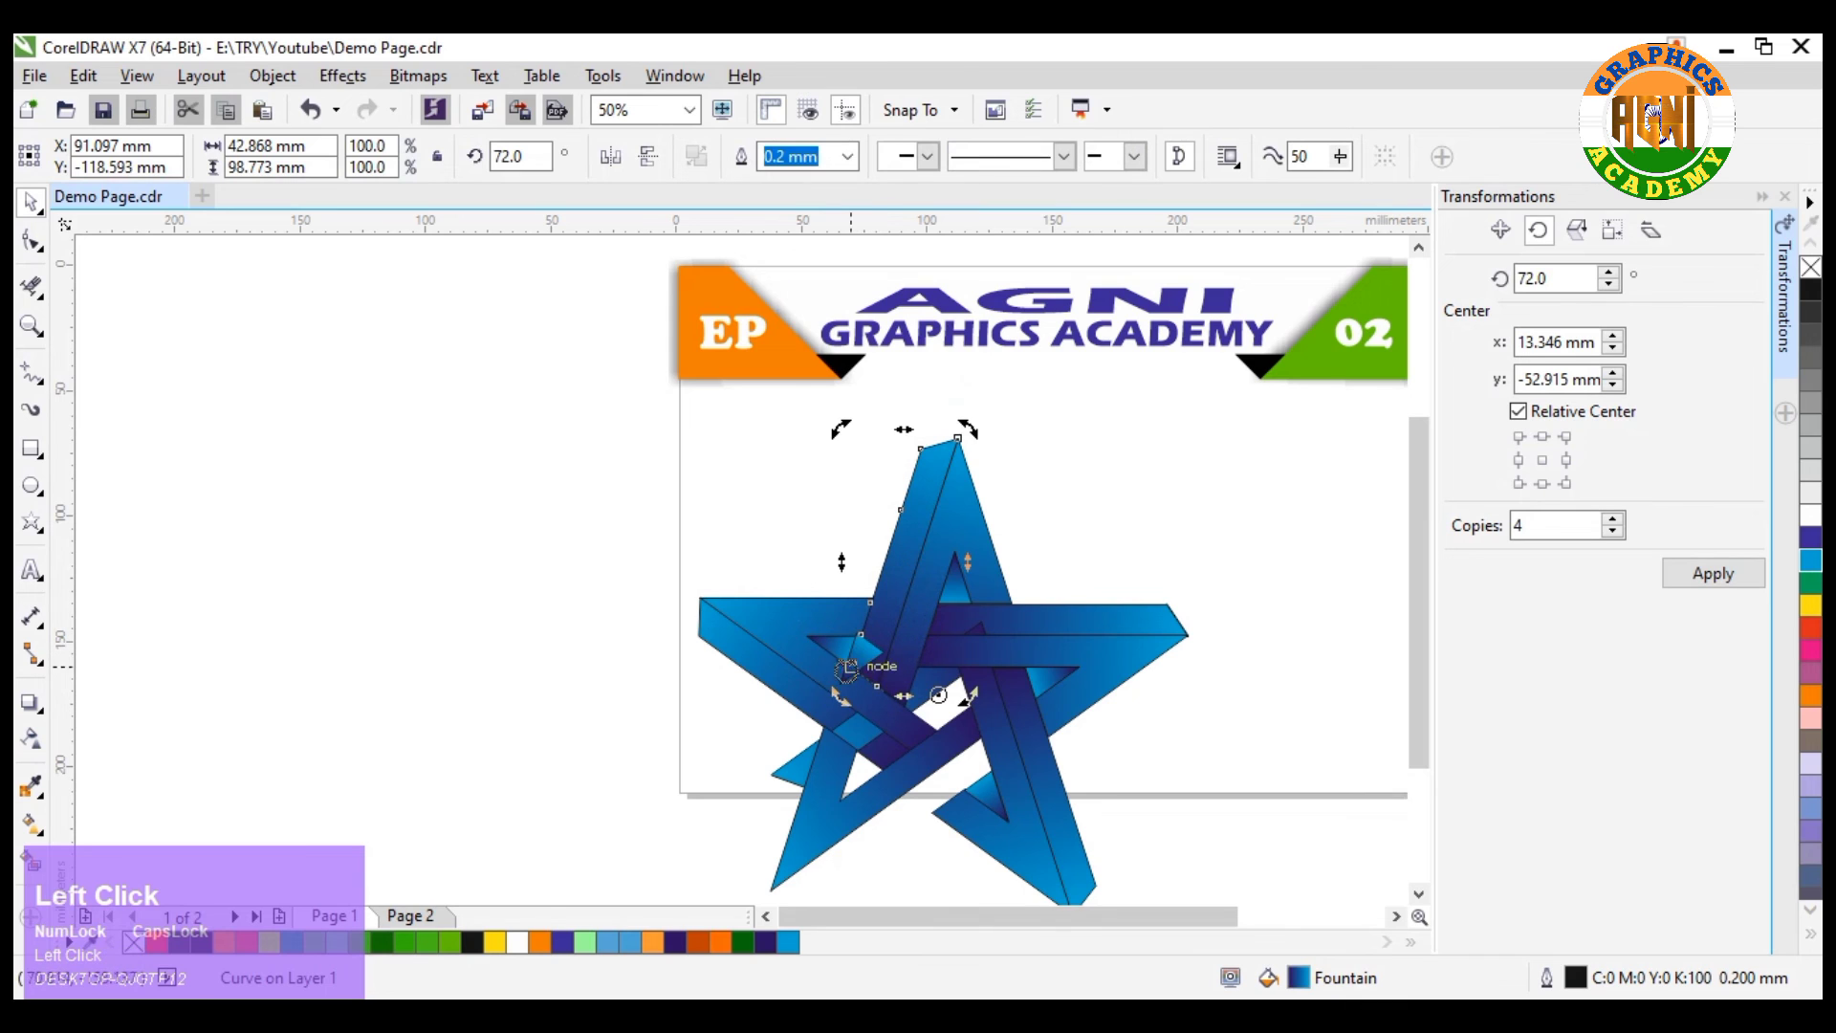
{"action": "left_click", "coordinate": [869, 657]}
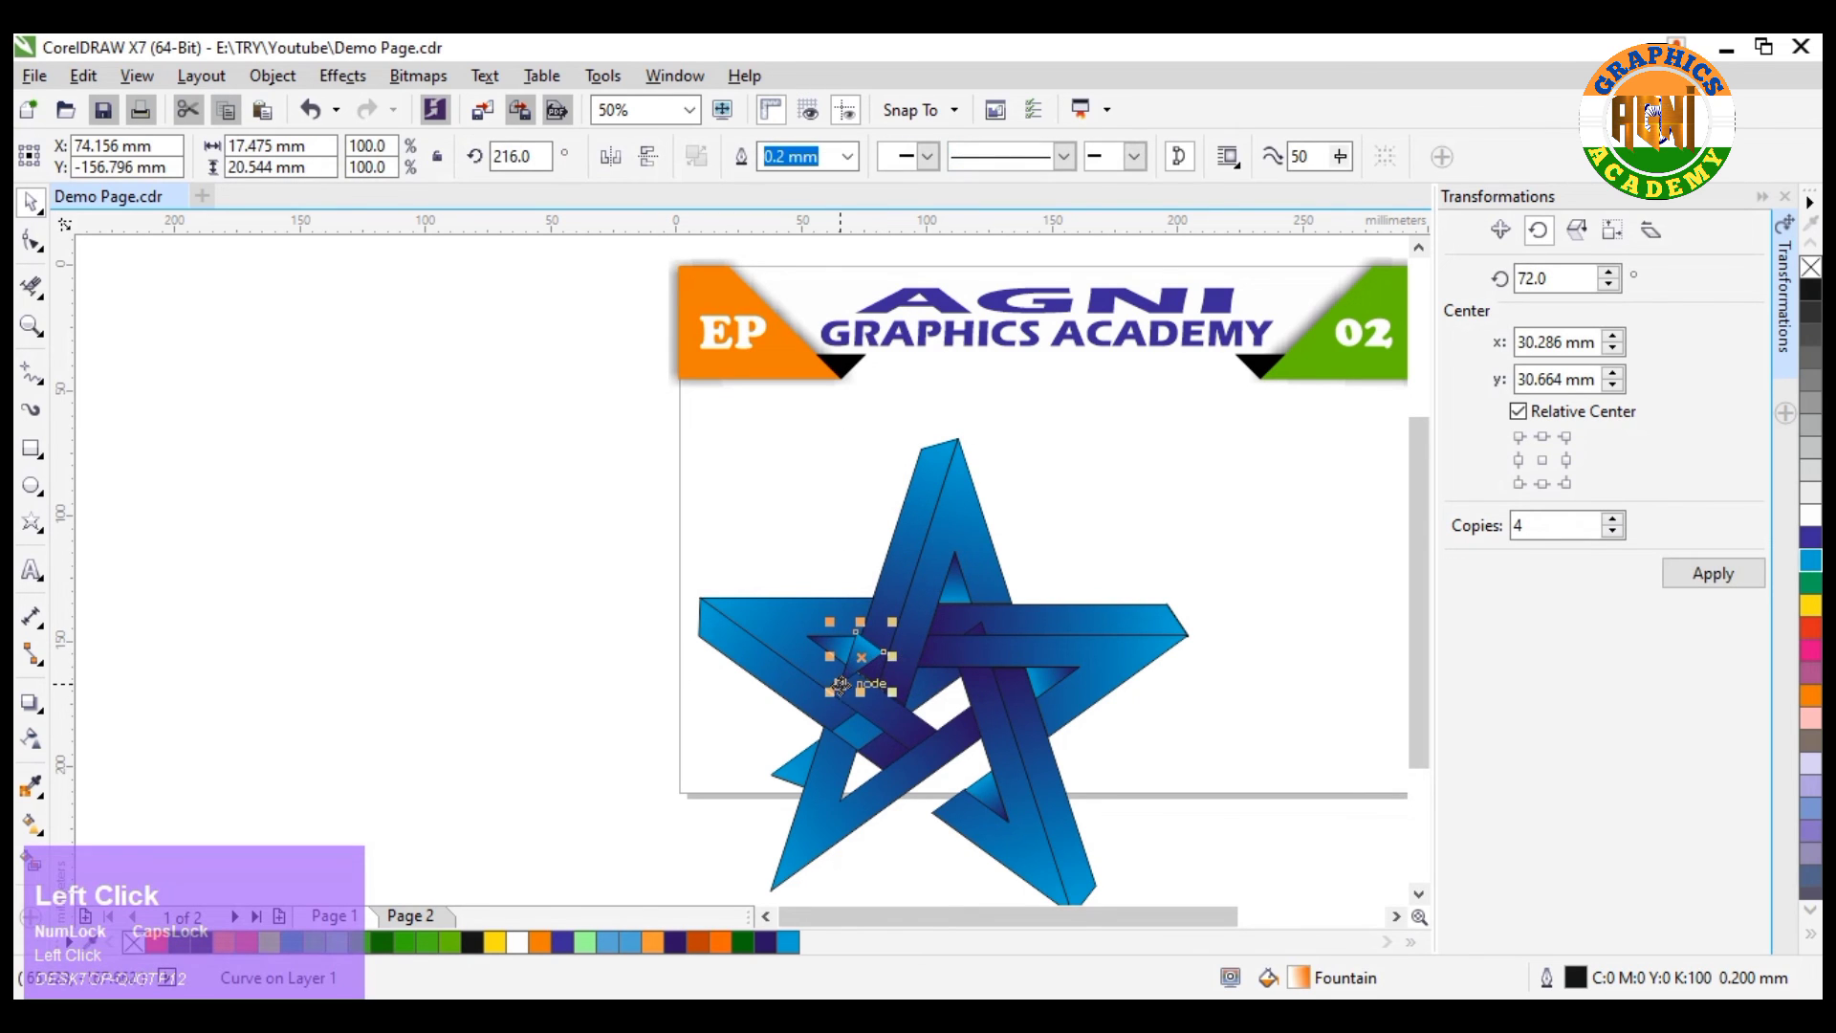
{"action": "left_click_drag", "start_coordinate": [839, 685], "coordinate": [459, 824]}
{"action": "left_click", "coordinate": [792, 763]}
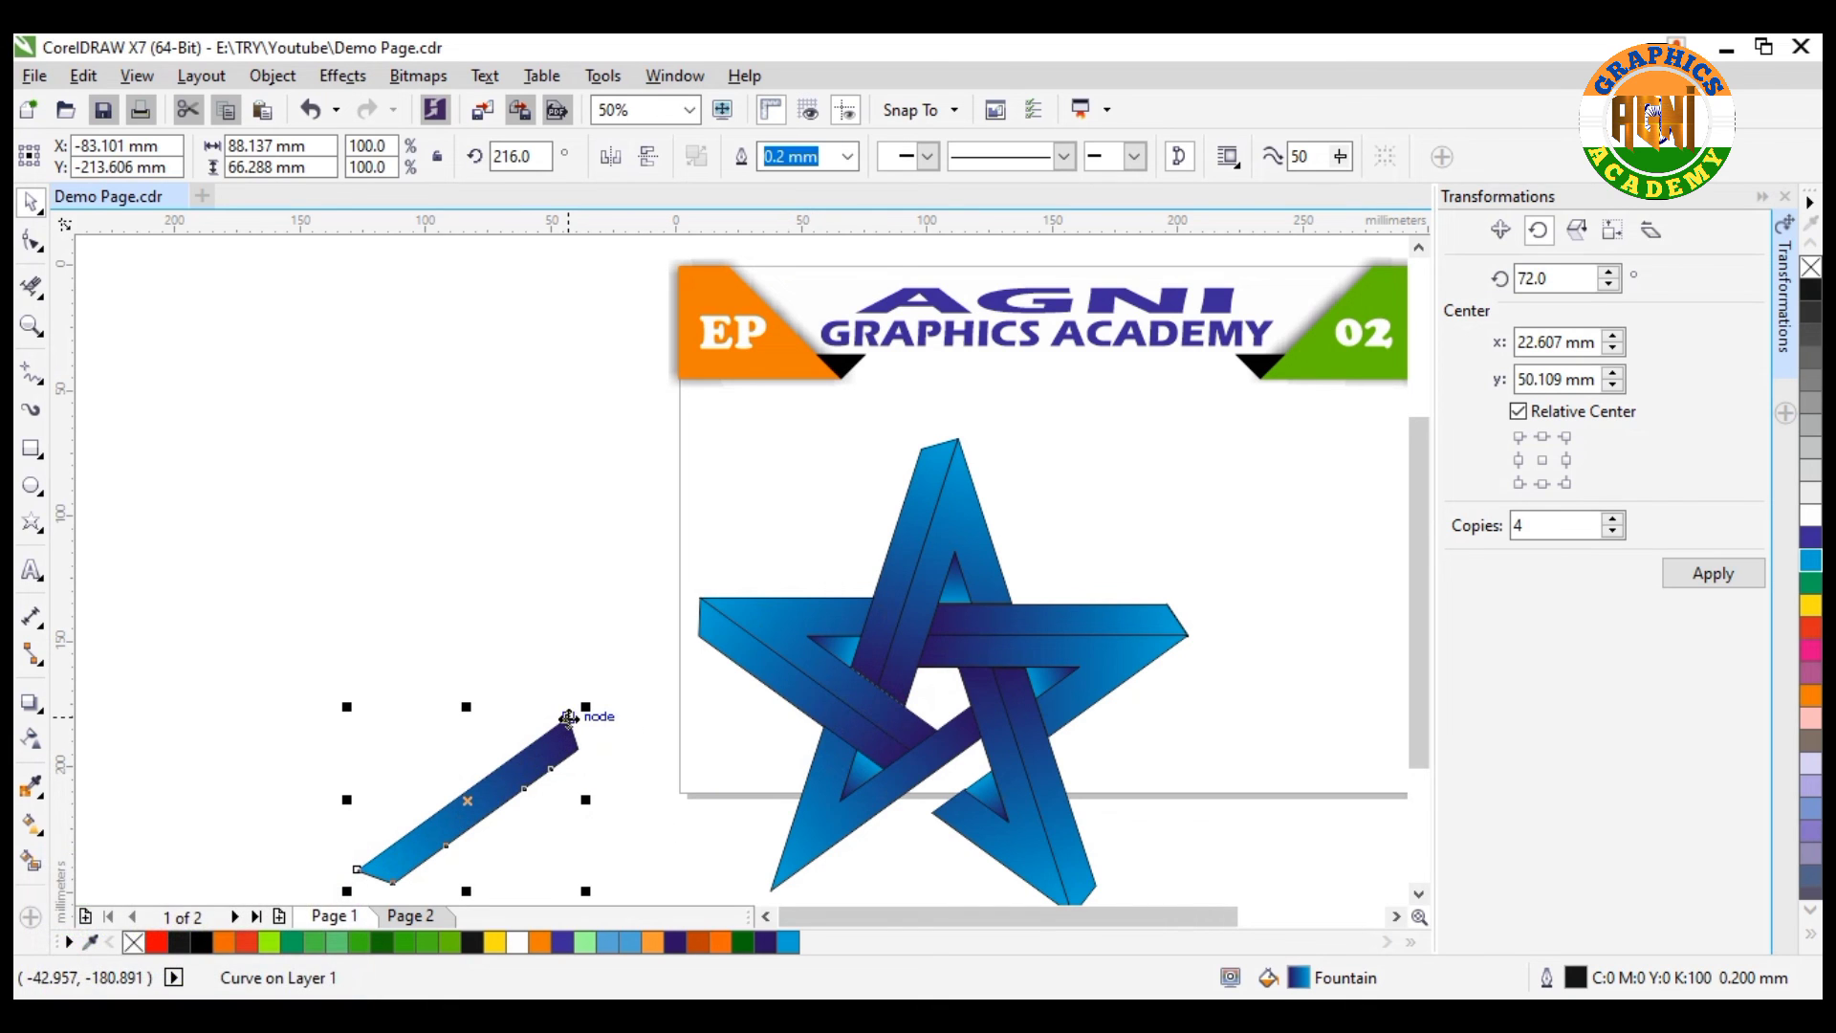
{"action": "left_click_drag", "start_coordinate": [568, 717], "coordinate": [976, 741]}
{"action": "left_click", "coordinate": [615, 626]}
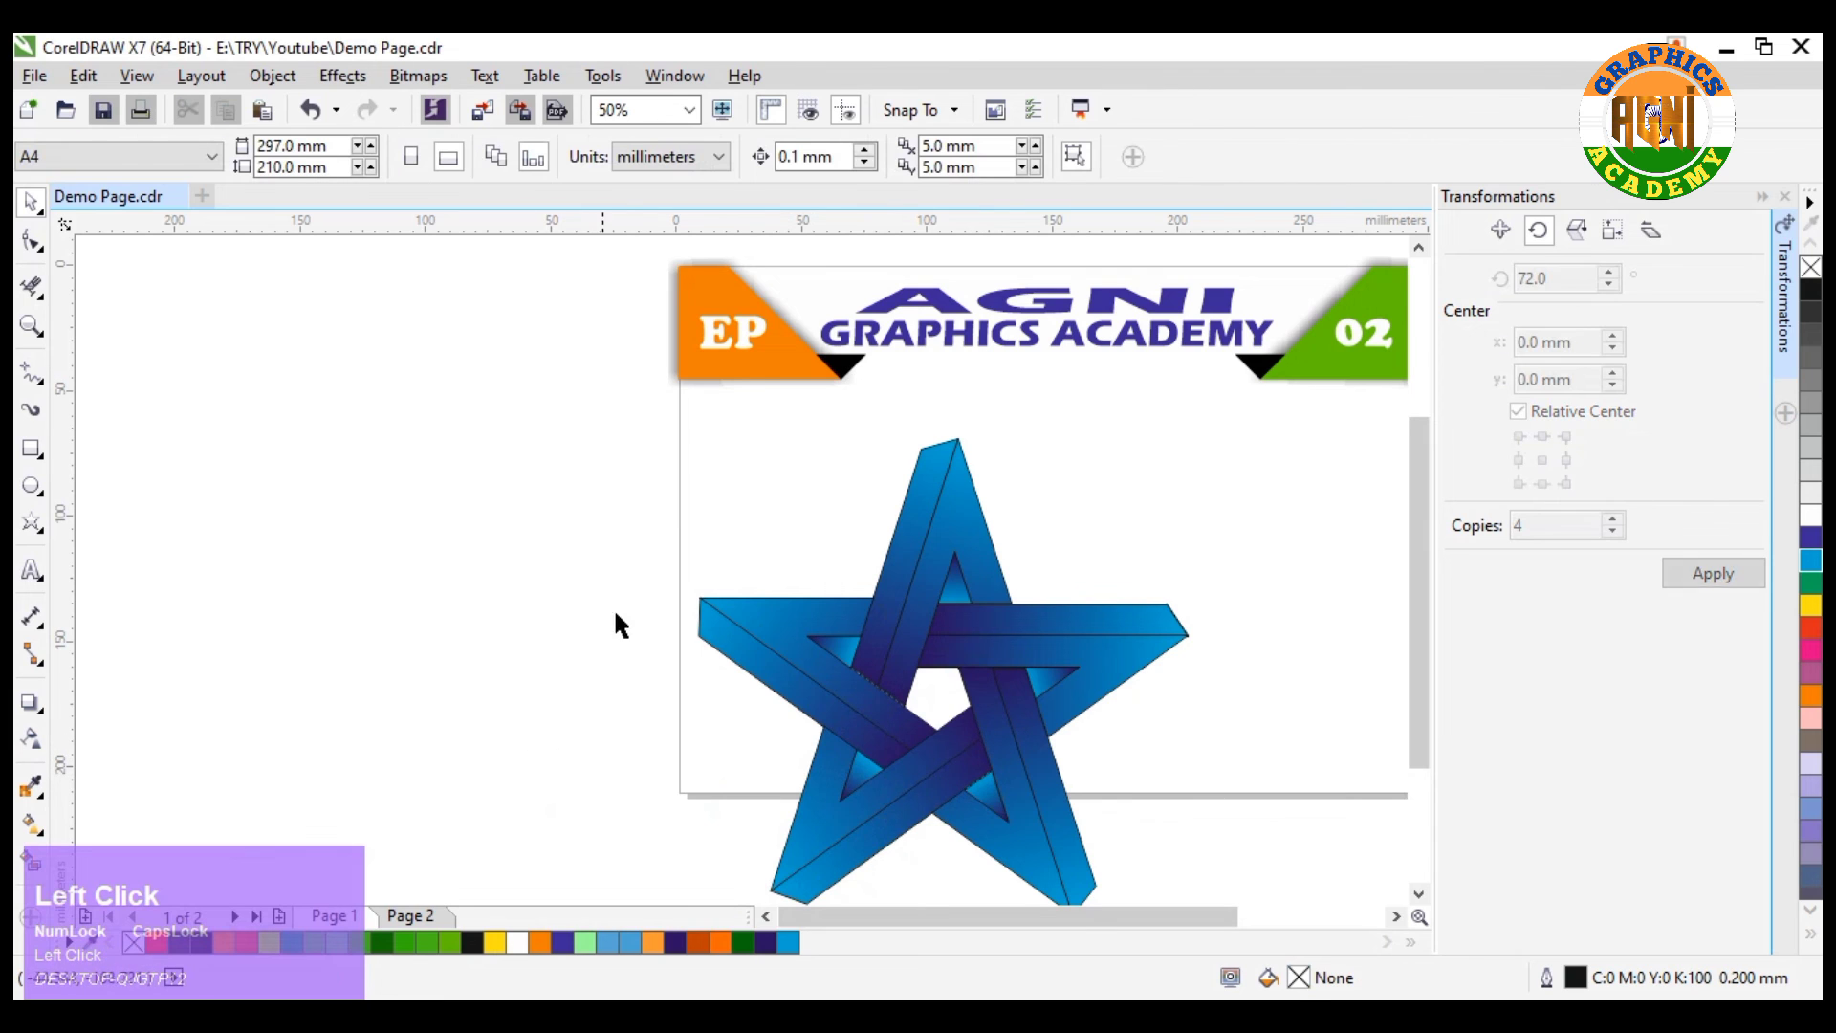
Select the whole star and scale it to about 142 × 138 mm, placing it on the page below the header.
{"action": "left_click_drag", "start_coordinate": [590, 431], "coordinate": [1291, 859]}
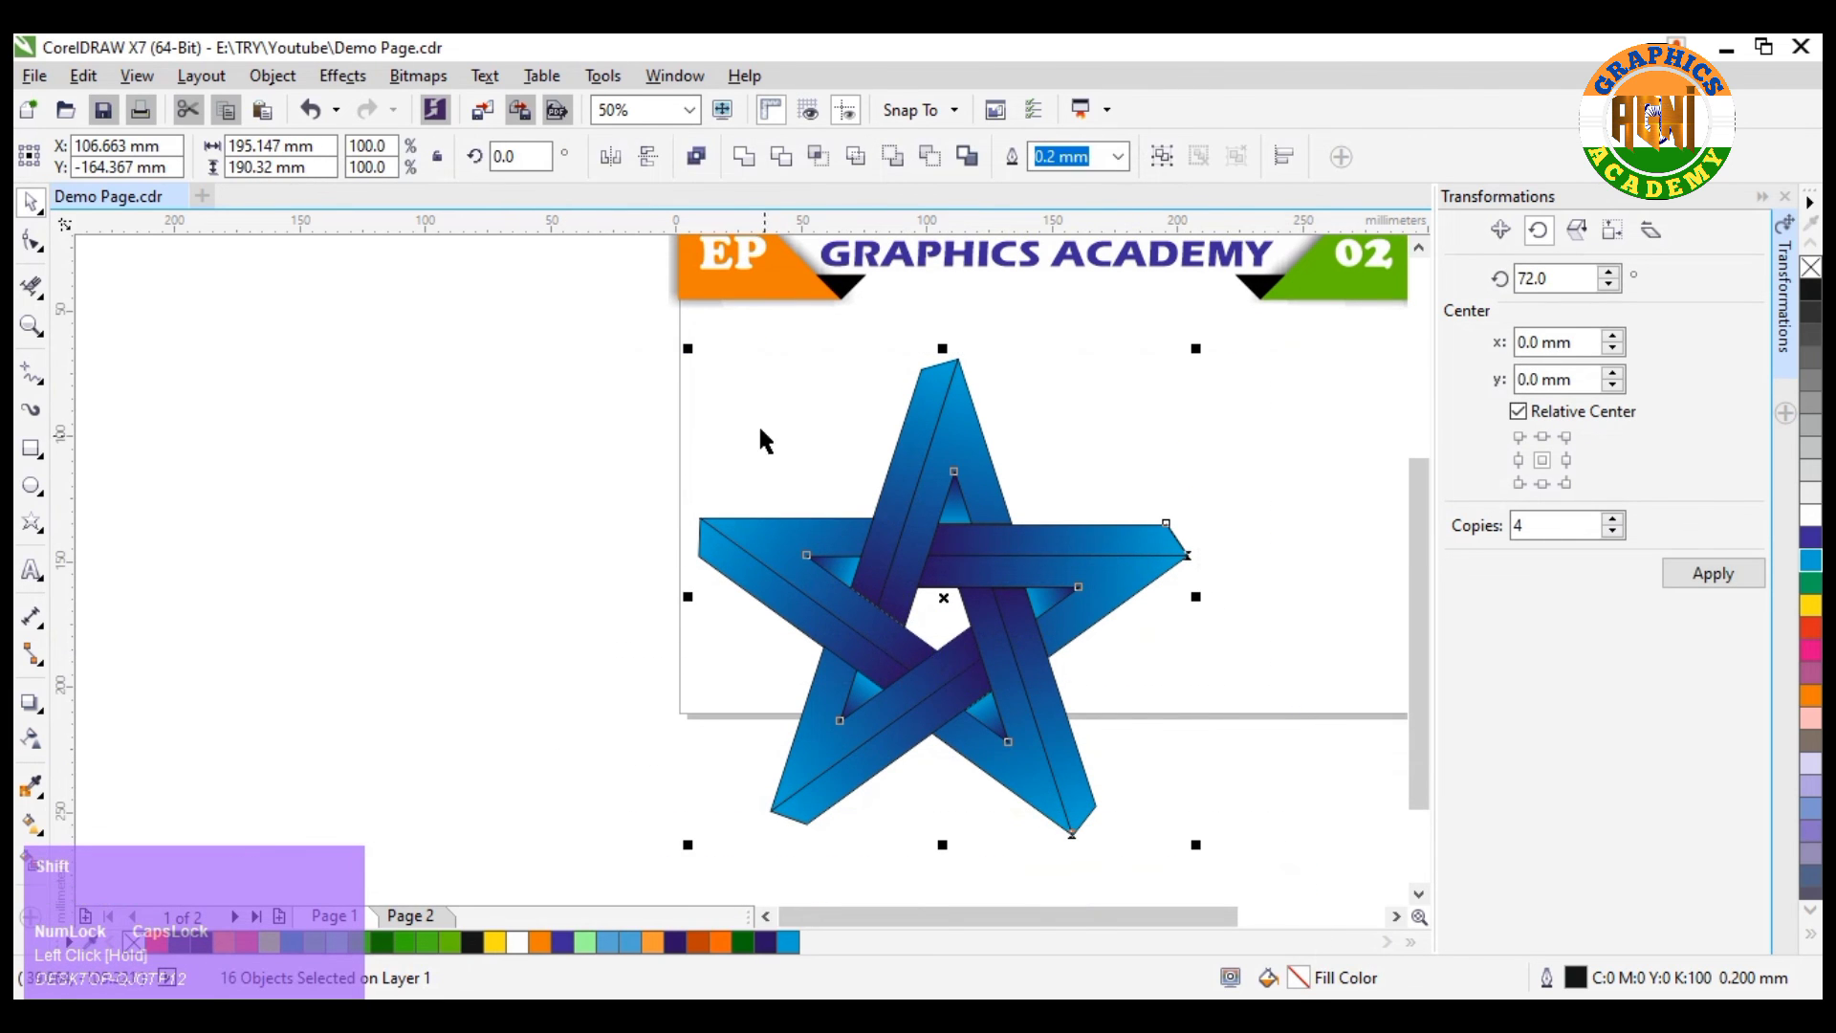
{"action": "left_click_drag", "start_coordinate": [693, 347], "coordinate": [932, 526]}
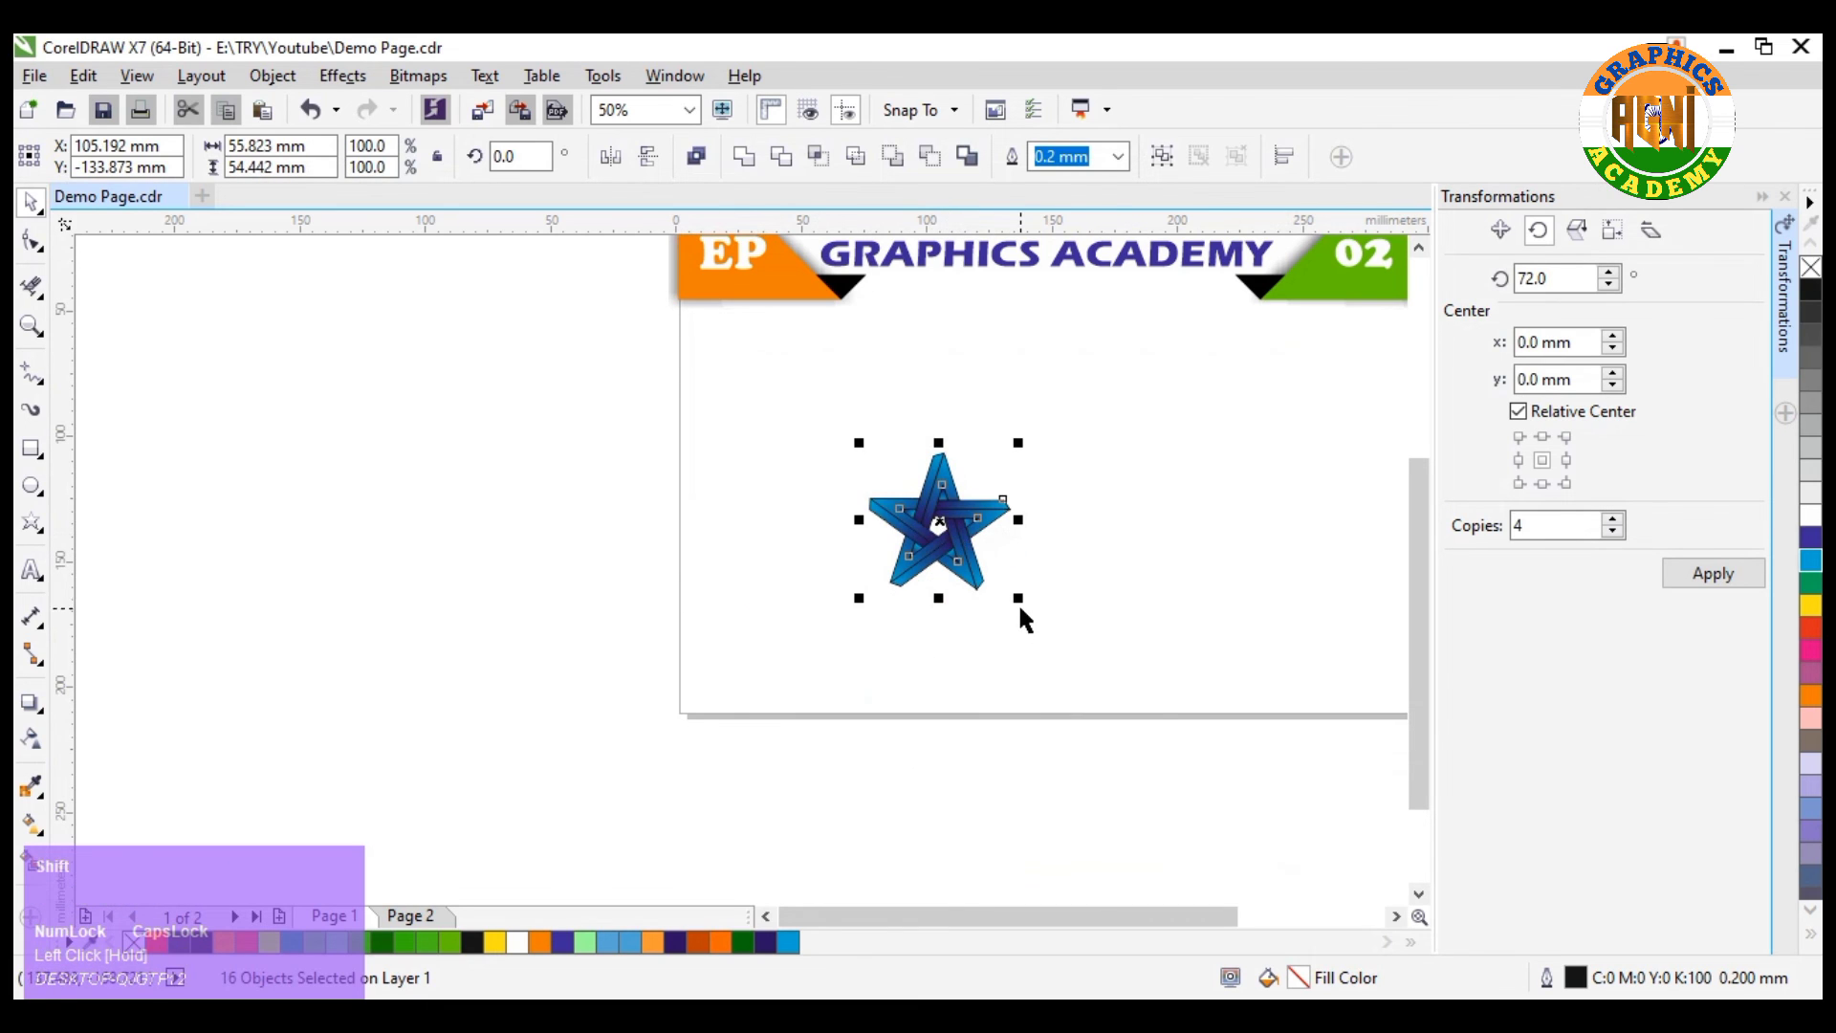
{"action": "left_click_drag", "start_coordinate": [1016, 608], "coordinate": [1153, 708]}
{"action": "scroll", "coordinate": [813, 602], "scroll_direction": "down", "scroll_amount": 1}
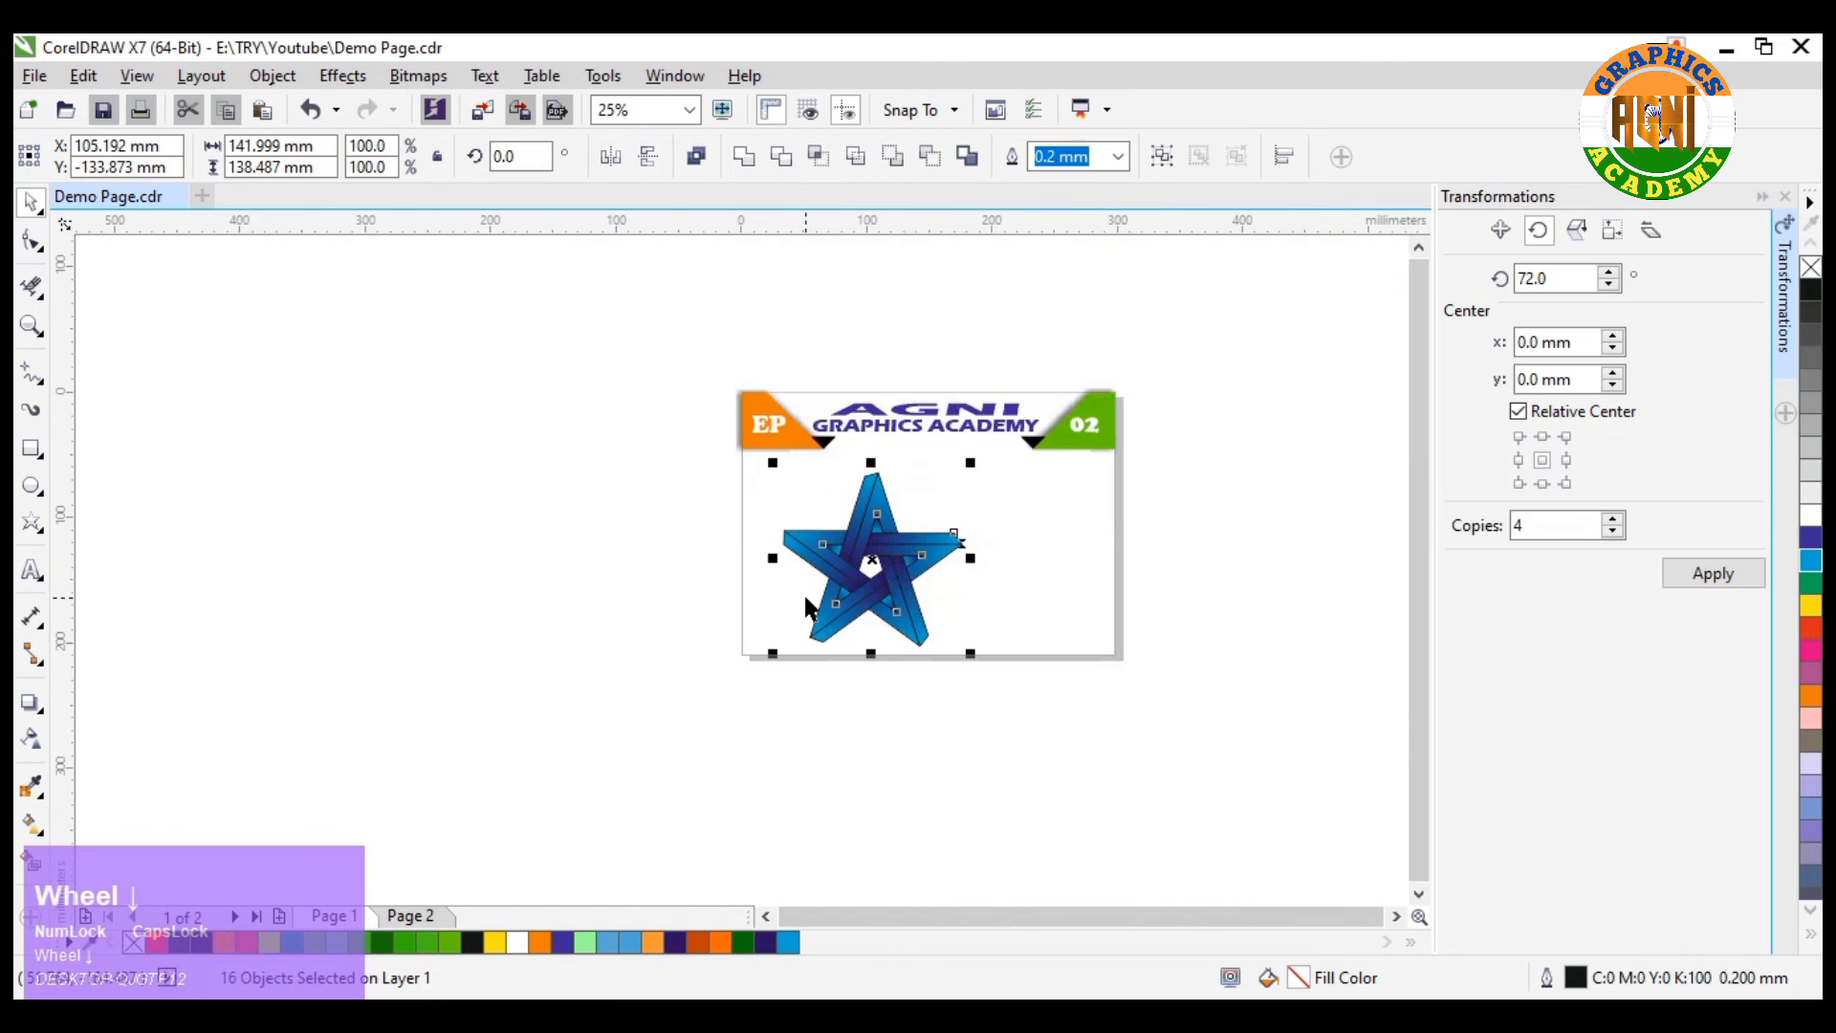
Select all pieces of the star together, remove their black outlines, and deselect the star.
{"action": "scroll", "coordinate": [938, 594], "scroll_direction": "up", "scroll_amount": 1}
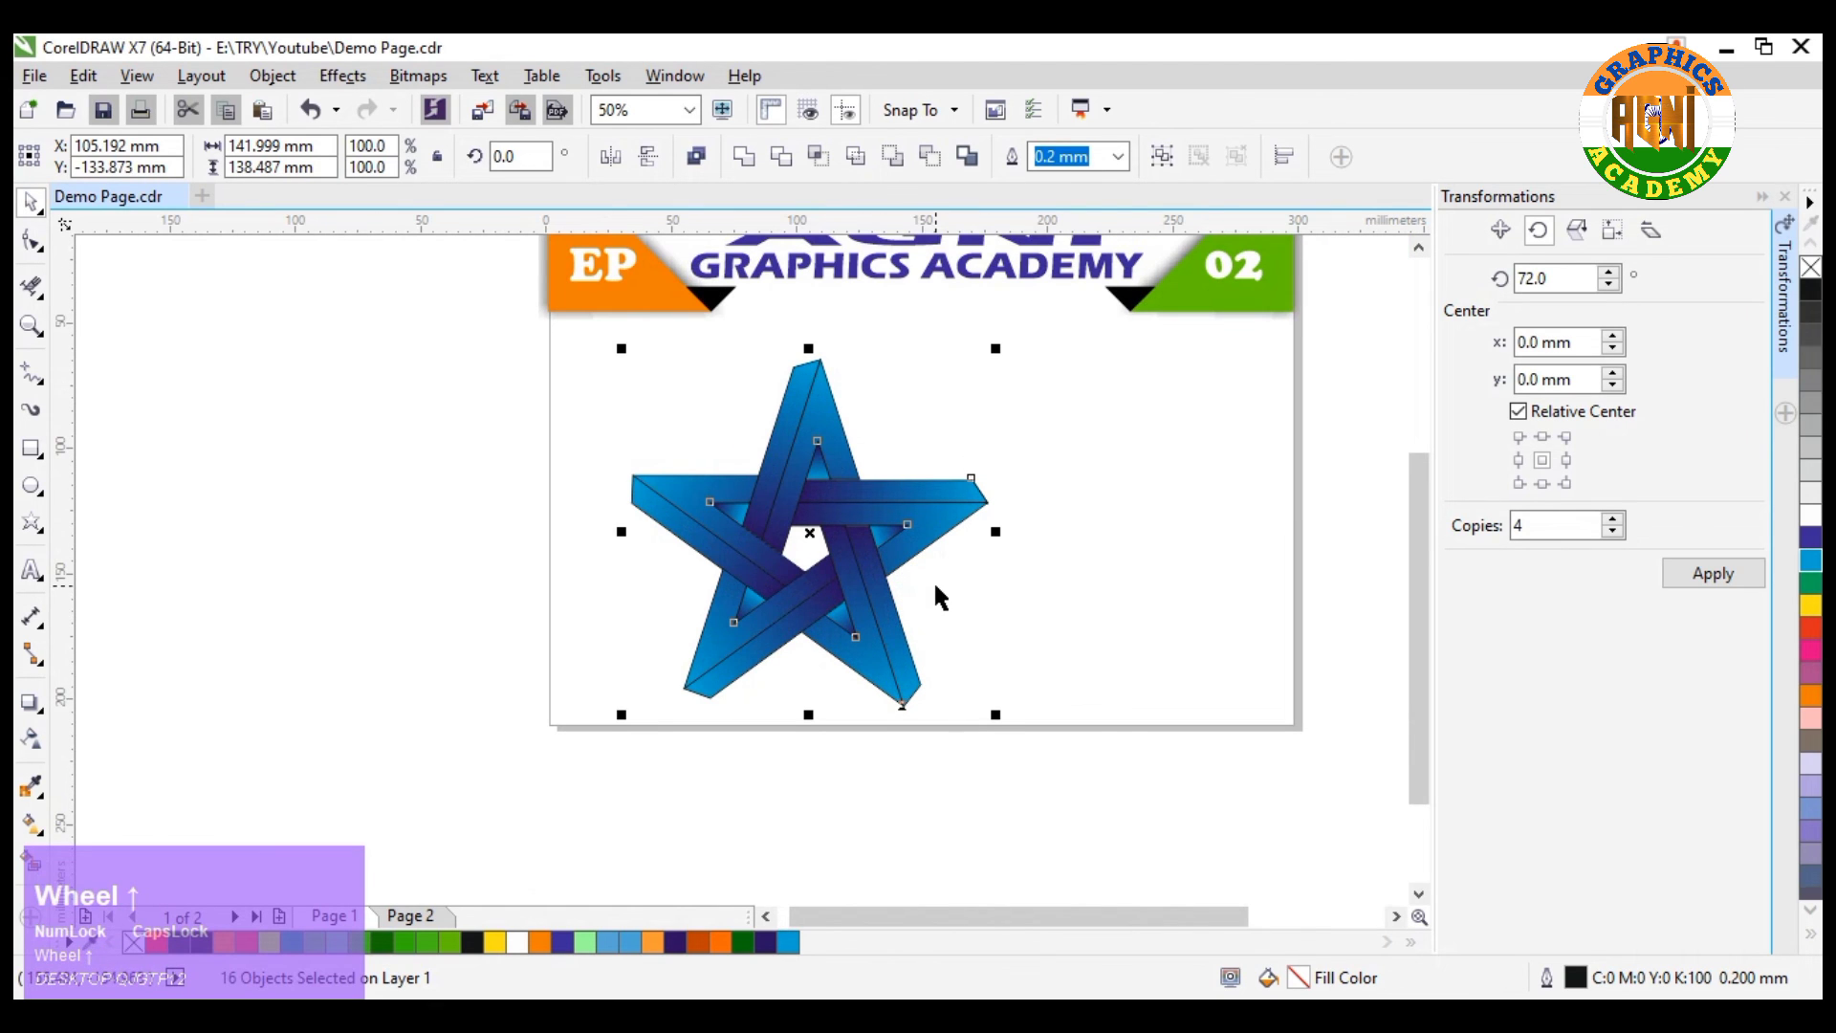
{"action": "left_click", "coordinate": [829, 758]}
{"action": "left_click_drag", "start_coordinate": [492, 329], "coordinate": [1099, 759]}
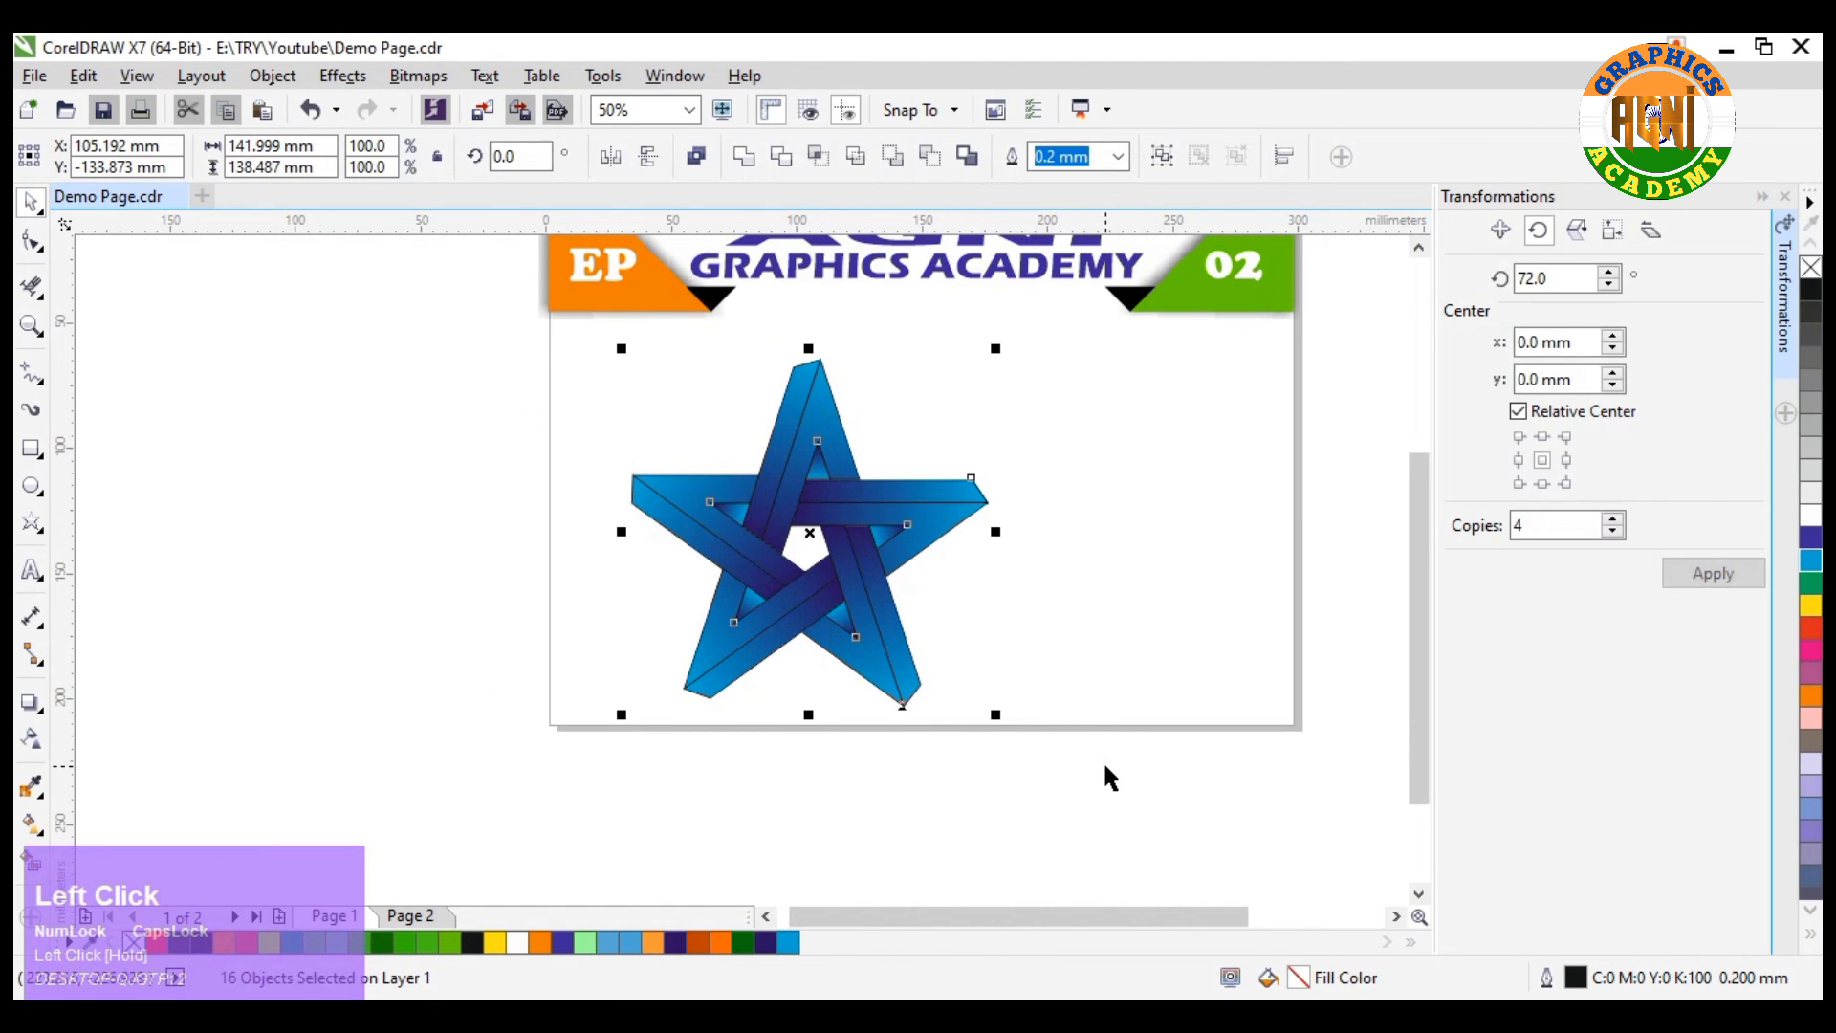
{"action": "right_click", "coordinate": [1809, 270]}
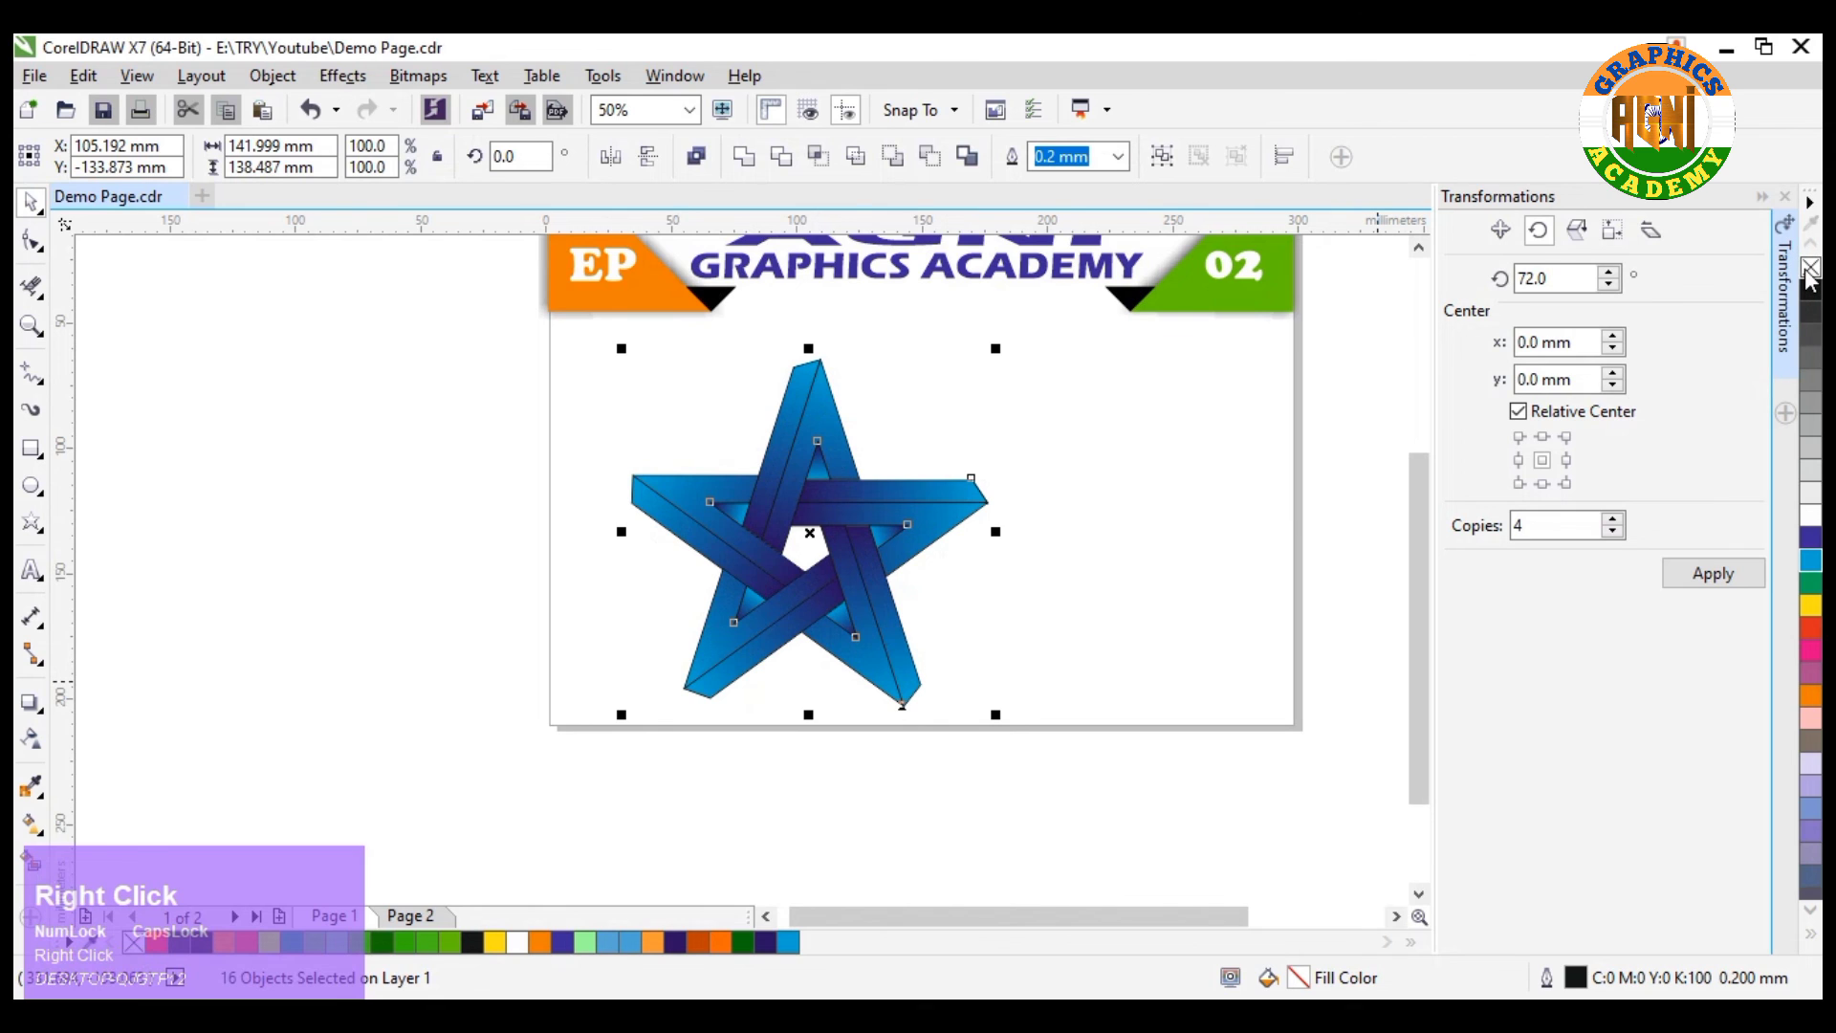
{"action": "left_click", "coordinate": [1177, 584]}
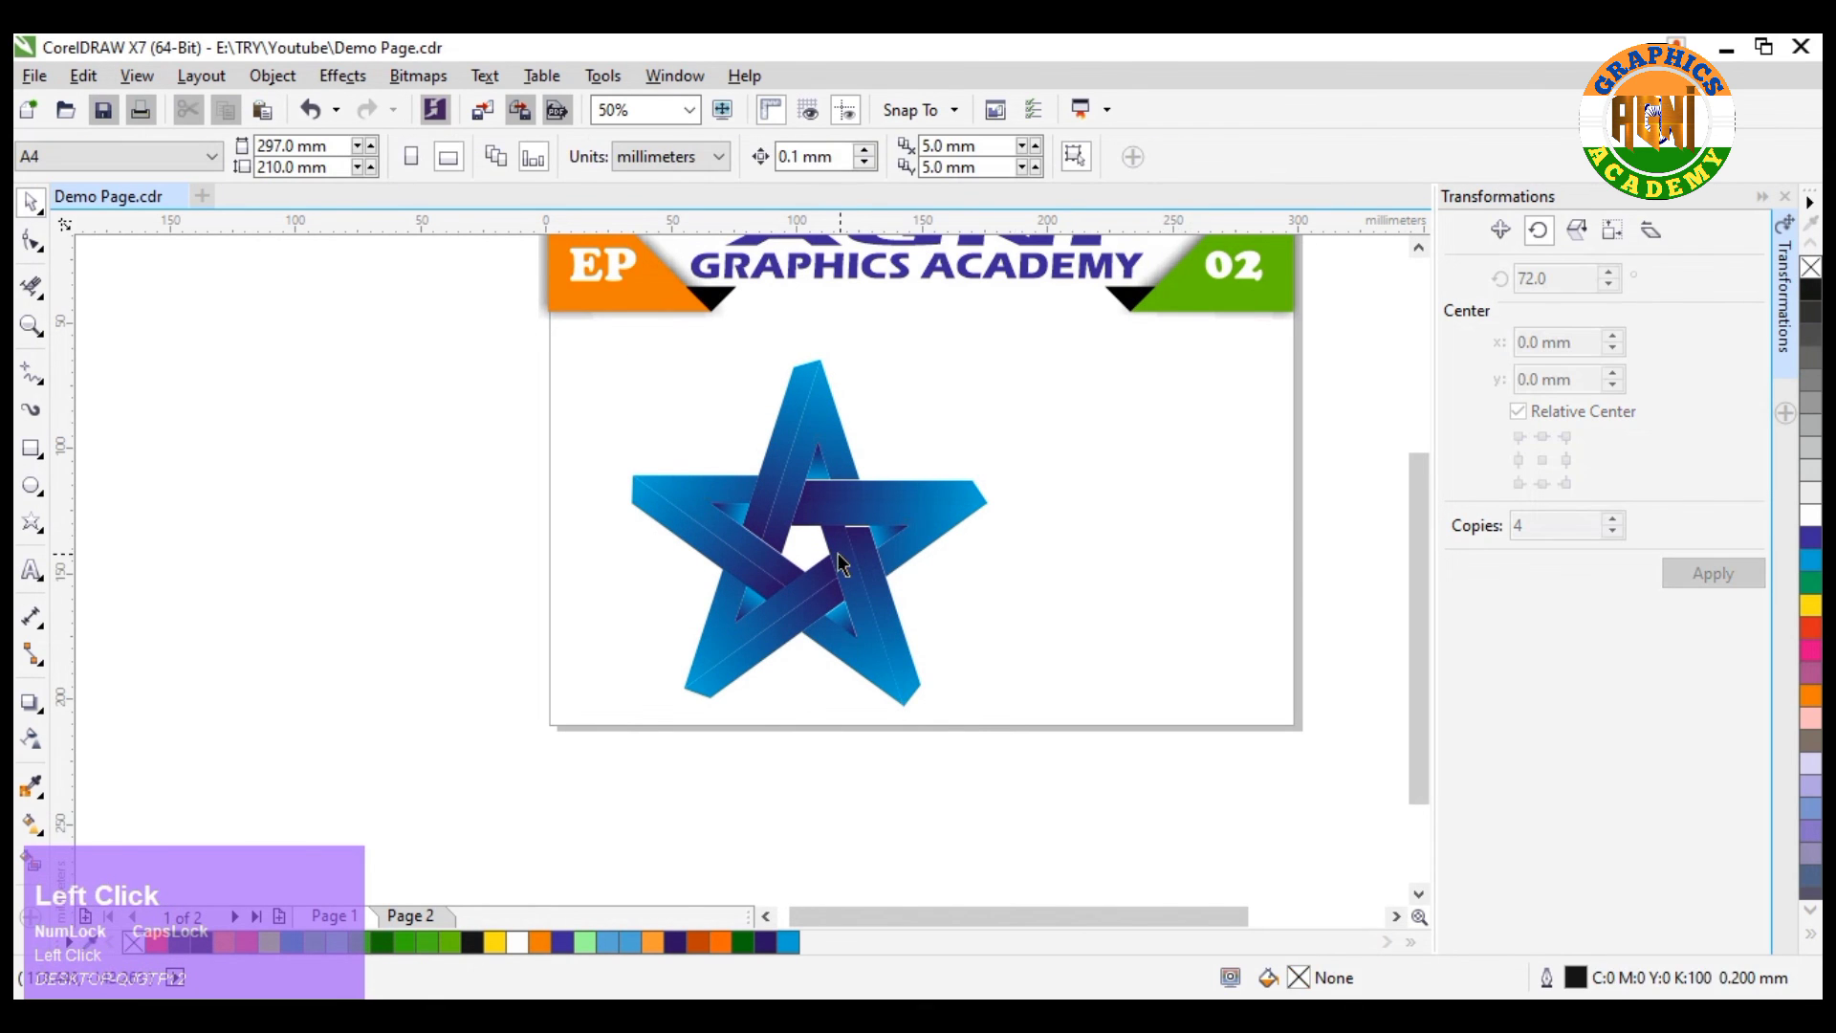
{"action": "scroll", "coordinate": [833, 551], "scroll_direction": "up", "scroll_amount": 2}
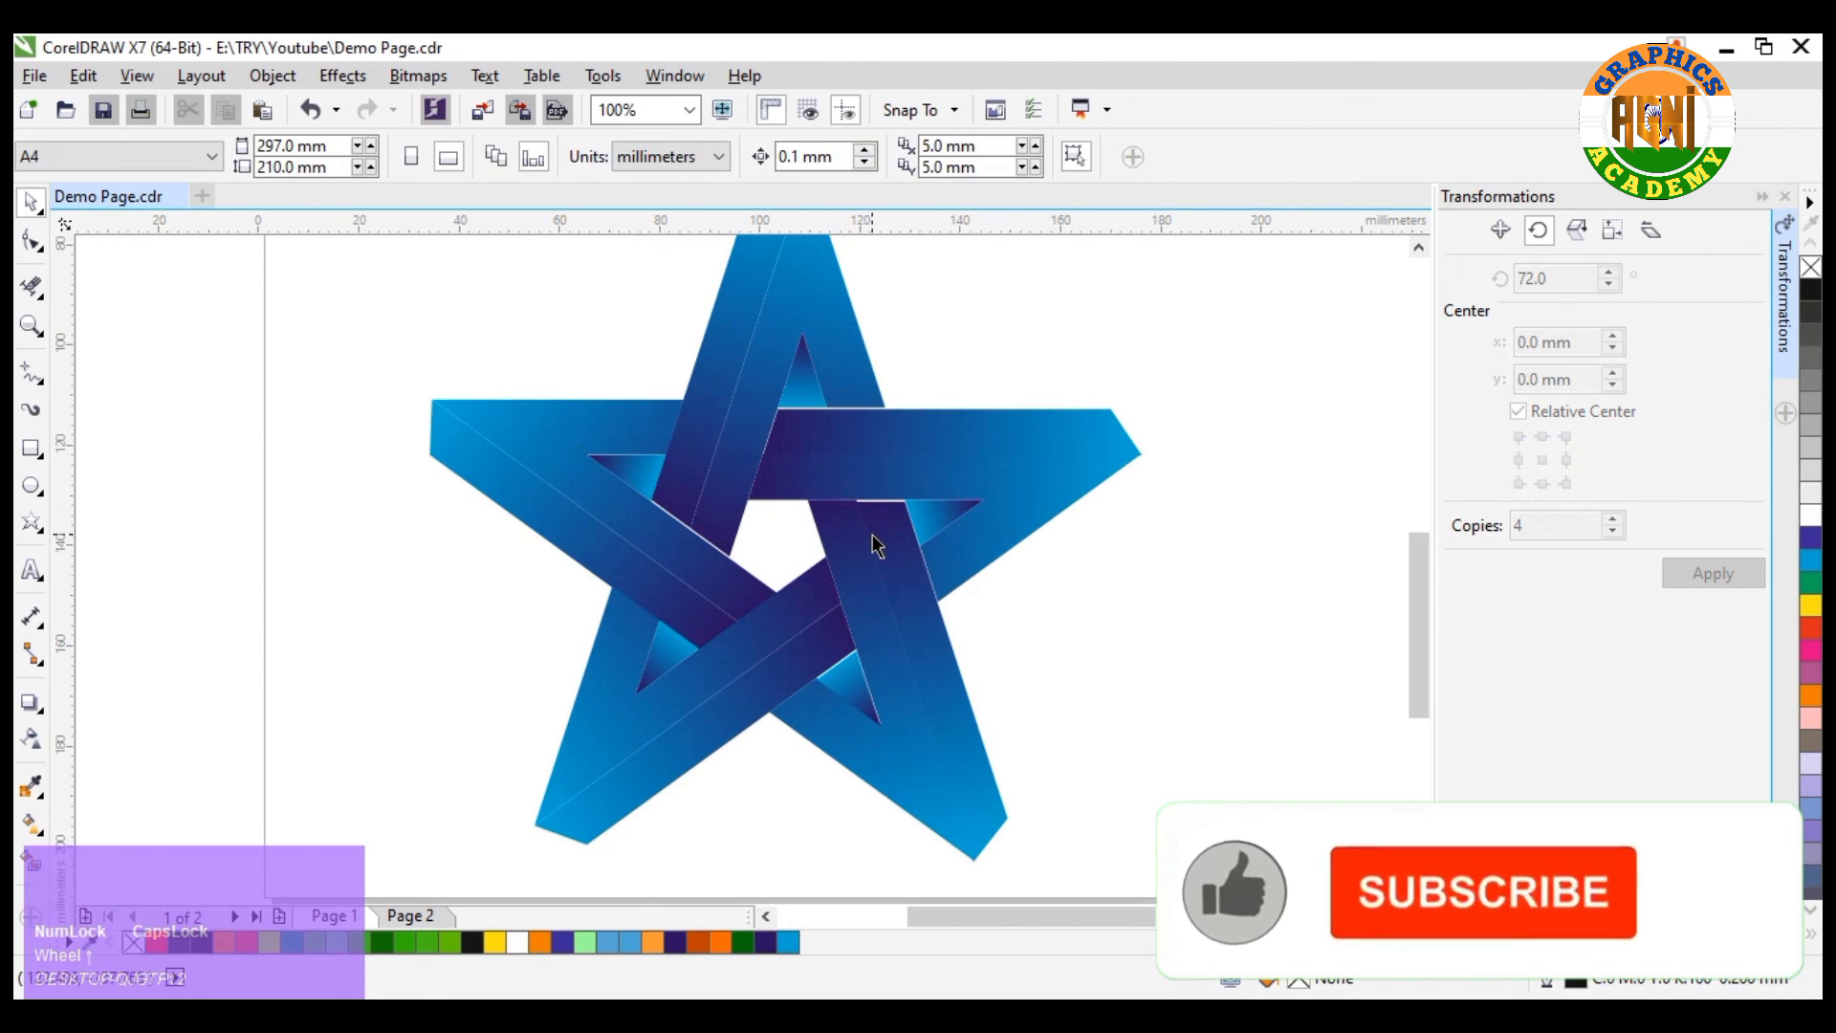
{"action": "left_click", "coordinate": [1193, 624]}
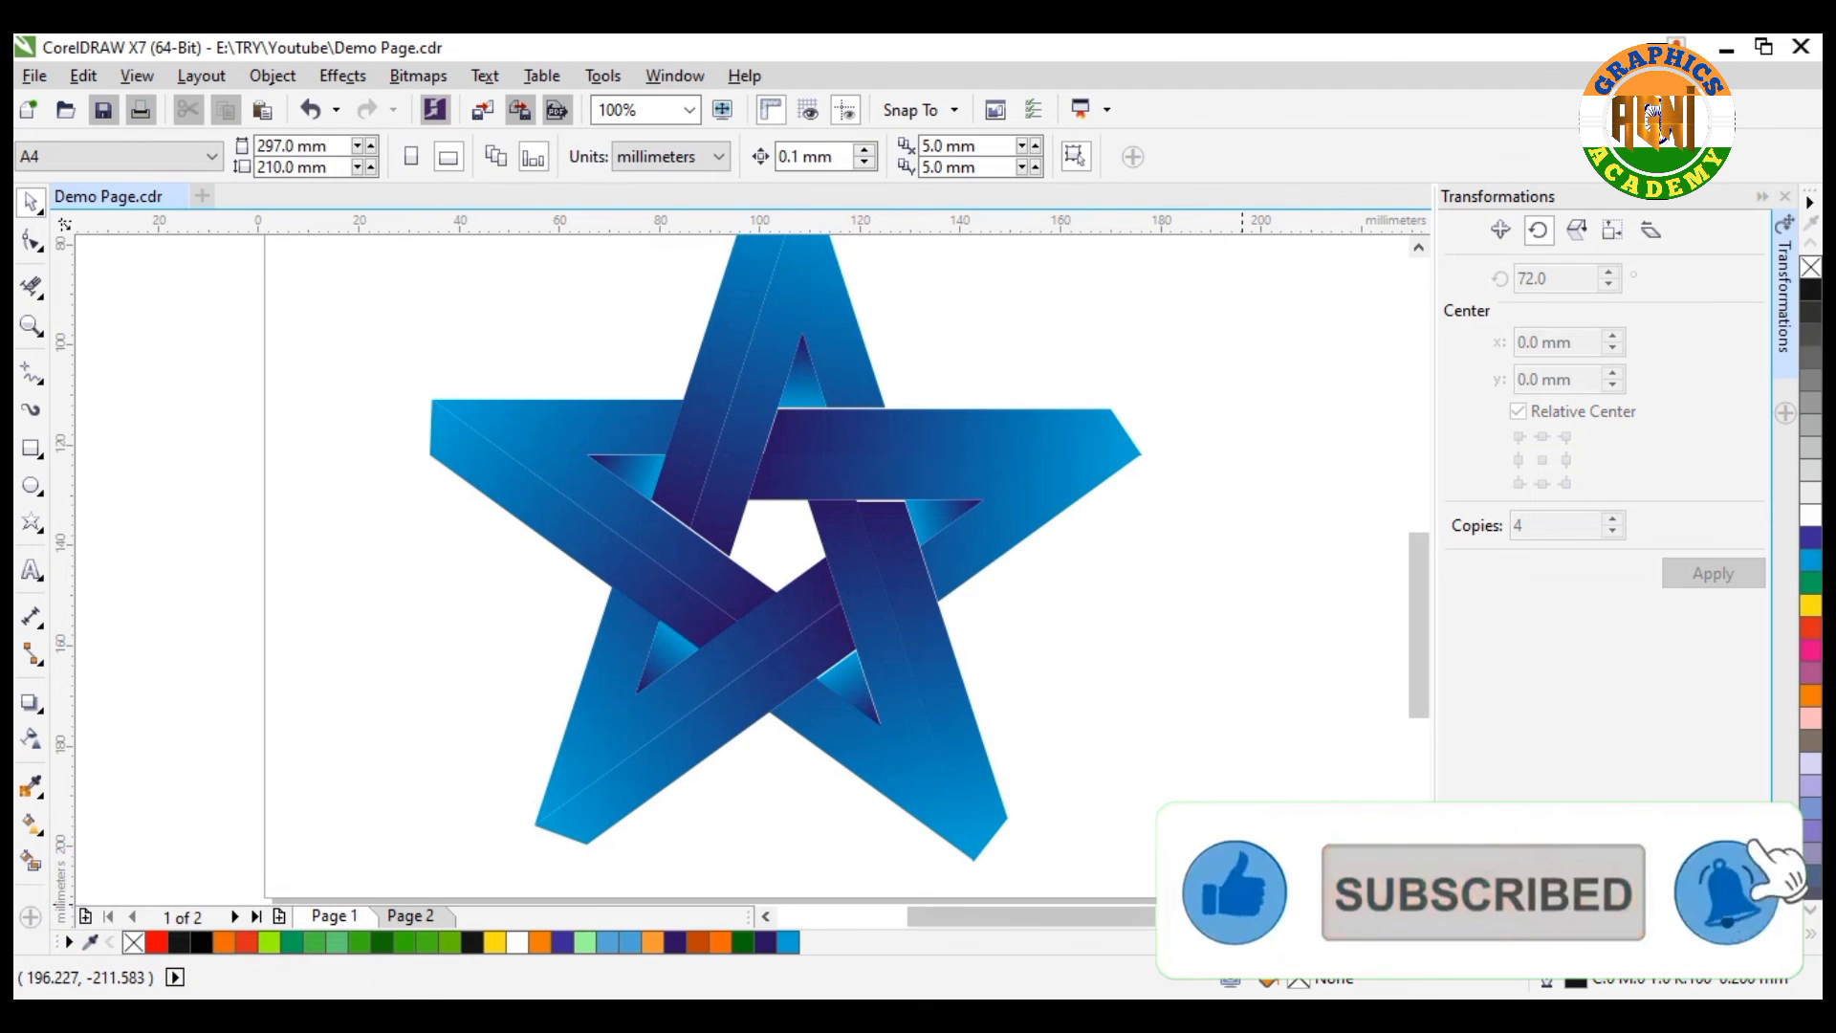
{"action": "left_click", "coordinate": [1247, 922]}
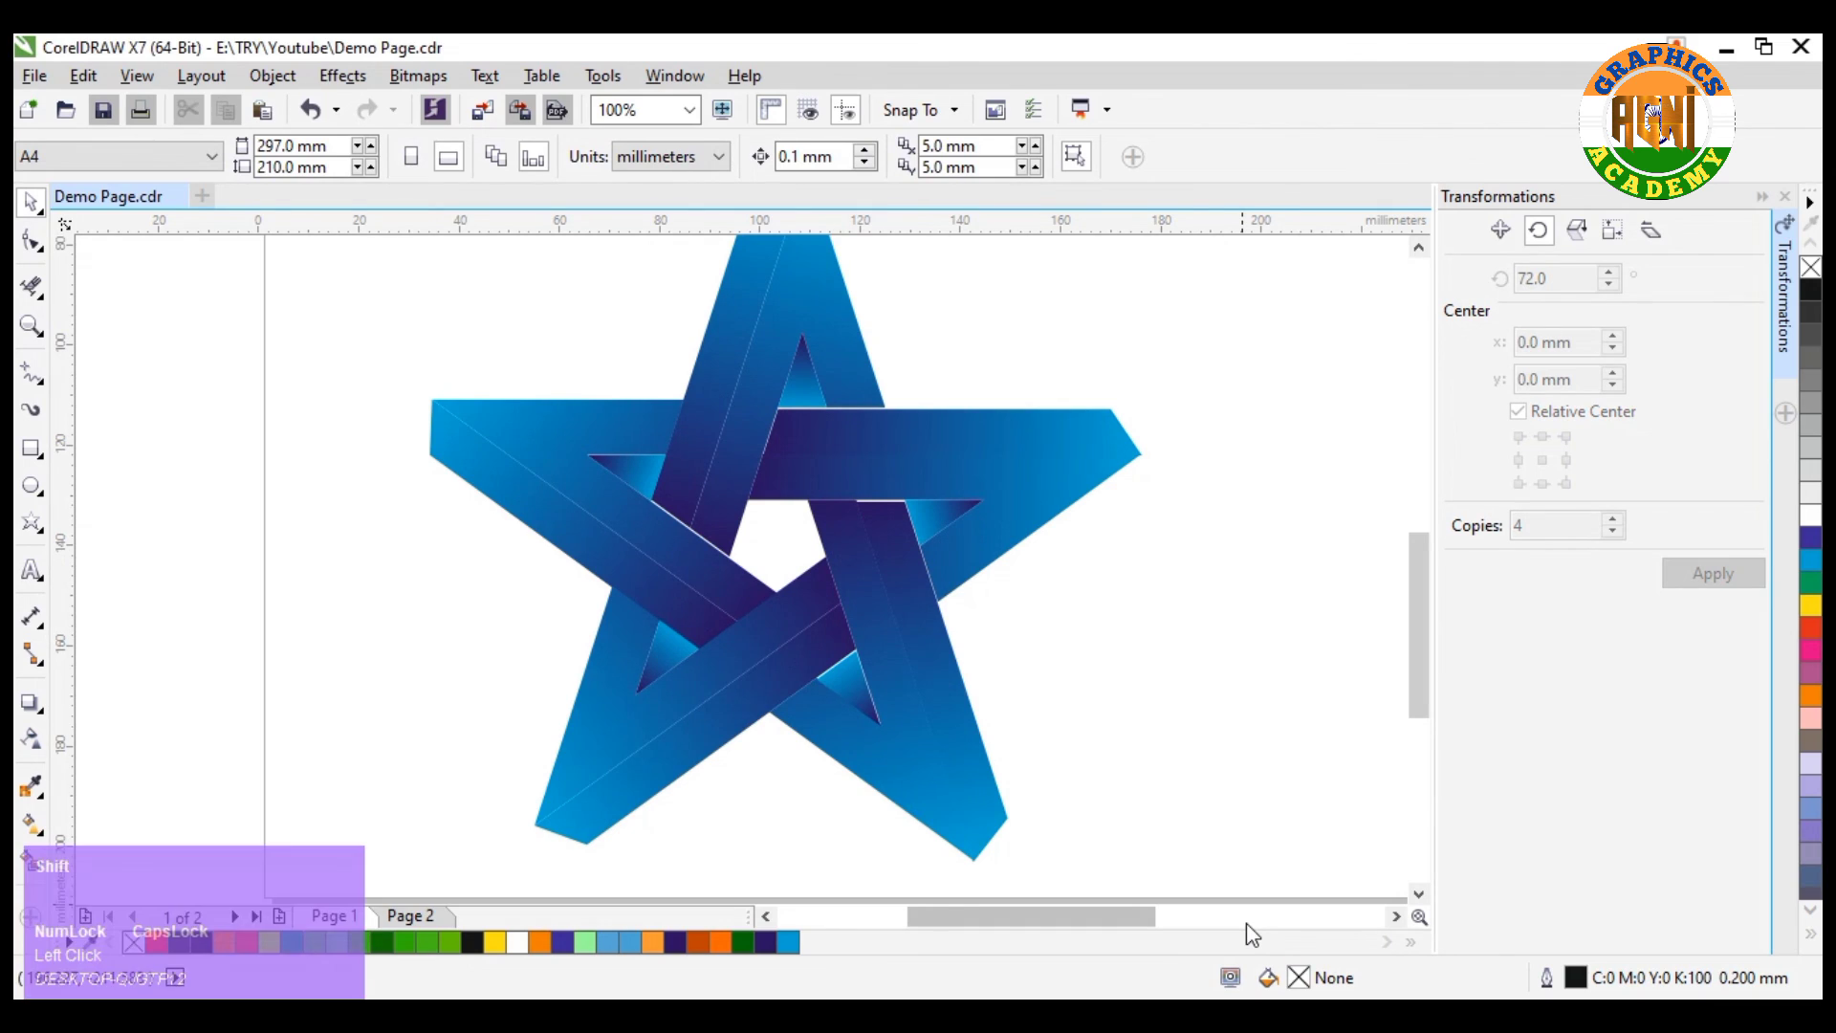